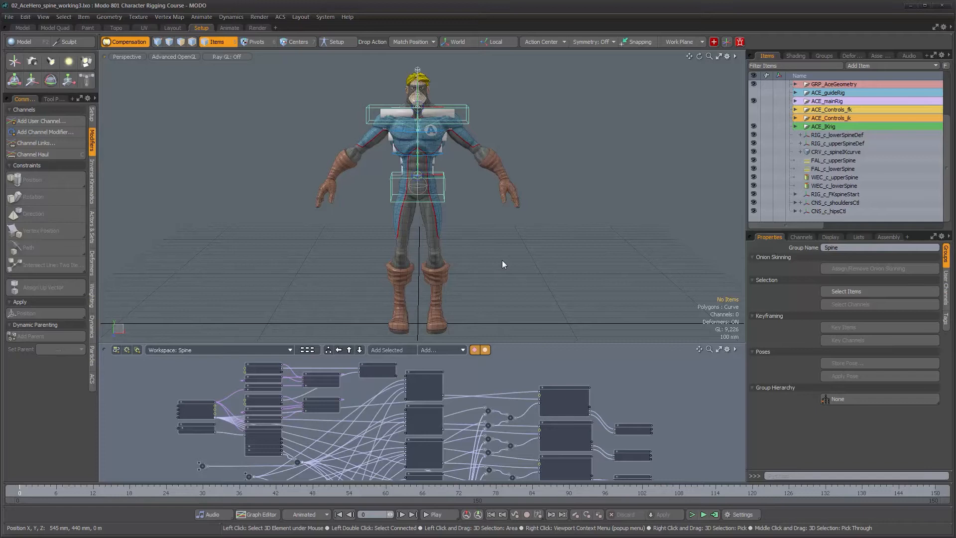
# - Hide the GRP_AceGeometry group so only the spine rig is displayed
pyautogui.keyDown('alt'); pyautogui.moveTo(502, 256); pyautogui.dragTo(462, 181); pyautogui.keyUp('alt')
pyautogui.scroll(3, 462, 179)
pyautogui.keyDown('alt'); pyautogui.moveTo(462, 179); pyautogui.dragTo(492, 253, button='middle'); pyautogui.keyUp('alt')
pyautogui.keyDown('alt'); pyautogui.moveTo(630, 166); pyautogui.dragTo(588, 182); pyautogui.keyUp('alt')
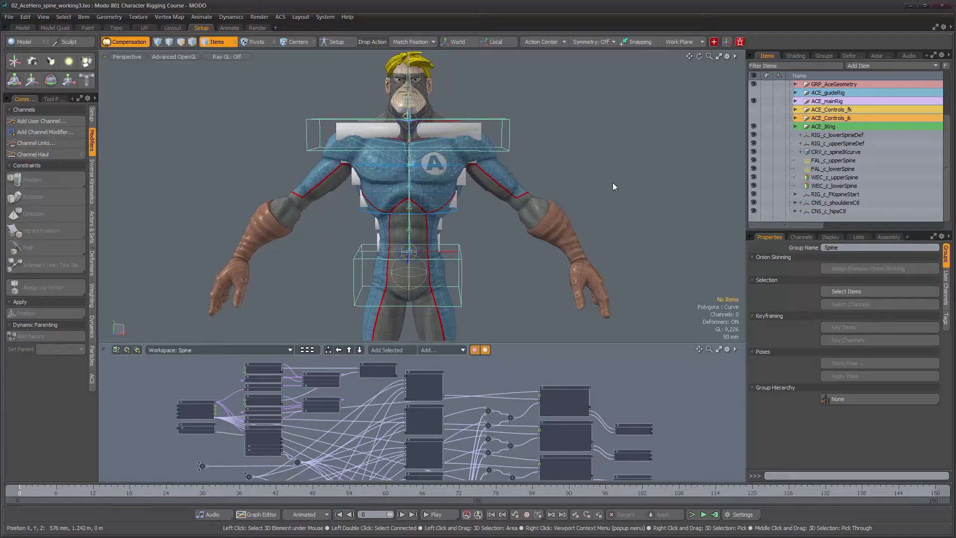
pyautogui.click(753, 84)
pyautogui.keyDown('alt'); pyautogui.moveTo(501, 222); pyautogui.dragTo(468, 273); pyautogui.keyUp('alt')
pyautogui.keyDown('alt'); pyautogui.keyDown('shift'); pyautogui.moveTo(468, 274); pyautogui.dragTo(469, 222); pyautogui.keyUp('shift'); pyautogui.keyUp('alt')
pyautogui.keyDown('alt'); pyautogui.moveTo(510, 279); pyautogui.dragTo(652, 196); pyautogui.keyUp('alt')
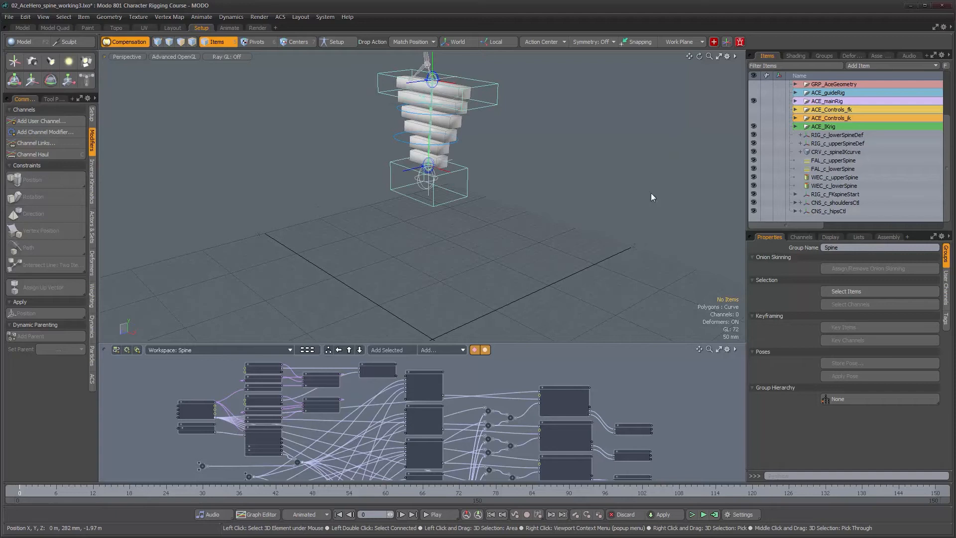
# - Add a Group Locator and match its position to the spine base at the hips, at Y 1.007 m and Z 34 mm
pyautogui.click(871, 66)
pyautogui.moveTo(871, 67)
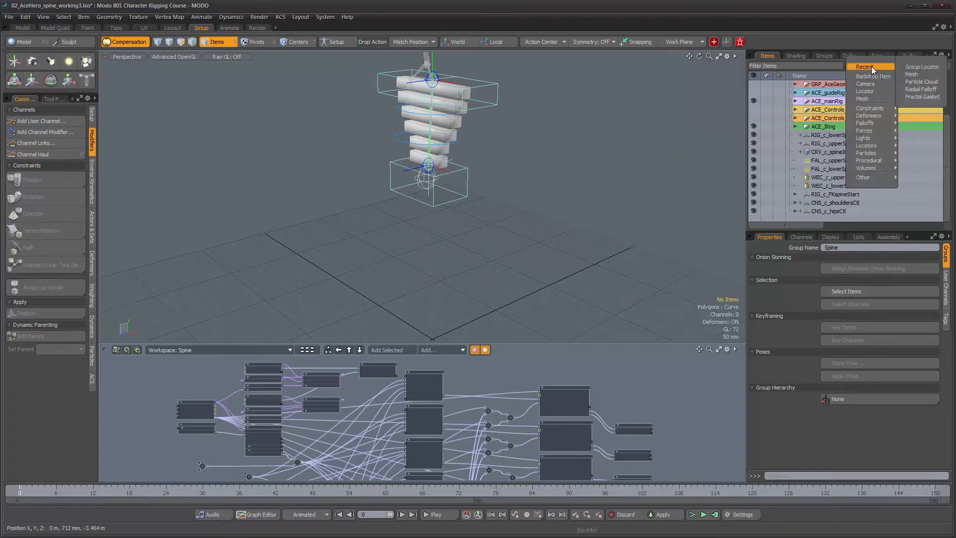
pyautogui.click(932, 67)
pyautogui.keyDown('alt'); pyautogui.moveTo(487, 267); pyautogui.dragTo(474, 235); pyautogui.keyUp('alt')
pyautogui.scroll(6, 474, 234)
pyautogui.keyDown('alt'); pyautogui.moveTo(473, 166); pyautogui.dragTo(436, 205); pyautogui.keyUp('alt')
pyautogui.scroll(3, 470, 215)
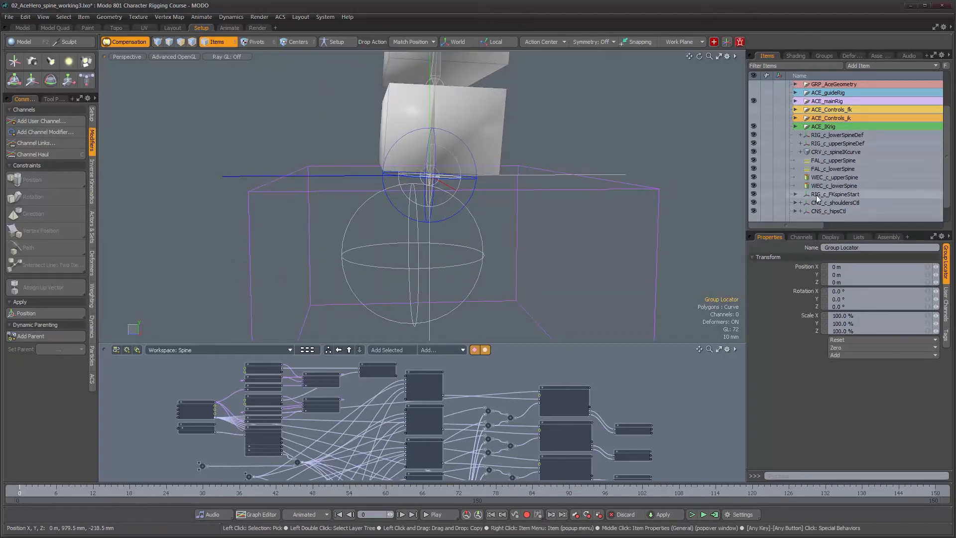
pyautogui.scroll(-1, 816, 198)
pyautogui.moveTo(442, 205); pyautogui.dragTo(441, 203)
pyautogui.keyDown('alt'); pyautogui.moveTo(489, 251); pyautogui.dragTo(571, 256); pyautogui.keyUp('alt')
pyautogui.scroll(-2, 571, 256)
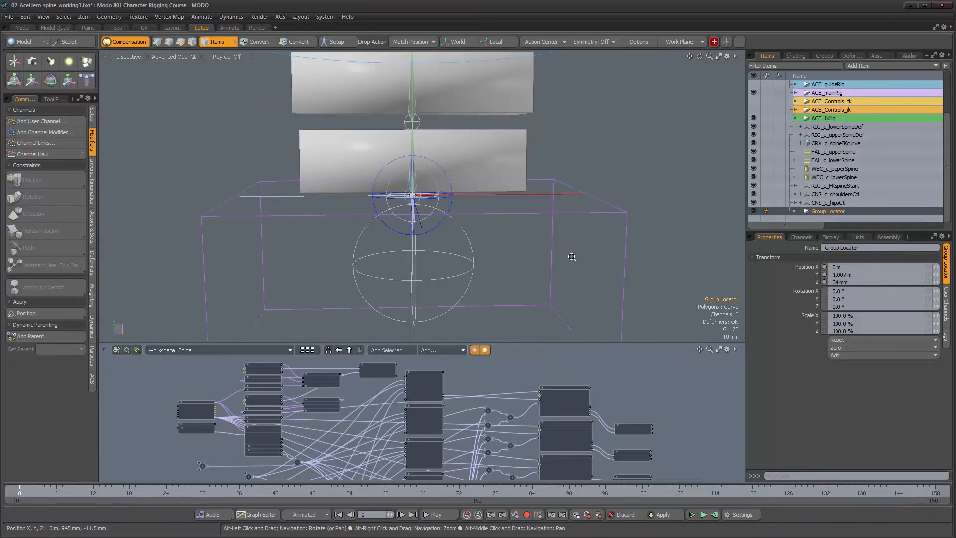
# - Rename the new group locator to GRP_c_torso
pyautogui.doubleClick(848, 211)
pyautogui.write('GRP_t')
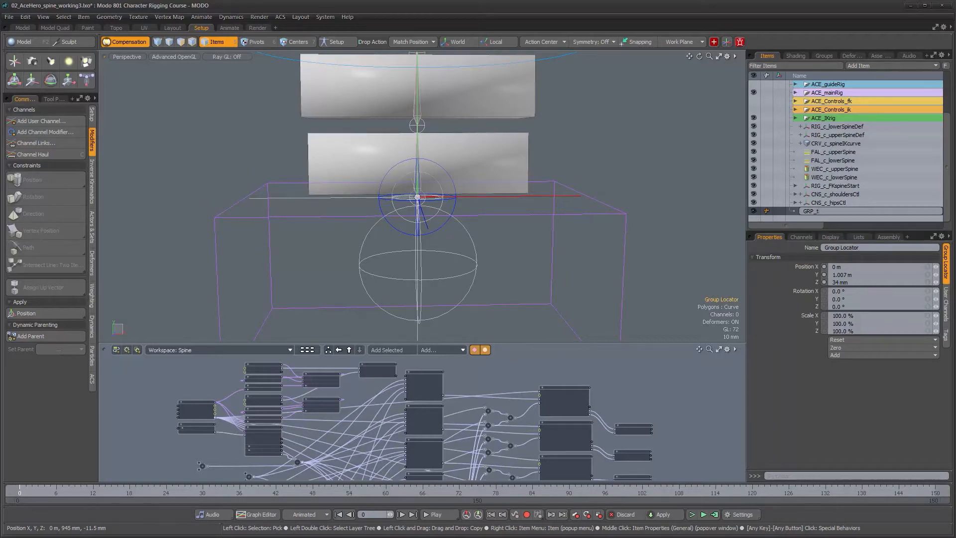
pyautogui.press('Return')
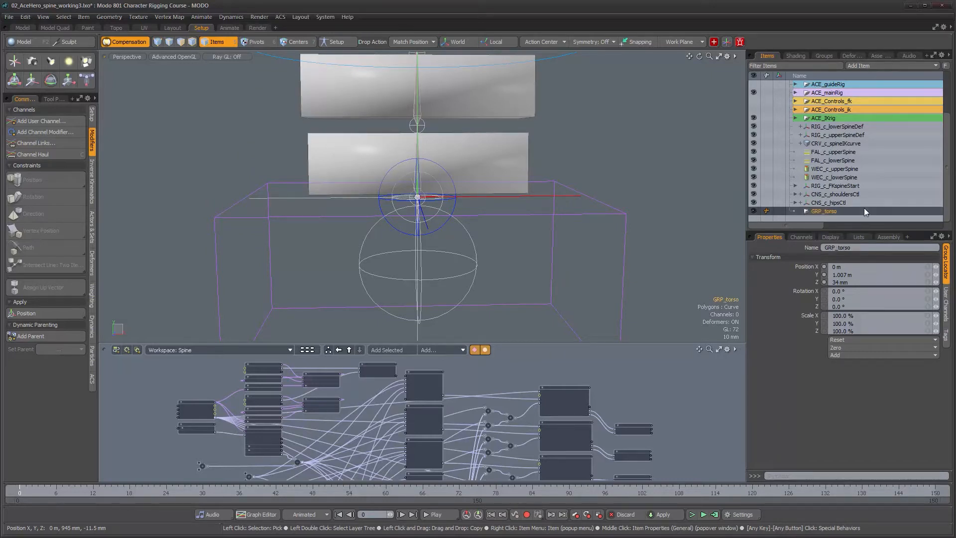
pyautogui.click(823, 213)
pyautogui.click(817, 211)
pyautogui.write('c')
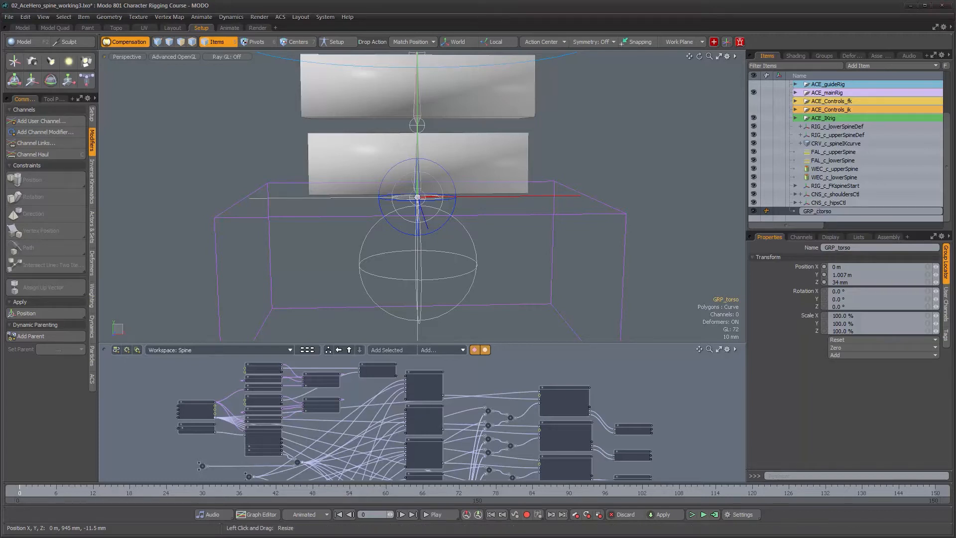
pyautogui.write('_')
pyautogui.press('Return')
# - Turn on Setup mode for the rig
pyautogui.keyDown('alt'); pyautogui.moveTo(533, 216); pyautogui.dragTo(499, 205, button='right'); pyautogui.keyUp('alt')
pyautogui.keyDown('alt'); pyautogui.moveTo(499, 205); pyautogui.dragTo(492, 242); pyautogui.keyUp('alt')
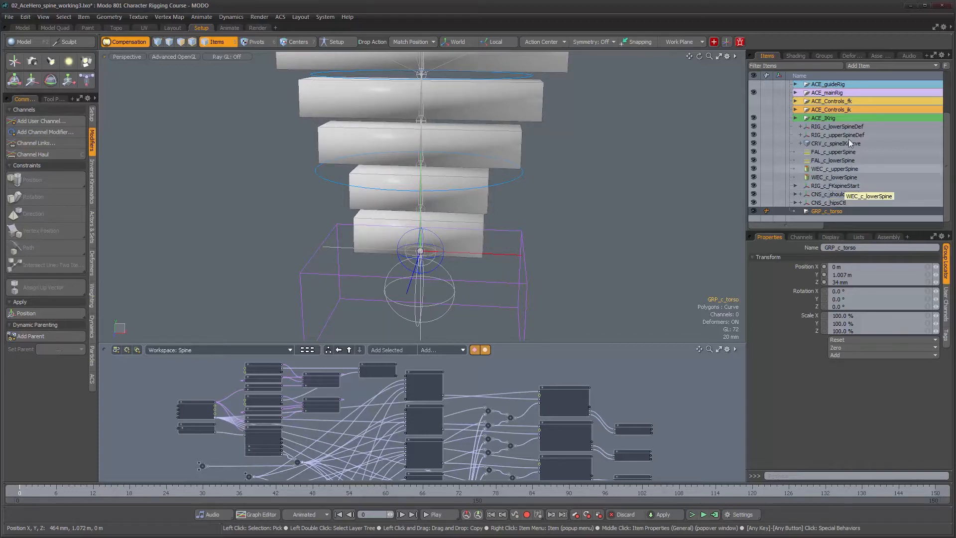
pyautogui.scroll(-6, 554, 224)
pyautogui.keyDown('alt'); pyautogui.keyDown('shift'); pyautogui.moveTo(515, 249); pyautogui.dragTo(455, 199); pyautogui.keyUp('shift'); pyautogui.keyUp('alt')
pyautogui.click(342, 43)
pyautogui.click(342, 42)
pyautogui.click(342, 42)
pyautogui.keyDown('alt'); pyautogui.moveTo(493, 211); pyautogui.dragTo(429, 220); pyautogui.keyUp('alt')
pyautogui.keyDown('alt'); pyautogui.keyDown('shift'); pyautogui.moveTo(504, 191); pyautogui.dragTo(499, 270); pyautogui.keyUp('shift'); pyautogui.keyUp('alt')
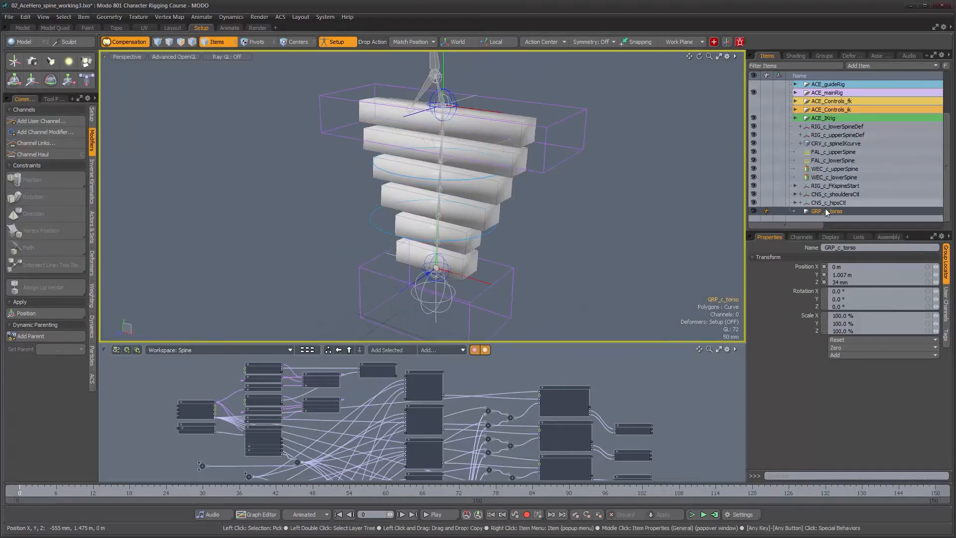
# - Parent RIG_c_FKspineStart, CNS_c_shouldersCtl and CNS_c_hipsCtl under the GRP_c_torso group
pyautogui.click(820, 187)
pyautogui.keyDown('shift'); pyautogui.click(819, 204); pyautogui.keyUp('shift')
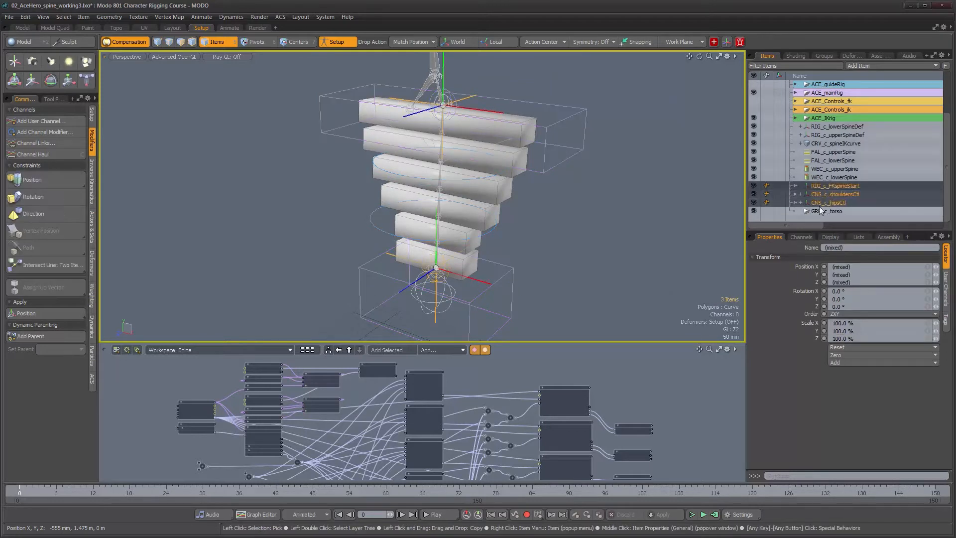
pyautogui.moveTo(819, 202); pyautogui.dragTo(818, 211)
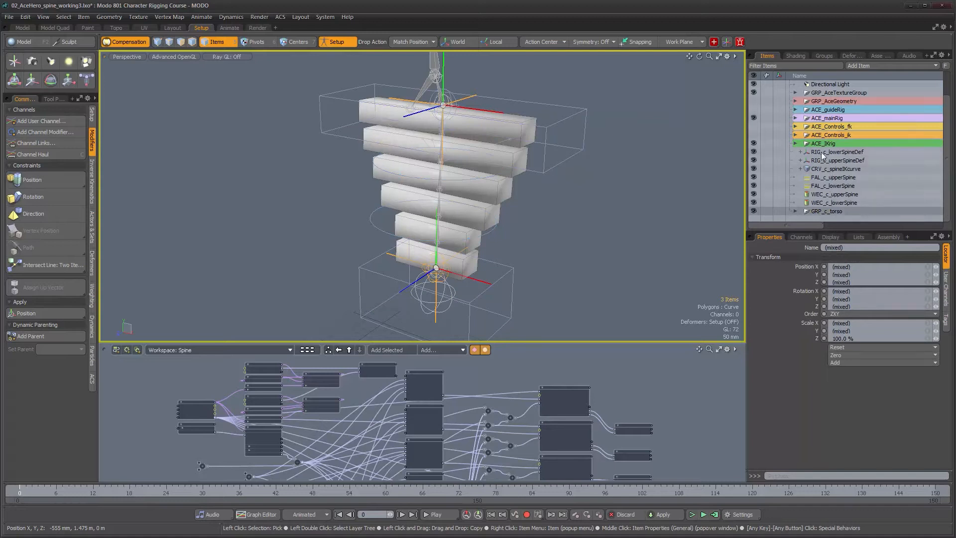
# - Parent the lower and upper spine deformer rig items, the spine IK curve and both spine falloffs under GRP_c_torso, and expand the group
pyautogui.click(823, 152)
pyautogui.keyDown('shift'); pyautogui.click(818, 187); pyautogui.keyUp('shift')
pyautogui.keyDown('ctrl'); pyautogui.click(821, 211); pyautogui.keyUp('ctrl')
pyautogui.moveTo(819, 211); pyautogui.dragTo(818, 211)
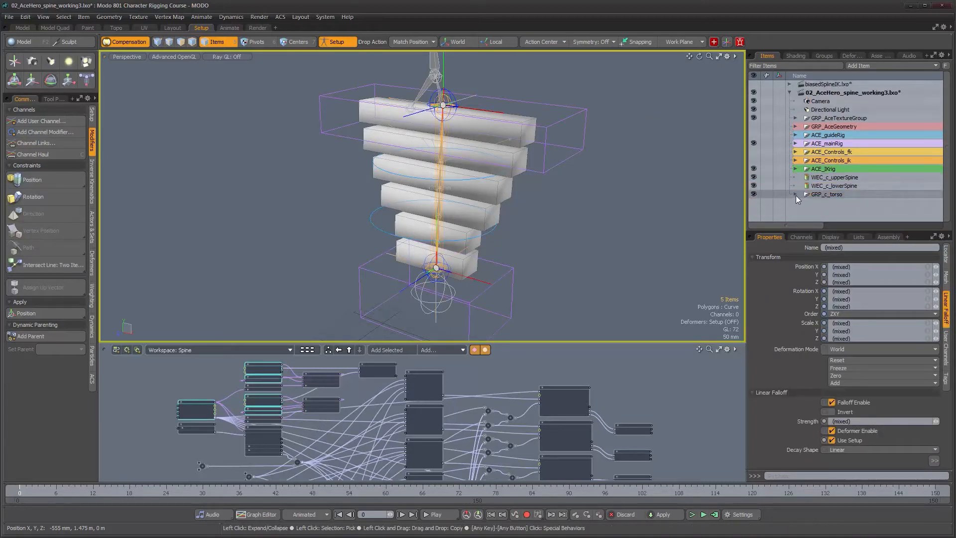
pyautogui.click(795, 194)
pyautogui.scroll(-3, 798, 198)
pyautogui.keyDown('alt'); pyautogui.moveTo(684, 243); pyautogui.dragTo(547, 232); pyautogui.keyUp('alt')
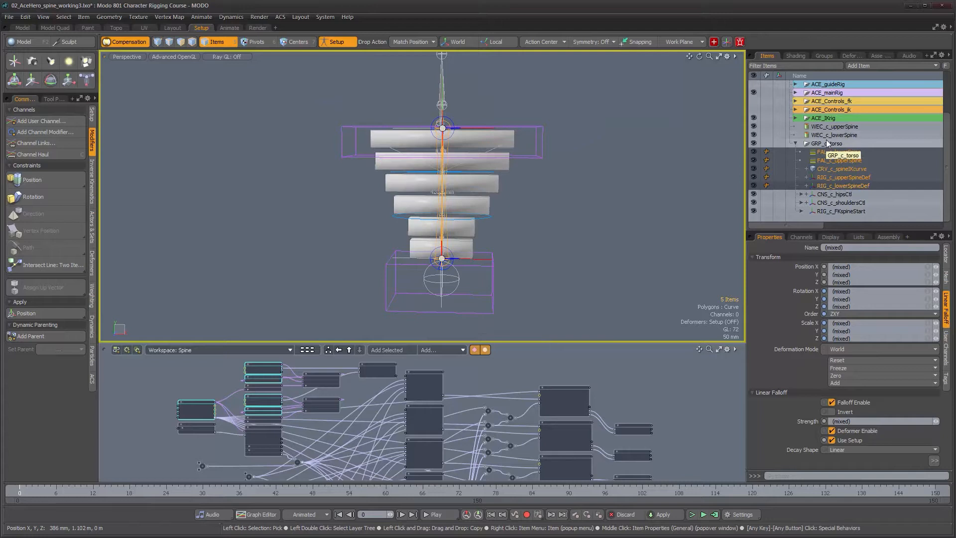
pyautogui.scroll(-2, 527, 214)
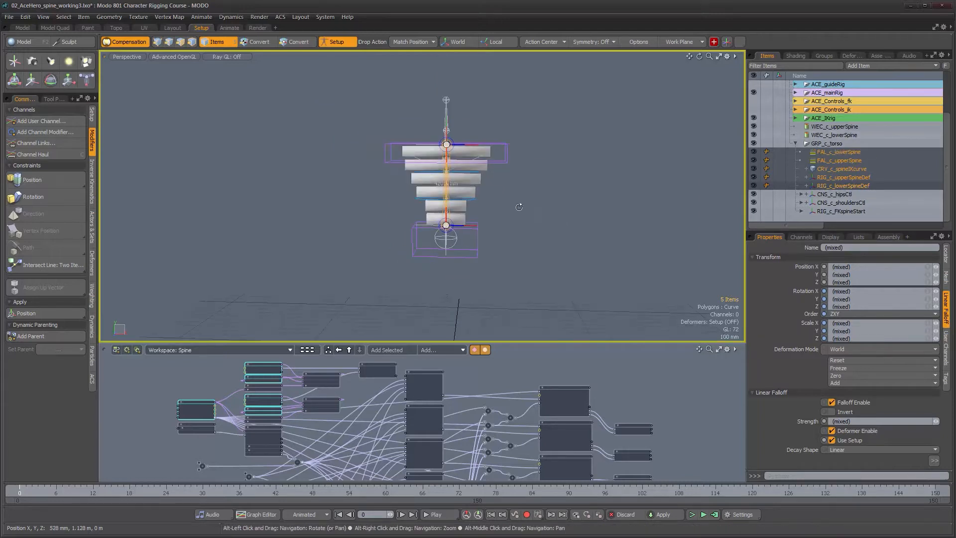
# - Add a locator at the scene origin with nothing selected and rename it CHAR_Ace
pyautogui.click(554, 223)
pyautogui.keyDown('alt'); pyautogui.moveTo(554, 223); pyautogui.dragTo(516, 207); pyautogui.keyUp('alt')
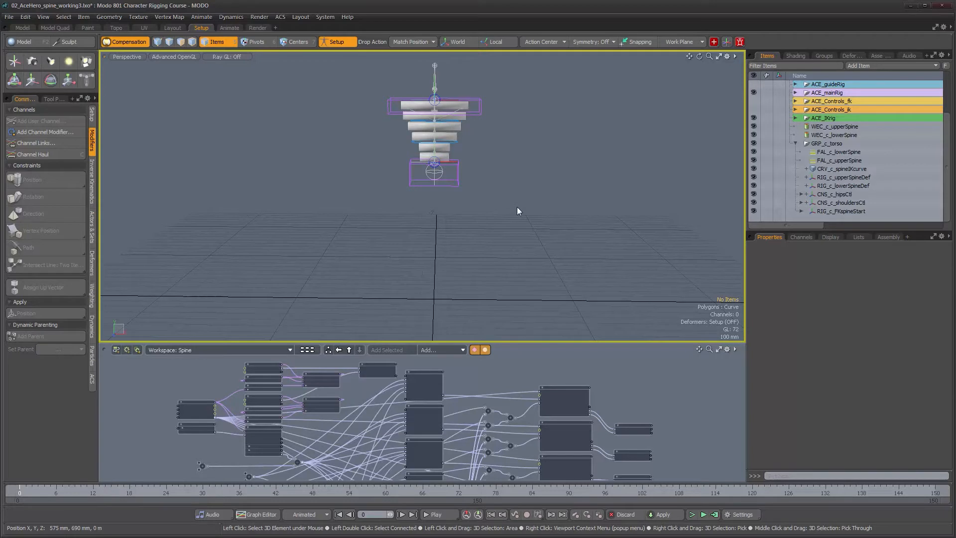
pyautogui.press('n')
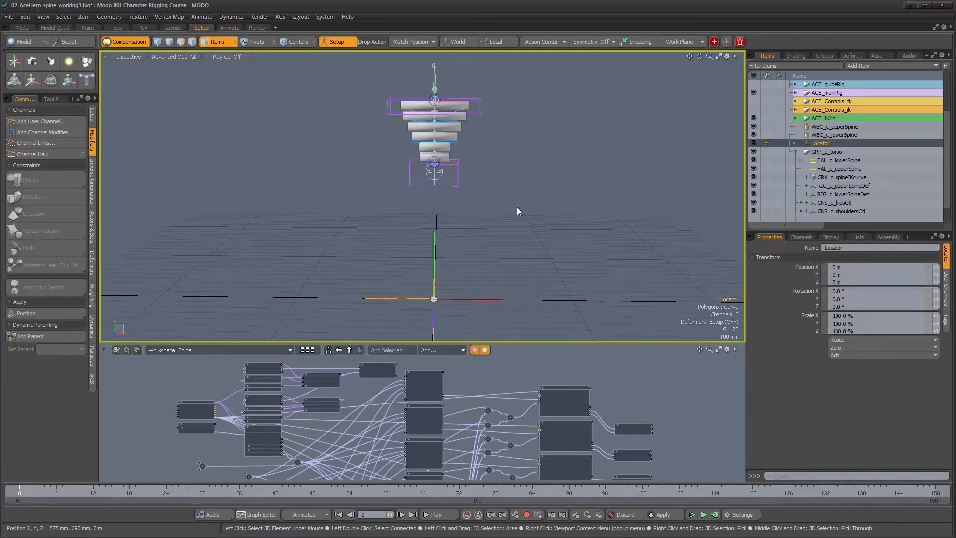
pyautogui.doubleClick(822, 146)
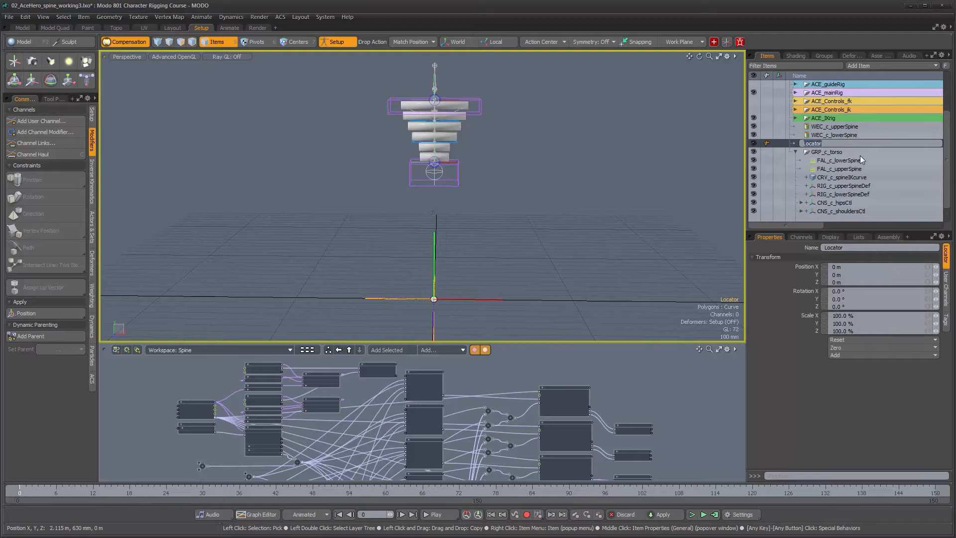
pyautogui.write('CHAR_Ace')
pyautogui.press('Return')
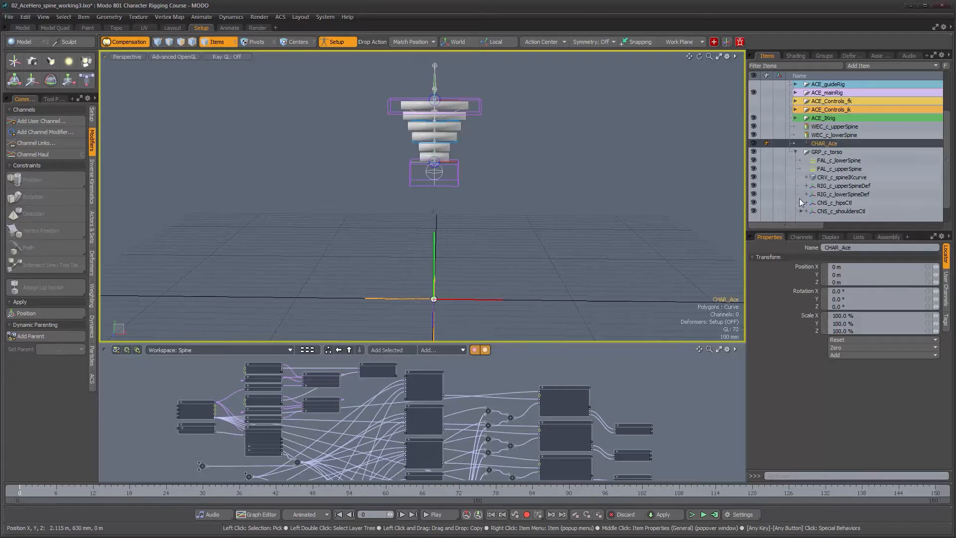
# - Give the CHAR_Ace locator a custom display shape
pyautogui.click(828, 238)
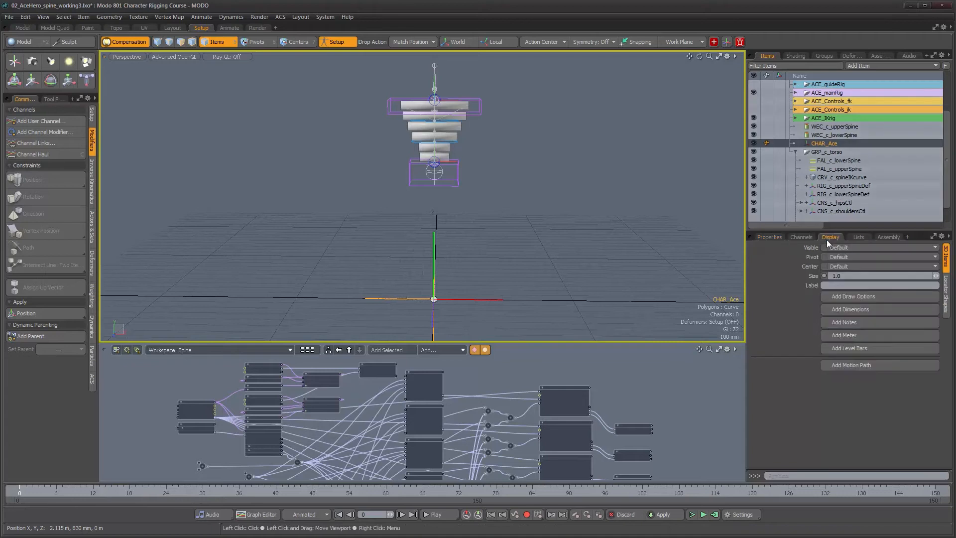
pyautogui.click(946, 291)
pyautogui.click(868, 257)
pyautogui.click(869, 265)
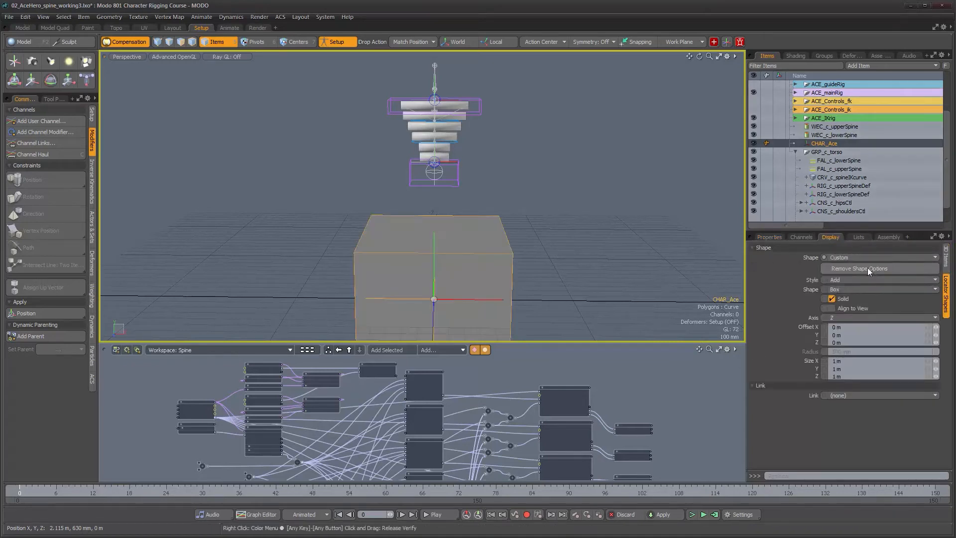
# - Change the CHAR_Ace locator shape to a non-solid circle on the Y axis, with its style set to Replace
pyautogui.click(844, 289)
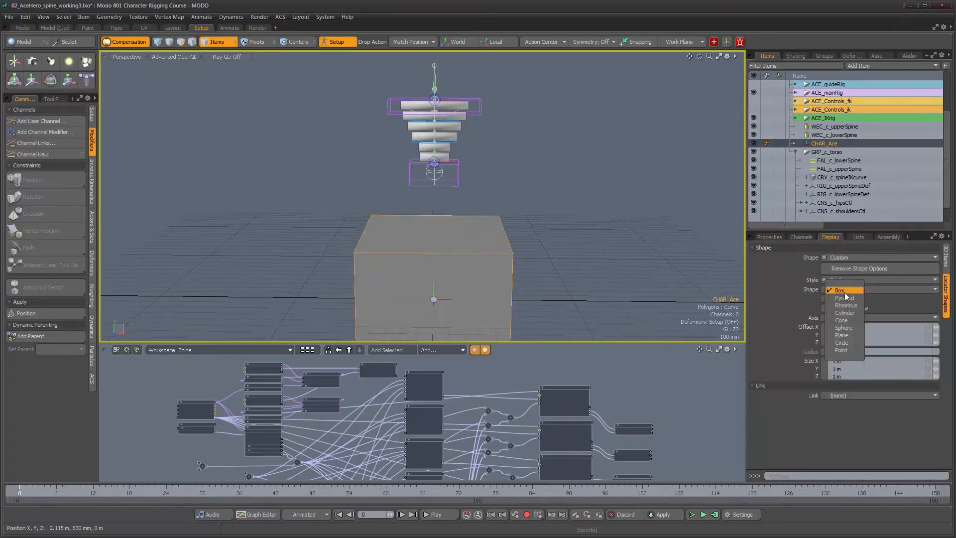
pyautogui.click(844, 313)
pyautogui.click(849, 318)
pyautogui.click(870, 287)
pyautogui.click(871, 288)
pyautogui.click(868, 318)
pyautogui.click(856, 319)
pyautogui.click(856, 312)
pyautogui.click(830, 298)
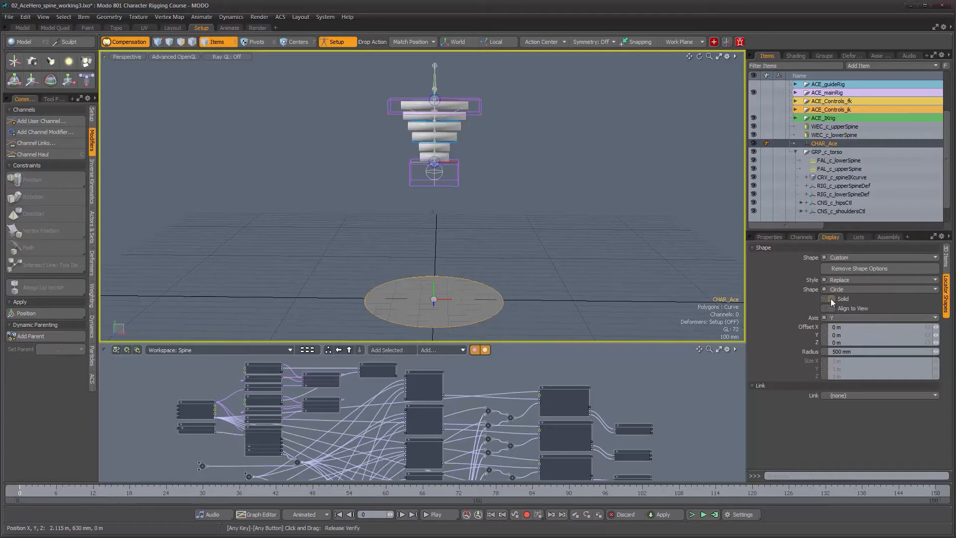
pyautogui.keyDown('alt'); pyautogui.moveTo(512, 305); pyautogui.dragTo(557, 185); pyautogui.keyUp('alt')
pyautogui.keyDown('alt'); pyautogui.moveTo(485, 239); pyautogui.dragTo(495, 274); pyautogui.keyUp('alt')
pyautogui.keyDown('alt'); pyautogui.moveTo(491, 207); pyautogui.dragTo(496, 227); pyautogui.keyUp('alt')
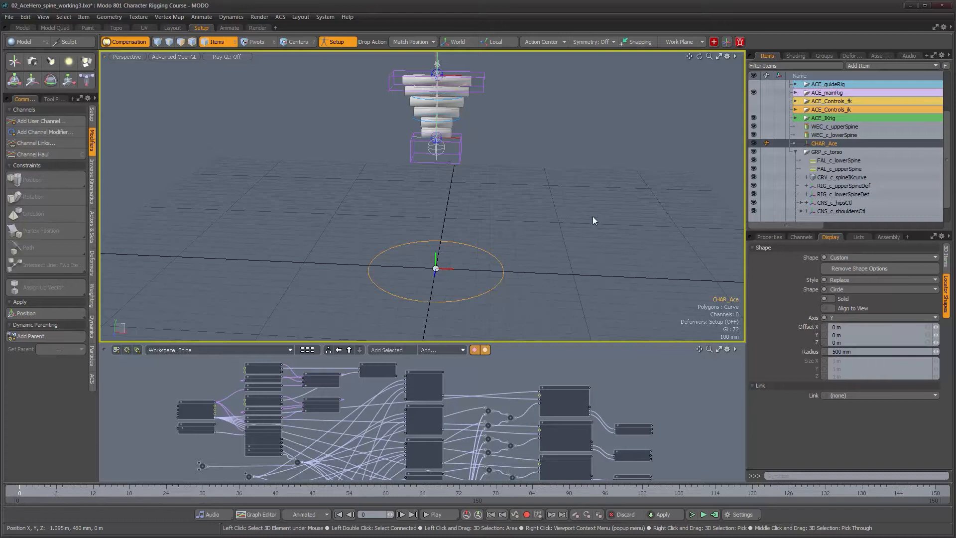
pyautogui.keyDown('alt'); pyautogui.moveTo(512, 238); pyautogui.dragTo(527, 239); pyautogui.keyUp('alt')
pyautogui.keyDown('alt'); pyautogui.moveTo(510, 396); pyautogui.dragTo(519, 418); pyautogui.keyUp('alt')
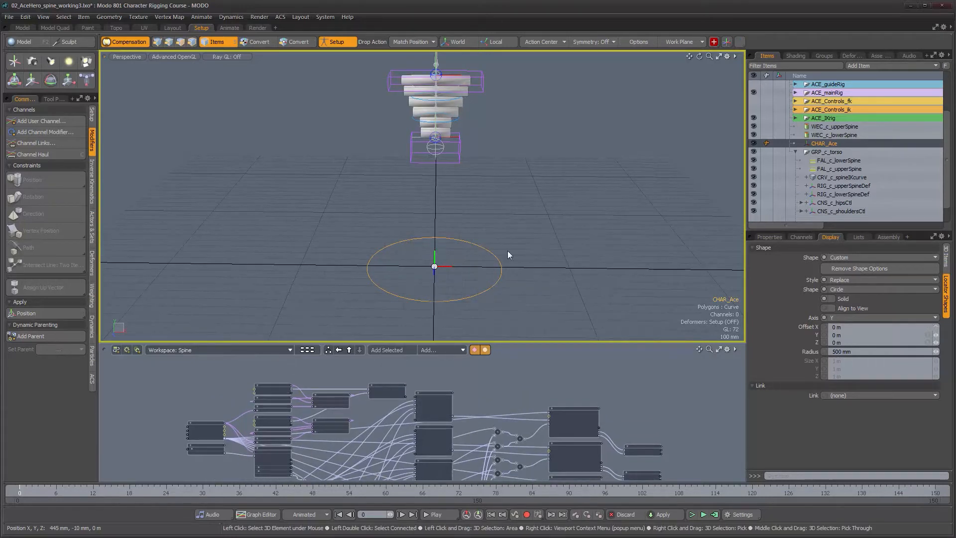
pyautogui.click(515, 219)
pyautogui.keyDown('alt'); pyautogui.keyDown('shift'); pyautogui.moveTo(517, 197); pyautogui.dragTo(513, 235); pyautogui.keyUp('shift'); pyautogui.keyUp('alt')
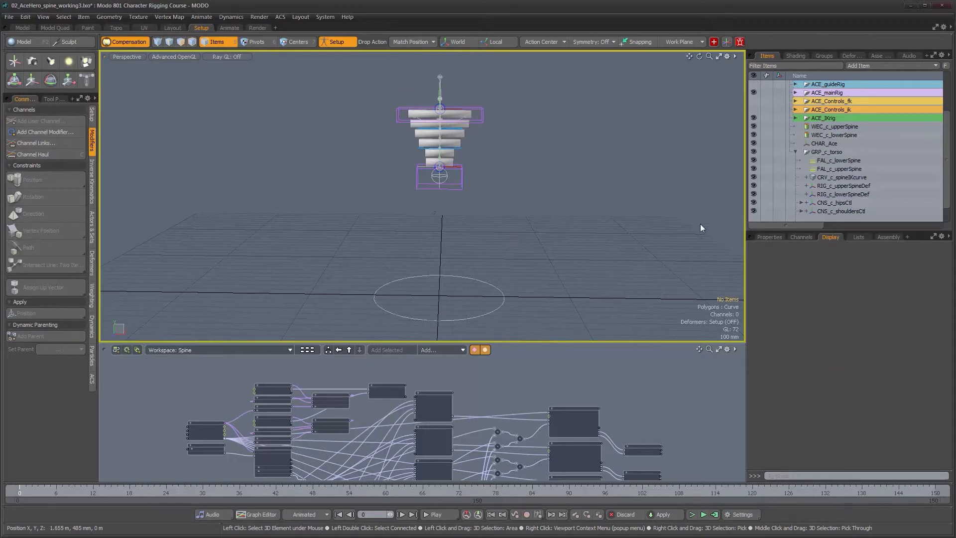
# - Parent the GRP_c_torso group under the CHAR_Ace locator
pyautogui.click(829, 151)
pyautogui.scroll(-1, 845, 178)
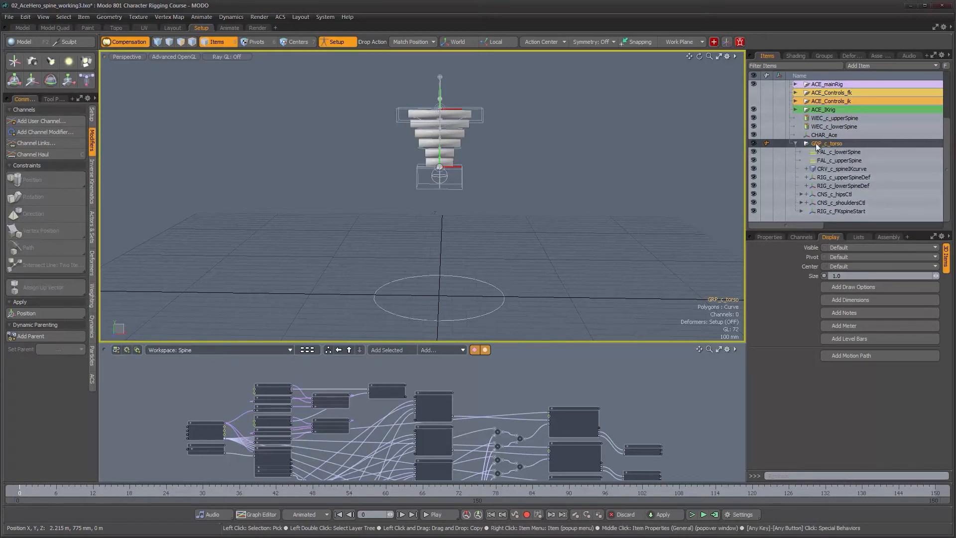
pyautogui.click(479, 315)
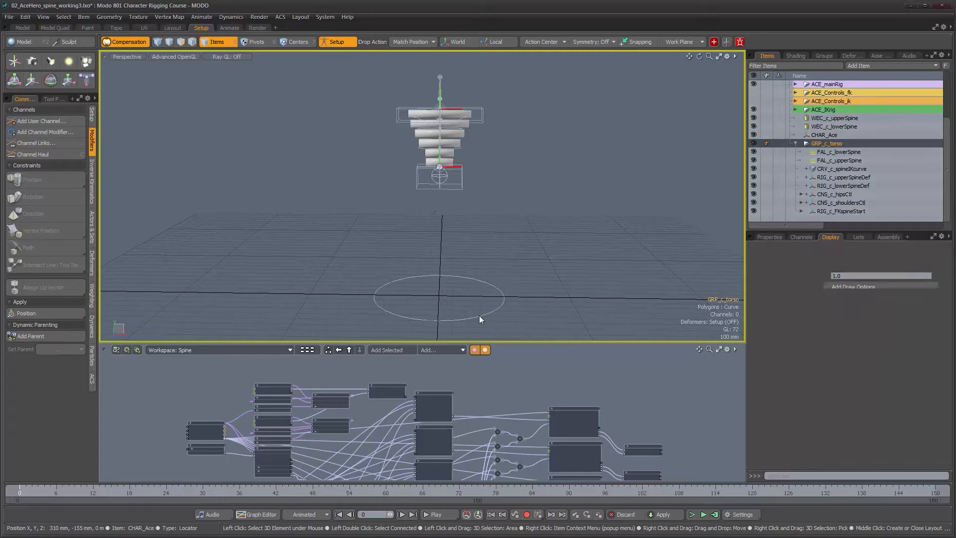
pyautogui.click(819, 143)
pyautogui.moveTo(819, 143); pyautogui.dragTo(821, 135)
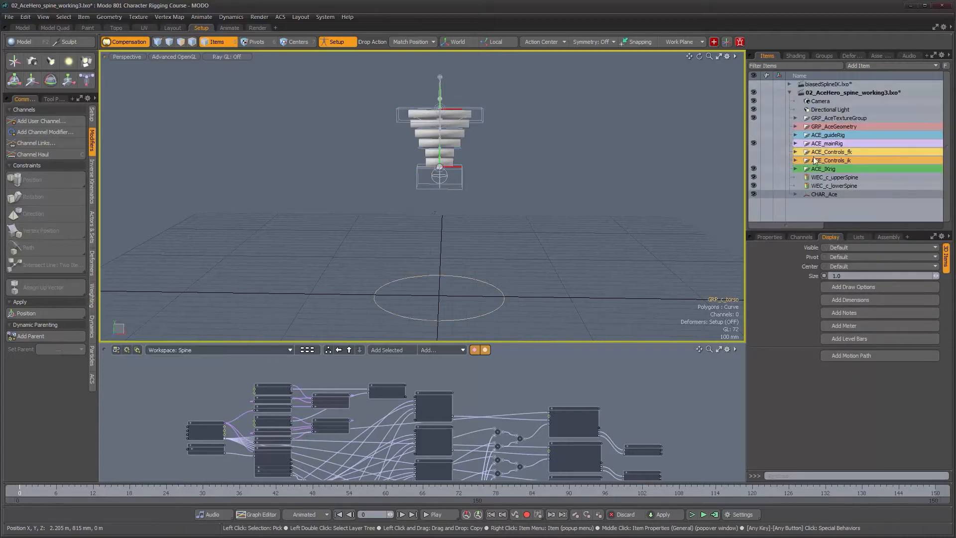
pyautogui.scroll(-2, 793, 193)
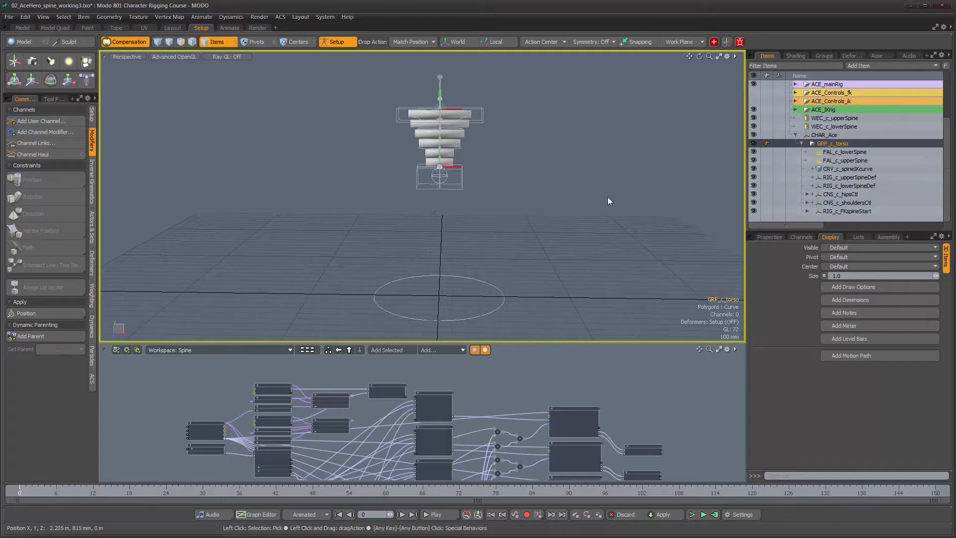
# - Turn off Setup mode to return to normal rig evaluation
pyautogui.keyDown('alt'); pyautogui.moveTo(490, 246); pyautogui.dragTo(476, 249); pyautogui.keyUp('alt')
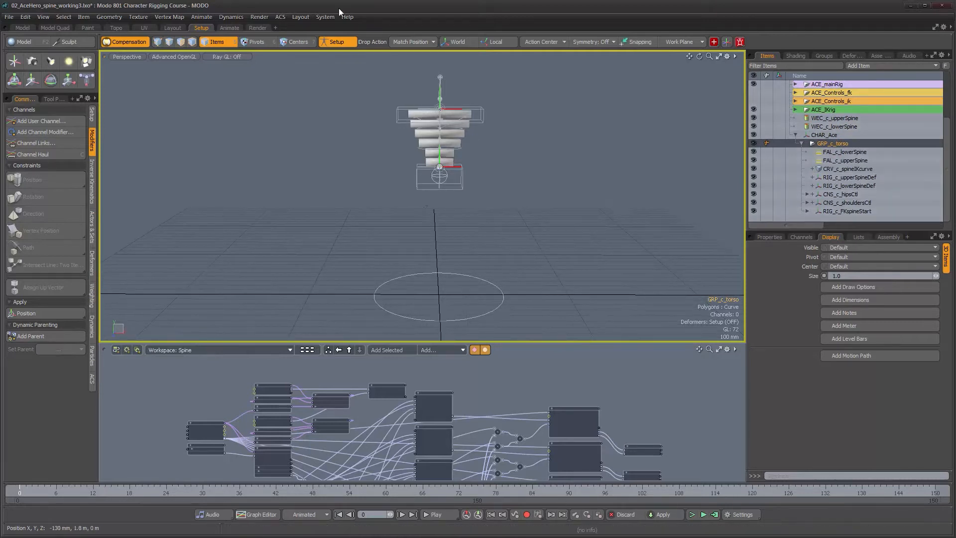
pyautogui.click(338, 42)
pyautogui.keyDown('alt'); pyautogui.moveTo(438, 175); pyautogui.dragTo(487, 193); pyautogui.keyUp('alt')
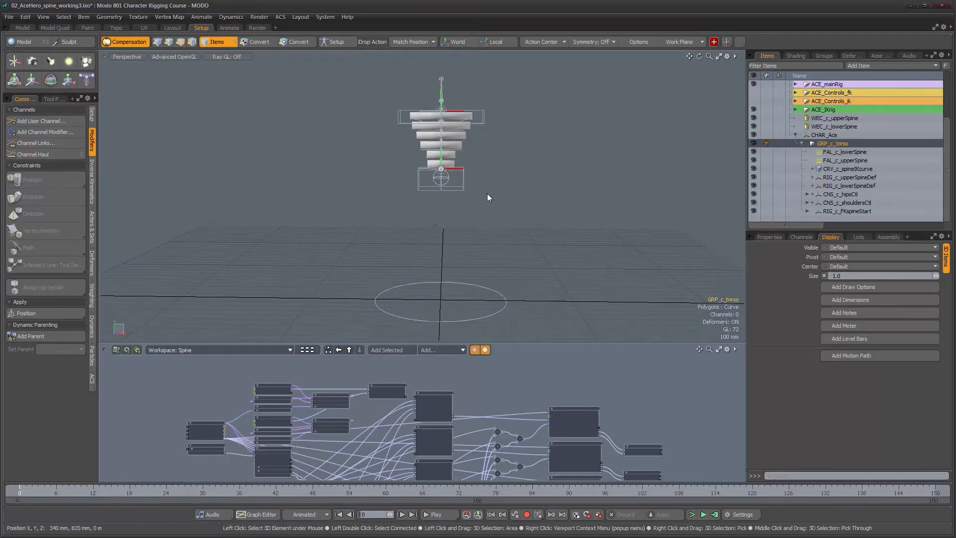
pyautogui.moveTo(565, 223)
pyautogui.keyDown('alt'); pyautogui.mouseDown()
pyautogui.moveTo(538, 237)
pyautogui.moveTo(544, 214)
pyautogui.moveTo(555, 222)
pyautogui.moveTo(546, 218)
pyautogui.moveTo(566, 214)
pyautogui.moveTo(557, 224)
pyautogui.mouseUp(); pyautogui.keyUp('alt')
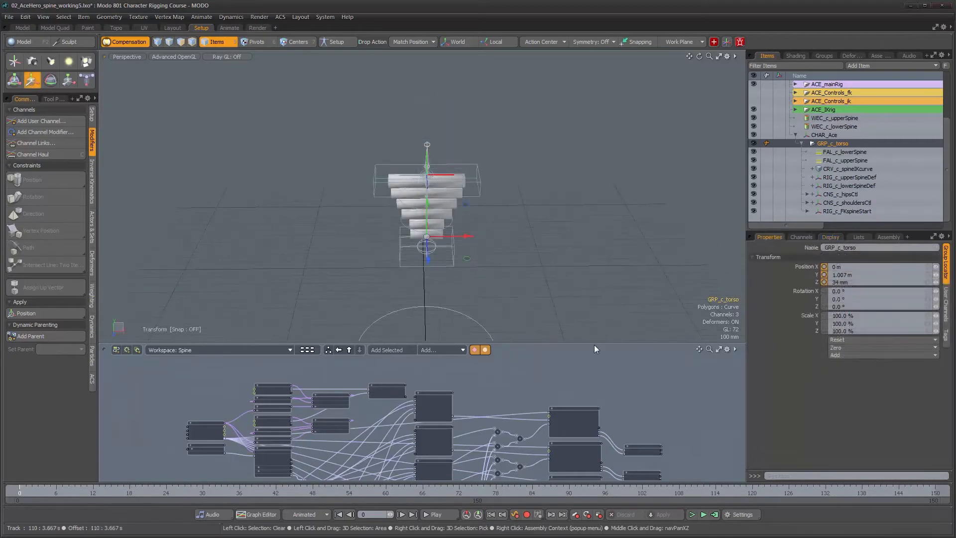
# - Test the hierarchy by moving GRP_c_torso to about 440 mm along X, and undo the move
pyautogui.moveTo(467, 260)
pyautogui.keyDown('alt'); pyautogui.mouseDown()
pyautogui.moveTo(460, 232)
pyautogui.moveTo(483, 269)
pyautogui.moveTo(493, 257)
pyautogui.moveTo(476, 269)
pyautogui.mouseUp(); pyautogui.keyUp('alt')
pyautogui.press('e')
pyautogui.press('w')
pyautogui.moveTo(453, 241); pyautogui.dragTo(539, 241)
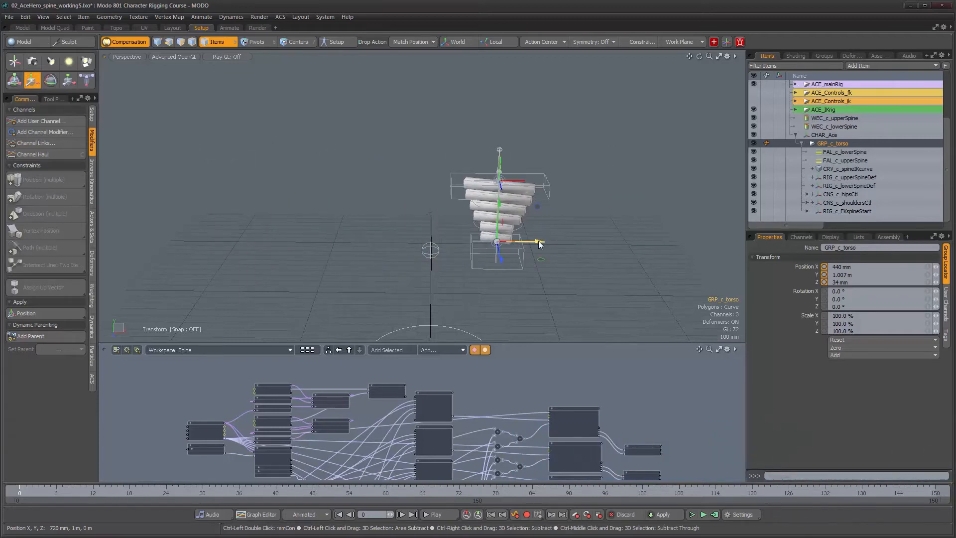
pyautogui.hotkey('ctrl', 'z')
pyautogui.keyDown('alt'); pyautogui.moveTo(480, 225); pyautogui.dragTo(488, 219); pyautogui.keyUp('alt')
pyautogui.keyDown('alt'); pyautogui.moveTo(488, 220); pyautogui.dragTo(505, 209, button='right'); pyautogui.keyUp('alt')
pyautogui.keyDown('alt'); pyautogui.moveTo(506, 209); pyautogui.dragTo(522, 237, button='middle'); pyautogui.keyUp('alt')
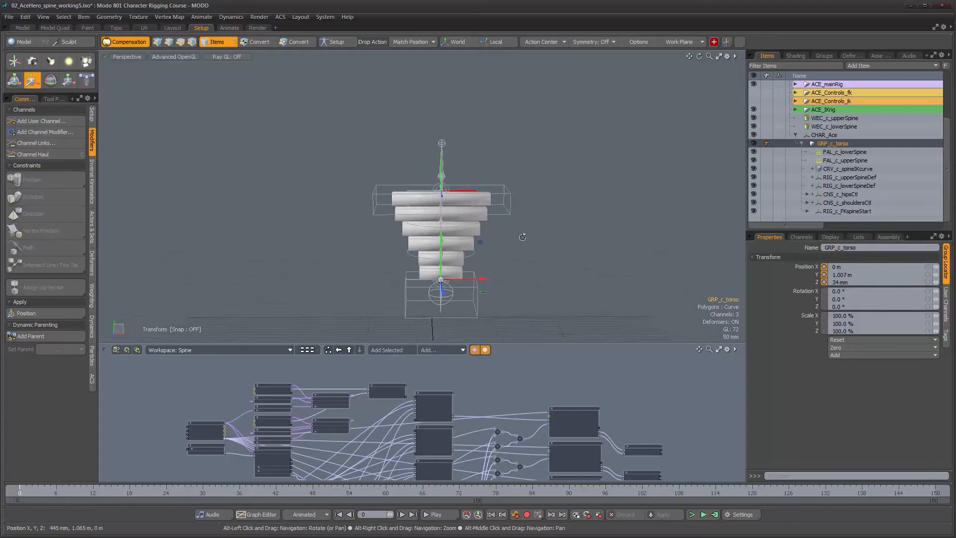
# - Test the spine by rotating the CTL_c_shoulders control, and undo the rotation
pyautogui.scroll(2, 523, 237)
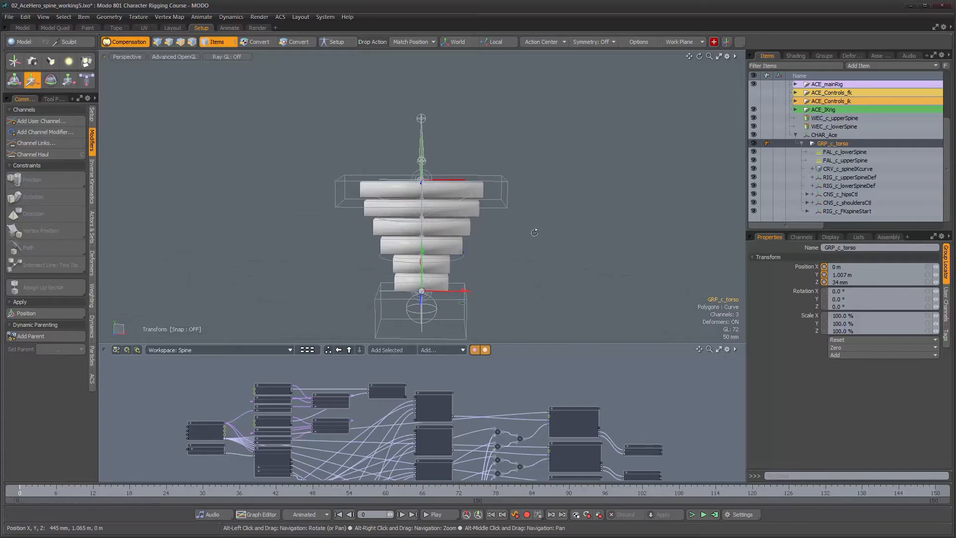
pyautogui.click(500, 207)
pyautogui.press('e')
pyautogui.moveTo(498, 206); pyautogui.dragTo(468, 136)
pyautogui.hotkey('ctrl', 'z')
pyautogui.moveTo(521, 163)
pyautogui.keyDown('alt'); pyautogui.mouseDown()
pyautogui.moveTo(529, 183)
pyautogui.moveTo(518, 170)
pyautogui.mouseUp(); pyautogui.keyUp('alt')
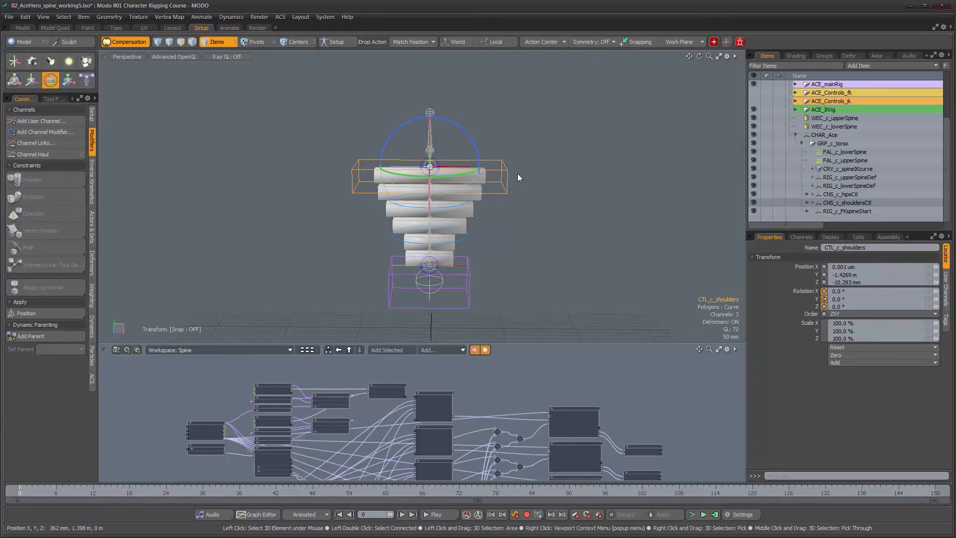
# - Set the up vector of all seven spine path constraints in the schematic to Y 0.0 and Z 1.0
pyautogui.click(572, 299)
pyautogui.click(593, 431)
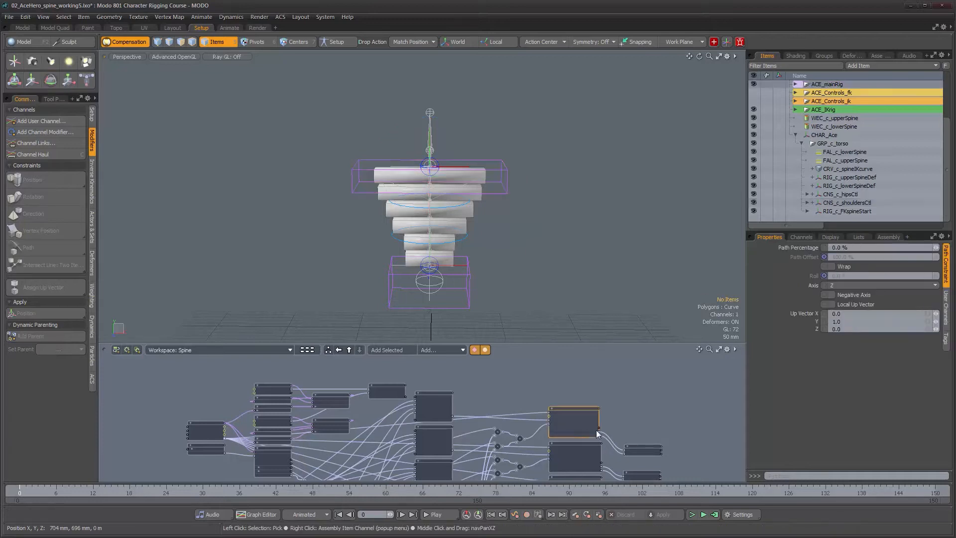
pyautogui.keyDown('alt'); pyautogui.moveTo(550, 233); pyautogui.dragTo(532, 234); pyautogui.keyUp('alt')
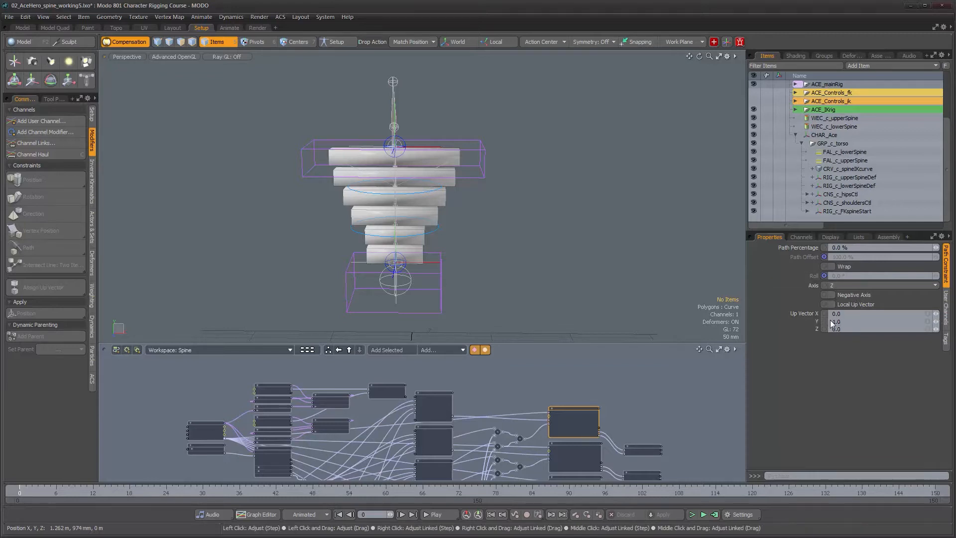
pyautogui.keyDown('alt'); pyautogui.moveTo(615, 245); pyautogui.dragTo(592, 260); pyautogui.keyUp('alt')
pyautogui.scroll(-5, 608, 387)
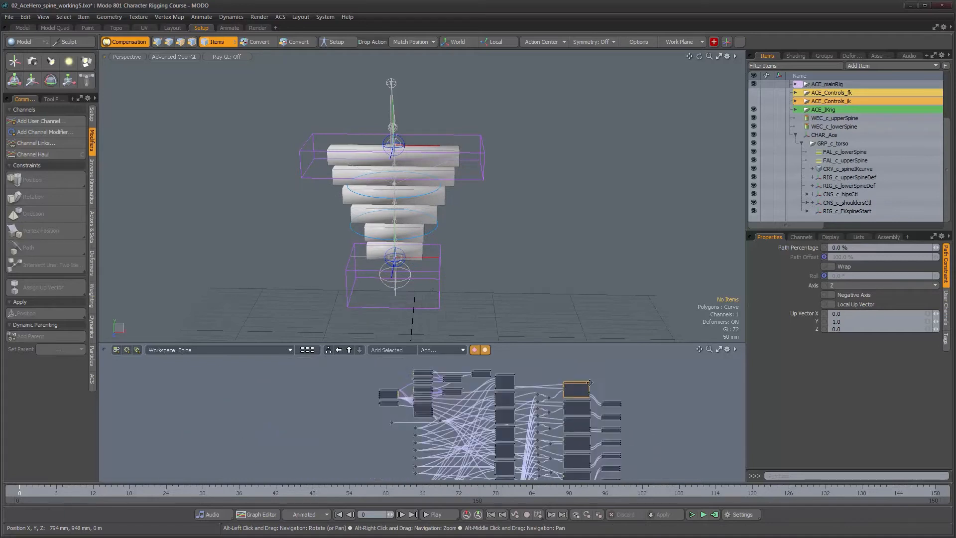
pyautogui.moveTo(595, 342)
pyautogui.mouseDown()
pyautogui.moveTo(593, 315)
pyautogui.moveTo(590, 343)
pyautogui.mouseUp()
pyautogui.moveTo(621, 463); pyautogui.dragTo(621, 462)
pyautogui.click(843, 321)
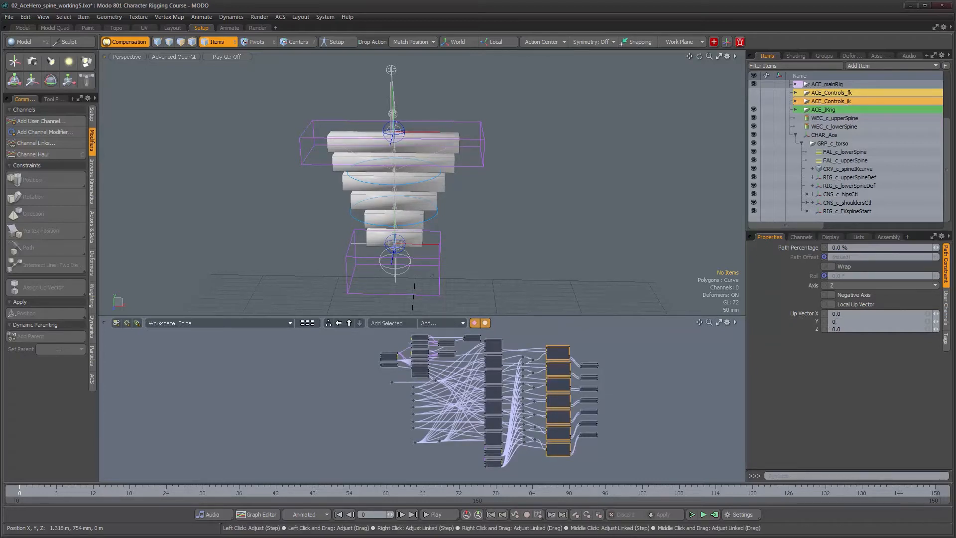
# - Test the new up vector by rotating the shoulders control, and undo the rotation
pyautogui.keyDown('alt'); pyautogui.moveTo(470, 207); pyautogui.dragTo(491, 192); pyautogui.keyUp('alt')
pyautogui.click(473, 171)
pyautogui.press('e')
pyautogui.moveTo(455, 125); pyautogui.dragTo(470, 95)
pyautogui.moveTo(491, 164); pyautogui.dragTo(471, 73)
pyautogui.hotkey('ctrl', 'z')
# - Test moving the GRP_c_torso group along X with the new up vector, and undo the move
pyautogui.keyDown('ctrl'); pyautogui.keyDown('alt'); pyautogui.moveTo(498, 222); pyautogui.dragTo(533, 249); pyautogui.keyUp('alt'); pyautogui.keyUp('ctrl')
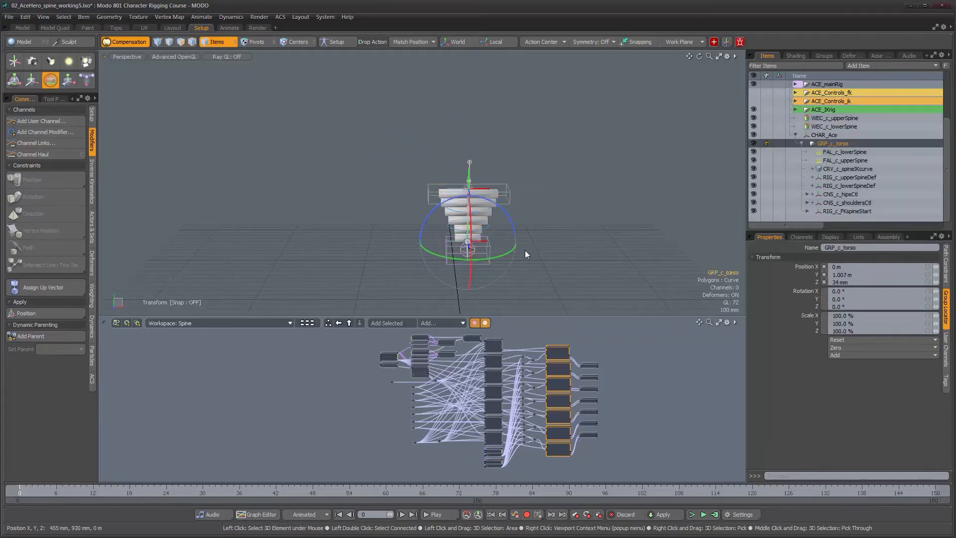
pyautogui.press('w')
pyautogui.moveTo(508, 240); pyautogui.dragTo(267, 259)
pyautogui.hotkey('ctrl', 'z')
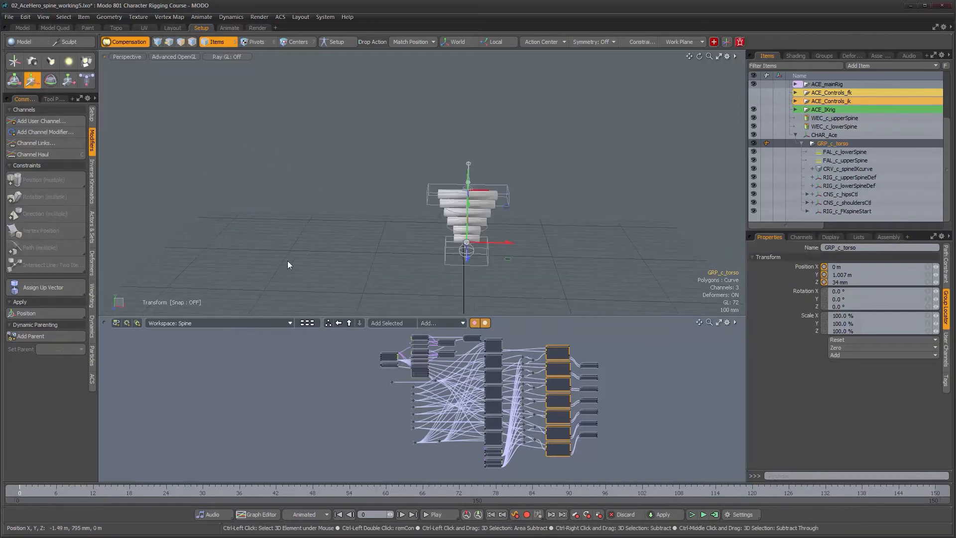
# - Test the whole rig by rotating the CHAR_Ace master locator, and undo the rotation
pyautogui.keyDown('alt'); pyautogui.moveTo(438, 264); pyautogui.dragTo(467, 211); pyautogui.keyUp('alt')
pyautogui.keyDown('alt'); pyautogui.moveTo(491, 214); pyautogui.dragTo(518, 206, button='right'); pyautogui.keyUp('alt')
pyautogui.keyDown('alt'); pyautogui.moveTo(555, 224); pyautogui.dragTo(562, 250); pyautogui.keyUp('alt')
pyautogui.keyDown('alt'); pyautogui.moveTo(552, 249); pyautogui.dragTo(532, 249, button='right'); pyautogui.keyUp('alt')
pyautogui.keyDown('alt'); pyautogui.keyDown('shift'); pyautogui.moveTo(554, 223); pyautogui.dragTo(560, 190); pyautogui.keyUp('shift'); pyautogui.keyUp('alt')
pyautogui.keyDown('alt'); pyautogui.moveTo(560, 199); pyautogui.dragTo(535, 214, button='right'); pyautogui.keyUp('alt')
pyautogui.keyDown('alt'); pyautogui.keyDown('shift'); pyautogui.moveTo(522, 217); pyautogui.dragTo(521, 192); pyautogui.keyUp('shift'); pyautogui.keyUp('alt')
pyautogui.keyDown('alt'); pyautogui.moveTo(526, 198); pyautogui.dragTo(511, 202, button='right'); pyautogui.keyUp('alt')
pyautogui.press('Up')
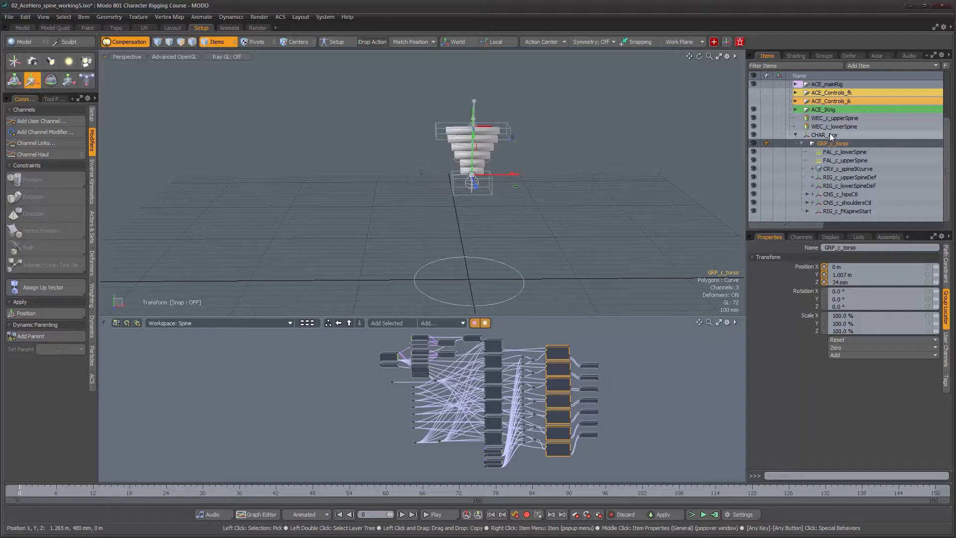
pyautogui.keyDown('alt'); pyautogui.moveTo(577, 207); pyautogui.dragTo(561, 216); pyautogui.keyUp('alt')
pyautogui.press('e')
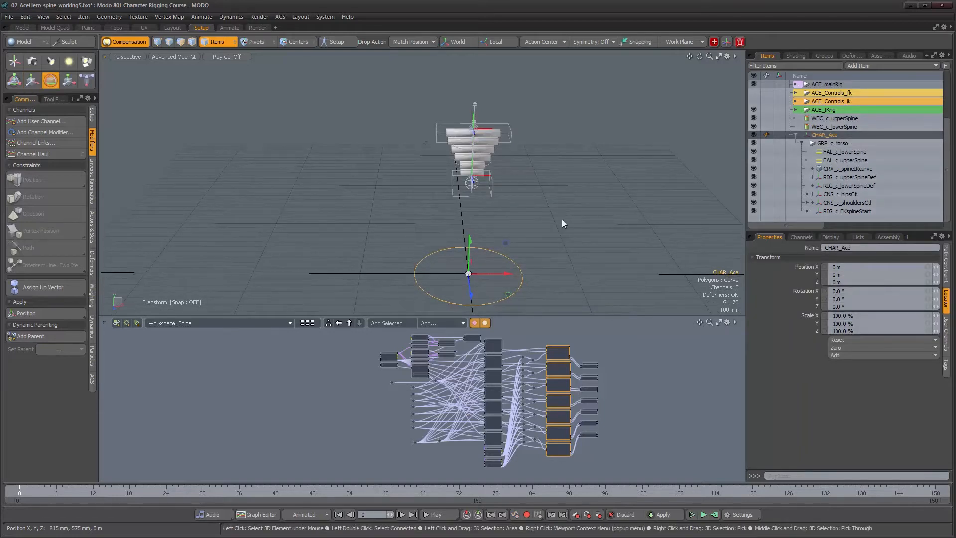
pyautogui.keyDown('alt'); pyautogui.moveTo(534, 292); pyautogui.dragTo(556, 235); pyautogui.keyUp('alt')
pyautogui.hotkey('ctrl', 'z')
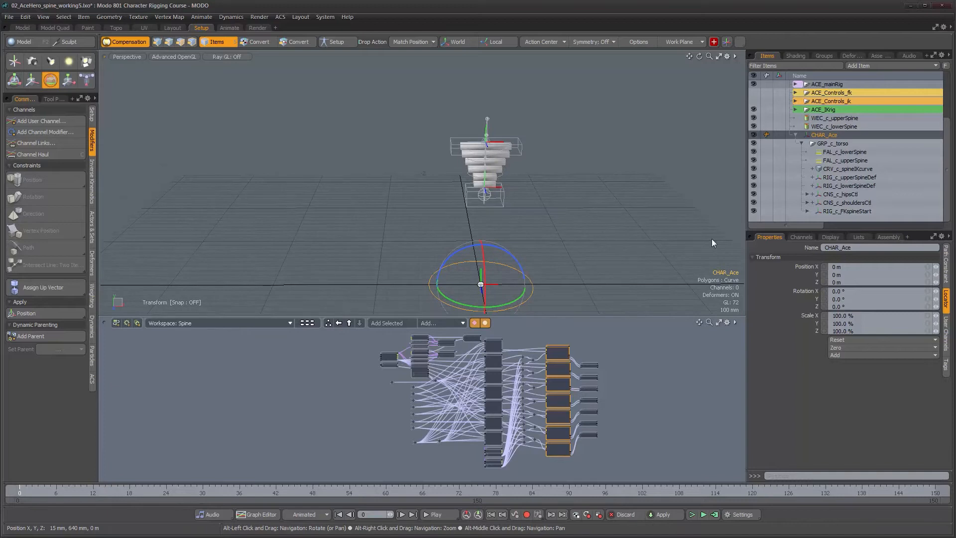
pyautogui.keyDown('alt'); pyautogui.moveTo(490, 291); pyautogui.dragTo(482, 284); pyautogui.keyUp('alt')
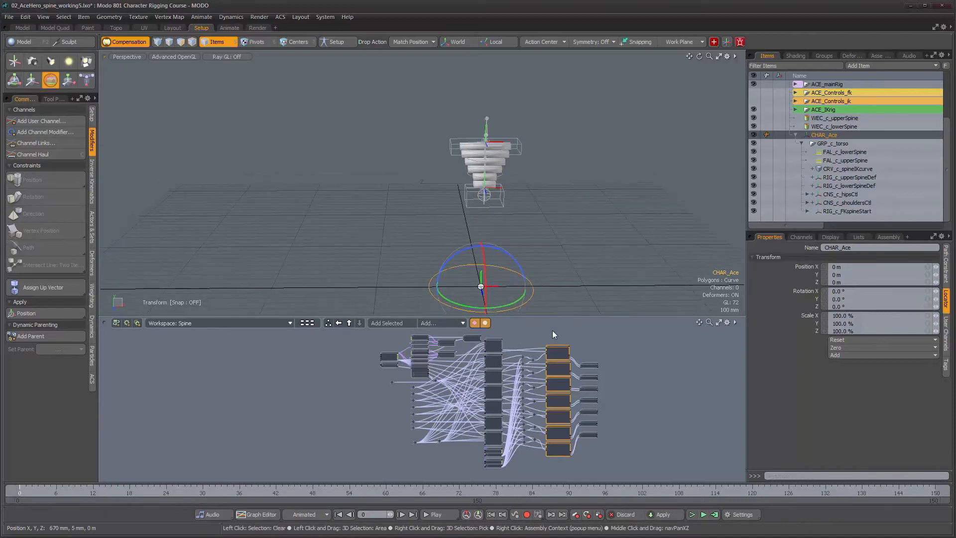
# - Enable Local Up Vector on the selected spine path constraints
pyautogui.press('space')
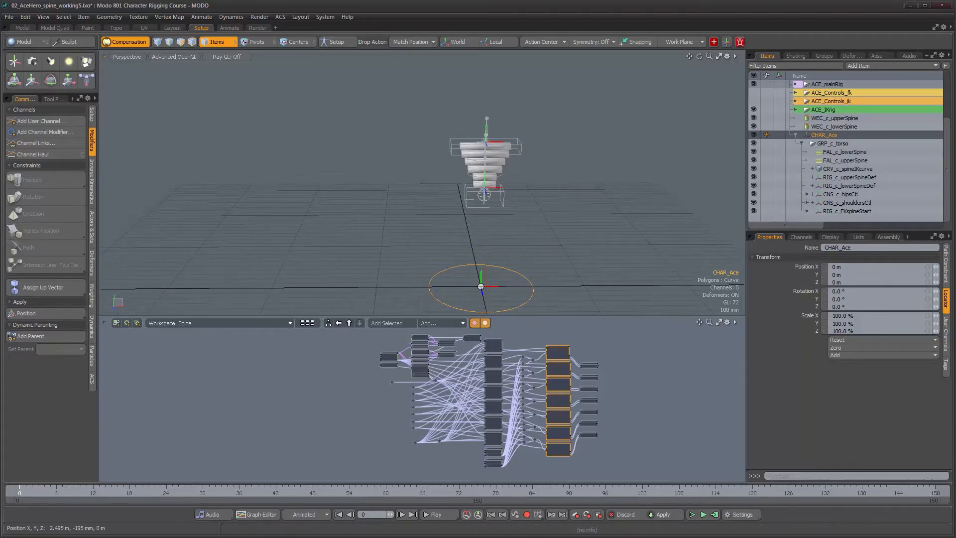
pyautogui.click(945, 264)
pyautogui.click(830, 304)
# - Test the local up vector by rotating CHAR_Ace about -87° around its vertical axis, and undo the rotation
pyautogui.keyDown('alt'); pyautogui.moveTo(648, 258); pyautogui.dragTo(573, 243); pyautogui.keyUp('alt')
pyautogui.press('e')
pyautogui.moveTo(526, 296); pyautogui.dragTo(492, 279)
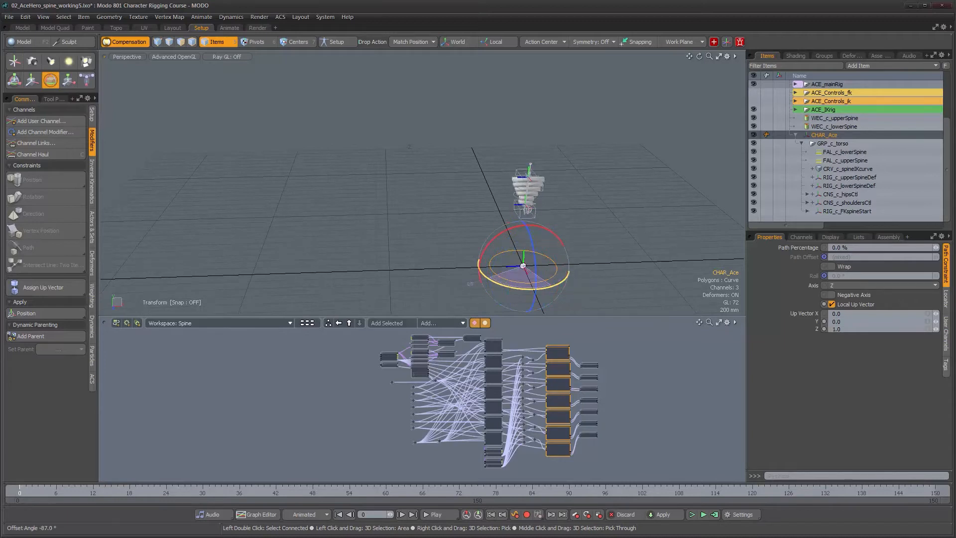
pyautogui.hotkey('ctrl', 'z')
pyautogui.keyDown('alt'); pyautogui.moveTo(532, 256); pyautogui.dragTo(482, 235, button='middle'); pyautogui.keyUp('alt')
pyautogui.keyDown('alt'); pyautogui.moveTo(482, 235); pyautogui.dragTo(528, 227, button='right'); pyautogui.keyUp('alt')
pyautogui.keyDown('alt'); pyautogui.moveTo(528, 227); pyautogui.dragTo(489, 241, button='middle'); pyautogui.keyUp('alt')
pyautogui.keyDown('alt'); pyautogui.moveTo(489, 241); pyautogui.dragTo(510, 222); pyautogui.keyUp('alt')
pyautogui.press('space')
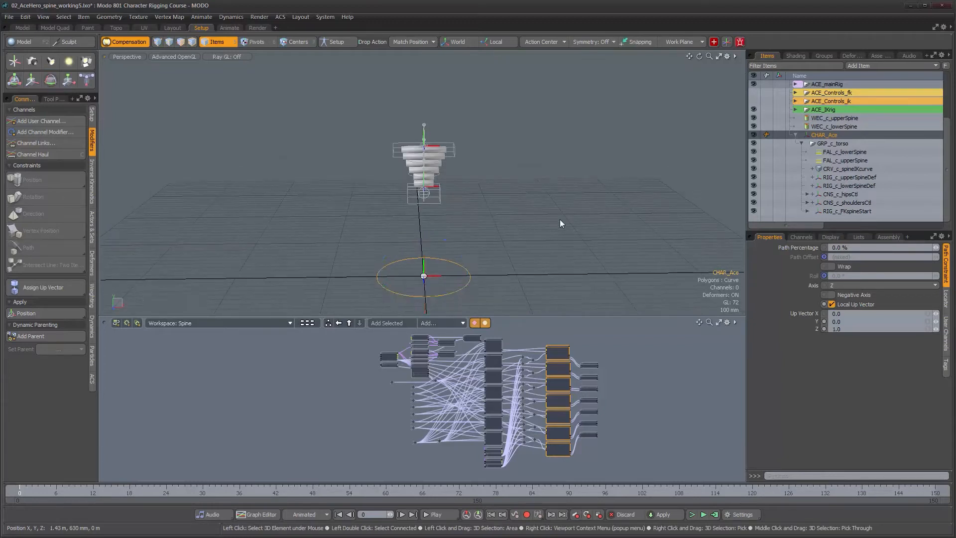
# - Clear the item selection and turn on Setup mode
pyautogui.keyDown('alt'); pyautogui.moveTo(560, 220); pyautogui.dragTo(479, 209); pyautogui.keyUp('alt')
pyautogui.click(480, 209)
pyautogui.keyDown('alt'); pyautogui.moveTo(479, 209); pyautogui.dragTo(486, 224, button='right'); pyautogui.keyUp('alt')
pyautogui.click(337, 41)
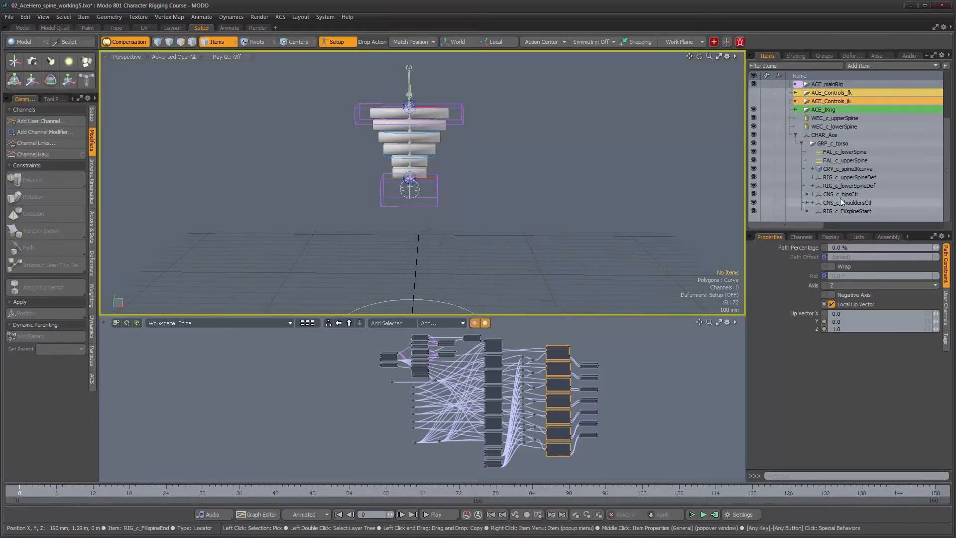
# - Add a new locator and name it UPV_c_spineJoints
pyautogui.press('n')
pyautogui.keyDown('alt'); pyautogui.moveTo(569, 252); pyautogui.dragTo(531, 256); pyautogui.keyUp('alt')
pyautogui.keyDown('alt'); pyautogui.moveTo(531, 256); pyautogui.dragTo(553, 209, button='middle'); pyautogui.keyUp('alt')
pyautogui.click(840, 177)
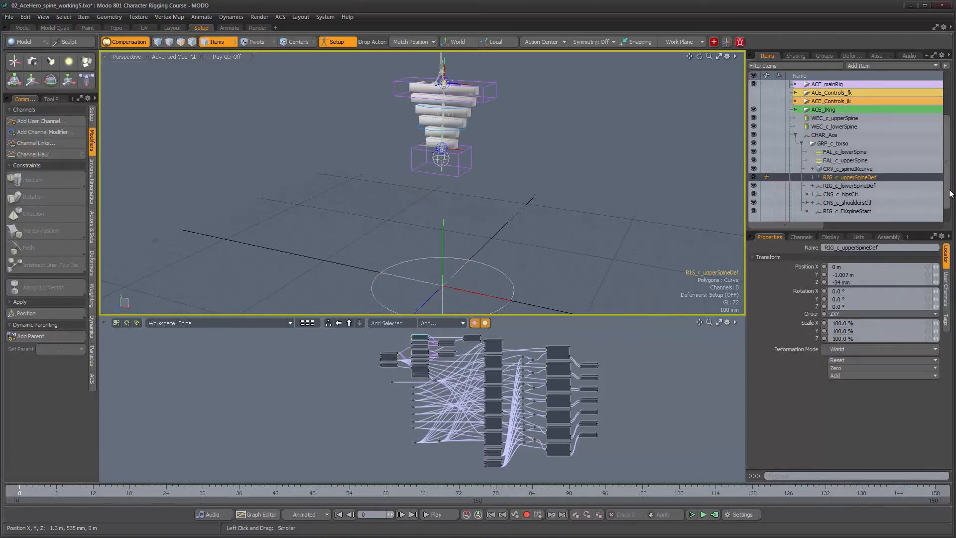
pyautogui.scroll(-1, 930, 216)
pyautogui.click(829, 210)
pyautogui.click(829, 210)
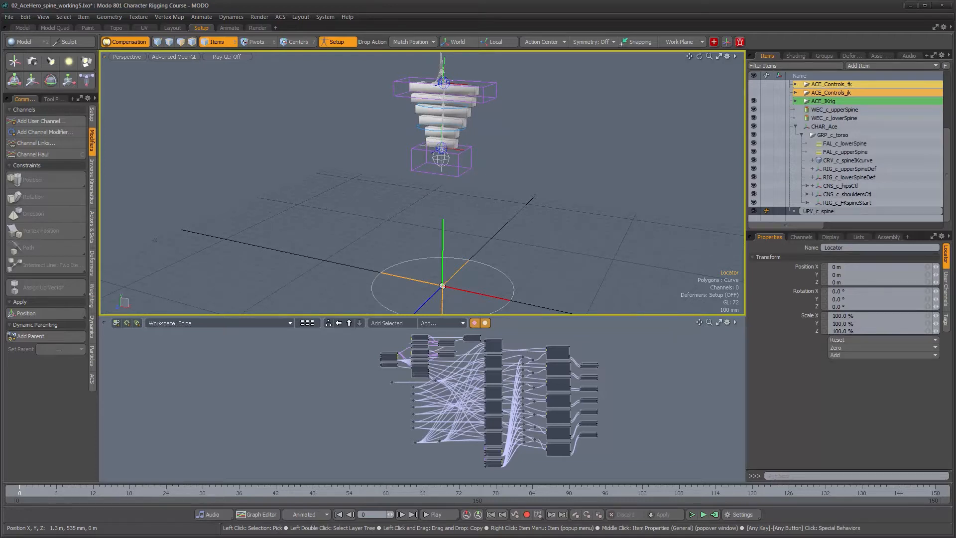
pyautogui.press('Return')
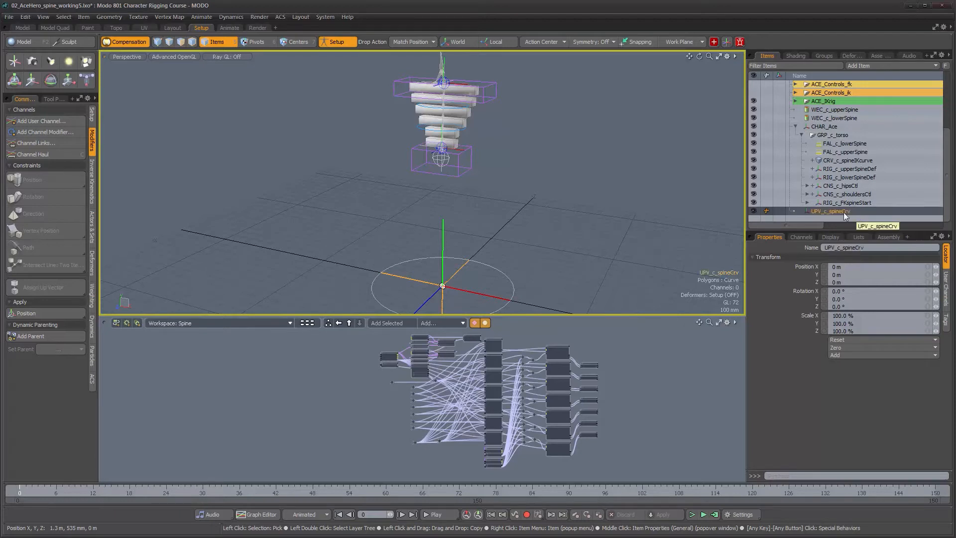
pyautogui.doubleClick(847, 211)
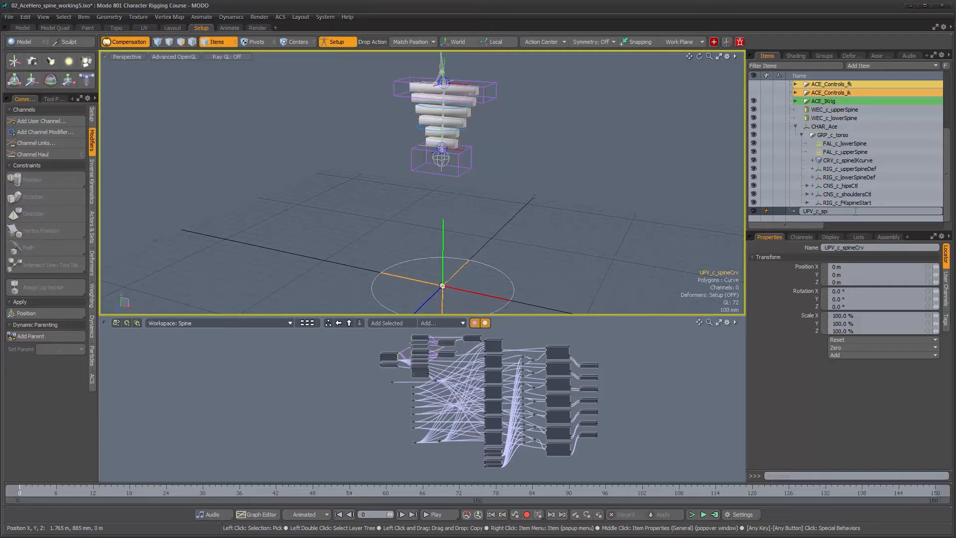
pyautogui.write('Joints')
pyautogui.press('Return')
# - Parent the UPV_c_spineJoints locator under the GRP_c_torso group
pyautogui.moveTo(814, 210); pyautogui.dragTo(832, 136)
pyautogui.keyDown('alt'); pyautogui.moveTo(544, 169); pyautogui.dragTo(461, 180); pyautogui.keyUp('alt')
pyautogui.keyDown('alt'); pyautogui.moveTo(460, 180); pyautogui.dragTo(438, 213, button='middle'); pyautogui.keyUp('alt')
pyautogui.keyDown('alt'); pyautogui.moveTo(438, 213); pyautogui.dragTo(514, 189, button='right'); pyautogui.keyUp('alt')
pyautogui.keyDown('alt'); pyautogui.moveTo(515, 190); pyautogui.dragTo(470, 177); pyautogui.keyUp('alt')
pyautogui.keyDown('alt'); pyautogui.moveTo(470, 178); pyautogui.dragTo(481, 159, button='middle'); pyautogui.keyUp('alt')
pyautogui.keyDown('alt'); pyautogui.moveTo(481, 159); pyautogui.dragTo(490, 175, button='right'); pyautogui.keyUp('alt')
# - Move the UPV_c_spineJoints locator away from the spine to 430 mm in magnitude along Z
pyautogui.moveTo(821, 144); pyautogui.dragTo(433, 252)
pyautogui.keyDown('alt'); pyautogui.moveTo(474, 245); pyautogui.dragTo(479, 233, button='right'); pyautogui.keyUp('alt')
pyautogui.press('w')
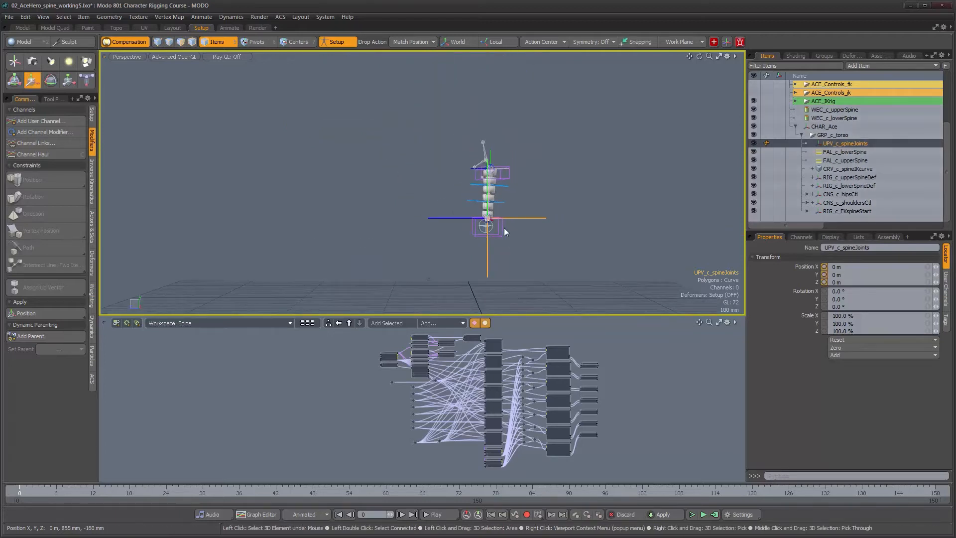
pyautogui.moveTo(446, 217); pyautogui.dragTo(547, 240)
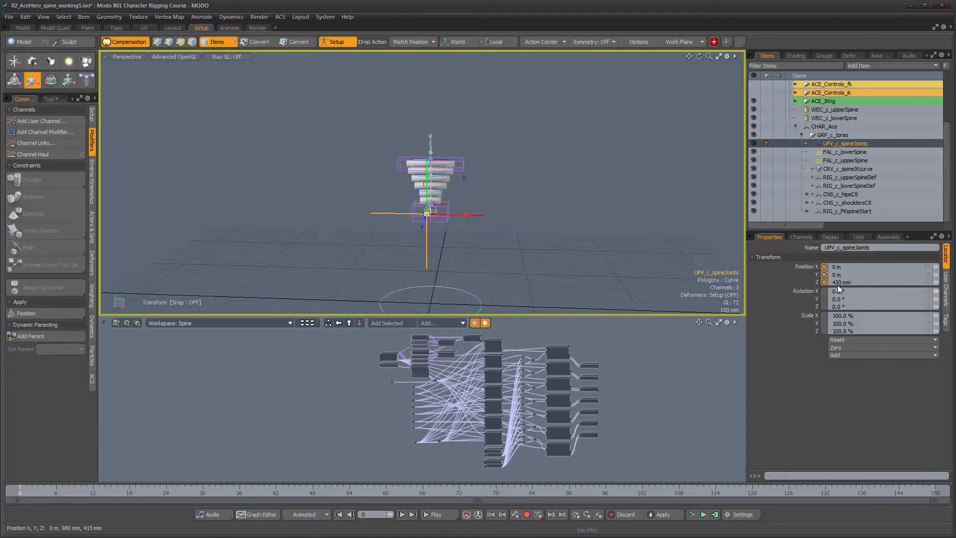
# - Set the display size of the UPV_c_spineJoints locator to 0.2 and deselect it
pyautogui.click(801, 237)
pyautogui.click(830, 237)
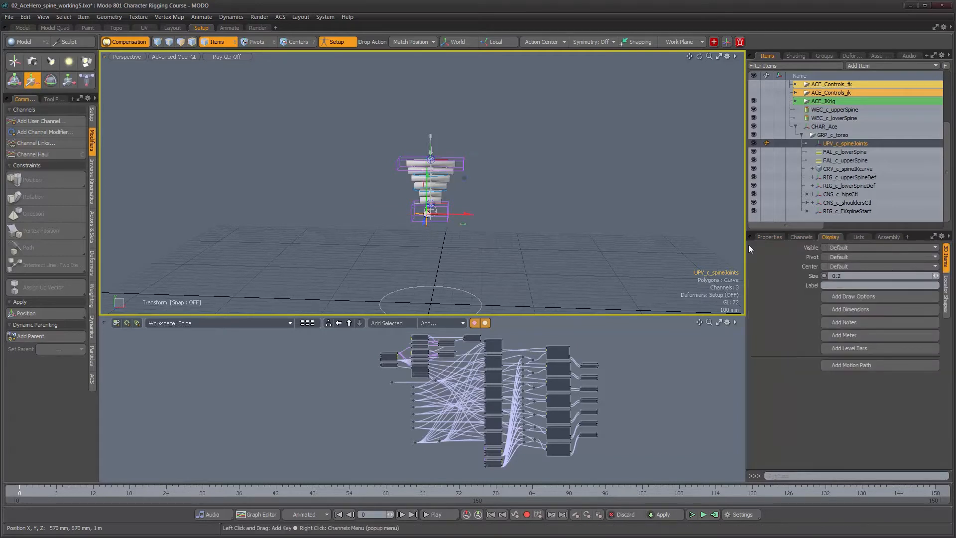
pyautogui.moveTo(498, 234)
pyautogui.keyDown('alt'); pyautogui.mouseDown()
pyautogui.moveTo(420, 231)
pyautogui.moveTo(515, 240)
pyautogui.moveTo(484, 240)
pyautogui.mouseUp(); pyautogui.keyUp('alt')
pyautogui.scroll(2, 455, 236)
pyautogui.click(479, 241)
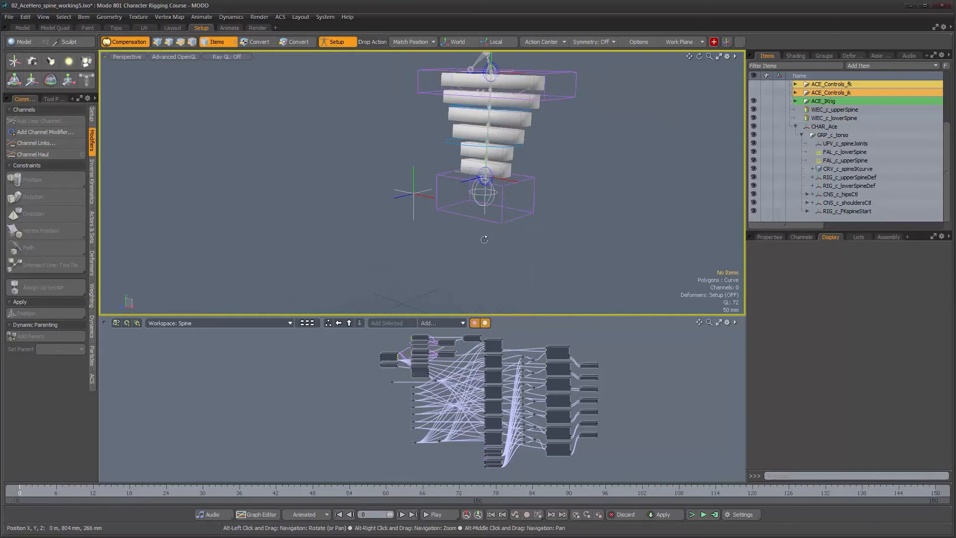
# - Assign the UPV_c_spineJoints locator as the up vector of all seven spine path constraints
pyautogui.moveTo(555, 333); pyautogui.dragTo(560, 461)
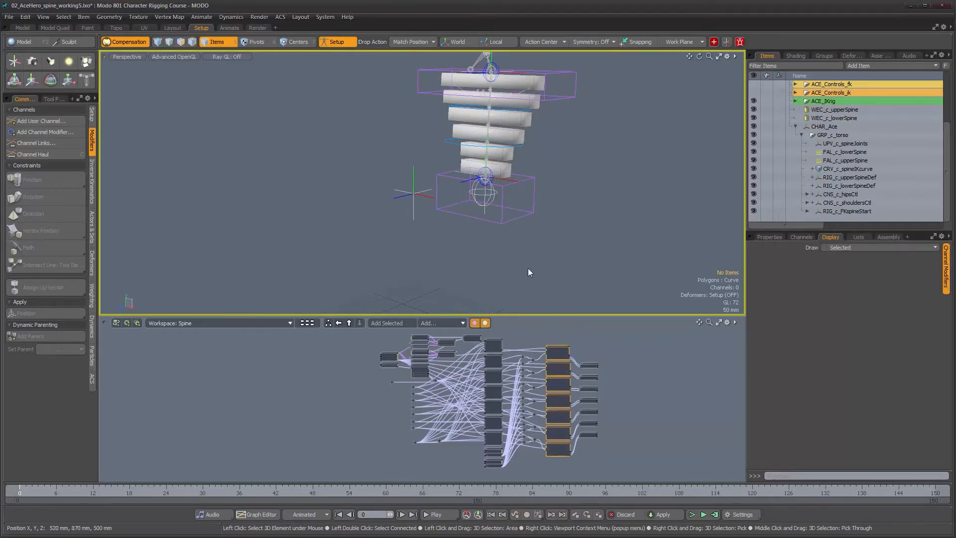
pyautogui.click(417, 200)
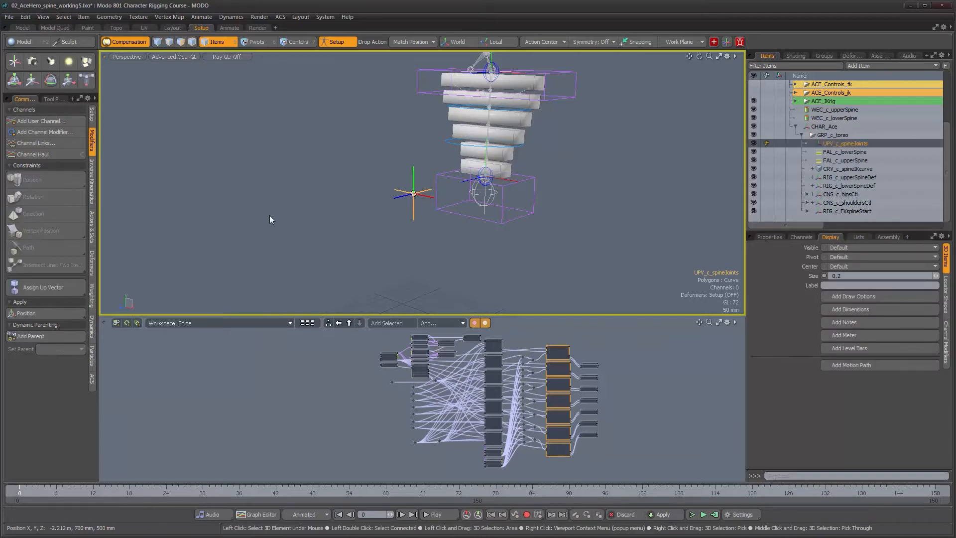
pyautogui.click(778, 238)
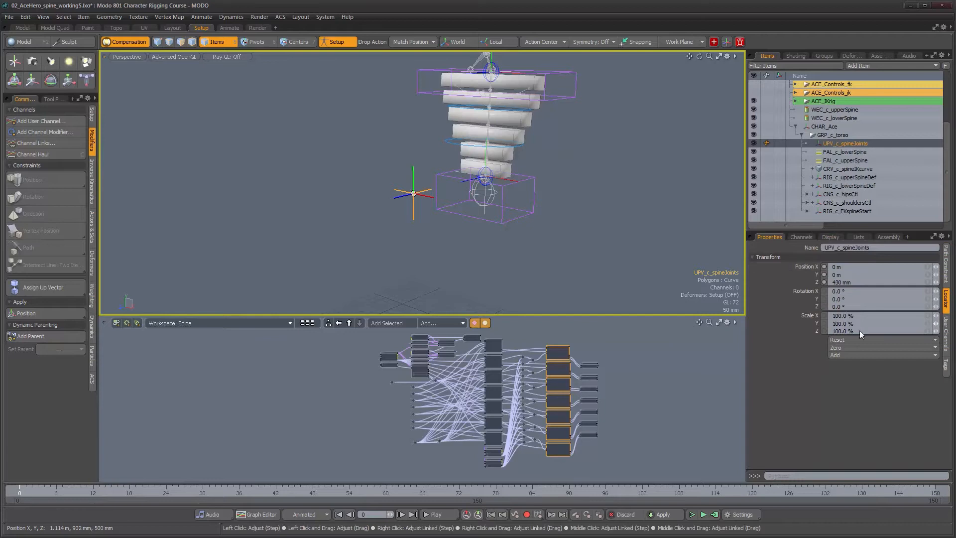
pyautogui.click(946, 269)
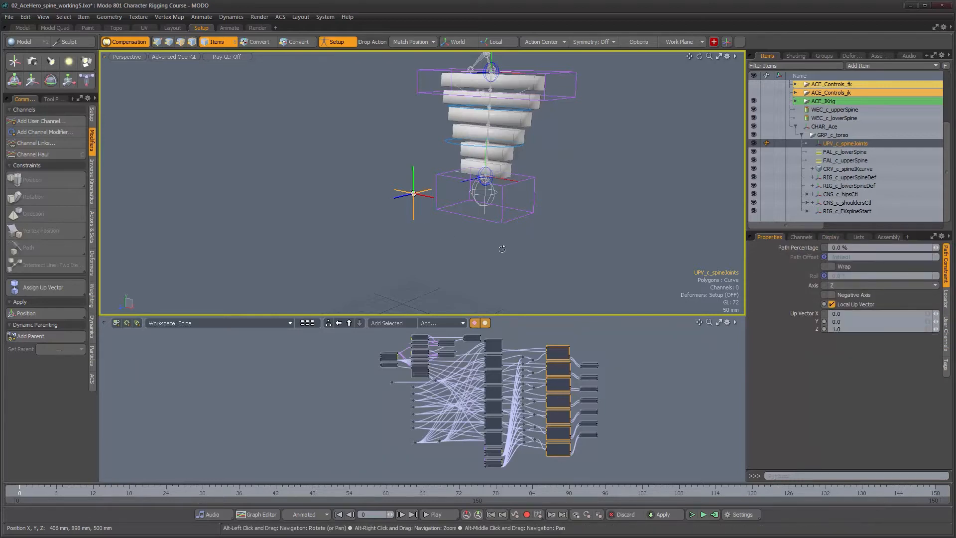
pyautogui.keyDown('alt'); pyautogui.moveTo(426, 227); pyautogui.dragTo(476, 253); pyautogui.keyUp('alt')
pyautogui.moveTo(462, 243); pyautogui.dragTo(406, 187)
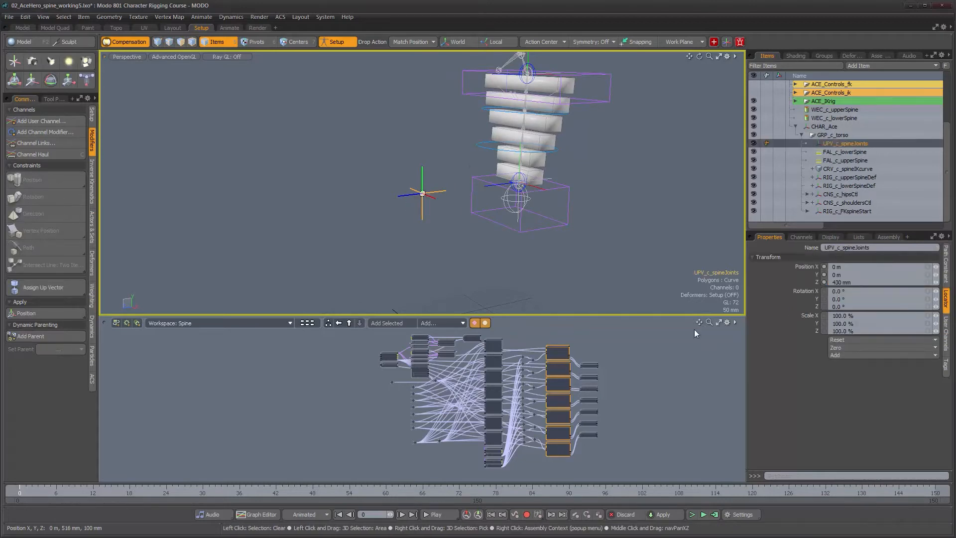
pyautogui.click(947, 259)
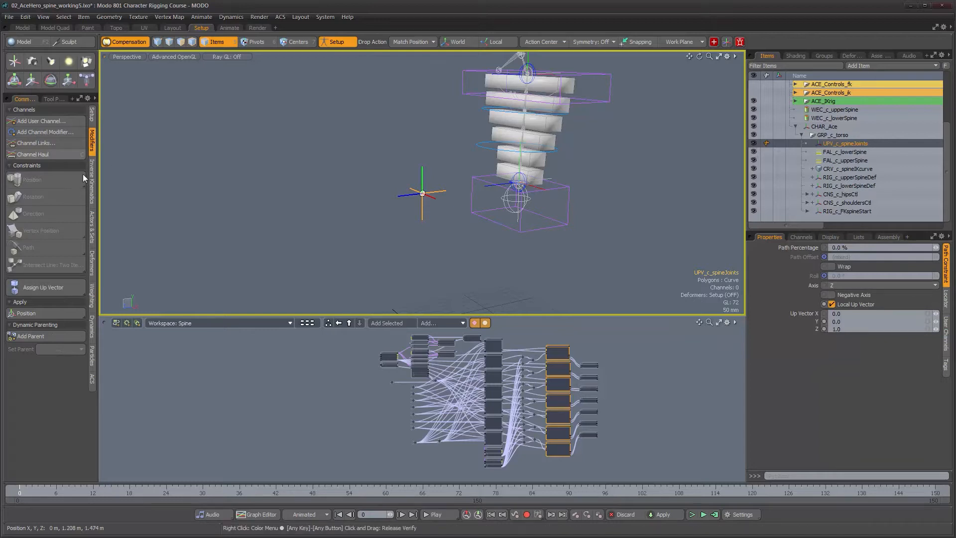
pyautogui.click(46, 285)
# - Test the up vector links by moving the UPV_c_spineJoints locator, and undo the move
pyautogui.keyDown('alt'); pyautogui.moveTo(373, 241); pyautogui.dragTo(556, 76); pyautogui.keyUp('alt')
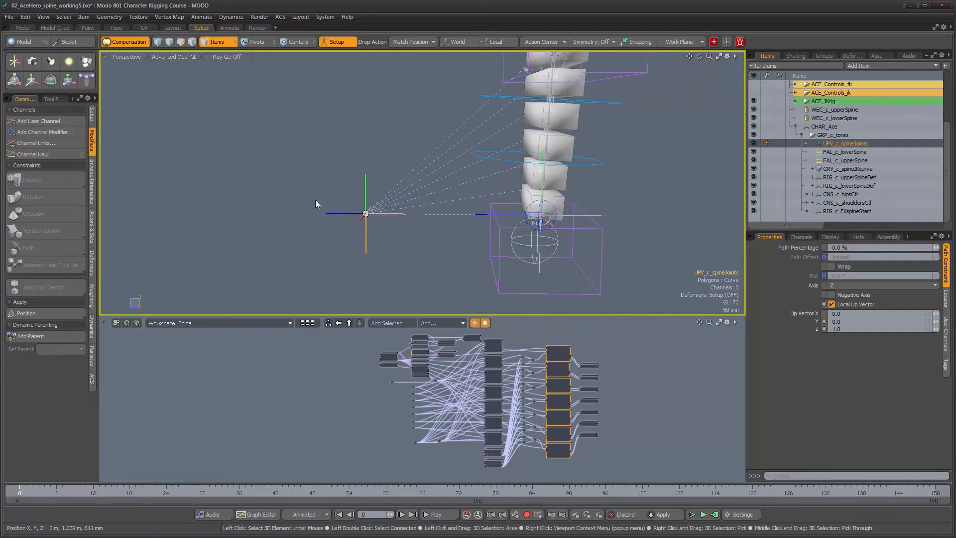
pyautogui.keyDown('alt'); pyautogui.moveTo(366, 211); pyautogui.dragTo(497, 166); pyautogui.keyUp('alt')
pyautogui.press('y')
pyautogui.press('w')
pyautogui.hotkey('ctrl', 'z')
# - Test the up vector locator setup by rotating the CHAR_Ace locator, and undo the rotation
pyautogui.scroll(-3, 475, 234)
pyautogui.scroll(-2, 497, 167)
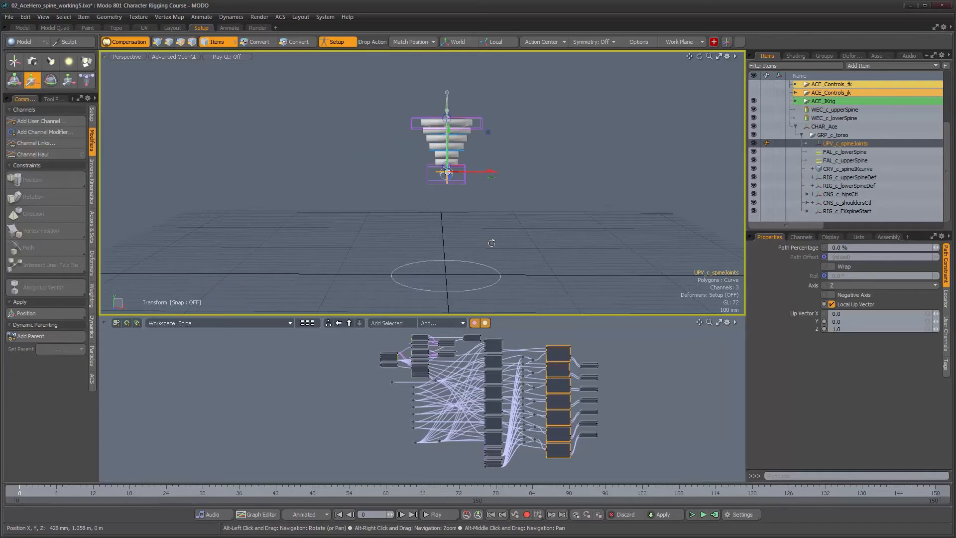
pyautogui.click(488, 285)
pyautogui.press('e')
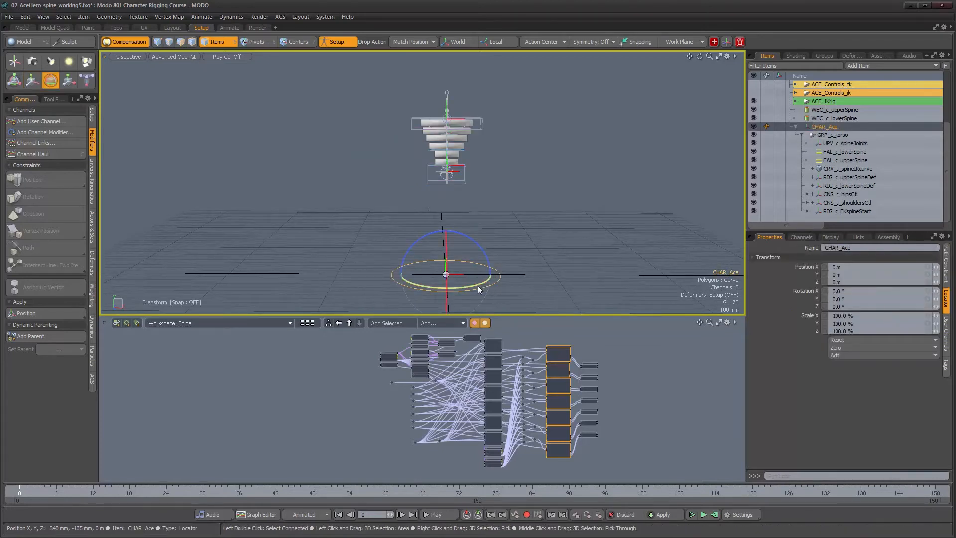
pyautogui.moveTo(474, 283); pyautogui.dragTo(432, 288)
pyautogui.hotkey('ctrl', 'z')
# - Try rotating the shoulders control while in Setup mode, and undo the rotation
pyautogui.keyDown('alt'); pyautogui.moveTo(465, 224); pyautogui.dragTo(474, 206); pyautogui.keyUp('alt')
pyautogui.keyDown('alt'); pyautogui.moveTo(473, 205); pyautogui.dragTo(486, 210, button='right'); pyautogui.keyUp('alt')
pyautogui.keyDown('alt'); pyautogui.moveTo(486, 210); pyautogui.dragTo(452, 239, button='middle'); pyautogui.keyUp('alt')
pyautogui.keyDown('alt'); pyautogui.moveTo(452, 239); pyautogui.dragTo(463, 234, button='right'); pyautogui.keyUp('alt')
pyautogui.keyDown('alt'); pyautogui.moveTo(463, 234); pyautogui.dragTo(462, 243, button='middle'); pyautogui.keyUp('alt')
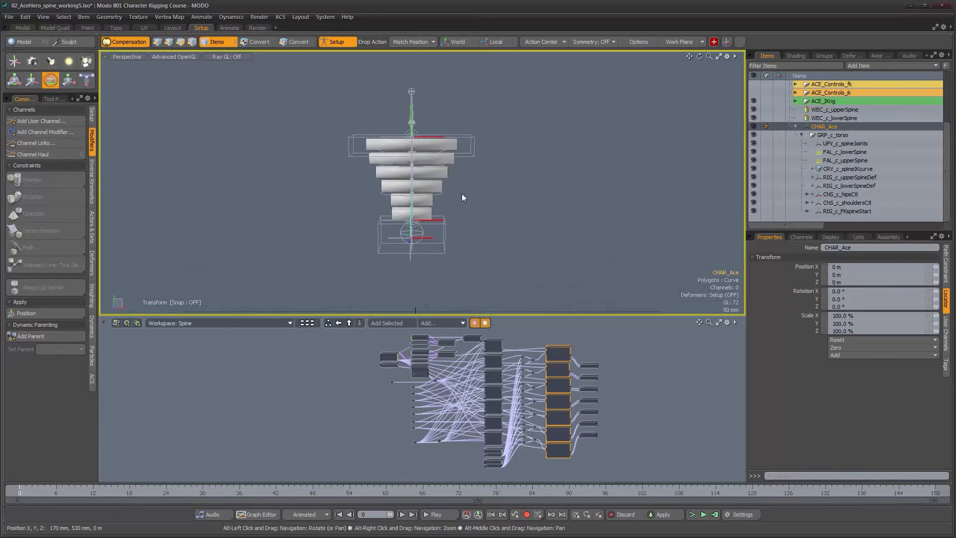
pyautogui.click(466, 158)
pyautogui.moveTo(458, 118); pyautogui.dragTo(452, 92)
pyautogui.hotkey('ctrl', 'z')
# - Turn off Setup mode to resume normal evaluation of the rig
pyautogui.click(340, 43)
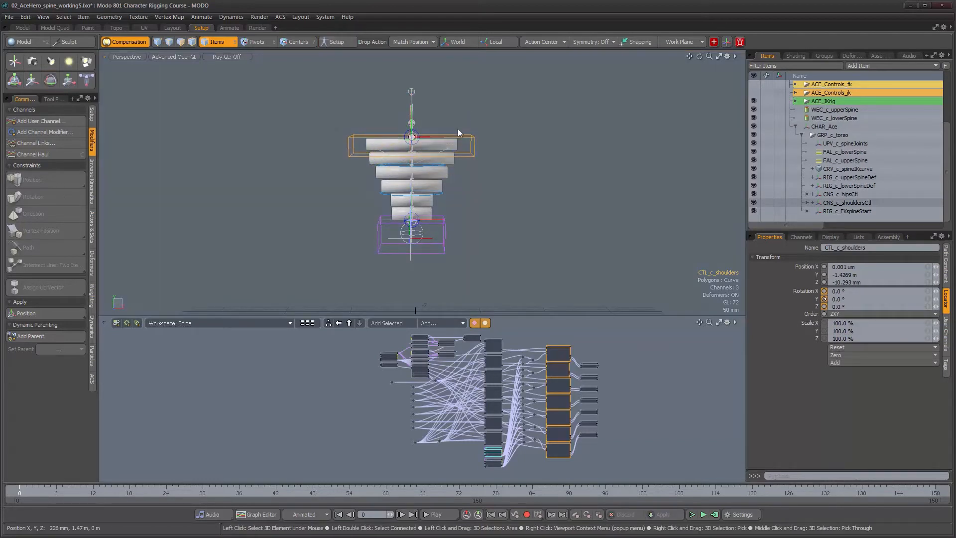
# - Test the spine deformation by rotating the CTL_c_shoulders control, and undo the rotations
pyautogui.press('e')
pyautogui.moveTo(448, 112); pyautogui.dragTo(442, 87)
pyautogui.keyDown('alt'); pyautogui.moveTo(491, 145); pyautogui.dragTo(476, 179); pyautogui.keyUp('alt')
pyautogui.moveTo(420, 145); pyautogui.dragTo(391, 100)
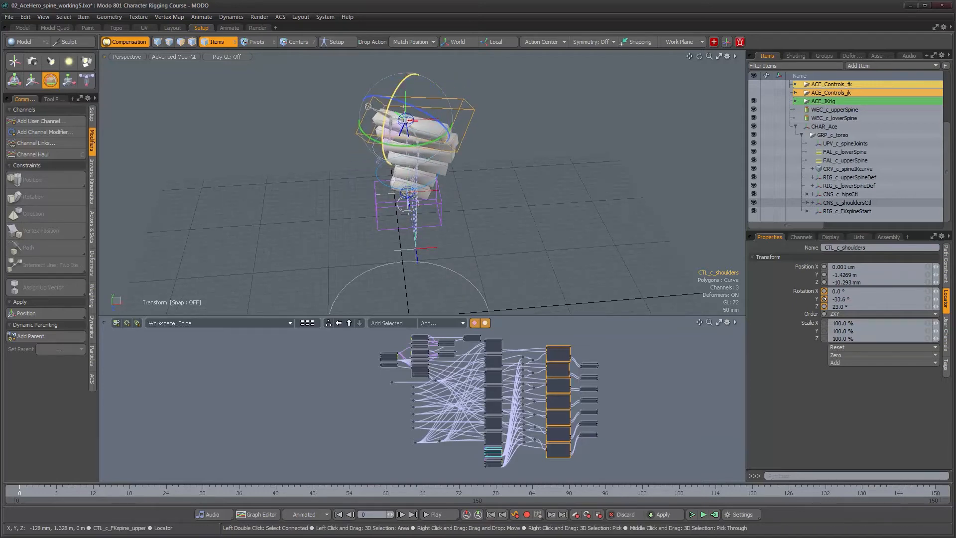
pyautogui.hotkey('ctrl', 'z')
pyautogui.hotkey('ctrl', 'z')
pyautogui.hotkey('ctrl', 'z')
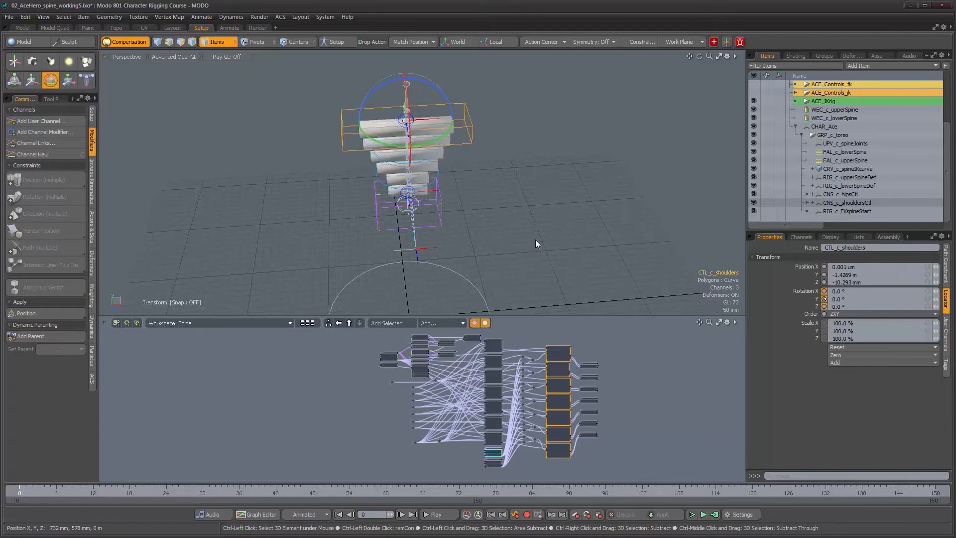
# - Turn on Setup mode and zero the position of the CTL_c_shoulders control
pyautogui.keyDown('alt'); pyautogui.moveTo(526, 212); pyautogui.dragTo(443, 224); pyautogui.keyUp('alt')
pyautogui.keyDown('alt'); pyautogui.moveTo(442, 224); pyautogui.dragTo(486, 225, button='right'); pyautogui.keyUp('alt')
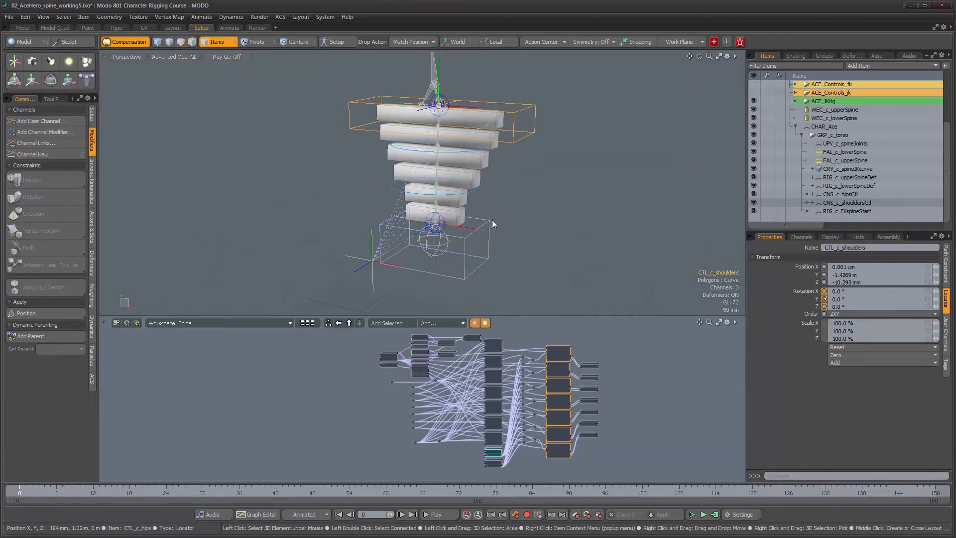
pyautogui.moveTo(518, 198)
pyautogui.keyDown('alt'); pyautogui.mouseDown()
pyautogui.moveTo(548, 202)
pyautogui.moveTo(510, 191)
pyautogui.mouseUp(); pyautogui.keyUp('alt')
pyautogui.click(336, 43)
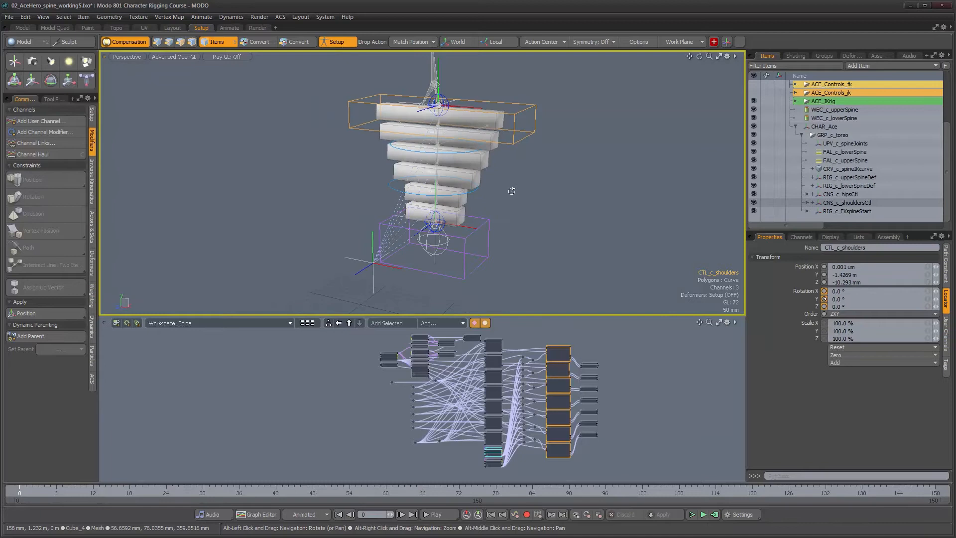
pyautogui.click(838, 355)
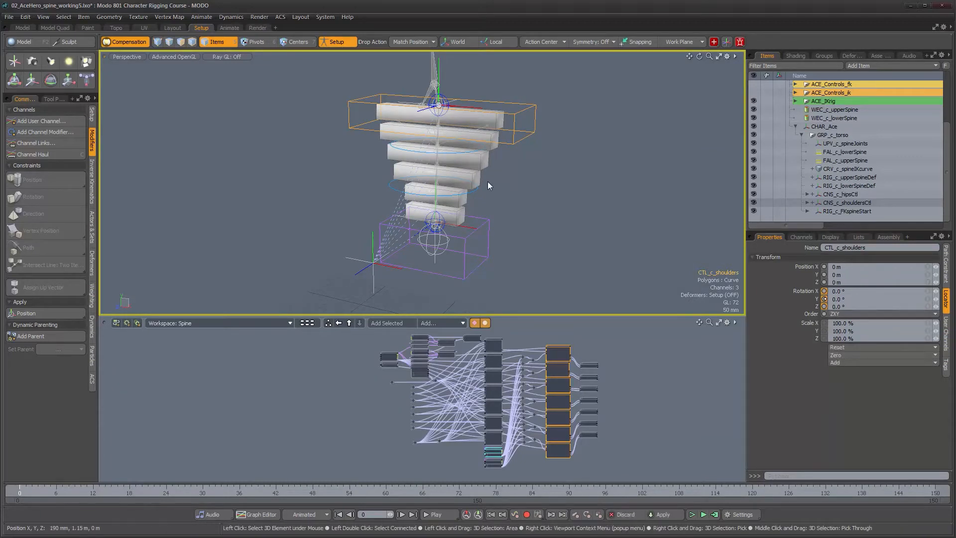
# - Check the transforms of both FK spine controls, and zero the position of the CTL_c_hips control
pyautogui.click(469, 153)
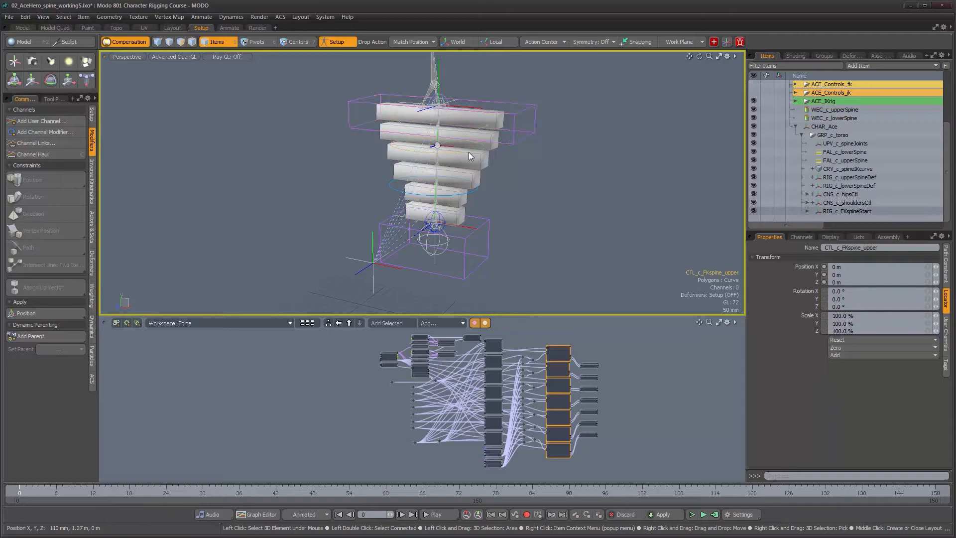
pyautogui.click(470, 192)
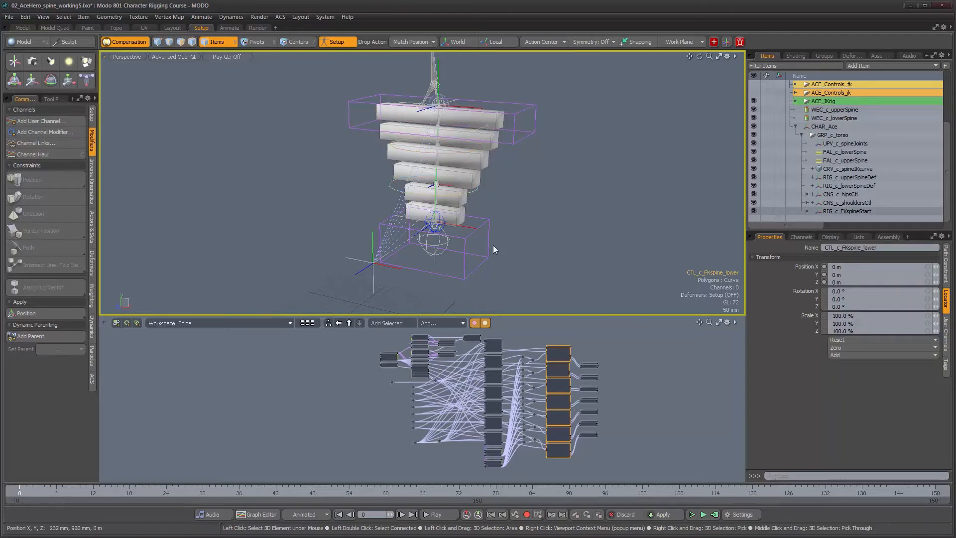
pyautogui.click(485, 223)
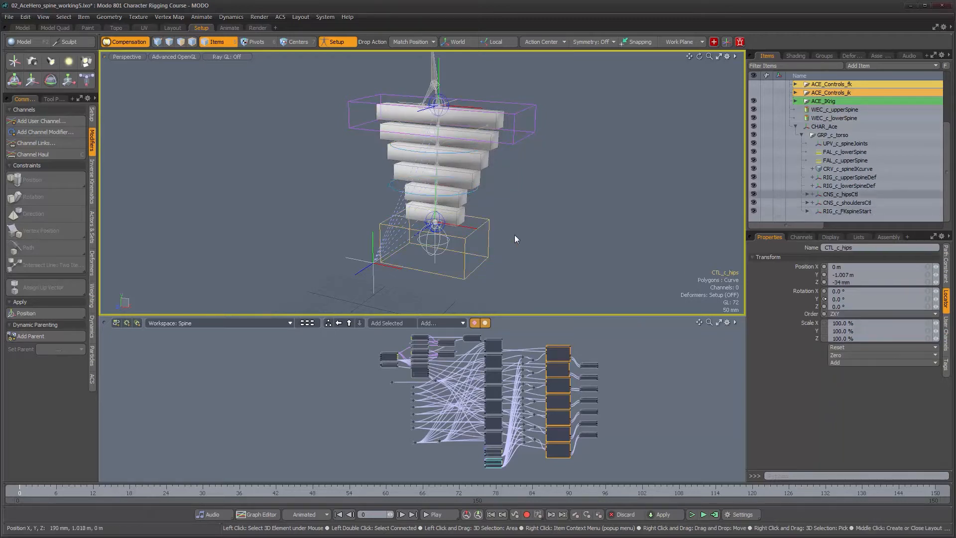
pyautogui.click(845, 356)
# - Zero the position of the UPV_c_spineJoints up vector locator
pyautogui.click(380, 265)
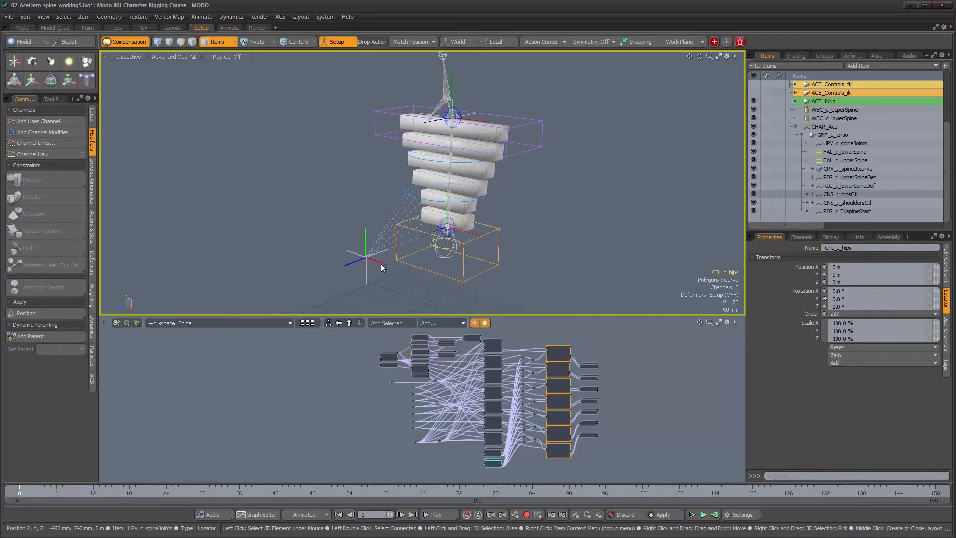
pyautogui.click(843, 340)
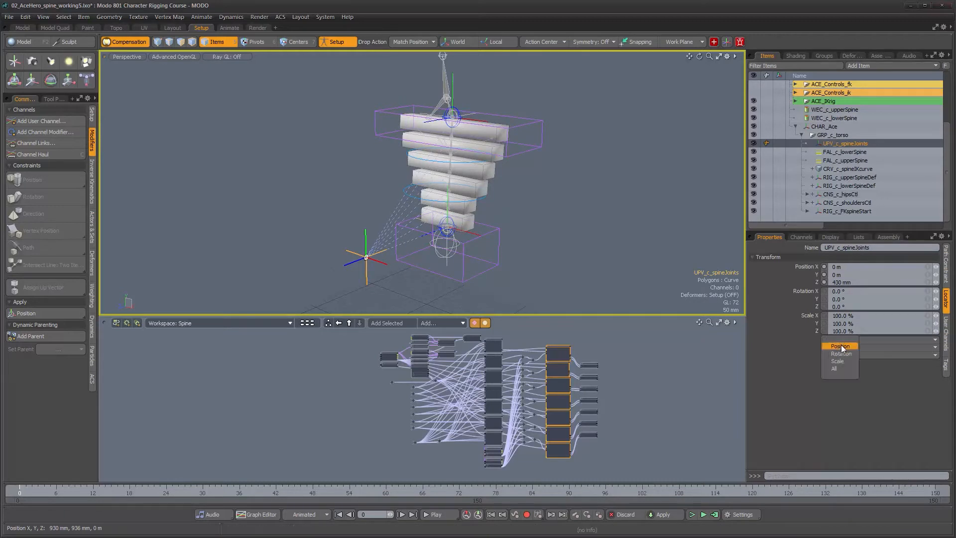
pyautogui.click(840, 345)
# - Zero the position of the GRP_c_torso group locator
pyautogui.scroll(-2, 546, 165)
pyautogui.keyDown('alt'); pyautogui.moveTo(579, 241); pyautogui.dragTo(619, 177); pyautogui.keyUp('alt')
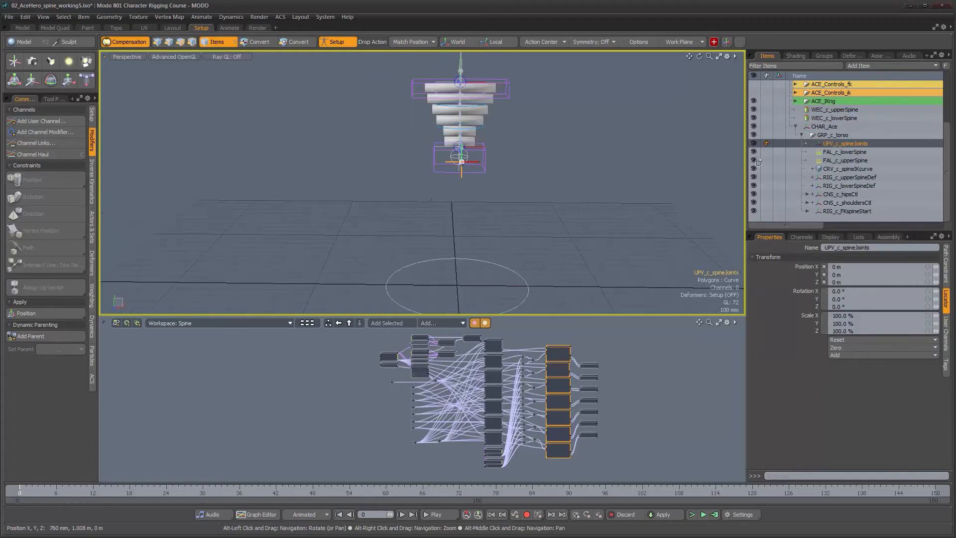
pyautogui.click(832, 136)
pyautogui.click(855, 349)
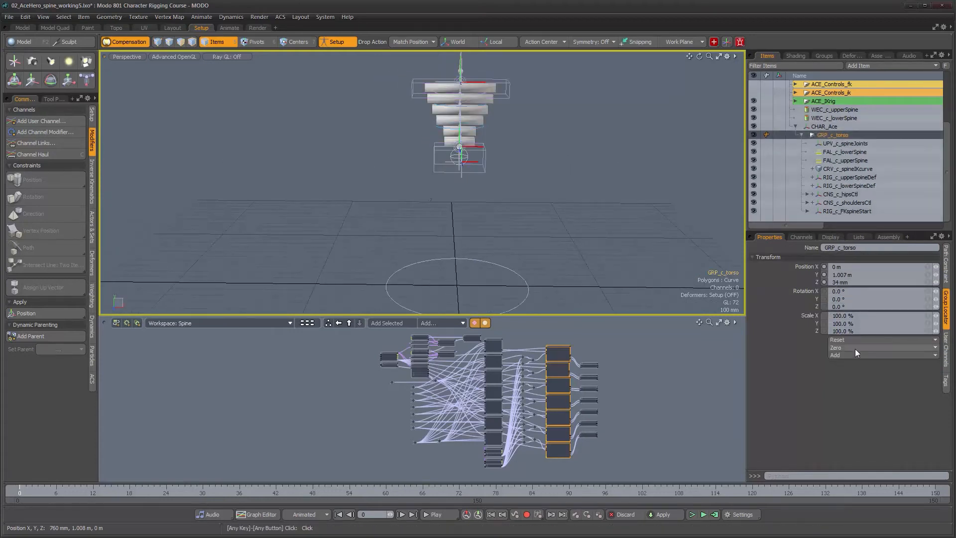
pyautogui.click(856, 349)
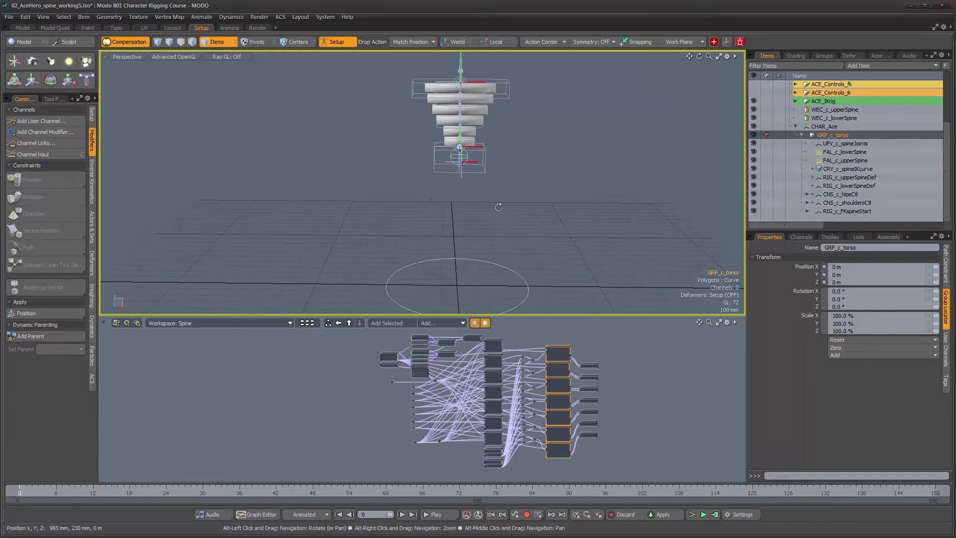
# - Turn off Setup mode and frame the spine rig for a closer view
pyautogui.keyDown('alt'); pyautogui.moveTo(496, 207); pyautogui.dragTo(475, 157); pyautogui.keyUp('alt')
pyautogui.keyDown('alt'); pyautogui.moveTo(475, 158); pyautogui.dragTo(446, 196, button='middle'); pyautogui.keyUp('alt')
pyautogui.click(336, 41)
pyautogui.keyDown('alt'); pyautogui.moveTo(319, 124); pyautogui.dragTo(333, 159); pyautogui.keyUp('alt')
pyautogui.keyDown('alt'); pyautogui.moveTo(402, 189); pyautogui.dragTo(467, 197, button='right'); pyautogui.keyUp('alt')
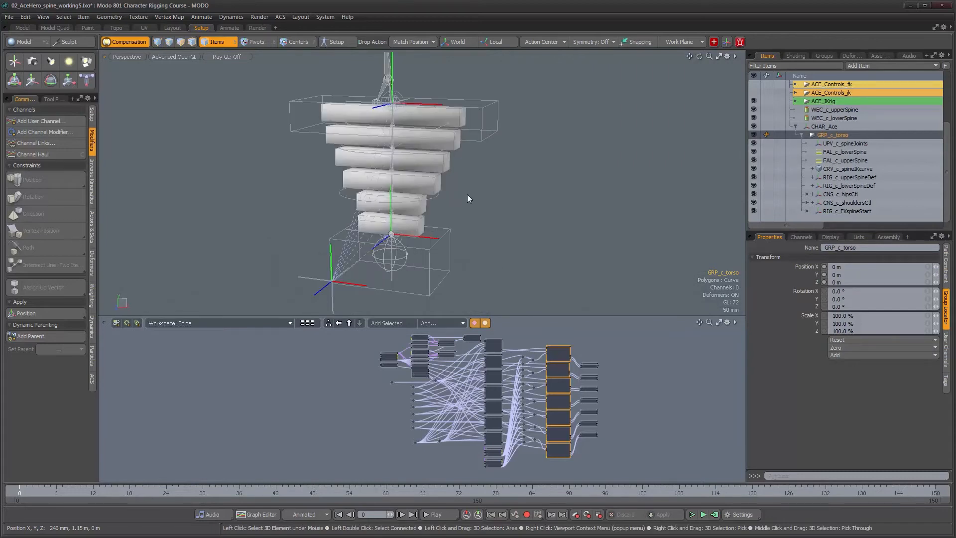
# - Open the assembly settings of the lower FK spine control and reveal the control beneath RIG_c_FKspineStart in the item hierarchy
pyautogui.keyDown('alt'); pyautogui.moveTo(455, 191); pyautogui.dragTo(436, 205); pyautogui.keyUp('alt')
pyautogui.click(432, 231)
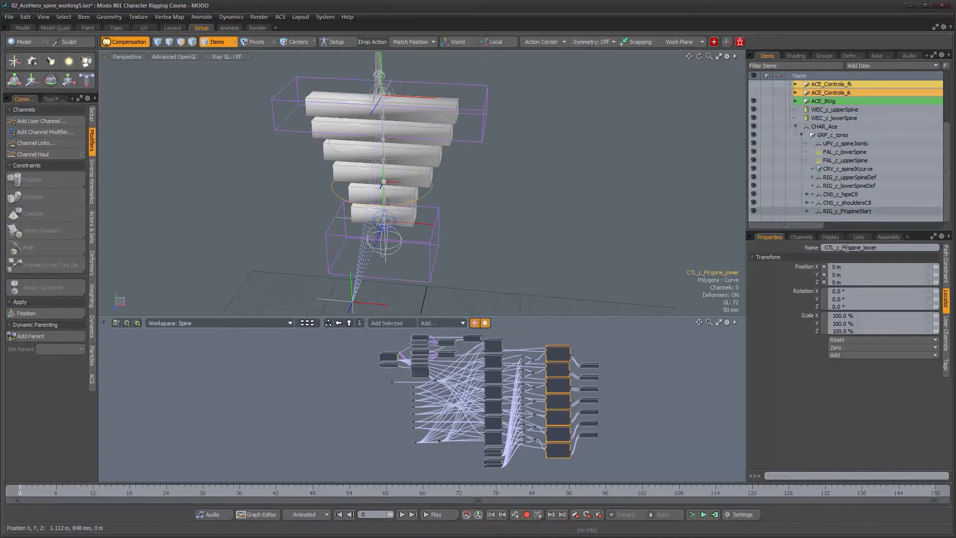
pyautogui.click(887, 238)
pyautogui.moveTo(548, 252)
pyautogui.keyDown('alt'); pyautogui.mouseDown()
pyautogui.moveTo(521, 253)
pyautogui.moveTo(524, 235)
pyautogui.moveTo(538, 256)
pyautogui.mouseUp(); pyautogui.keyUp('alt')
pyautogui.keyDown('alt'); pyautogui.moveTo(480, 213); pyautogui.dragTo(442, 205); pyautogui.keyUp('alt')
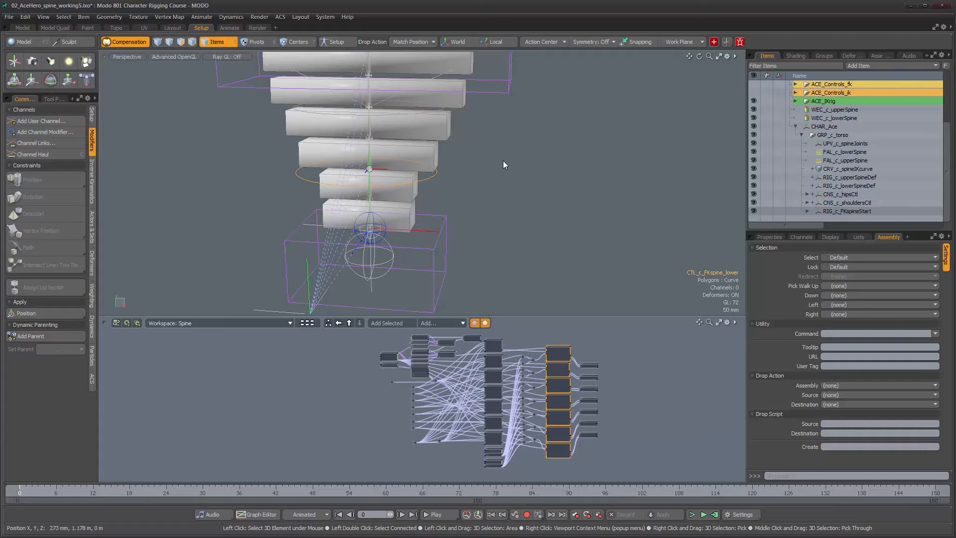
pyautogui.keyDown('alt'); pyautogui.moveTo(503, 165); pyautogui.dragTo(484, 156); pyautogui.keyUp('alt')
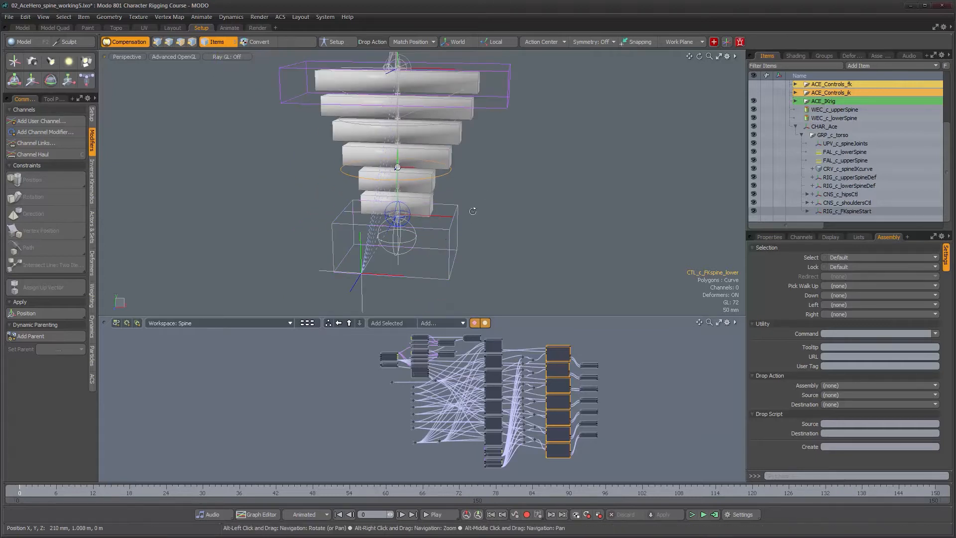
pyautogui.scroll(1, 483, 220)
pyautogui.keyDown('alt'); pyautogui.moveTo(483, 220); pyautogui.dragTo(476, 229, button='middle'); pyautogui.keyUp('alt')
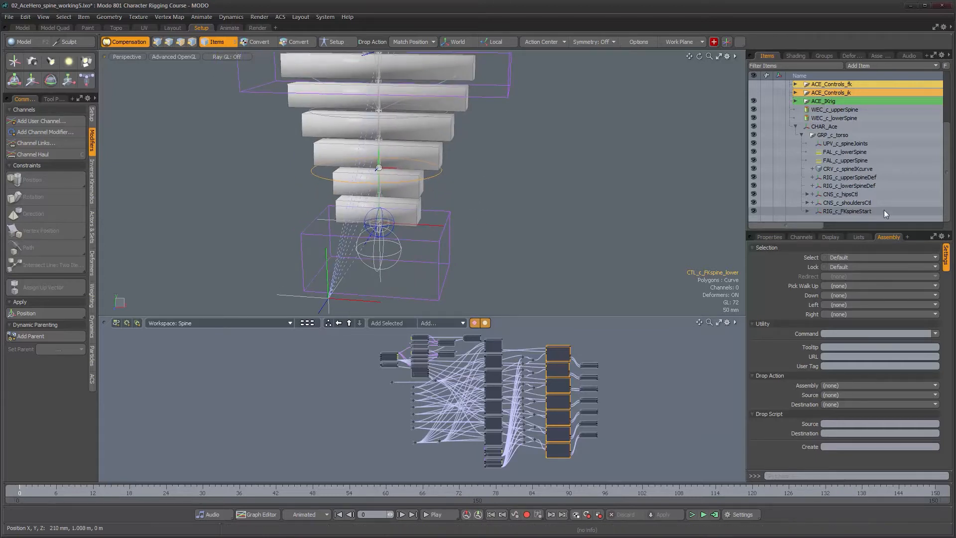
pyautogui.click(813, 209)
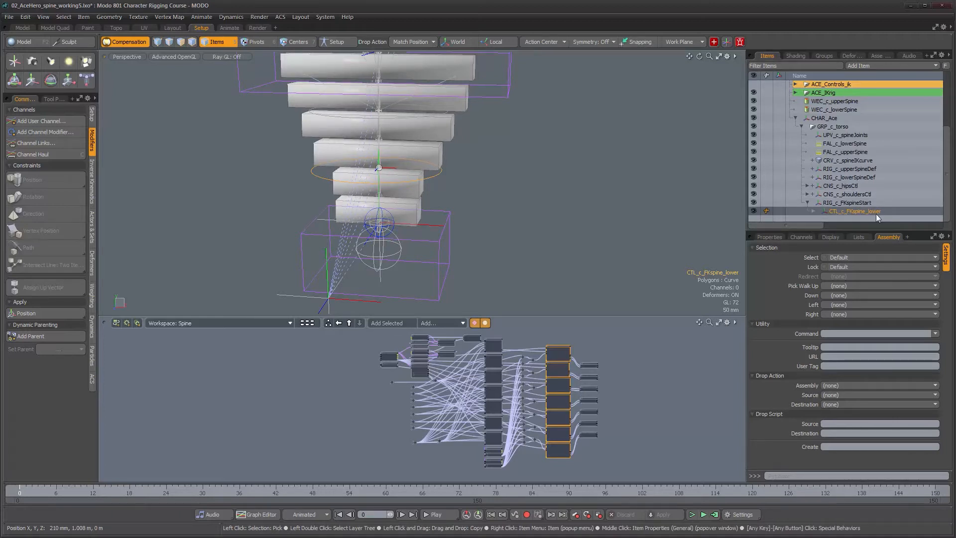
pyautogui.click(435, 242)
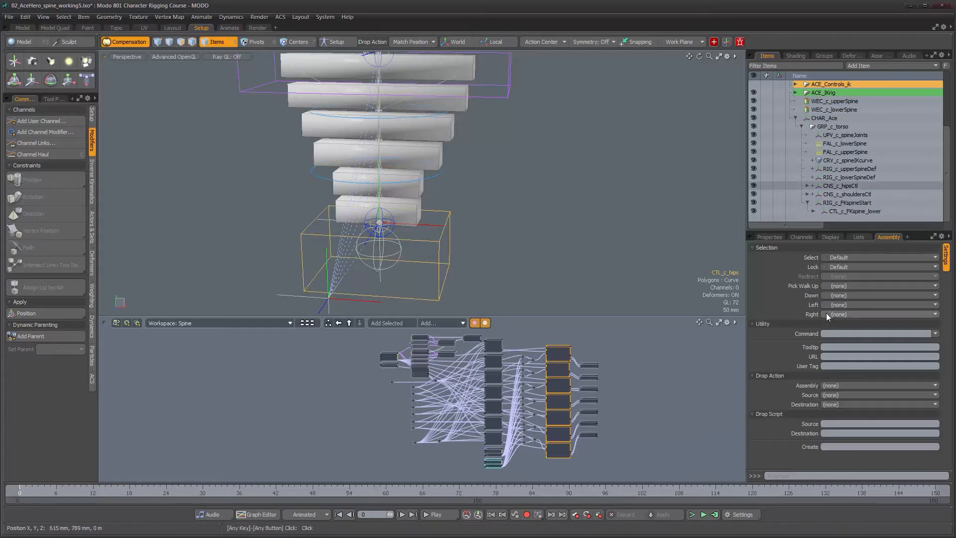
pyautogui.click(837, 295)
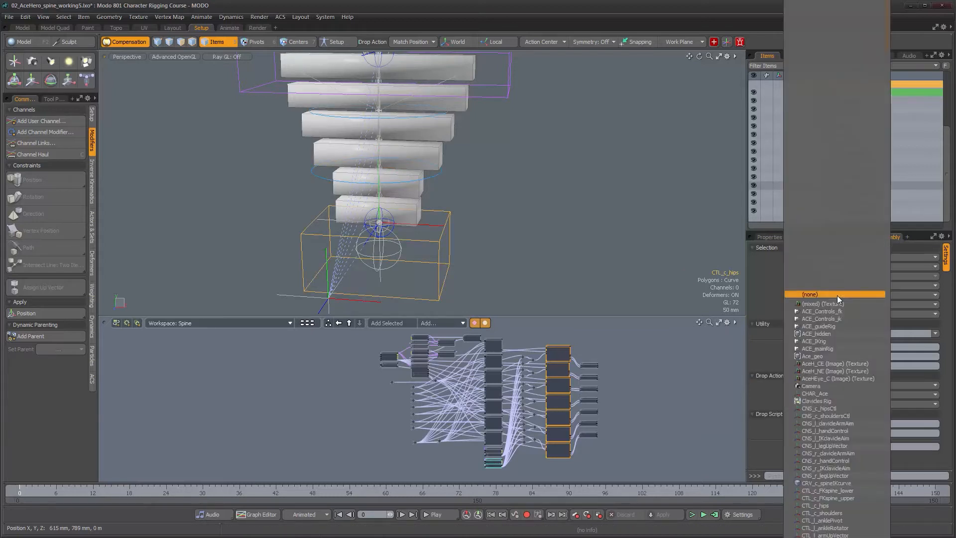
pyautogui.click(837, 295)
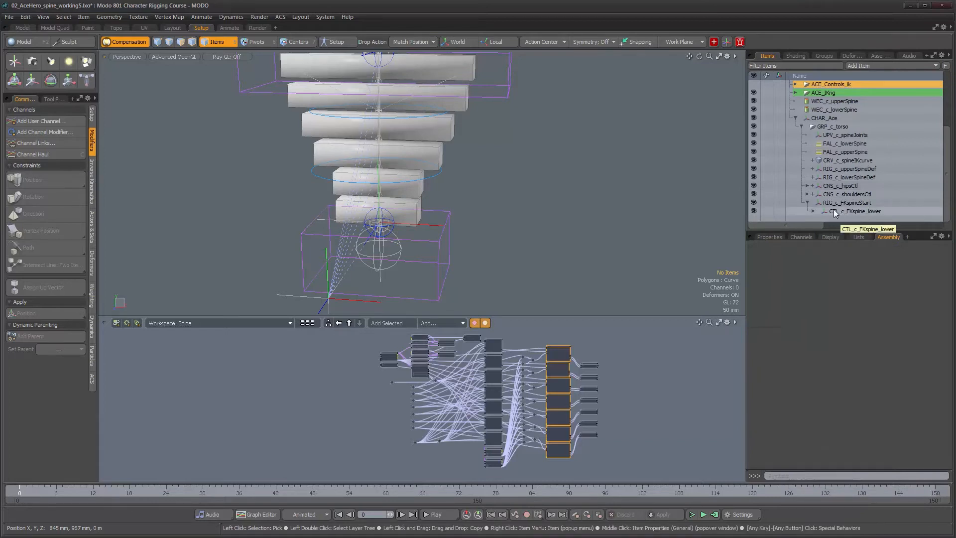
# - Set the pick walk Down target of the CTL_c_hips control to CTL_c_FKspine_lower
pyautogui.click(443, 255)
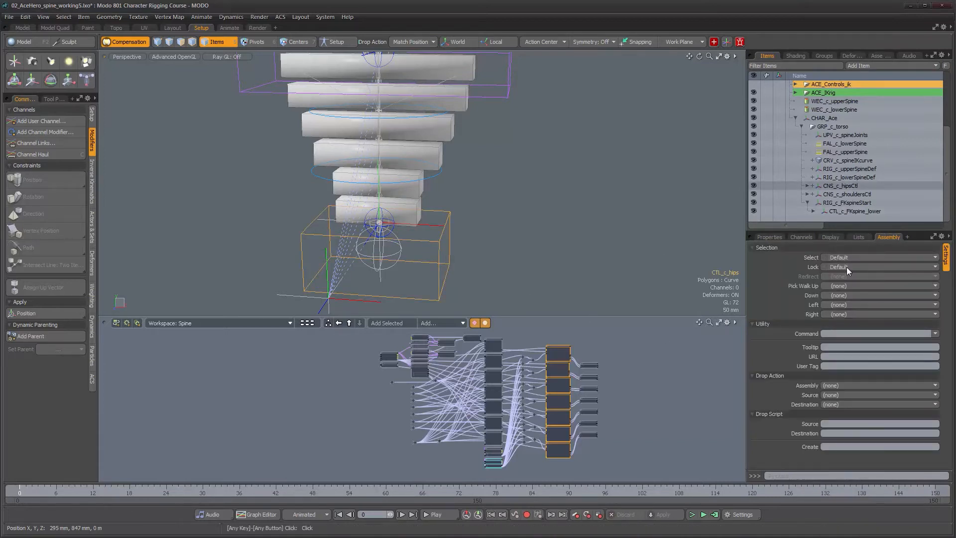
pyautogui.click(847, 296)
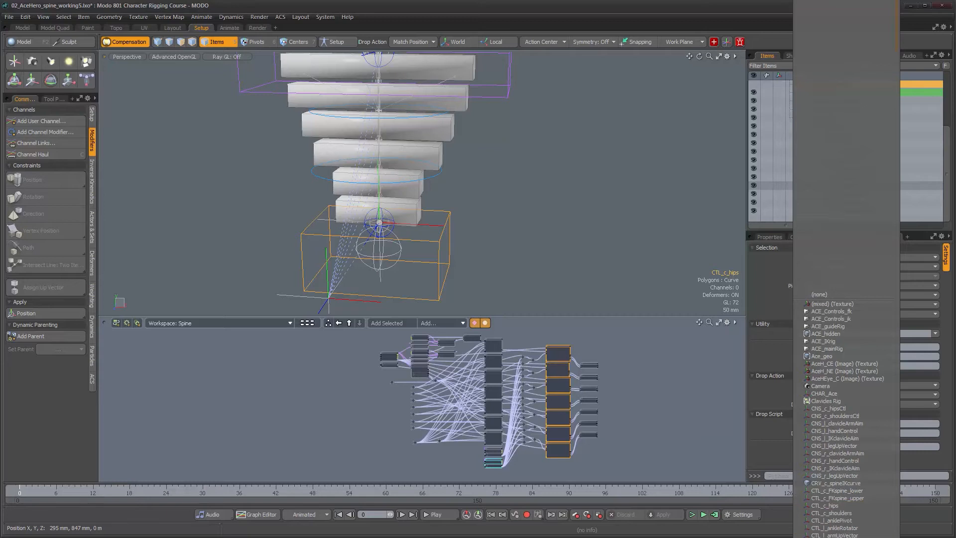
pyautogui.scroll(-20, 846, 418)
pyautogui.scroll(17, 864, 40)
pyautogui.scroll(2, 847, 269)
pyautogui.scroll(8, 846, 269)
pyautogui.scroll(10, 847, 269)
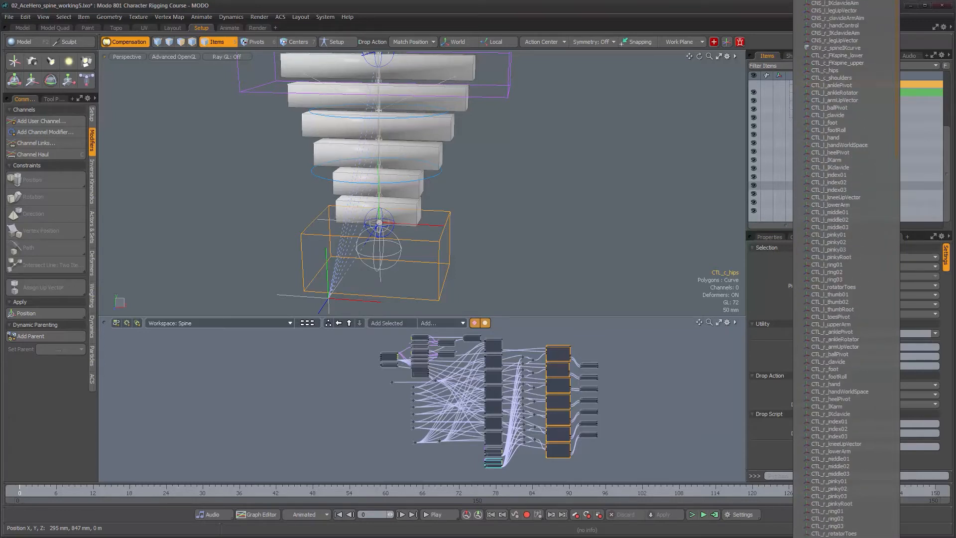
pyautogui.click(852, 55)
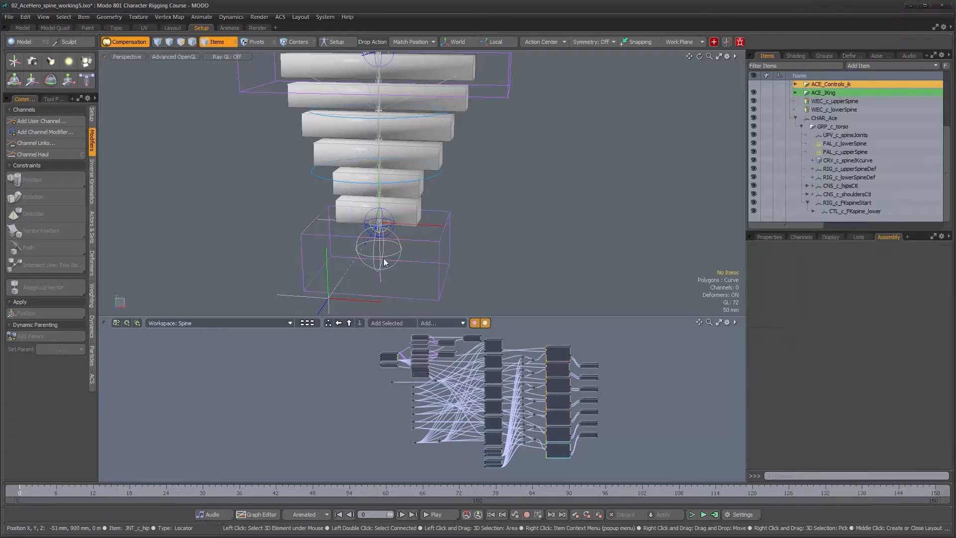
# - Test pick walking upward from the CTL_c_hips control
pyautogui.click(428, 244)
pyautogui.press('a')
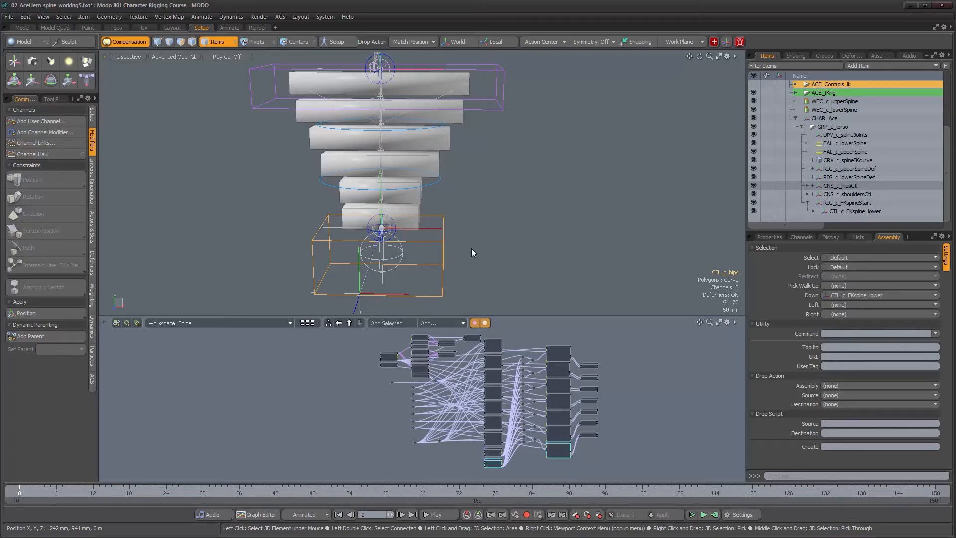
pyautogui.press('Up')
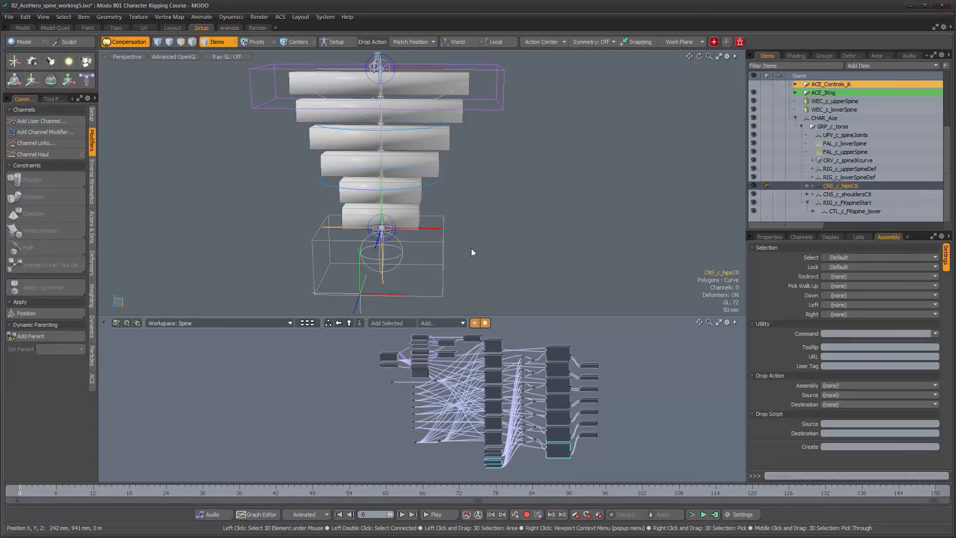
# - Expand CNS_c_hipsCtl in the item hierarchy and examine its relation to the CTL_c_hips control
pyautogui.click(439, 241)
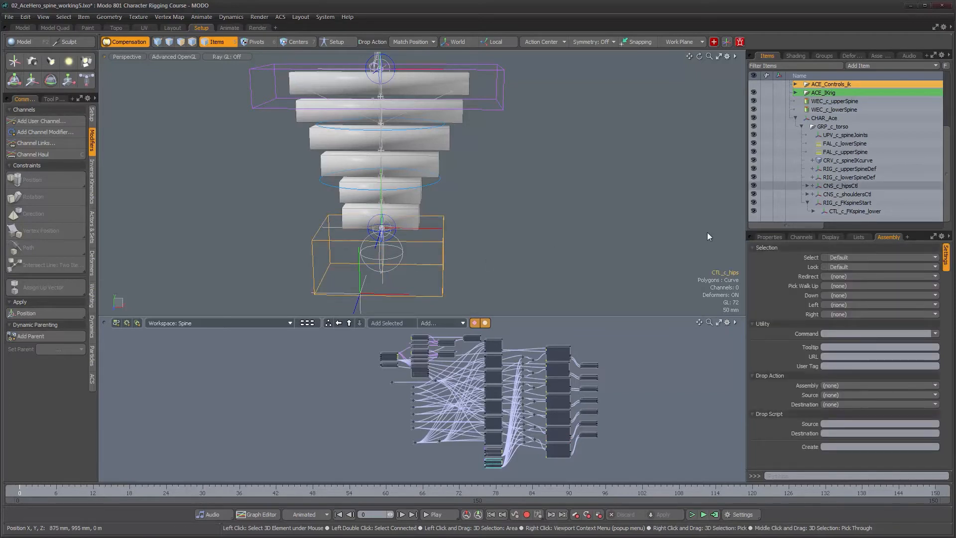
pyautogui.click(806, 186)
pyautogui.click(842, 187)
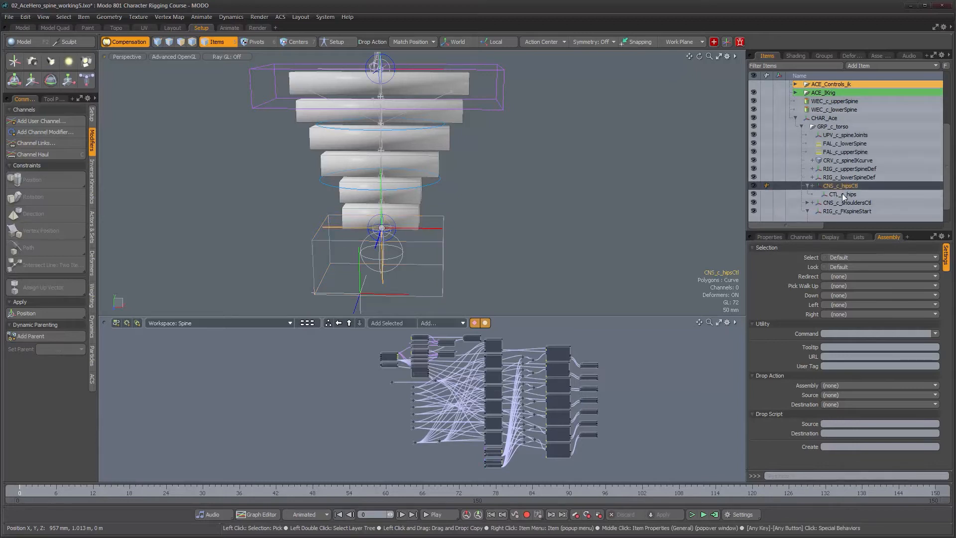
pyautogui.click(843, 195)
pyautogui.click(429, 187)
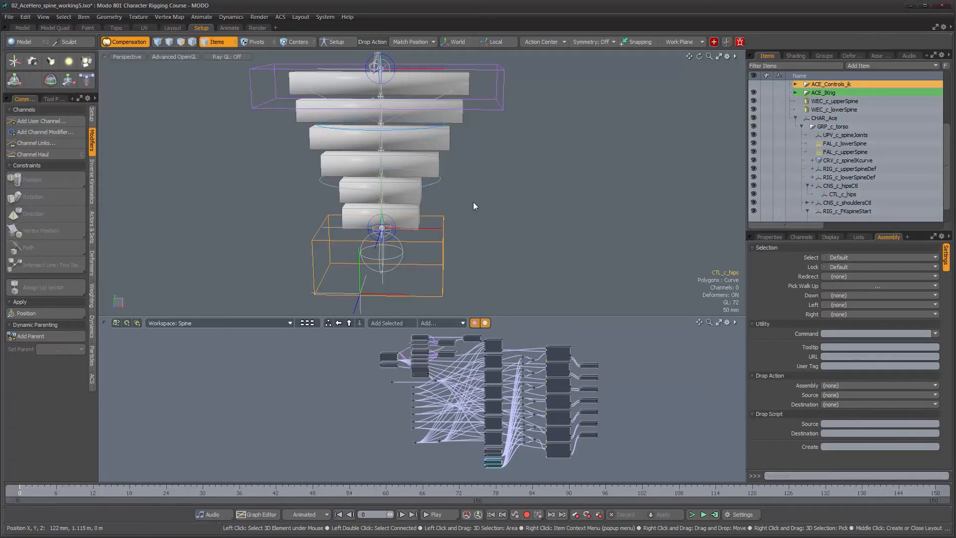
pyautogui.click(862, 286)
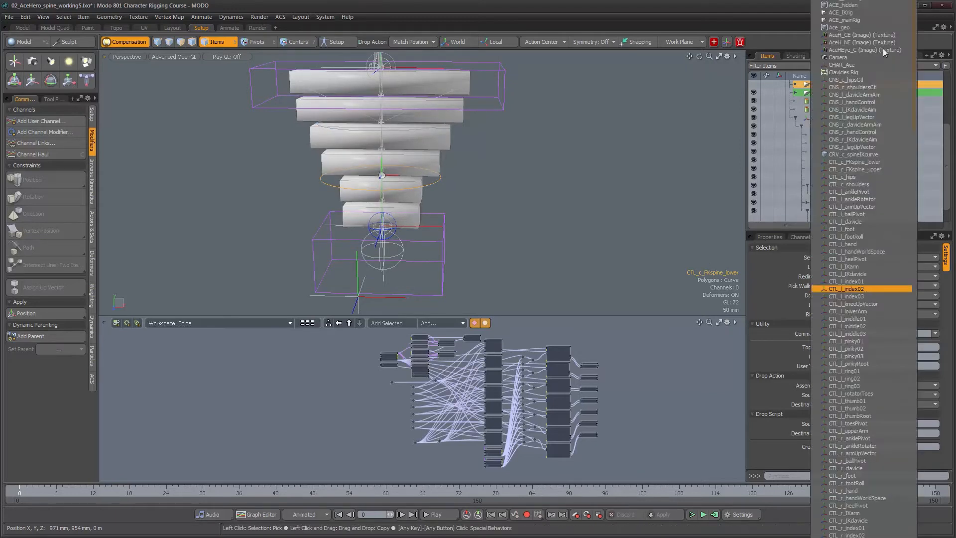
pyautogui.press('Escape')
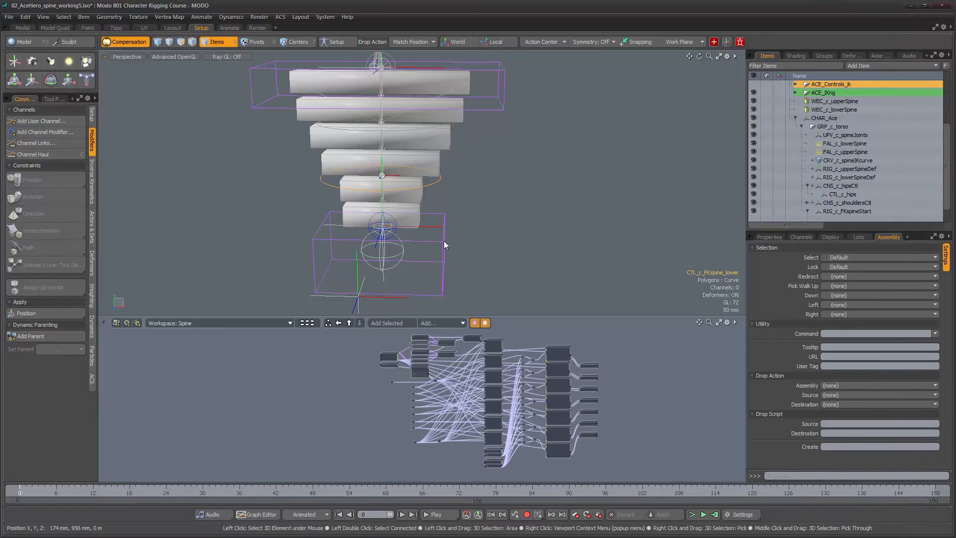
# - Point the hips control's pick walk Down target at CTL_c_FKspine_lower and test walking down from CTL_c_hips
pyautogui.click(420, 261)
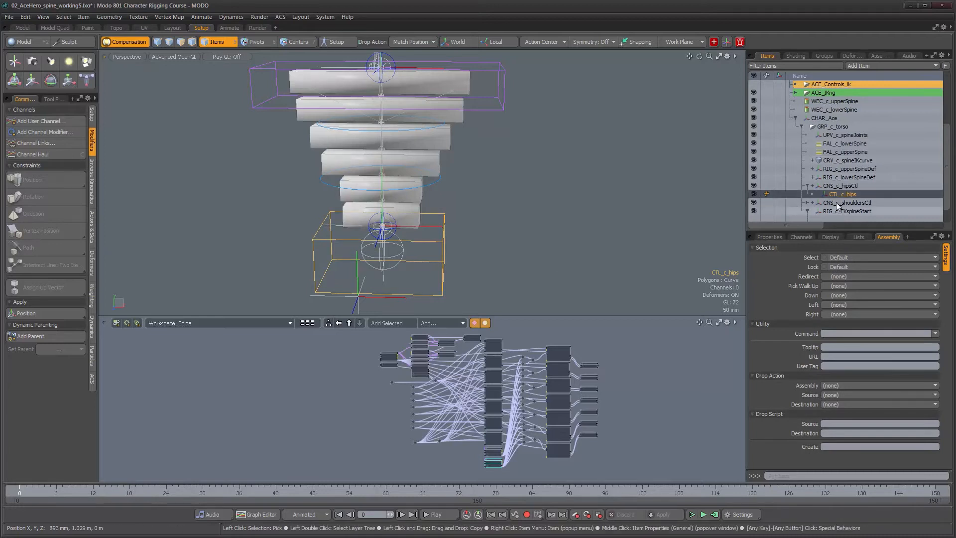
pyautogui.click(845, 295)
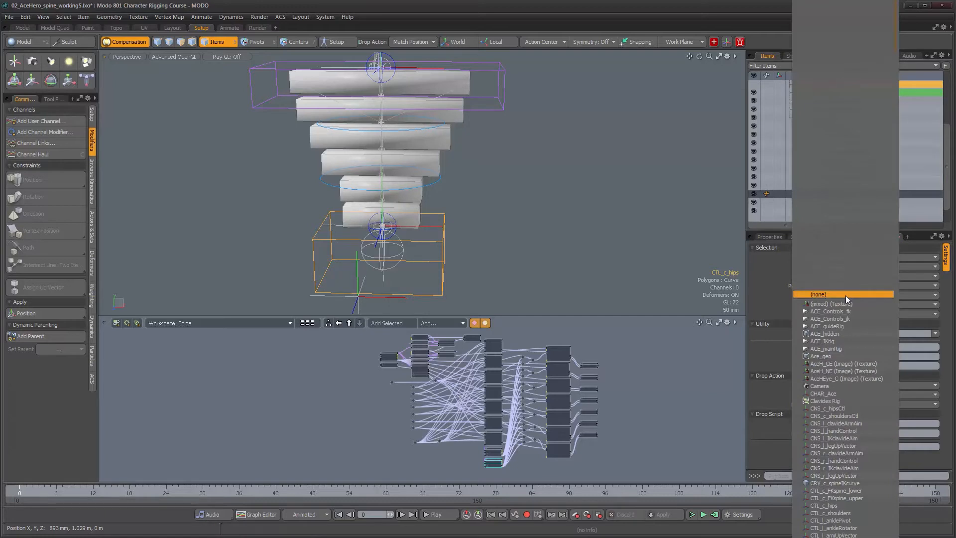
pyautogui.click(838, 491)
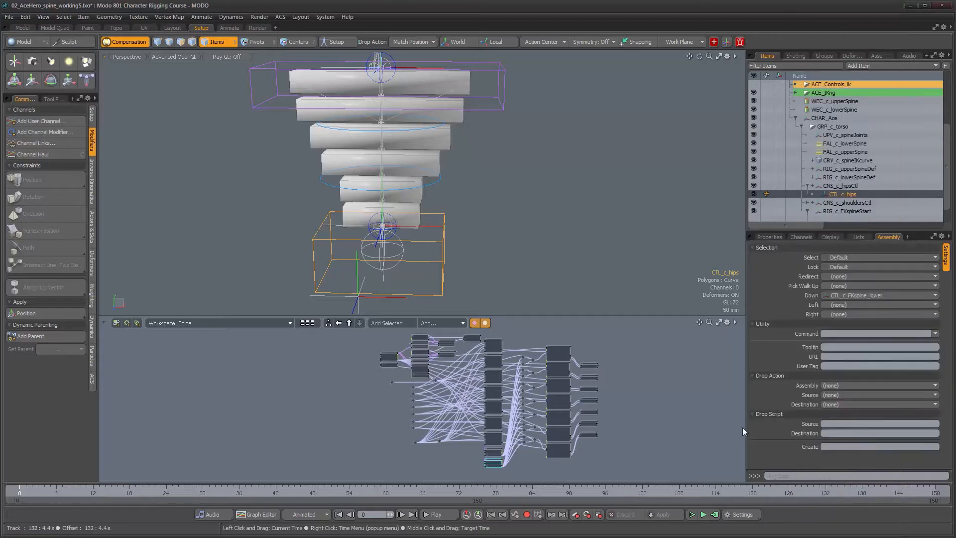
pyautogui.press('Down')
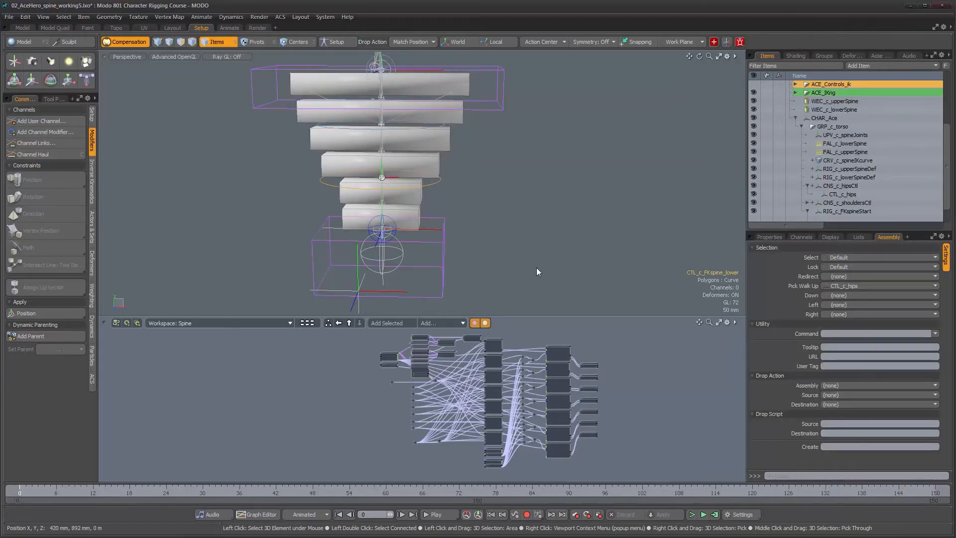
# - Set the pick walk Down target of the CTL_c_FKspine_upper control to CTL_c_shoulders
pyautogui.keyDown('alt'); pyautogui.moveTo(472, 143); pyautogui.dragTo(489, 188); pyautogui.keyUp('alt')
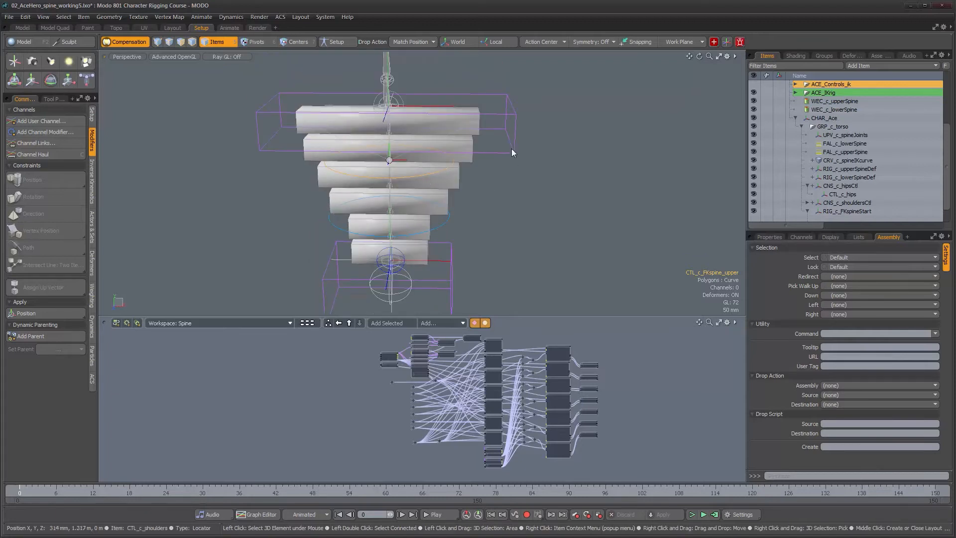
pyautogui.click(842, 295)
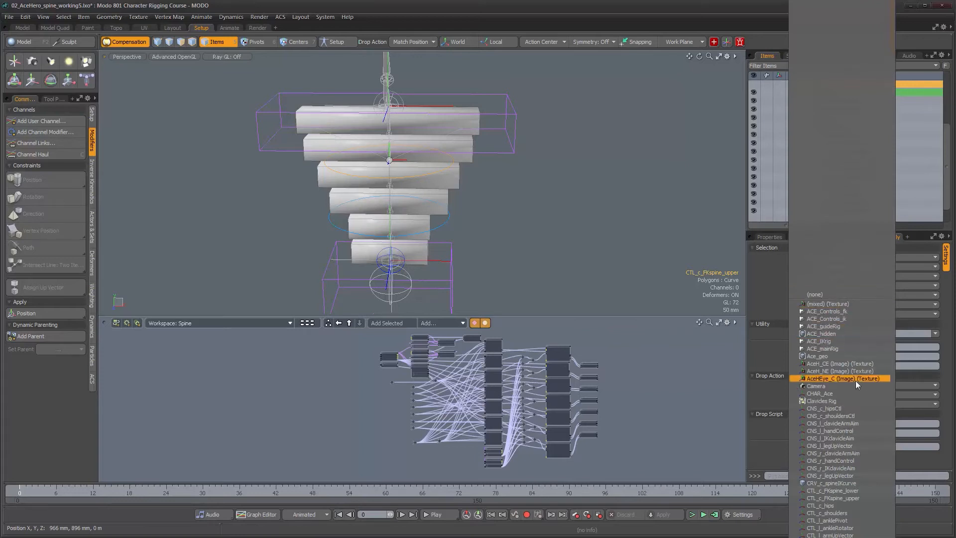
pyautogui.click(853, 415)
pyautogui.click(842, 295)
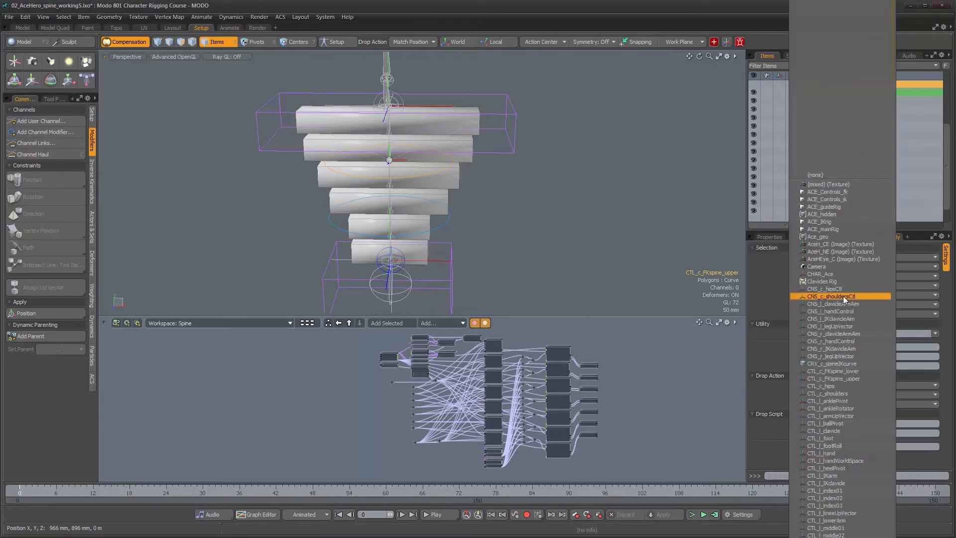
pyautogui.click(842, 393)
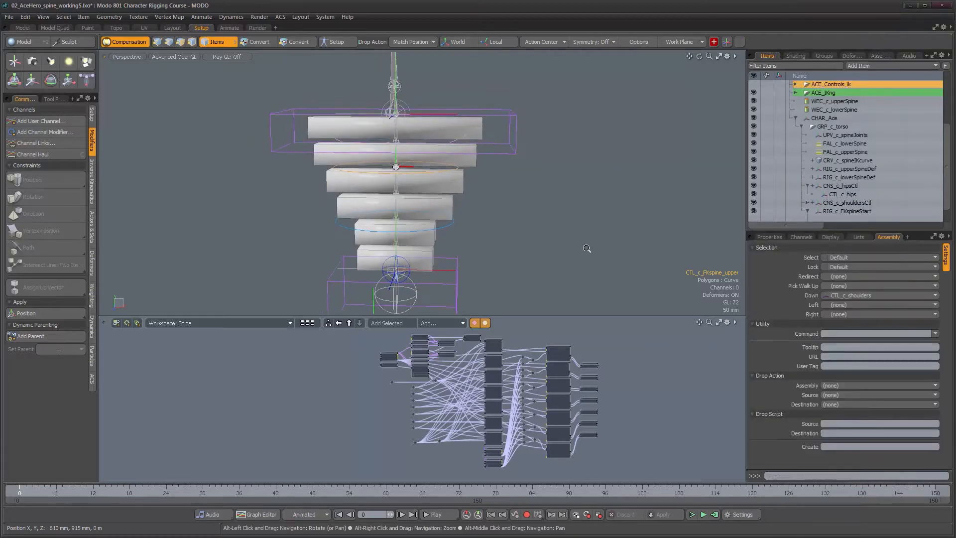
# - Test pick walking up and down through the spine controls, and clear the selection
pyautogui.press('Up')
pyautogui.press('Up')
pyautogui.press('Up')
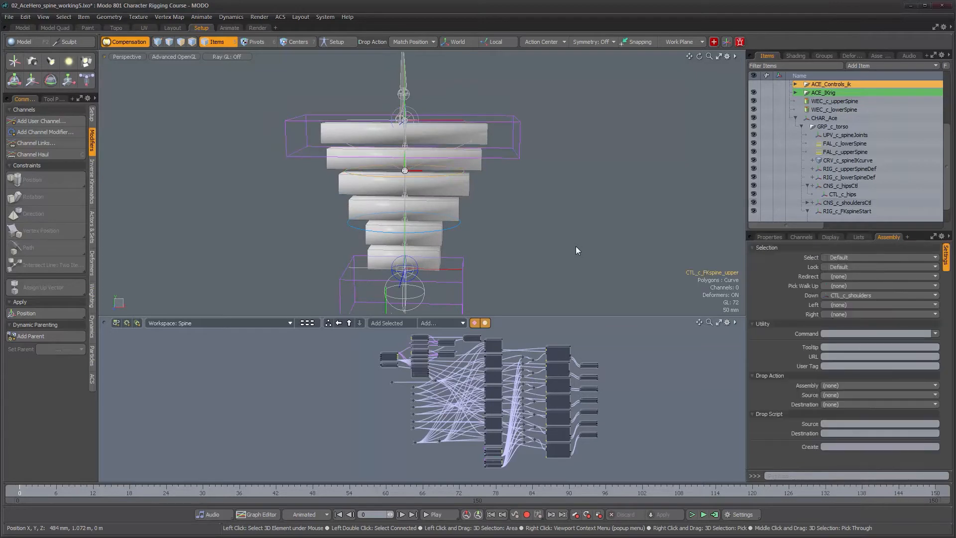
pyautogui.press('Down')
pyautogui.press('Down')
pyautogui.press('Down')
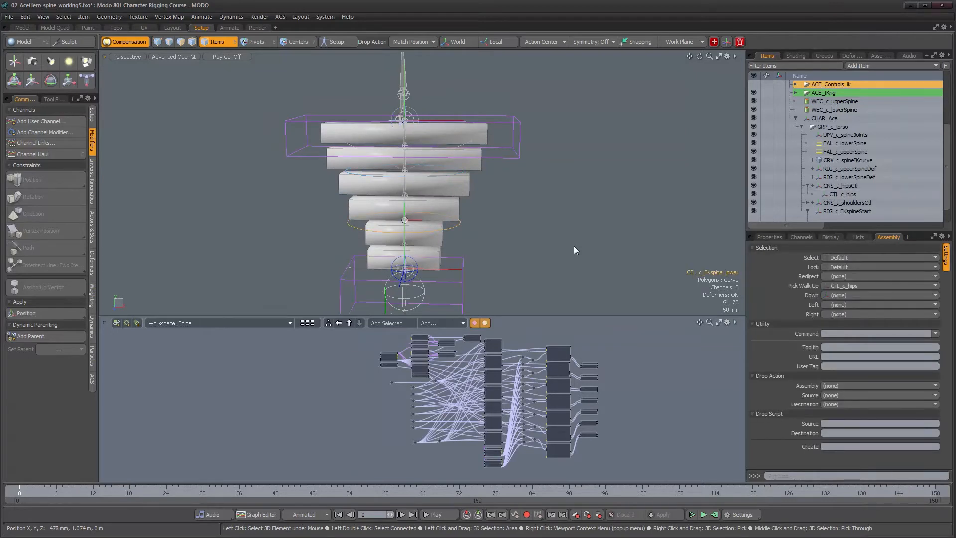
pyautogui.press('Up')
pyautogui.press('Up')
pyautogui.press('Up')
pyautogui.keyDown('alt'); pyautogui.moveTo(563, 243); pyautogui.dragTo(525, 219); pyautogui.keyUp('alt')
pyautogui.click(552, 229)
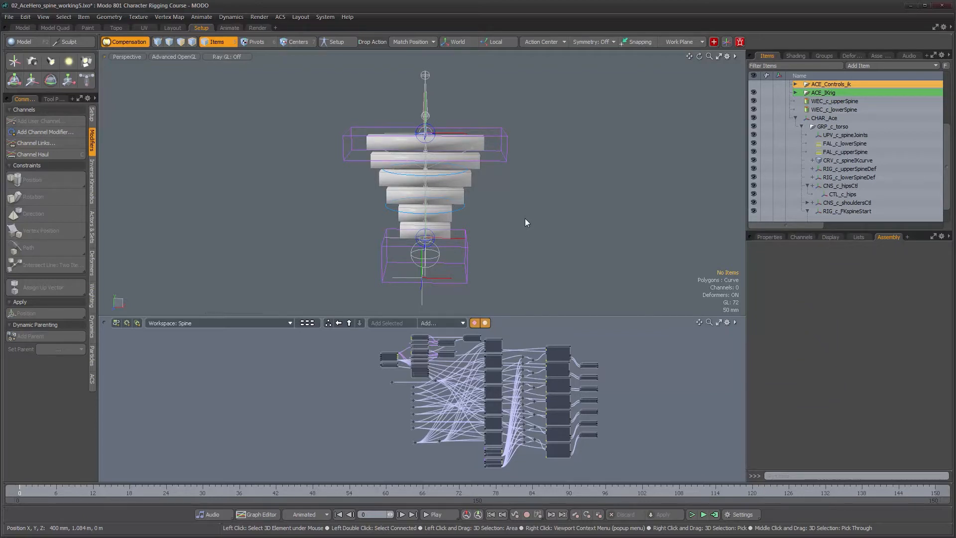
# - Select the CHAR_Ace control and move the character about 3 m along negative X to test the spine away from the origin
pyautogui.keyDown('alt'); pyautogui.moveTo(519, 223); pyautogui.dragTo(517, 249); pyautogui.keyUp('alt')
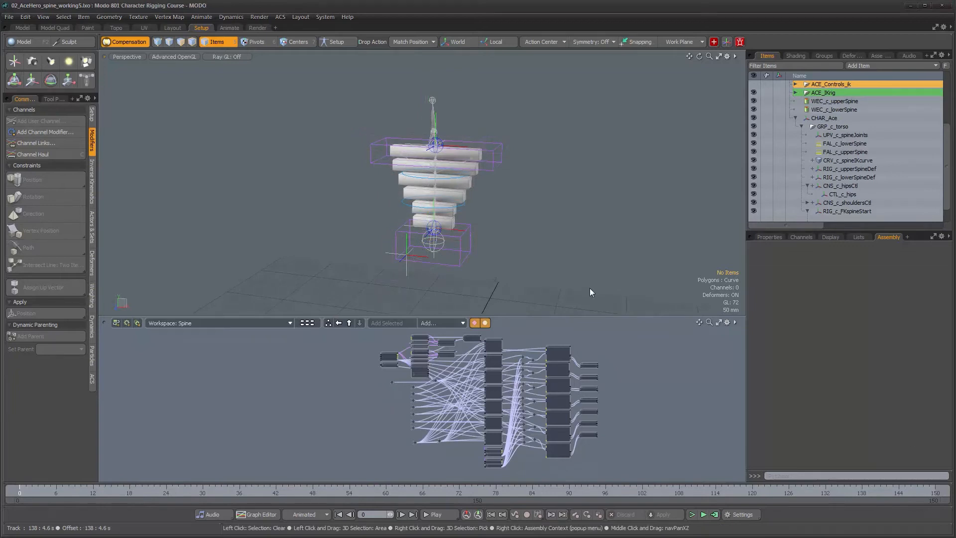
pyautogui.moveTo(533, 241)
pyautogui.keyDown('alt'); pyautogui.mouseDown()
pyautogui.moveTo(531, 219)
pyautogui.moveTo(513, 227)
pyautogui.moveTo(542, 195)
pyautogui.moveTo(524, 226)
pyautogui.mouseUp(); pyautogui.keyUp('alt')
pyautogui.click(493, 299)
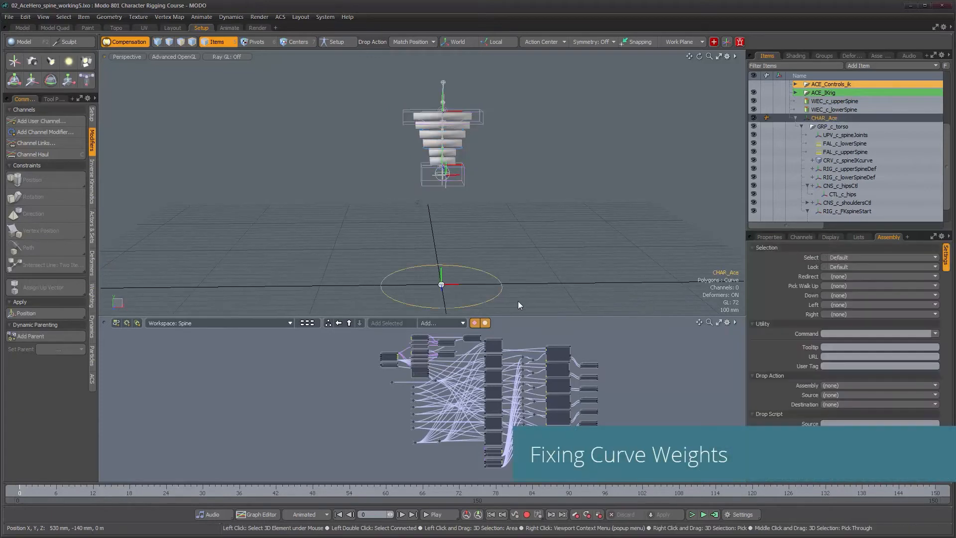
pyautogui.press('y')
pyautogui.scroll(-3, 516, 289)
pyautogui.keyDown('alt'); pyautogui.moveTo(517, 288); pyautogui.dragTo(551, 284, button='middle'); pyautogui.keyUp('alt')
pyautogui.moveTo(535, 283); pyautogui.dragTo(336, 225)
# - Examine how the spine joints and segments line up with the hips and shoulder controls on the moved character, and drop the transform tool
pyautogui.keyDown('alt'); pyautogui.moveTo(302, 224); pyautogui.dragTo(371, 223, button='right'); pyautogui.keyUp('alt')
pyautogui.keyDown('alt'); pyautogui.moveTo(245, 183); pyautogui.dragTo(360, 212, button='middle'); pyautogui.keyUp('alt')
pyautogui.keyDown('alt'); pyautogui.moveTo(359, 212); pyautogui.dragTo(433, 215, button='right'); pyautogui.keyUp('alt')
pyautogui.keyDown('alt'); pyautogui.moveTo(433, 216); pyautogui.dragTo(345, 252); pyautogui.keyUp('alt')
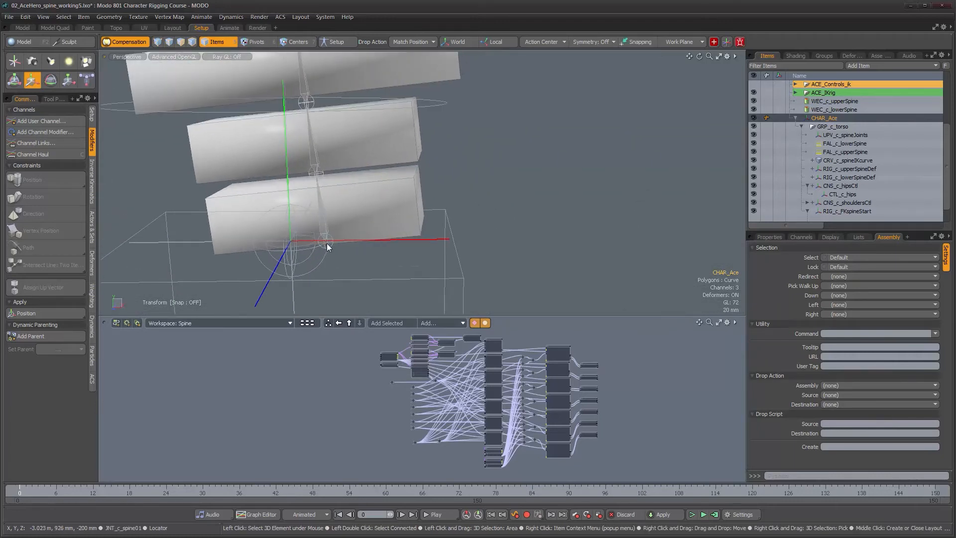
pyautogui.keyDown('alt'); pyautogui.moveTo(470, 270); pyautogui.dragTo(399, 269, button='right'); pyautogui.keyUp('alt')
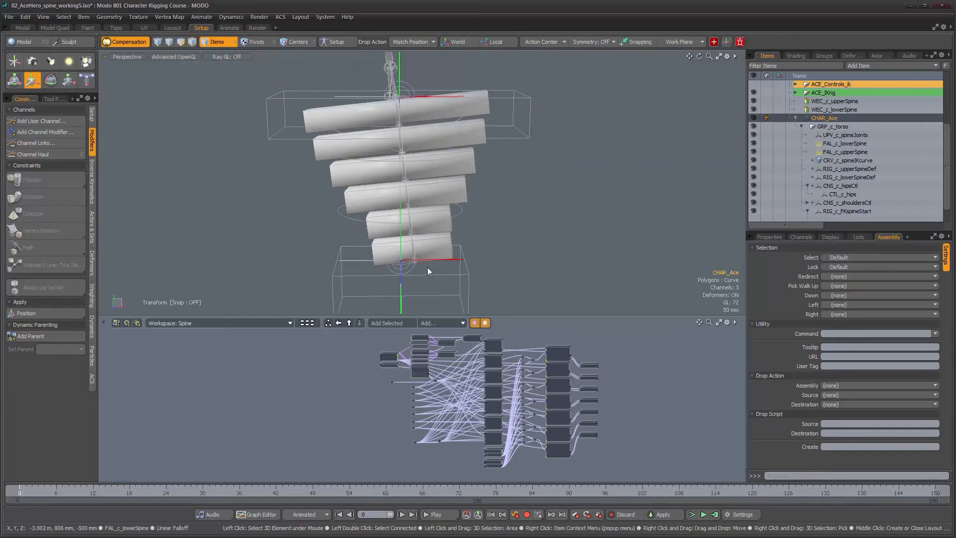
pyautogui.keyDown('alt'); pyautogui.scroll(-2, 479, 277); pyautogui.keyUp('alt')
pyautogui.keyDown('alt'); pyautogui.moveTo(496, 286); pyautogui.dragTo(473, 218, button='middle'); pyautogui.keyUp('alt')
pyautogui.keyDown('alt'); pyautogui.scroll(-2, 476, 241); pyautogui.keyUp('alt')
pyautogui.keyDown('alt'); pyautogui.scroll(-3, 473, 217); pyautogui.keyUp('alt')
pyautogui.keyDown('alt'); pyautogui.moveTo(492, 254); pyautogui.dragTo(461, 251, button='middle'); pyautogui.keyUp('alt')
pyautogui.press('q')
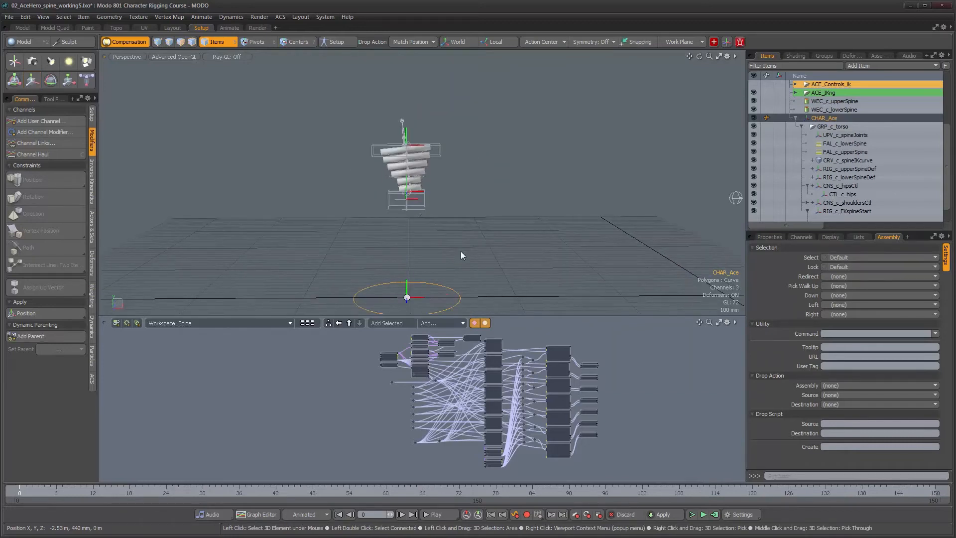
# - Select all vertices of the CRV_c_spineIKcurve curve
pyautogui.click(848, 160)
pyautogui.keyDown('alt'); pyautogui.scroll(2, 446, 192); pyautogui.keyUp('alt')
pyautogui.keyDown('alt'); pyautogui.moveTo(447, 192); pyautogui.dragTo(438, 214, button='middle'); pyautogui.keyUp('alt')
pyautogui.scroll(4, 439, 214)
pyautogui.moveTo(438, 214)
pyautogui.keyDown('alt'); pyautogui.mouseDown()
pyautogui.moveTo(413, 224)
pyautogui.moveTo(432, 205)
pyautogui.moveTo(425, 209)
pyautogui.mouseUp(); pyautogui.keyUp('alt')
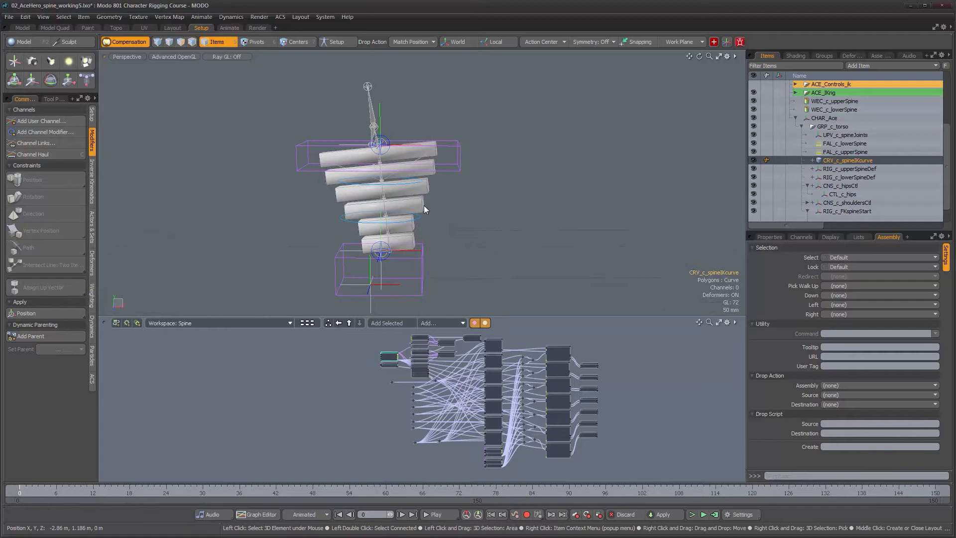
pyautogui.press('1')
pyautogui.moveTo(314, 77); pyautogui.dragTo(486, 317)
pyautogui.keyDown('alt'); pyautogui.moveTo(448, 279); pyautogui.dragTo(383, 237); pyautogui.keyUp('alt')
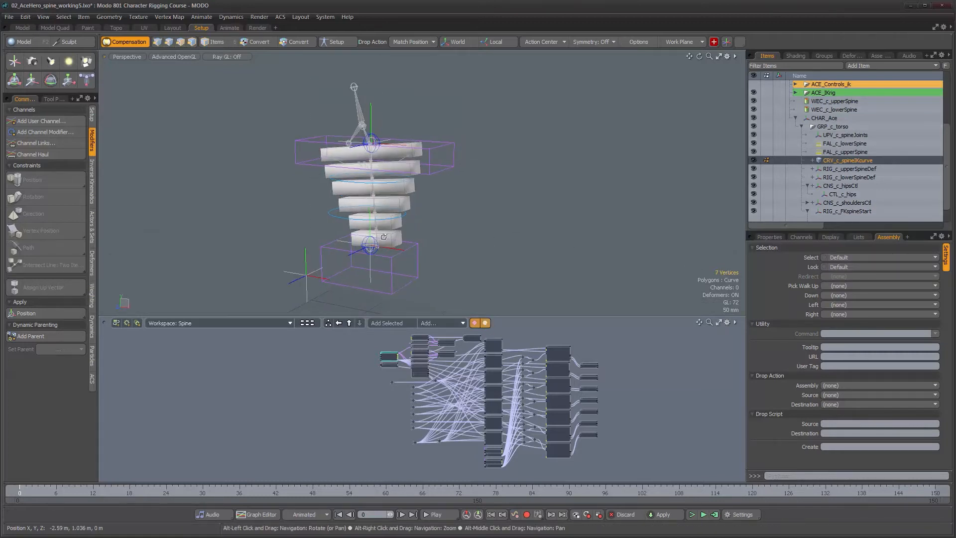
pyautogui.keyDown('alt'); pyautogui.moveTo(384, 236); pyautogui.dragTo(450, 243, button='right'); pyautogui.keyUp('alt')
pyautogui.keyDown('alt'); pyautogui.moveTo(450, 244); pyautogui.dragTo(513, 188); pyautogui.keyUp('alt')
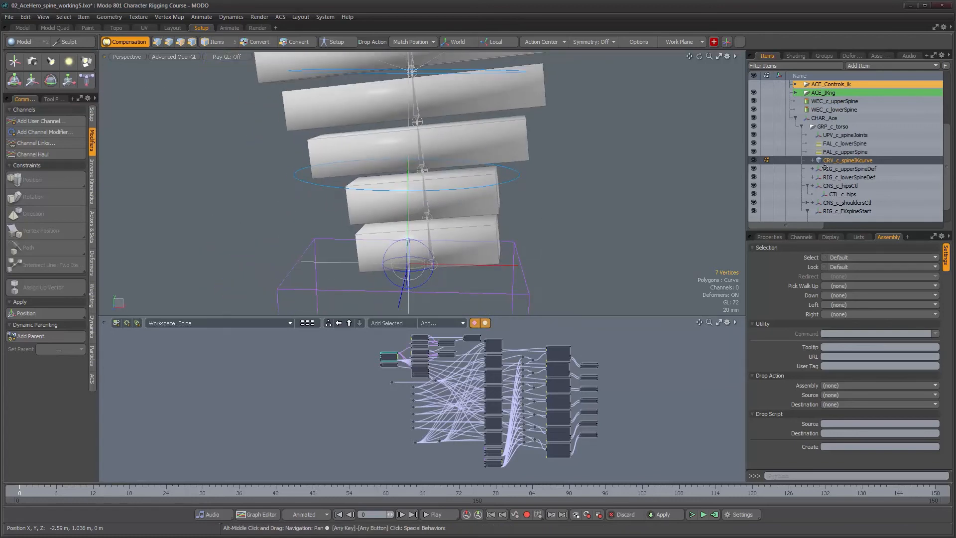
# - Inspect the WEC_c_lowerSpine weights on the curve vertices with Adjust Weights, and return to item selection
pyautogui.keyDown('ctrl'); pyautogui.click(849, 109); pyautogui.keyUp('ctrl')
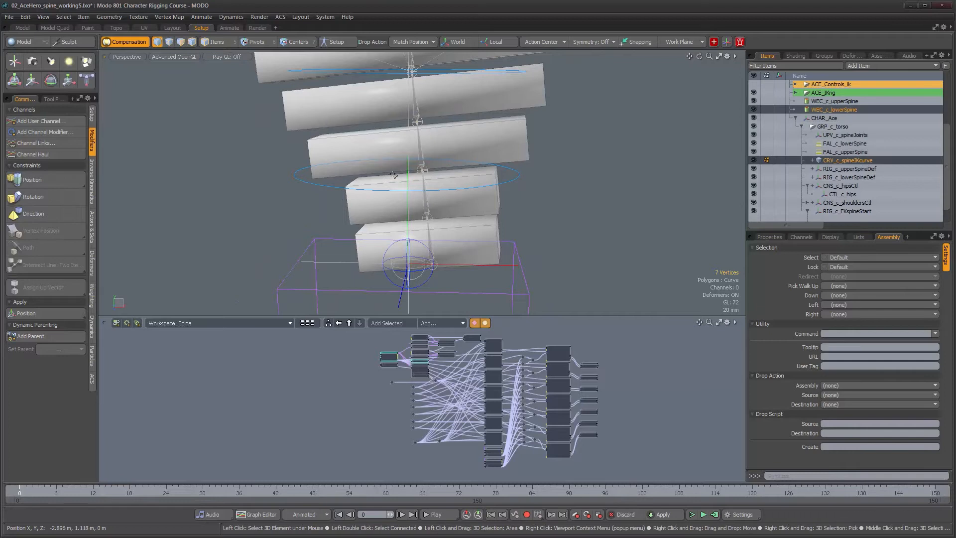
pyautogui.click(95, 300)
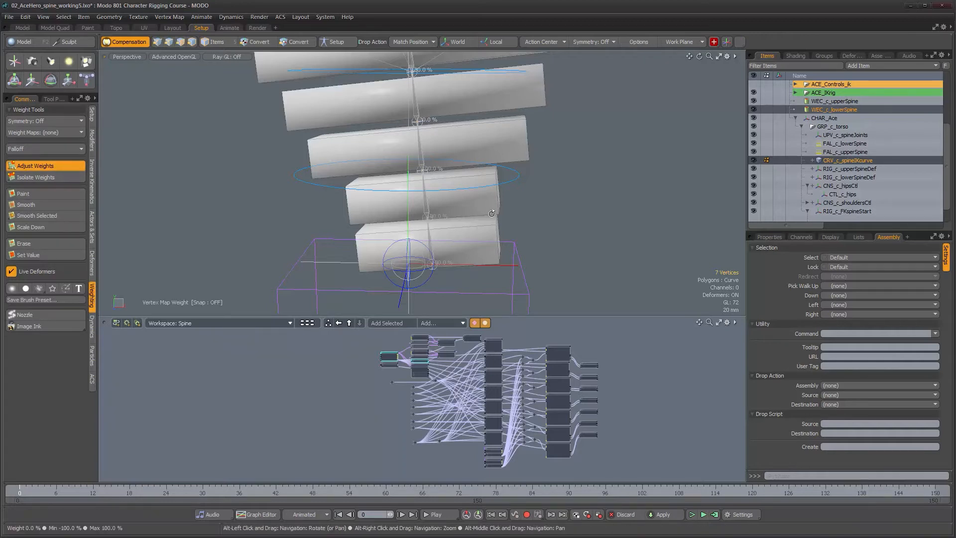
pyautogui.keyDown('alt'); pyautogui.moveTo(501, 220); pyautogui.dragTo(477, 242); pyautogui.keyUp('alt')
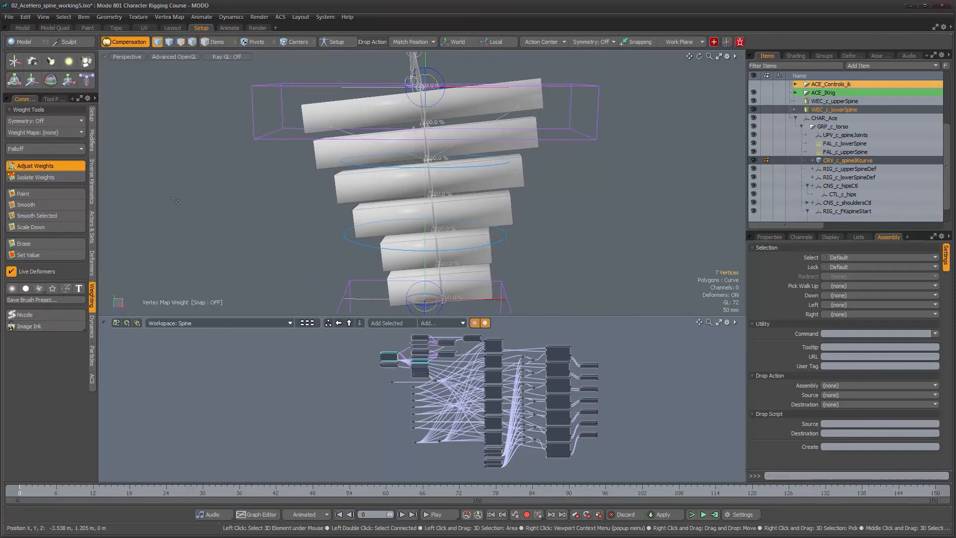
pyautogui.press('space')
pyautogui.press('5')
# - Scale the CHAR_Ace control uniformly to about 118% and examine how the spine segments deform
pyautogui.keyDown('ctrl'); pyautogui.keyDown('alt'); pyautogui.moveTo(588, 276); pyautogui.dragTo(491, 224); pyautogui.keyUp('alt'); pyautogui.keyUp('ctrl')
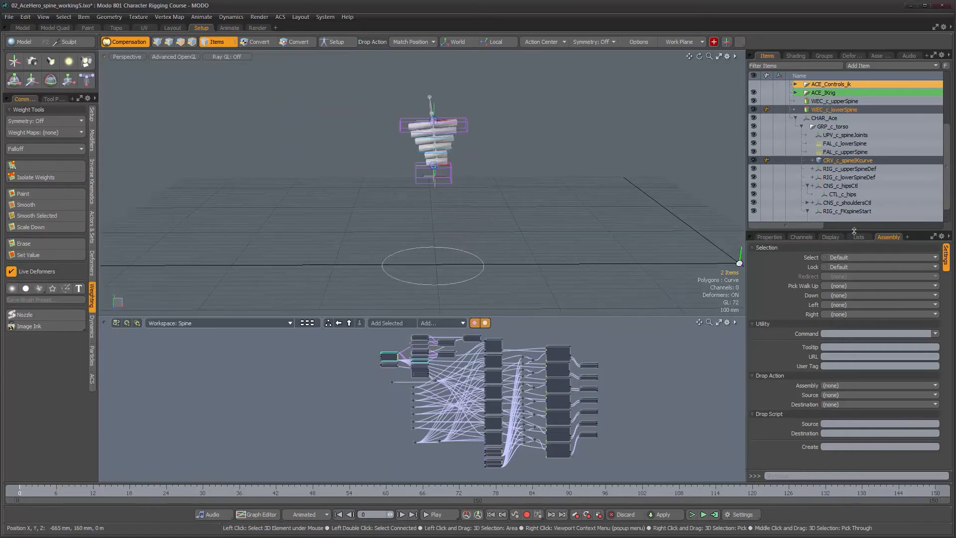
pyautogui.click(474, 282)
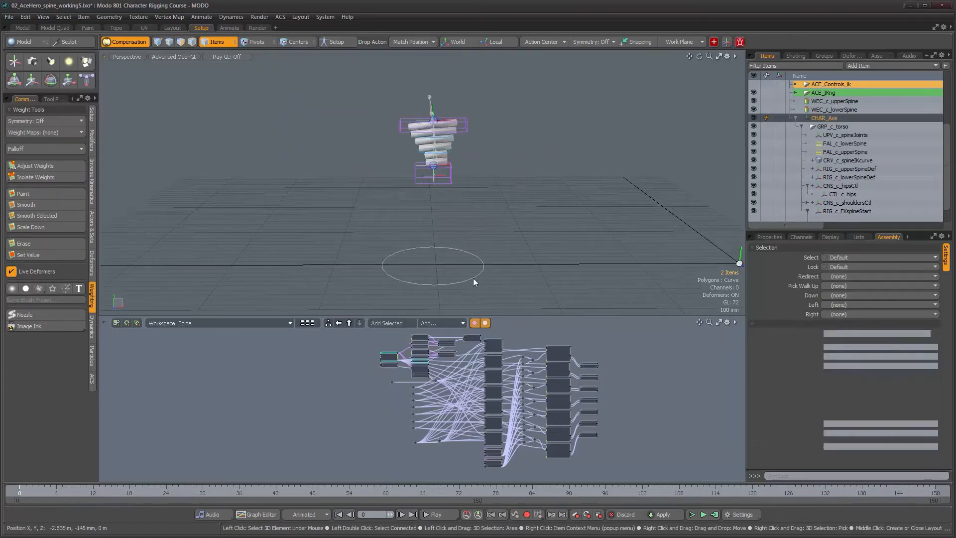
pyautogui.press('y')
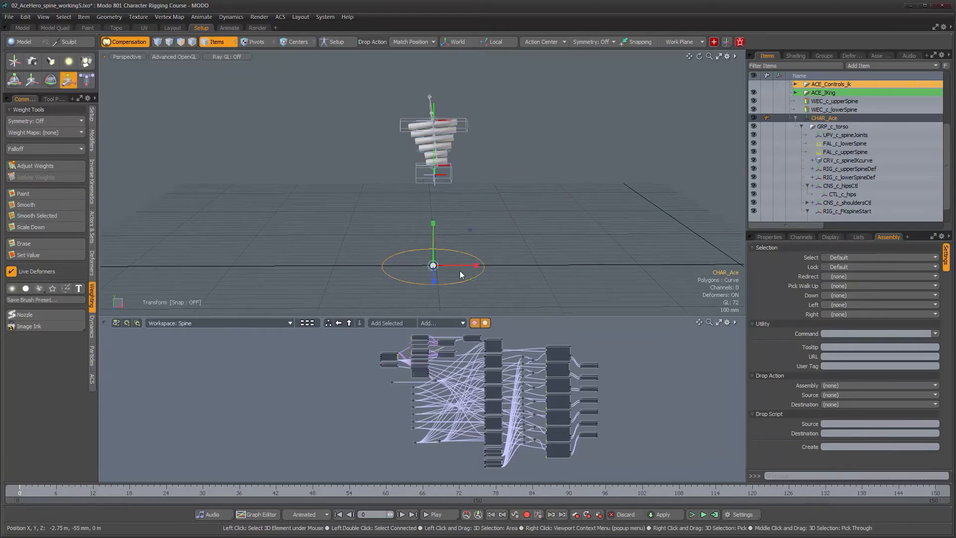
pyautogui.moveTo(436, 268)
pyautogui.mouseDown()
pyautogui.moveTo(473, 267)
pyautogui.moveTo(433, 268)
pyautogui.moveTo(472, 267)
pyautogui.moveTo(453, 267)
pyautogui.mouseUp()
pyautogui.click(766, 237)
pyautogui.keyDown('alt'); pyautogui.moveTo(542, 198); pyautogui.dragTo(487, 221); pyautogui.keyUp('alt')
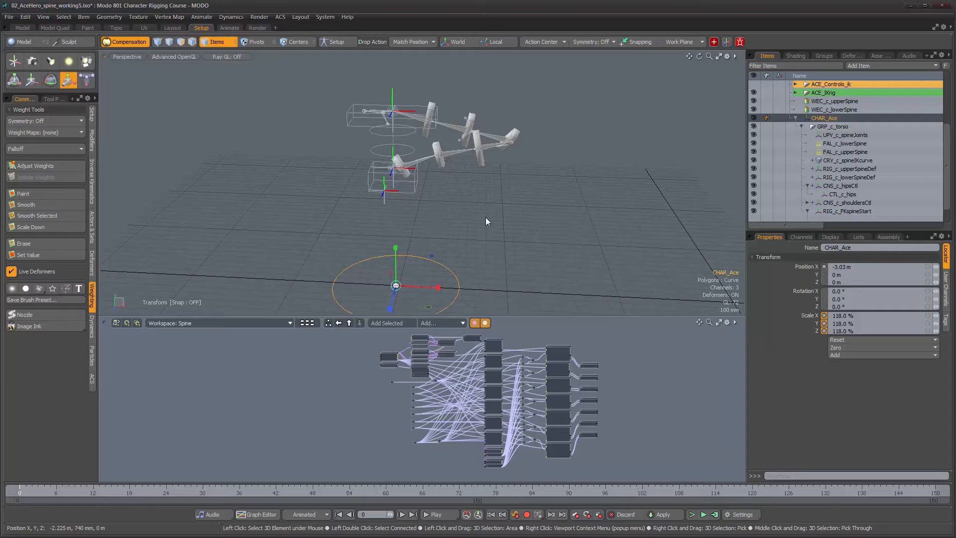
pyautogui.keyDown('alt'); pyautogui.moveTo(493, 215); pyautogui.dragTo(479, 181); pyautogui.keyUp('alt')
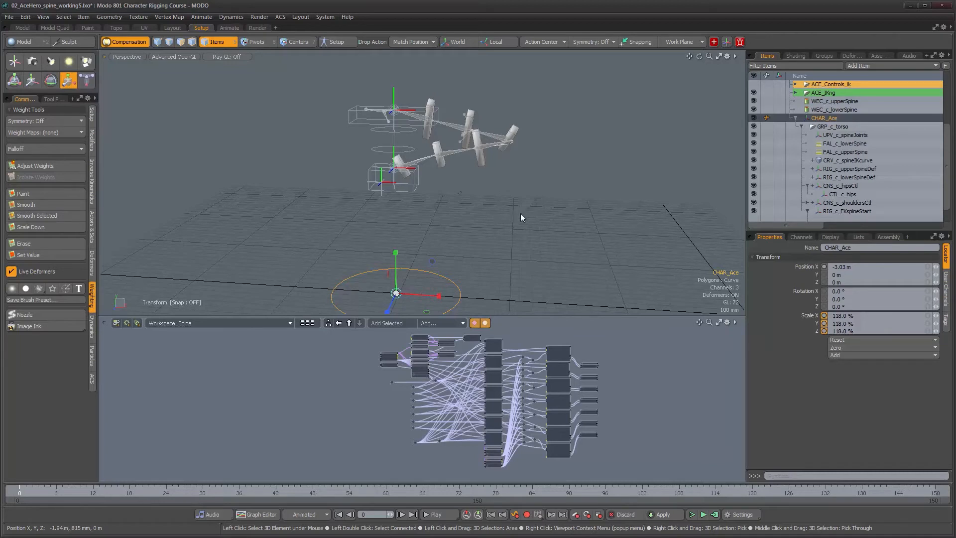
# - Undo the test scaling and the test move of CHAR_Ace, together with the selections made between them
pyautogui.hotkey('ctrl', 'z')
pyautogui.hotkey('ctrl', 'z')
pyautogui.hotkey('ctrl', 'z')
pyautogui.hotkey('ctrl', 'z')
pyautogui.hotkey('ctrl', 'z')
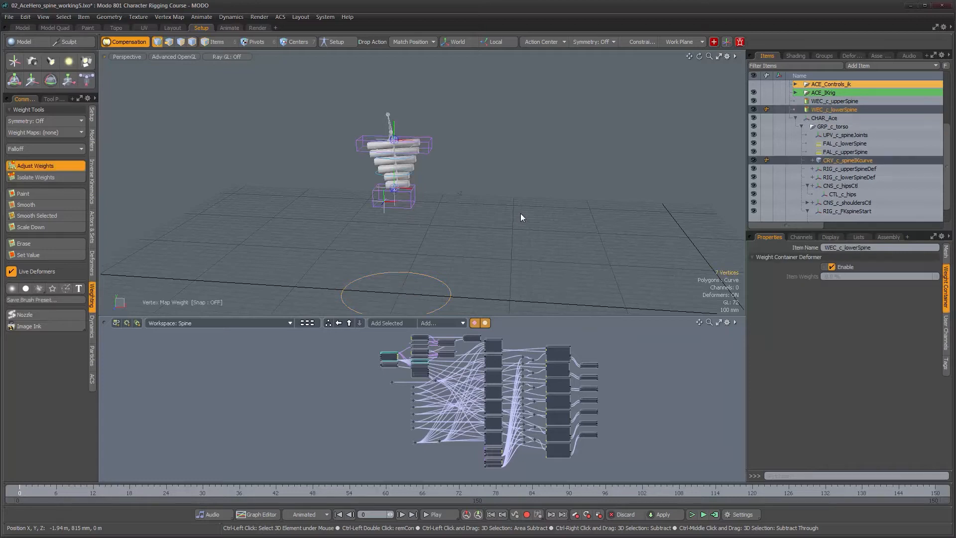
pyautogui.hotkey('ctrl', 'z')
pyautogui.hotkey('ctrl', 'z')
pyautogui.hotkey('ctrl', 'z')
pyautogui.hotkey('ctrl', 'z')
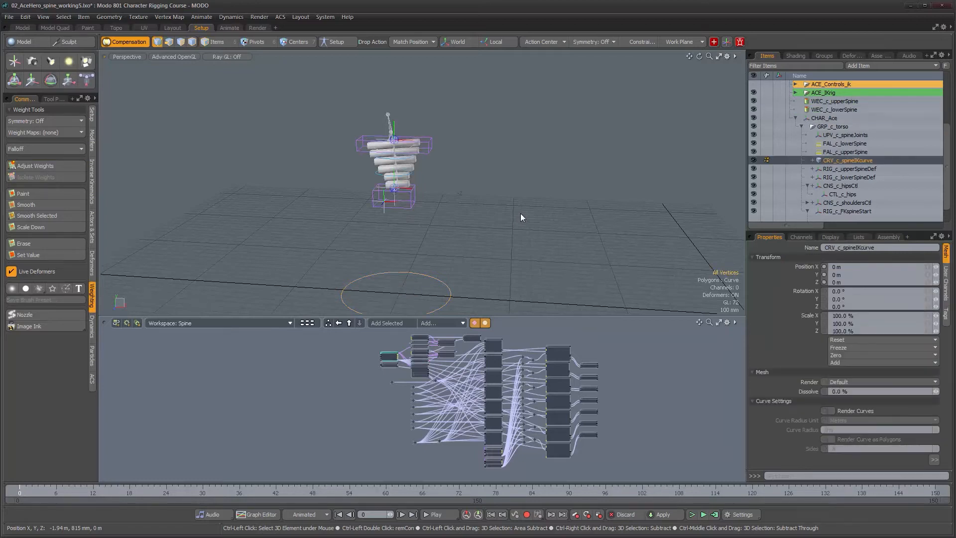
pyautogui.hotkey('ctrl', 'z')
pyautogui.hotkey('ctrl', 'z')
pyautogui.hotkey('ctrl', 'z')
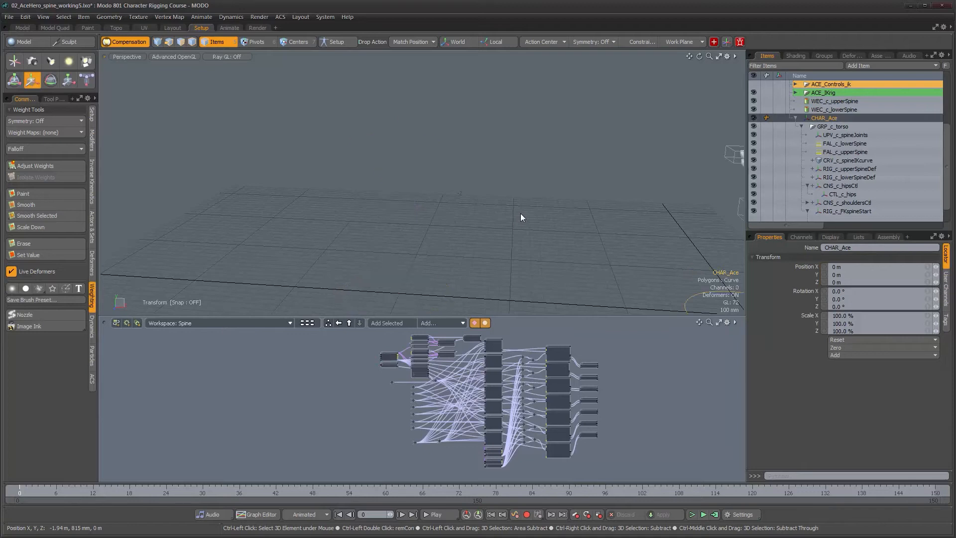
# - Turn on Setup mode and add a Normalizing Folder to the deformer list
pyautogui.keyDown('alt'); pyautogui.keyDown('shift'); pyautogui.moveTo(581, 234); pyautogui.dragTo(339, 202); pyautogui.keyUp('shift'); pyautogui.keyUp('alt')
pyautogui.keyDown('alt'); pyautogui.moveTo(528, 212); pyautogui.dragTo(474, 218); pyautogui.keyUp('alt')
pyautogui.click(332, 42)
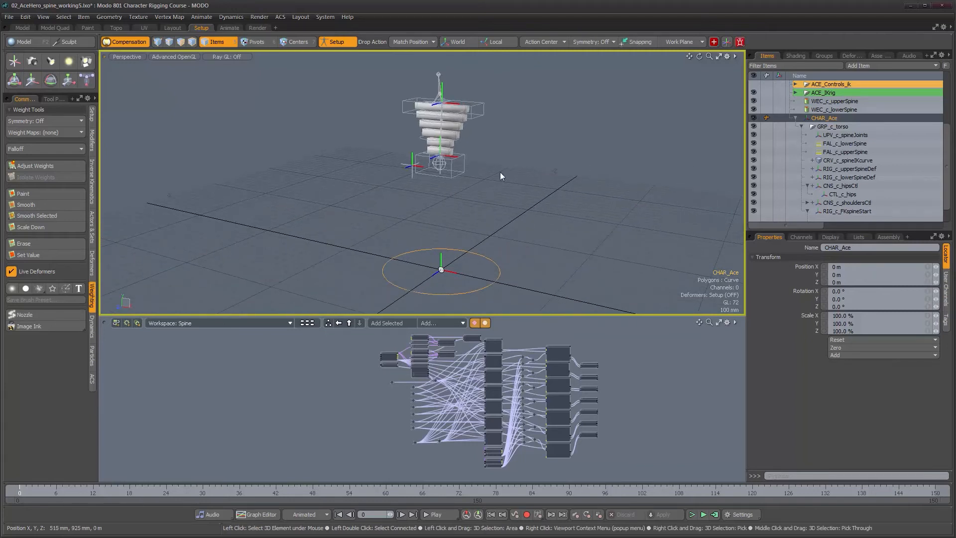
pyautogui.keyDown('alt'); pyautogui.moveTo(478, 172); pyautogui.dragTo(467, 172); pyautogui.keyUp('alt')
pyautogui.click(847, 56)
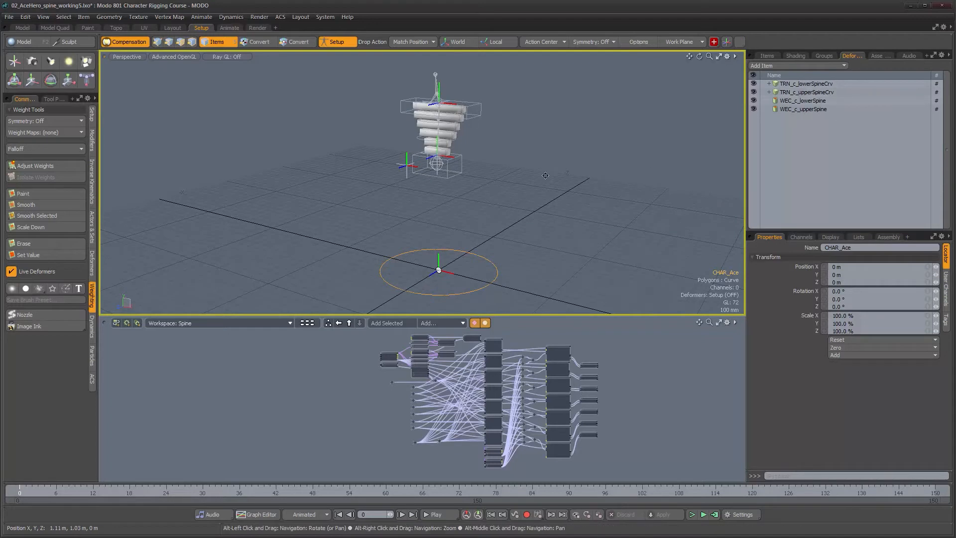
pyautogui.keyDown('alt'); pyautogui.moveTo(545, 171); pyautogui.dragTo(533, 202); pyautogui.keyUp('alt')
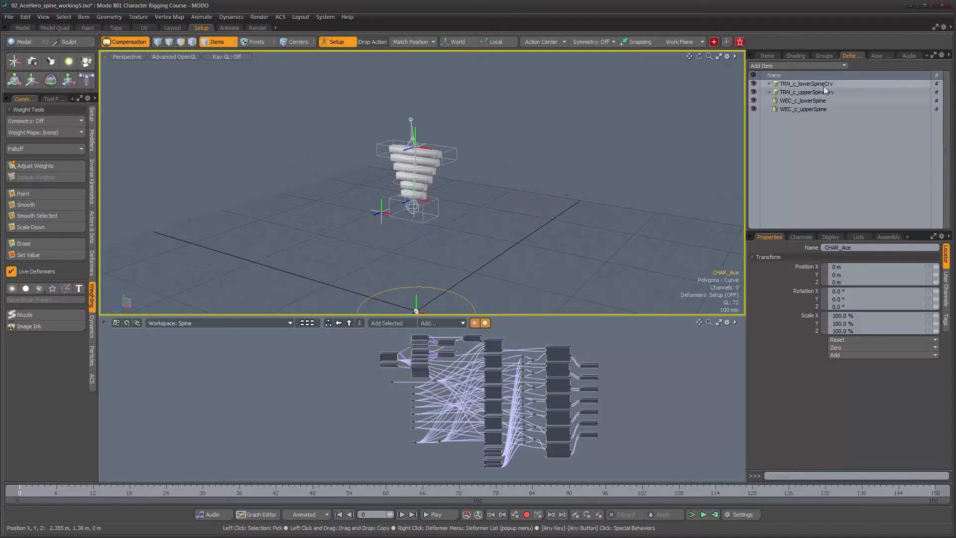
pyautogui.click(816, 65)
pyautogui.click(817, 67)
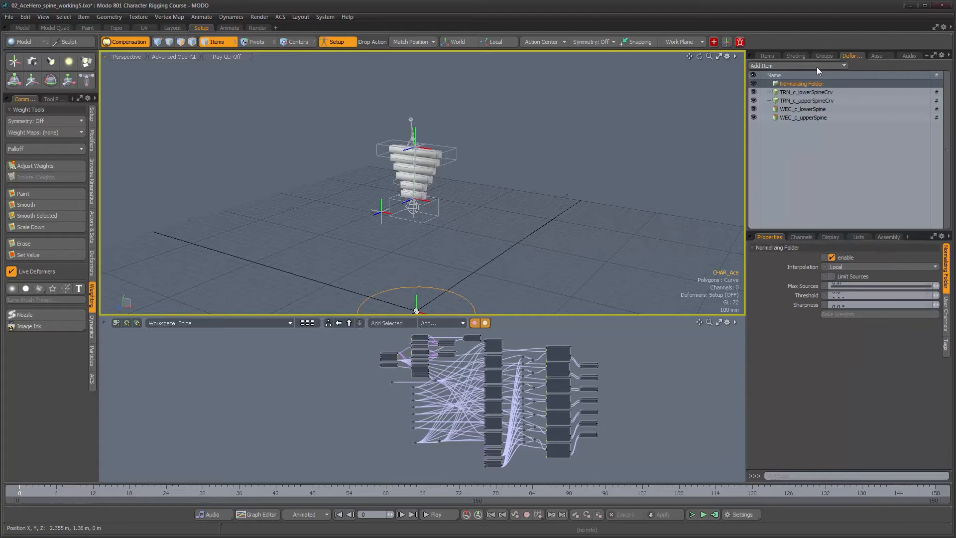
# - Place the TRN_c_lowerSpineCrv and TRN_c_upperSpineCrv influences inside the Normalizing Folder
pyautogui.click(808, 91)
pyautogui.keyDown('shift'); pyautogui.click(808, 99); pyautogui.keyUp('shift')
pyautogui.moveTo(804, 92); pyautogui.dragTo(802, 83)
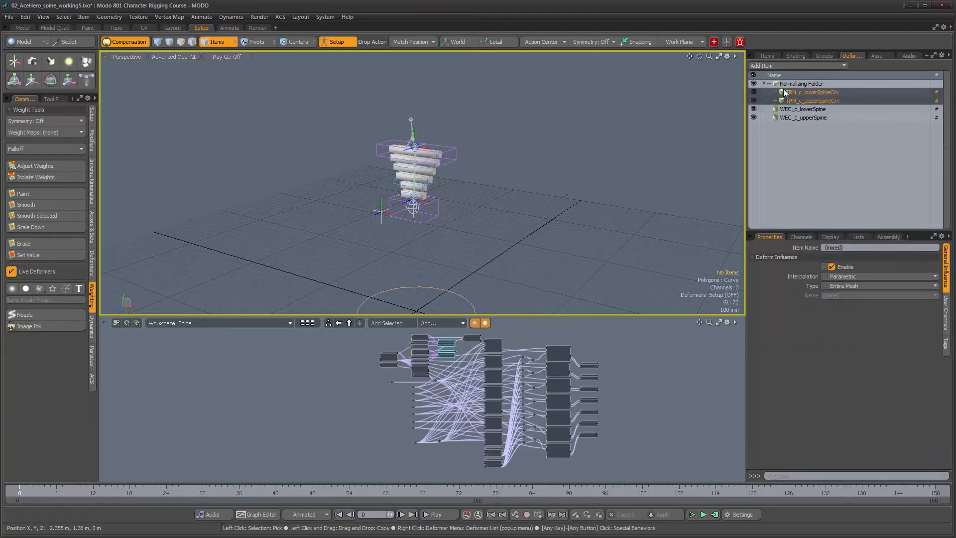
# - Bring up the item list and examine the spine segments and their controls up close from several angles
pyautogui.keyDown('alt'); pyautogui.moveTo(333, 229); pyautogui.dragTo(406, 149); pyautogui.keyUp('alt')
pyautogui.keyDown('alt'); pyautogui.moveTo(467, 141); pyautogui.dragTo(455, 165, button='middle'); pyautogui.keyUp('alt')
pyautogui.keyDown('alt'); pyautogui.moveTo(455, 165); pyautogui.dragTo(500, 165, button='right'); pyautogui.keyUp('alt')
pyautogui.keyDown('alt'); pyautogui.moveTo(500, 166); pyautogui.dragTo(493, 148); pyautogui.keyUp('alt')
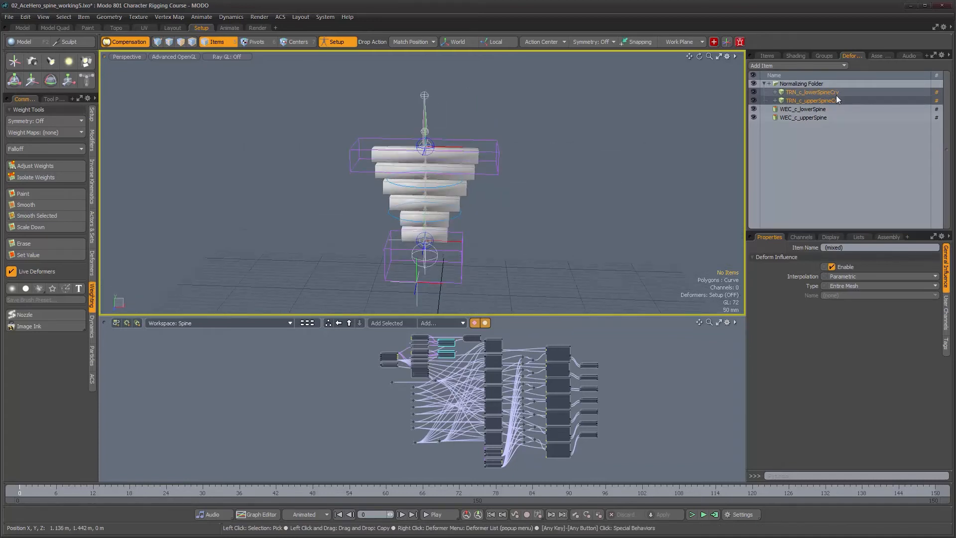
pyautogui.moveTo(507, 192)
pyautogui.keyDown('alt'); pyautogui.mouseDown(button='middle')
pyautogui.moveTo(519, 179)
pyautogui.moveTo(512, 194)
pyautogui.mouseUp(button='middle'); pyautogui.keyUp('alt')
pyautogui.scroll(3, 502, 184)
pyautogui.click(762, 57)
pyautogui.keyDown('alt'); pyautogui.moveTo(508, 219); pyautogui.dragTo(497, 230); pyautogui.keyUp('alt')
pyautogui.scroll(2, 498, 230)
pyautogui.keyDown('alt'); pyautogui.moveTo(497, 230); pyautogui.dragTo(507, 241, button='middle'); pyautogui.keyUp('alt')
pyautogui.keyDown('alt'); pyautogui.moveTo(498, 236); pyautogui.dragTo(488, 237); pyautogui.keyUp('alt')
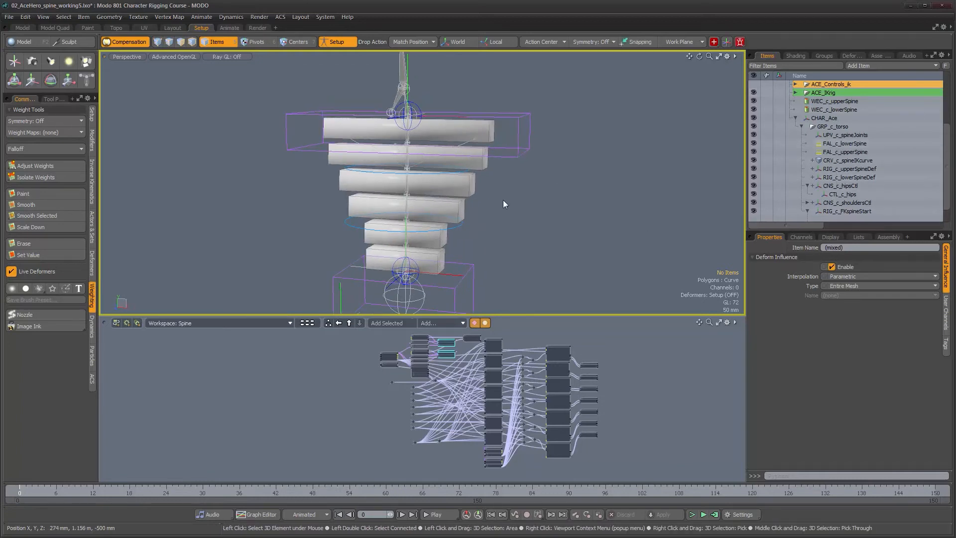
pyautogui.scroll(3, 504, 199)
pyautogui.moveTo(498, 194)
pyautogui.keyDown('alt'); pyautogui.mouseDown()
pyautogui.moveTo(506, 192)
pyautogui.moveTo(498, 193)
pyautogui.mouseUp(); pyautogui.keyUp('alt')
pyautogui.keyDown('alt'); pyautogui.moveTo(421, 115); pyautogui.dragTo(448, 251); pyautogui.keyUp('alt')
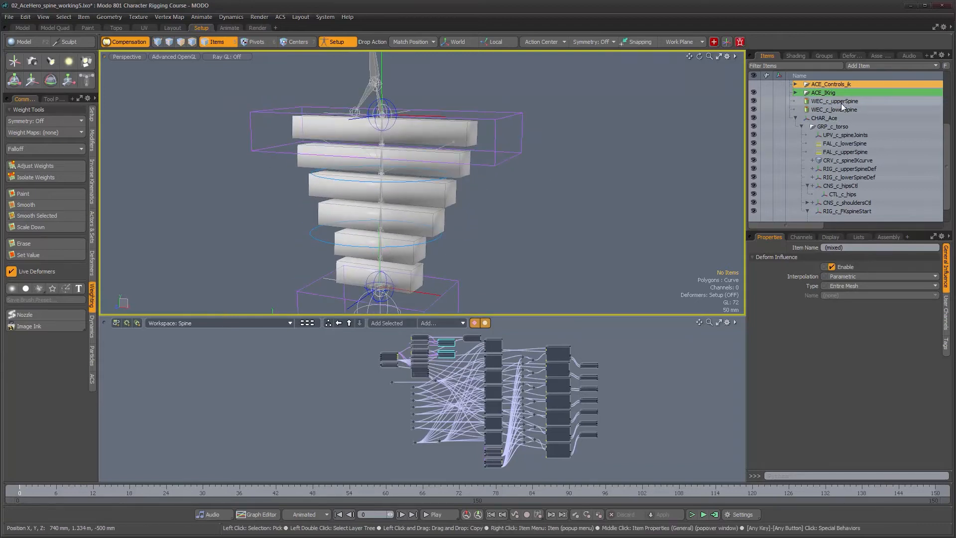
# - Select CRV_c_spineIKcurve with WEC_c_lowerSpine, select all the curve's vertices, and show the viewport in wireframe
pyautogui.click(839, 159)
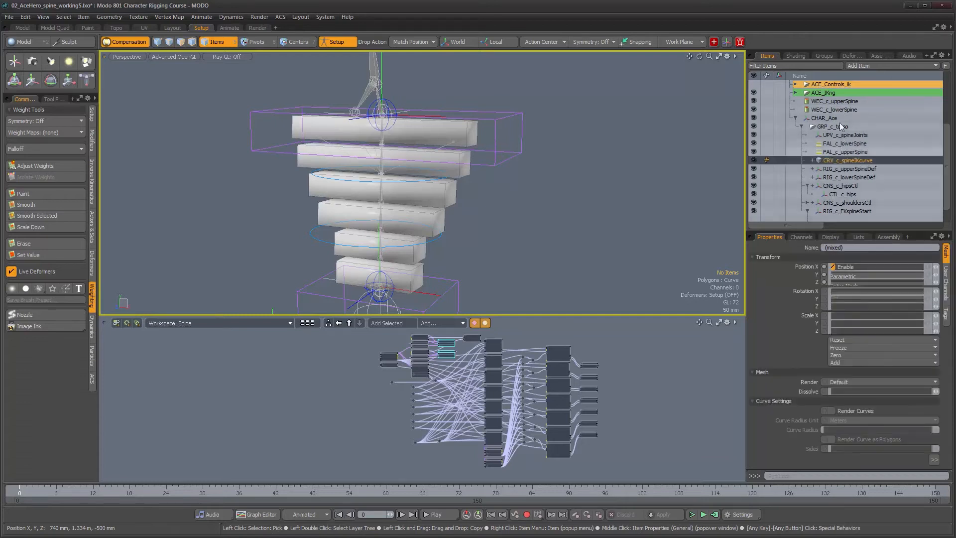
pyautogui.keyDown('shift'); pyautogui.click(834, 110); pyautogui.keyUp('shift')
pyautogui.press('1')
pyautogui.keyDown('alt'); pyautogui.moveTo(424, 206); pyautogui.dragTo(444, 206); pyautogui.keyUp('alt')
pyautogui.moveTo(369, 97); pyautogui.dragTo(423, 337)
pyautogui.keyDown('alt'); pyautogui.moveTo(423, 239); pyautogui.dragTo(432, 240); pyautogui.keyUp('alt')
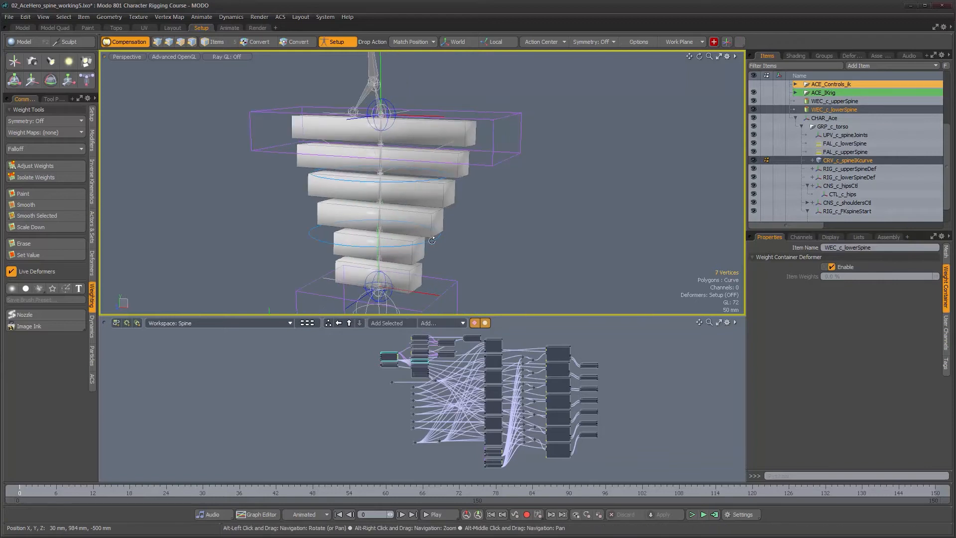
pyautogui.hotkey('ctrl', '2')
pyautogui.click(434, 221)
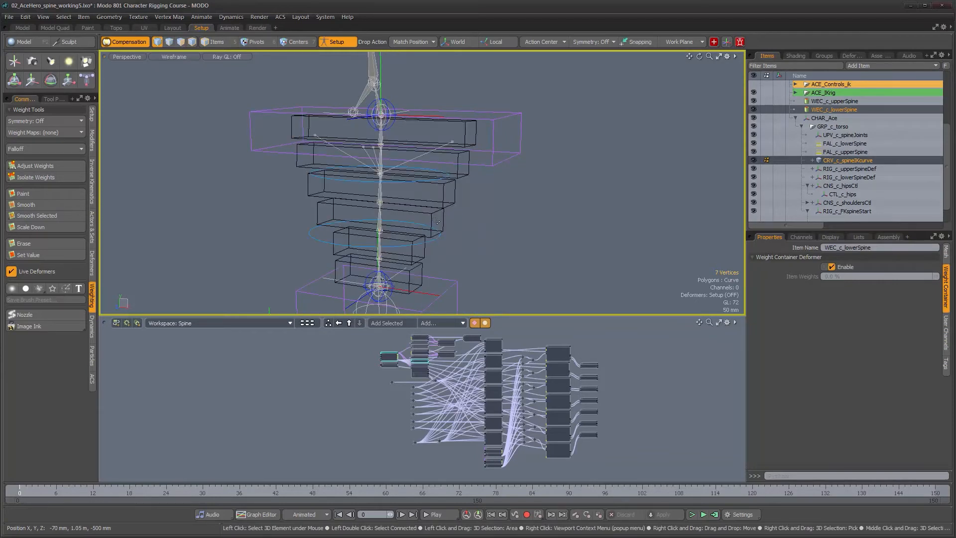
# - Activate Adjust Weights and inspect the WEC_c_lowerSpine weights along the spine curve
pyautogui.click(54, 166)
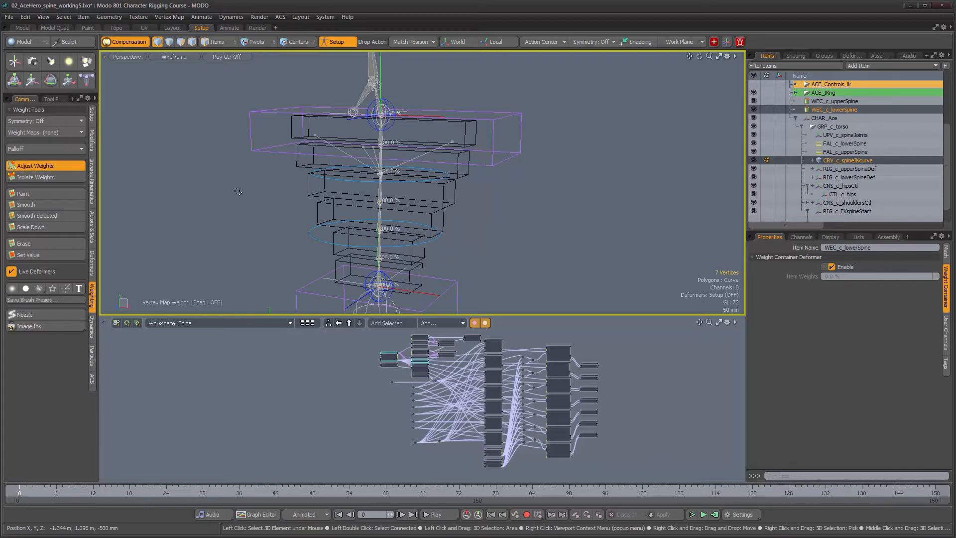
pyautogui.keyDown('alt'); pyautogui.moveTo(313, 201); pyautogui.dragTo(317, 202); pyautogui.keyUp('alt')
pyautogui.keyDown('alt'); pyautogui.moveTo(318, 202); pyautogui.dragTo(391, 230, button='right'); pyautogui.keyUp('alt')
pyautogui.keyDown('alt'); pyautogui.moveTo(395, 219); pyautogui.dragTo(380, 171, button='middle'); pyautogui.keyUp('alt')
pyautogui.keyDown('alt'); pyautogui.moveTo(380, 170); pyautogui.dragTo(429, 213); pyautogui.keyUp('alt')
pyautogui.keyDown('alt'); pyautogui.moveTo(428, 213); pyautogui.dragTo(408, 213, button='right'); pyautogui.keyUp('alt')
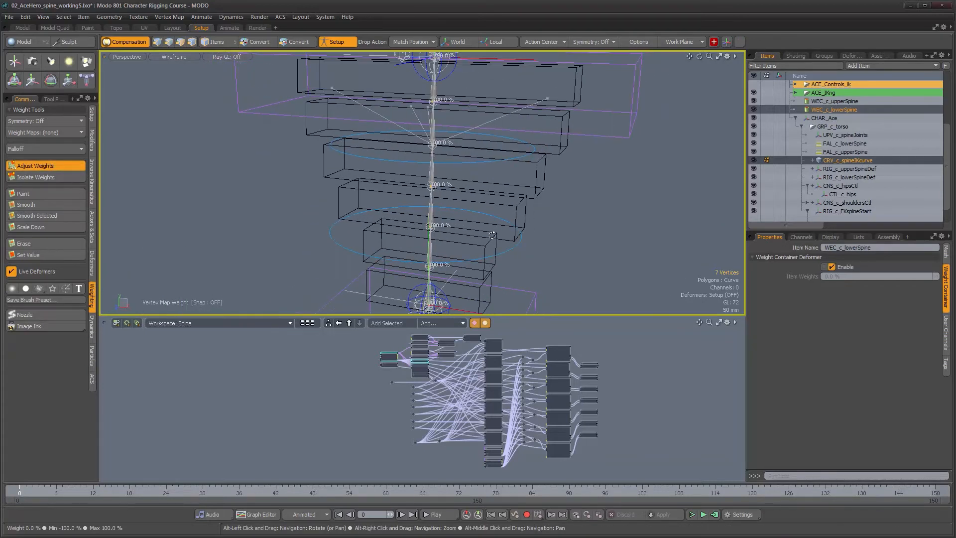
pyautogui.keyDown('alt'); pyautogui.moveTo(492, 235); pyautogui.dragTo(497, 235); pyautogui.keyUp('alt')
# - Replace WEC_c_lowerSpine with WEC_c_upperSpine in the selection and inspect its weights along the spine curve
pyautogui.click(836, 109)
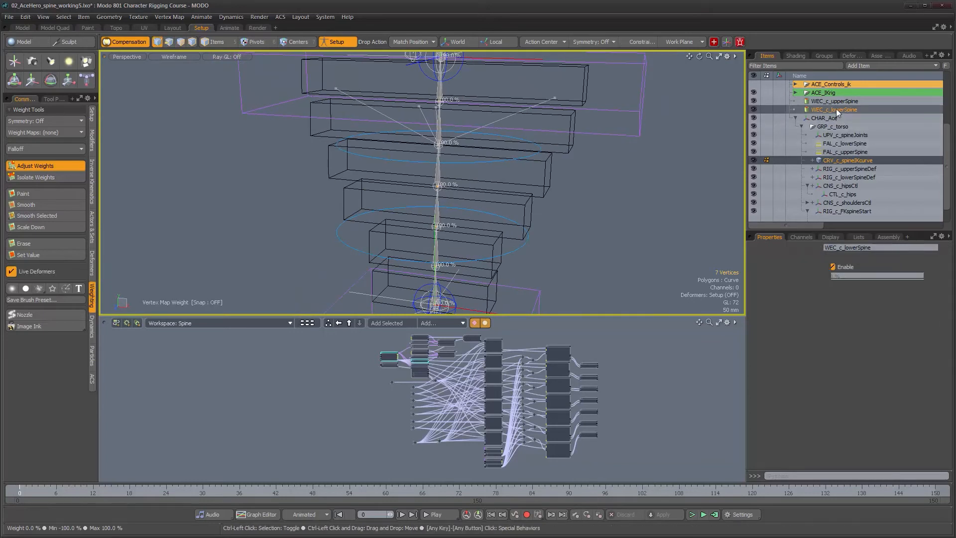
pyautogui.click(837, 101)
pyautogui.keyDown('alt'); pyautogui.moveTo(482, 165); pyautogui.dragTo(445, 170); pyautogui.keyUp('alt')
pyautogui.moveTo(449, 171)
pyautogui.keyDown('alt'); pyautogui.mouseDown(button='right')
pyautogui.moveTo(488, 180)
pyautogui.moveTo(447, 170)
pyautogui.mouseUp(button='right'); pyautogui.keyUp('alt')
pyautogui.keyDown('alt'); pyautogui.moveTo(447, 170); pyautogui.dragTo(459, 159); pyautogui.keyUp('alt')
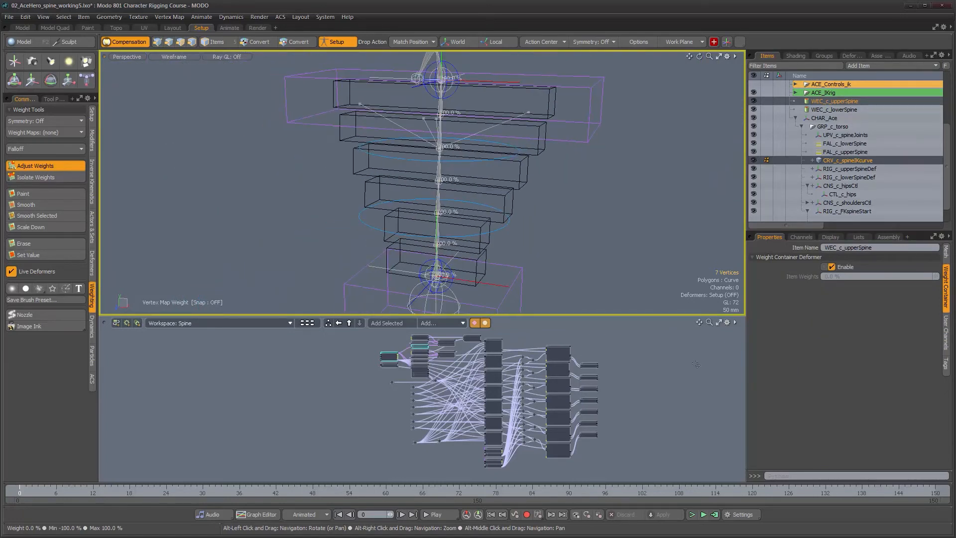
pyautogui.keyDown('alt'); pyautogui.moveTo(599, 266); pyautogui.dragTo(576, 255); pyautogui.keyUp('alt')
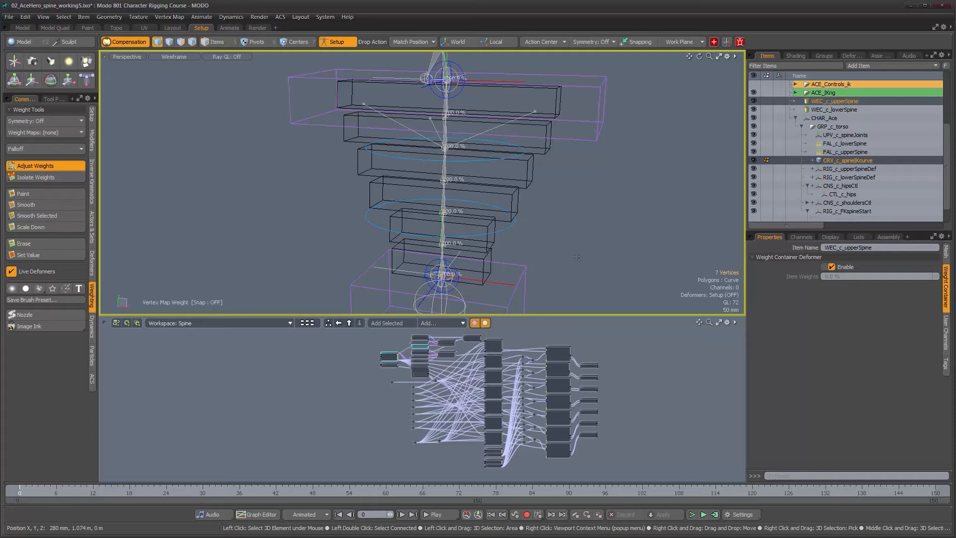
pyautogui.keyDown('alt'); pyautogui.moveTo(577, 258); pyautogui.dragTo(566, 250); pyautogui.keyUp('alt')
pyautogui.keyDown('alt'); pyautogui.moveTo(557, 234); pyautogui.dragTo(570, 151, button='right'); pyautogui.keyUp('alt')
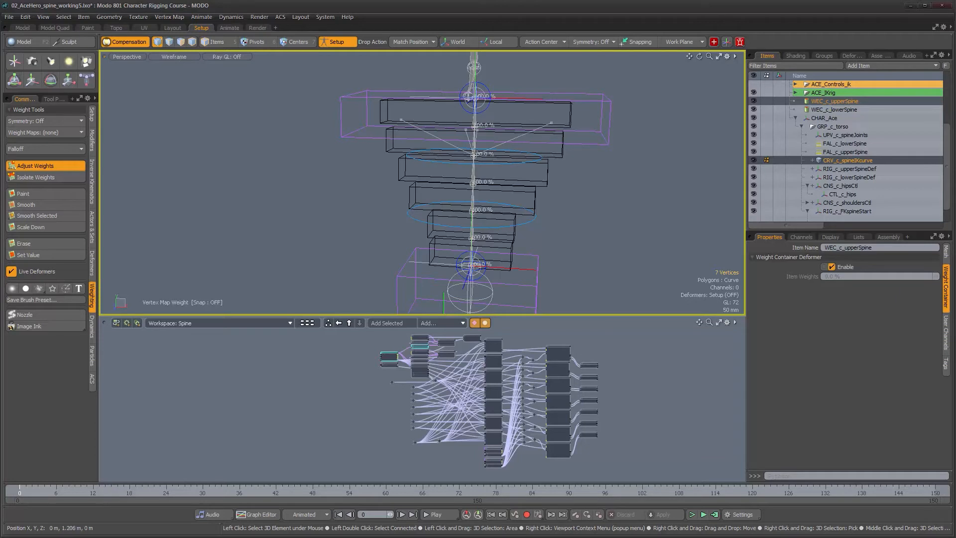
pyautogui.keyDown('alt'); pyautogui.moveTo(474, 152); pyautogui.dragTo(526, 199); pyautogui.keyUp('alt')
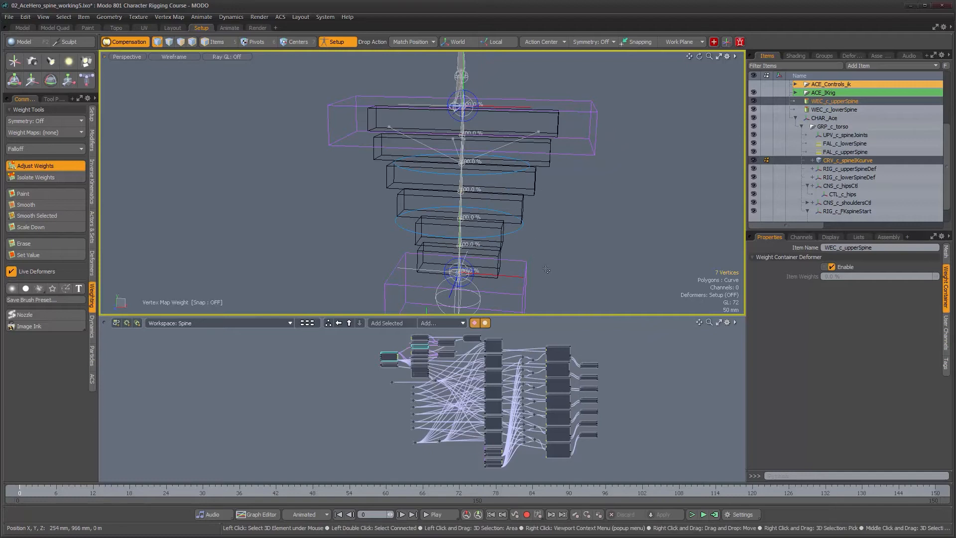
# - Enlarge the 3D viewport, drop Adjust Weights, and select only the topmost vertex of the spine curve
pyautogui.hotkey('ctrl', 'space')
pyautogui.scroll(8, 521, 266)
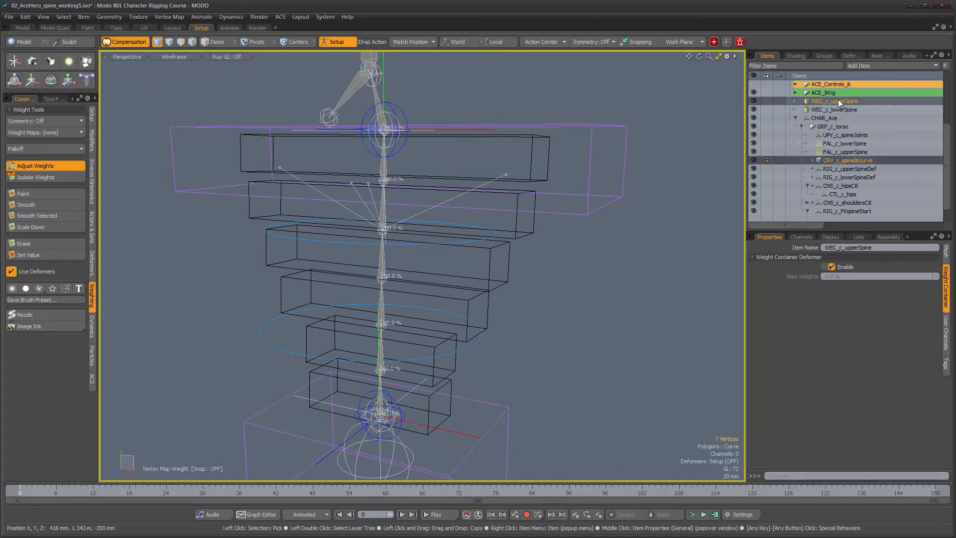
pyautogui.keyDown('alt'); pyautogui.moveTo(418, 144); pyautogui.dragTo(413, 167); pyautogui.keyUp('alt')
pyautogui.keyDown('alt'); pyautogui.moveTo(413, 167); pyautogui.dragTo(453, 163, button='right'); pyautogui.keyUp('alt')
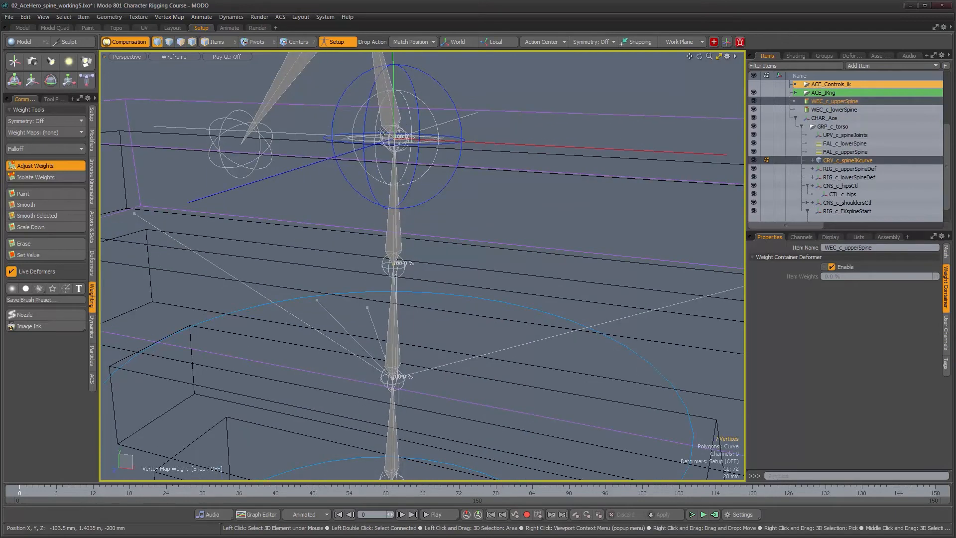
pyautogui.press('q')
pyautogui.moveTo(380, 131); pyautogui.dragTo(416, 156)
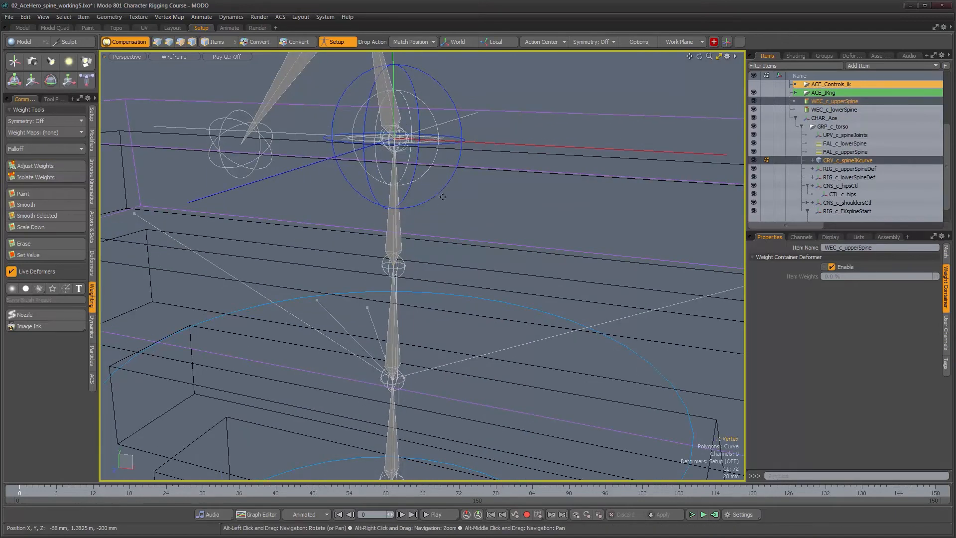
# - Restore the viewport layout and examine the constant values of the math nodes in the Spine schematic workspace
pyautogui.keyDown('alt'); pyautogui.moveTo(443, 197); pyautogui.dragTo(443, 193); pyautogui.keyUp('alt')
pyautogui.scroll(-3, 447, 224)
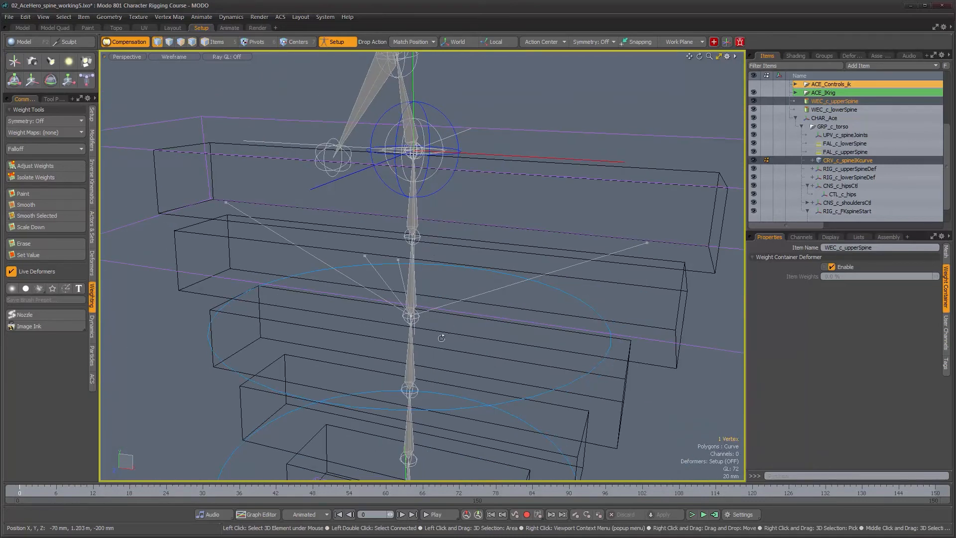
pyautogui.keyDown('alt'); pyautogui.keyDown('shift'); pyautogui.moveTo(441, 337); pyautogui.dragTo(445, 285); pyautogui.keyUp('shift'); pyautogui.keyUp('alt')
pyautogui.keyDown('alt'); pyautogui.moveTo(450, 357); pyautogui.dragTo(428, 346); pyautogui.keyUp('alt')
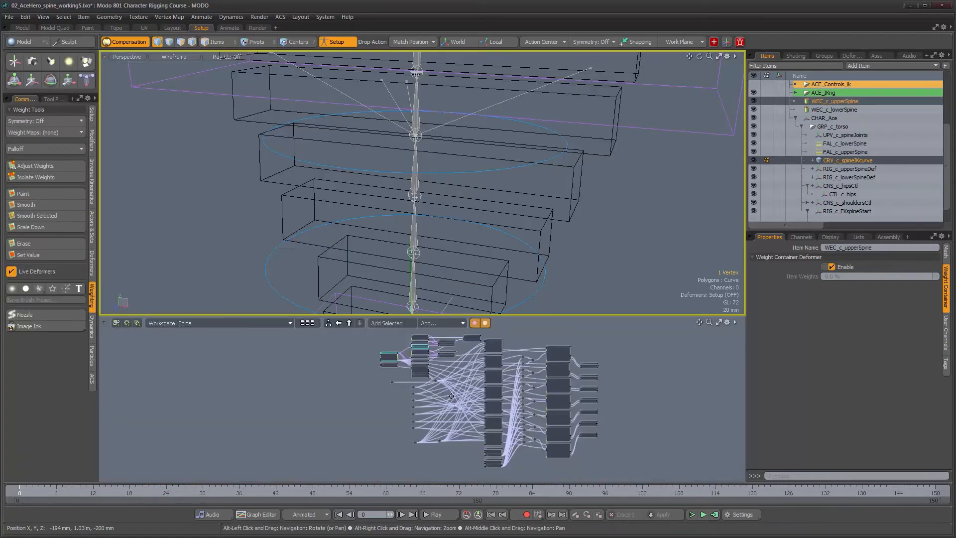
pyautogui.keyDown('alt'); pyautogui.moveTo(538, 399); pyautogui.dragTo(558, 407, button='right'); pyautogui.keyUp('alt')
pyautogui.keyDown('alt'); pyautogui.moveTo(285, 373); pyautogui.dragTo(335, 375); pyautogui.keyUp('alt')
pyautogui.keyDown('alt'); pyautogui.moveTo(344, 419); pyautogui.dragTo(334, 371); pyautogui.keyUp('alt')
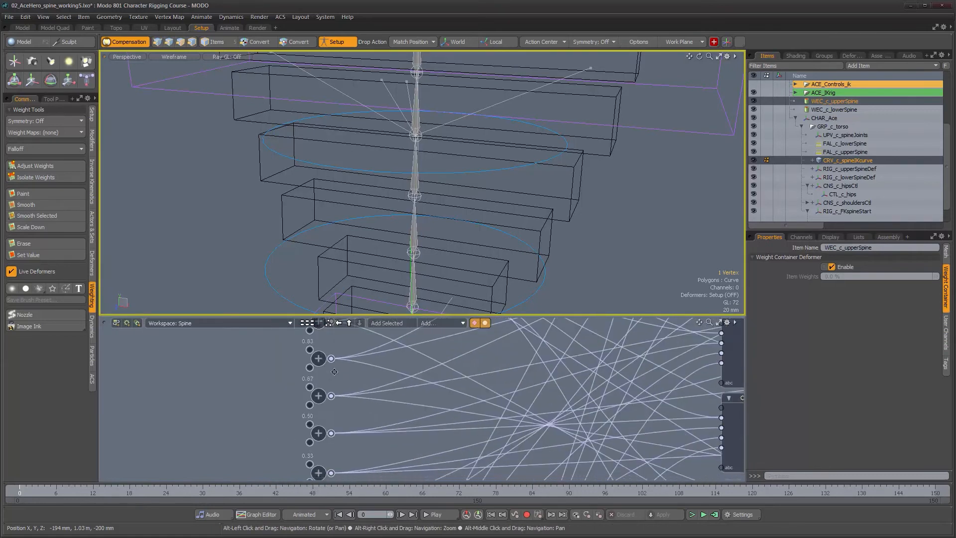
pyautogui.moveTo(351, 424)
pyautogui.keyDown('alt'); pyautogui.mouseDown()
pyautogui.moveTo(340, 351)
pyautogui.moveTo(331, 390)
pyautogui.moveTo(350, 433)
pyautogui.mouseUp(); pyautogui.keyUp('alt')
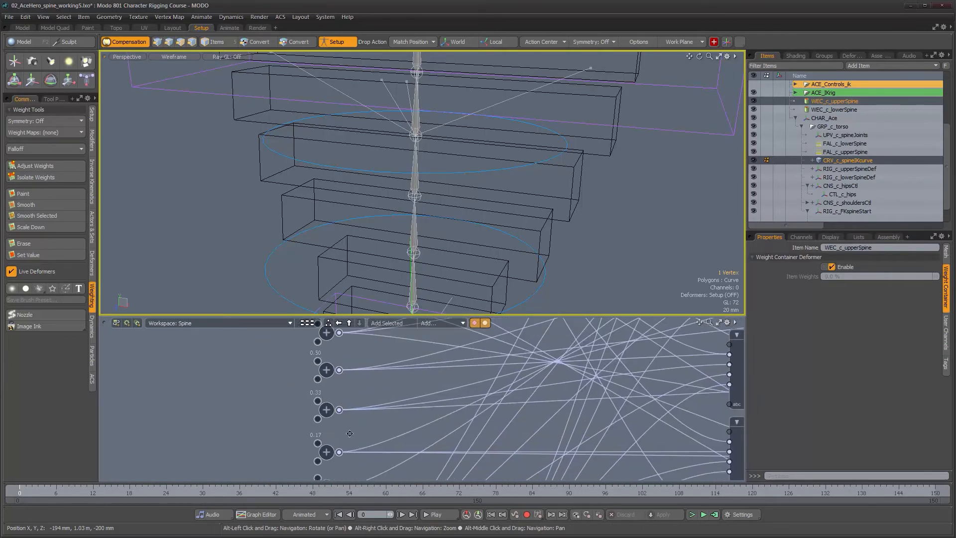
pyautogui.keyDown('alt'); pyautogui.moveTo(380, 383); pyautogui.dragTo(375, 429); pyautogui.keyUp('alt')
pyautogui.keyDown('alt'); pyautogui.moveTo(343, 328); pyautogui.dragTo(331, 361); pyautogui.keyUp('alt')
pyautogui.keyDown('alt'); pyautogui.moveTo(332, 412); pyautogui.dragTo(334, 456); pyautogui.keyUp('alt')
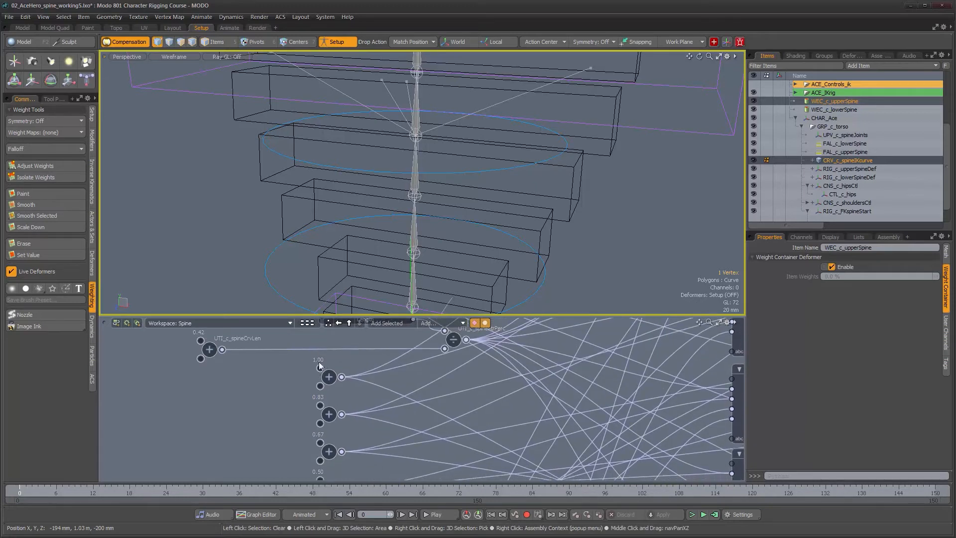
pyautogui.keyDown('alt'); pyautogui.moveTo(359, 416); pyautogui.dragTo(317, 363); pyautogui.keyUp('alt')
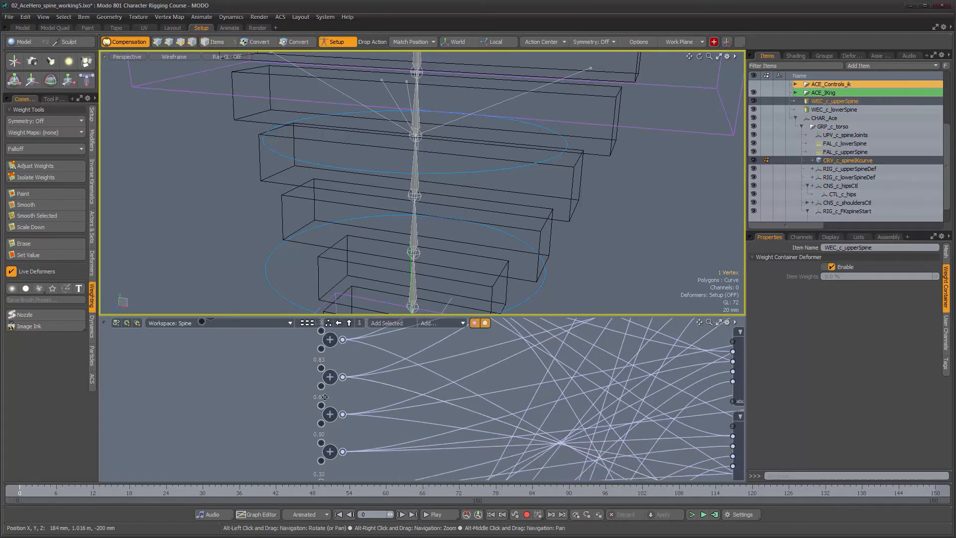
# - Select the spine curve vertex second from the top and lower its WEC_c_upperSpine weight with Adjust Weights
pyautogui.scroll(-5, 325, 397)
pyautogui.scroll(-3, 343, 391)
pyautogui.keyDown('alt'); pyautogui.moveTo(448, 239); pyautogui.dragTo(460, 232); pyautogui.keyUp('alt')
pyautogui.keyDown('ctrl'); pyautogui.keyDown('alt'); pyautogui.moveTo(460, 232); pyautogui.dragTo(435, 237); pyautogui.keyUp('alt'); pyautogui.keyUp('ctrl')
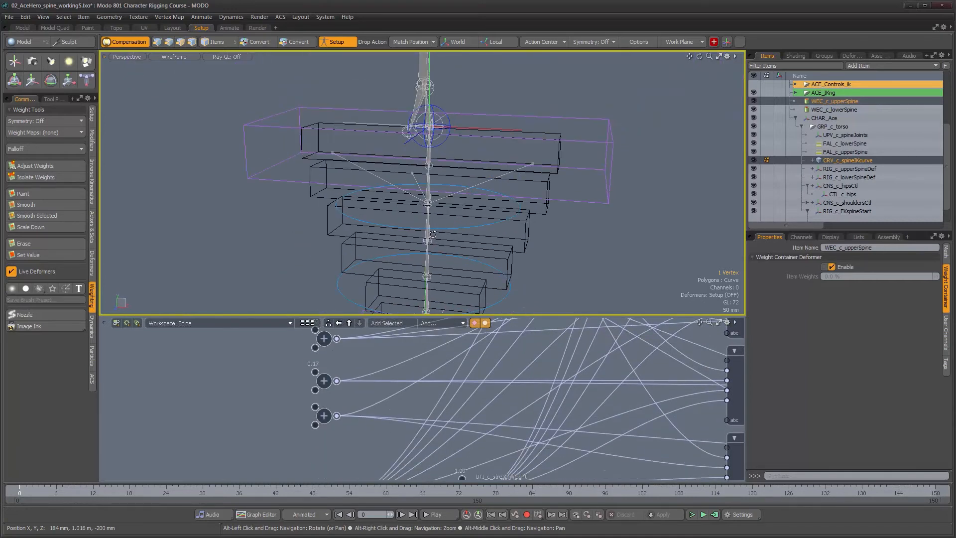
pyautogui.hotkey('ctrl', 'space')
pyautogui.keyDown('ctrl'); pyautogui.keyDown('alt'); pyautogui.moveTo(415, 229); pyautogui.dragTo(491, 220); pyautogui.keyUp('alt'); pyautogui.keyUp('ctrl')
pyautogui.keyDown('alt'); pyautogui.keyDown('shift'); pyautogui.moveTo(541, 170); pyautogui.dragTo(495, 208); pyautogui.keyUp('shift'); pyautogui.keyUp('alt')
pyautogui.keyDown('alt'); pyautogui.keyDown('shift'); pyautogui.moveTo(497, 271); pyautogui.dragTo(502, 61); pyautogui.keyUp('shift'); pyautogui.keyUp('alt')
pyautogui.moveTo(346, 153); pyautogui.dragTo(416, 229)
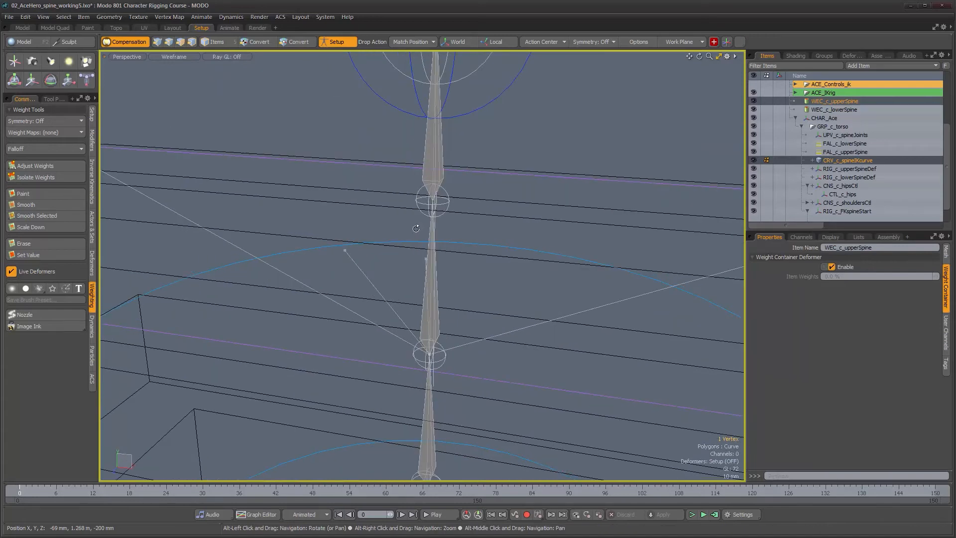
pyautogui.click(44, 166)
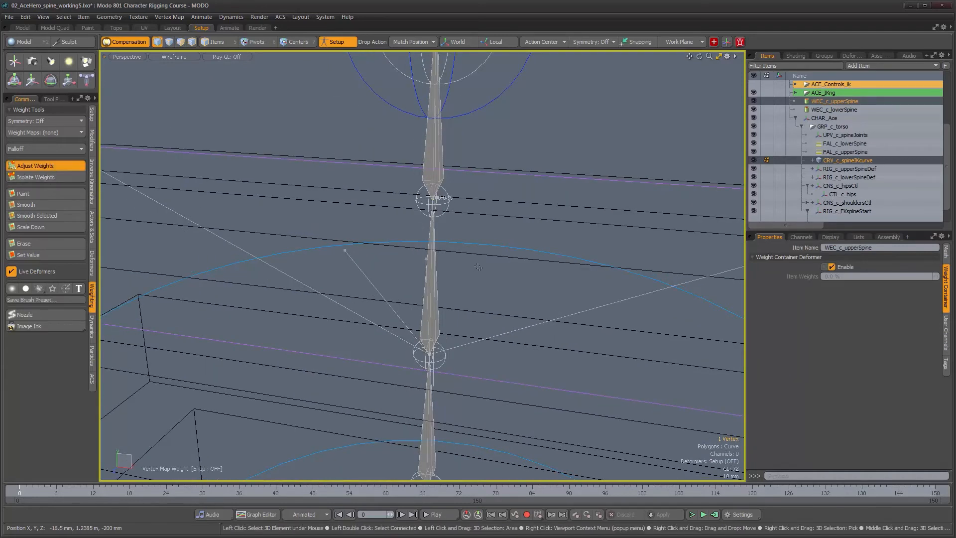
pyautogui.moveTo(432, 199); pyautogui.dragTo(422, 199)
# - Select the spine curve vertex third from the top and lower its WEC_c_upperSpine weight by 33%
pyautogui.keyDown('alt'); pyautogui.keyDown('shift'); pyautogui.moveTo(483, 292); pyautogui.dragTo(441, 214); pyautogui.keyUp('shift'); pyautogui.keyUp('alt')
pyautogui.press('q')
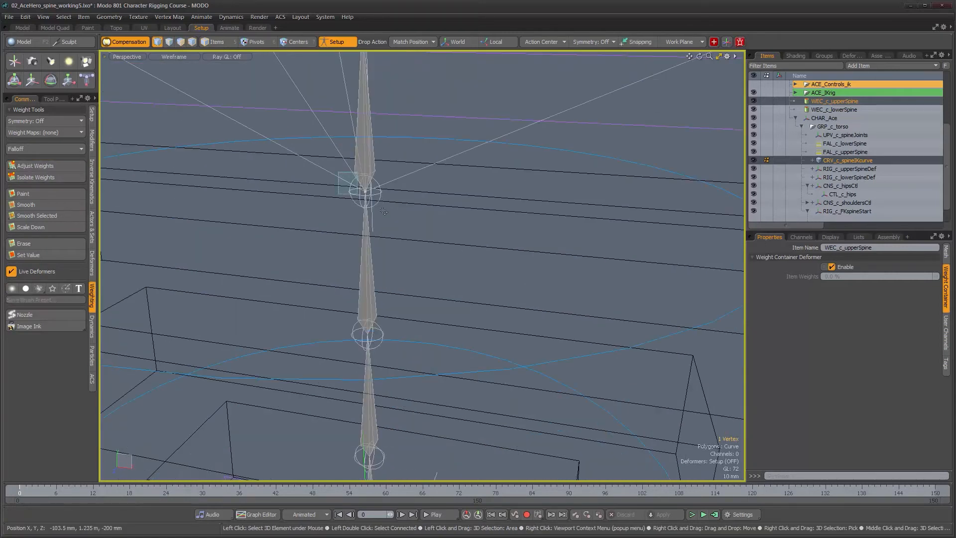
pyautogui.click(69, 169)
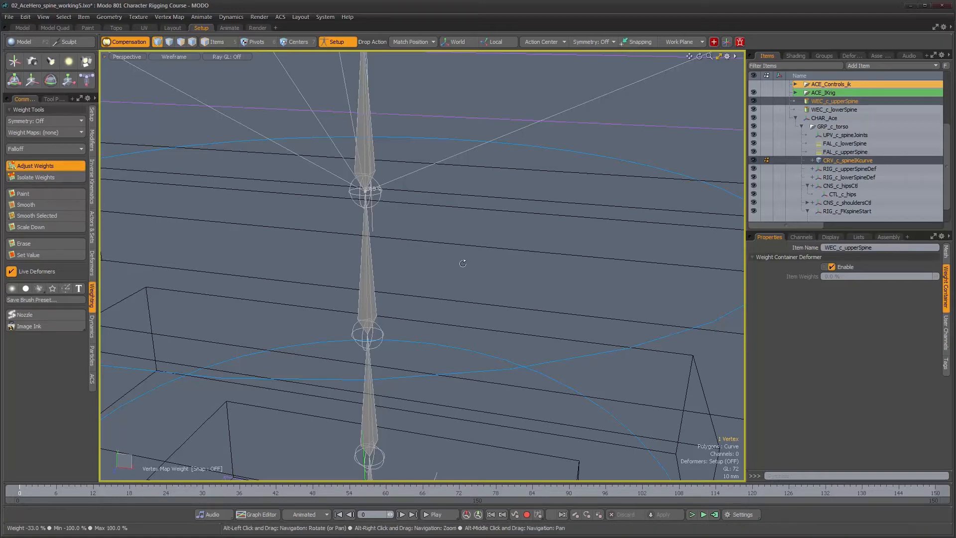
pyautogui.keyDown('alt'); pyautogui.moveTo(433, 263); pyautogui.dragTo(472, 265); pyautogui.keyUp('alt')
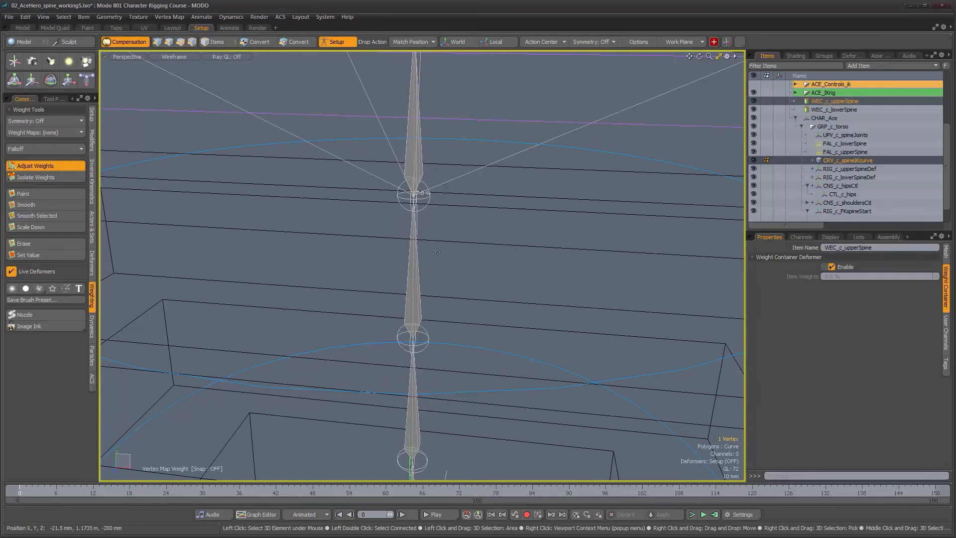
pyautogui.keyDown('alt'); pyautogui.moveTo(482, 265); pyautogui.dragTo(469, 269); pyautogui.keyUp('alt')
pyautogui.scroll(-1, 468, 268)
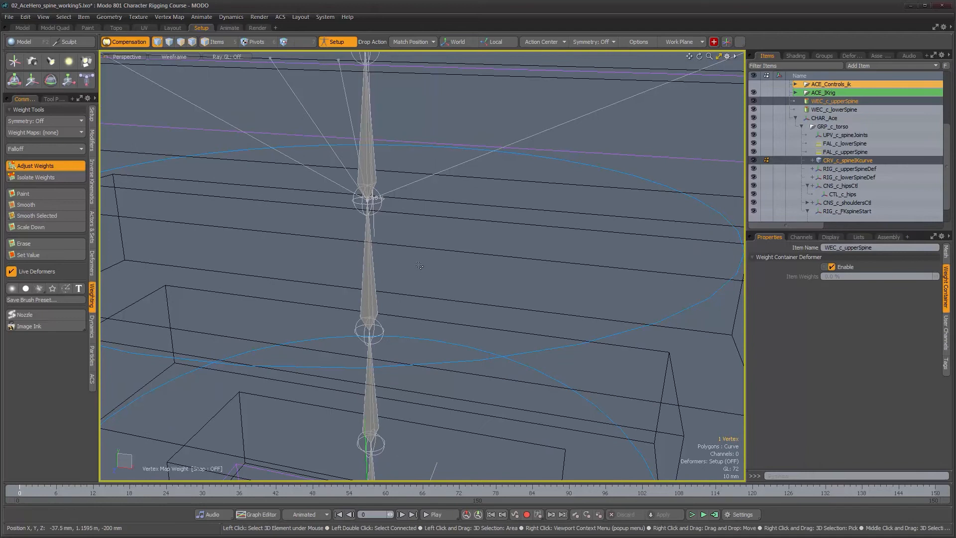
# - Select the middle vertex of the spine curve and lower its WEC_c_upperSpine weight by 50%
pyautogui.press('q')
pyautogui.moveTo(331, 314); pyautogui.dragTo(421, 255)
pyautogui.scroll(3, 422, 254)
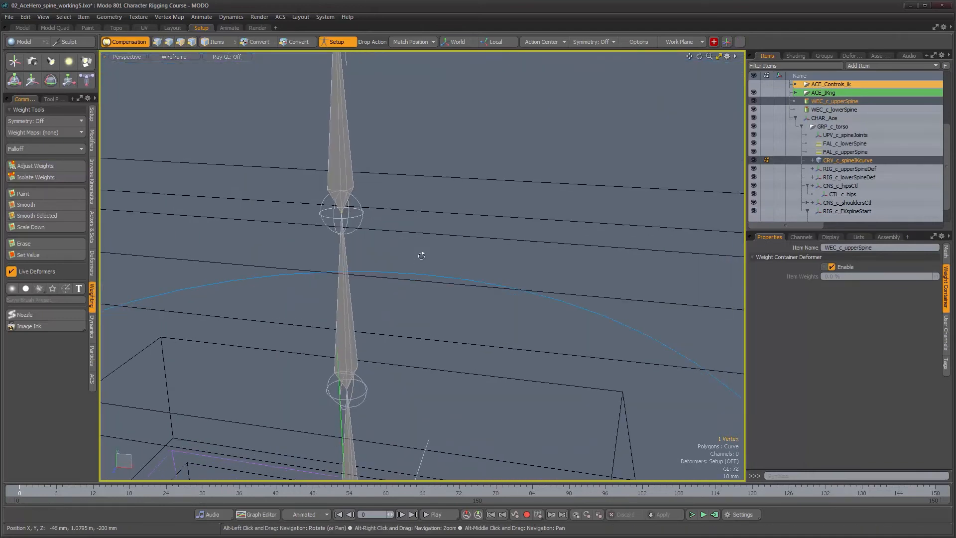
pyautogui.click(39, 165)
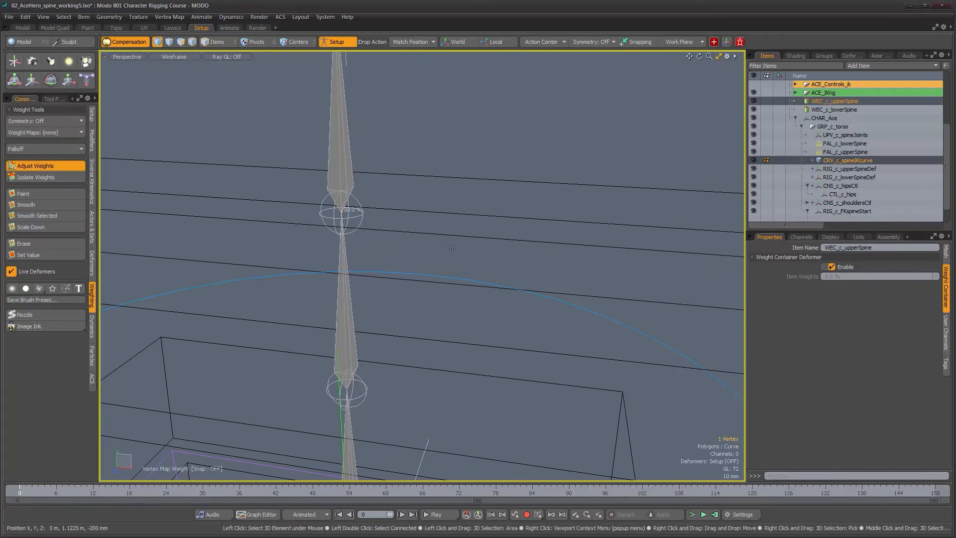
pyautogui.keyDown('alt'); pyautogui.moveTo(438, 252); pyautogui.dragTo(387, 190); pyautogui.keyUp('alt')
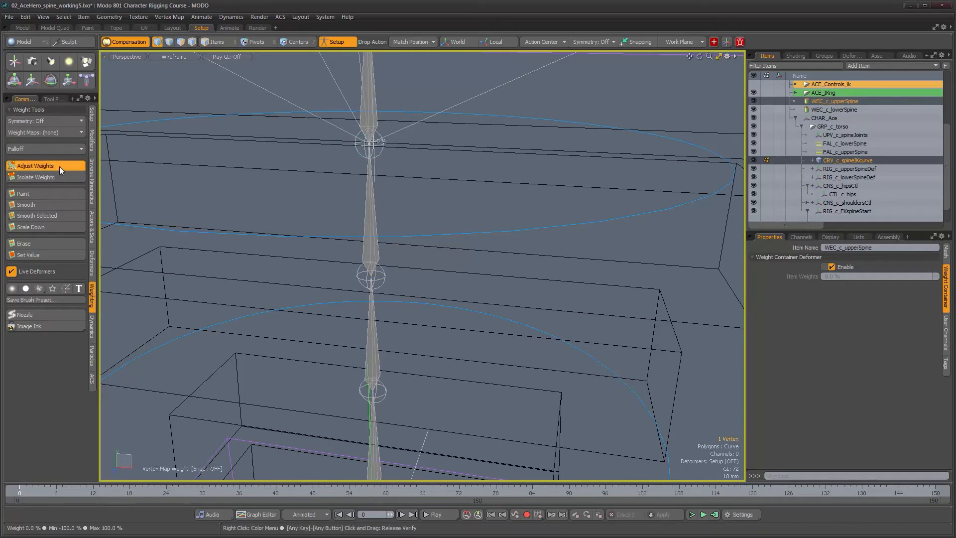
pyautogui.click(35, 166)
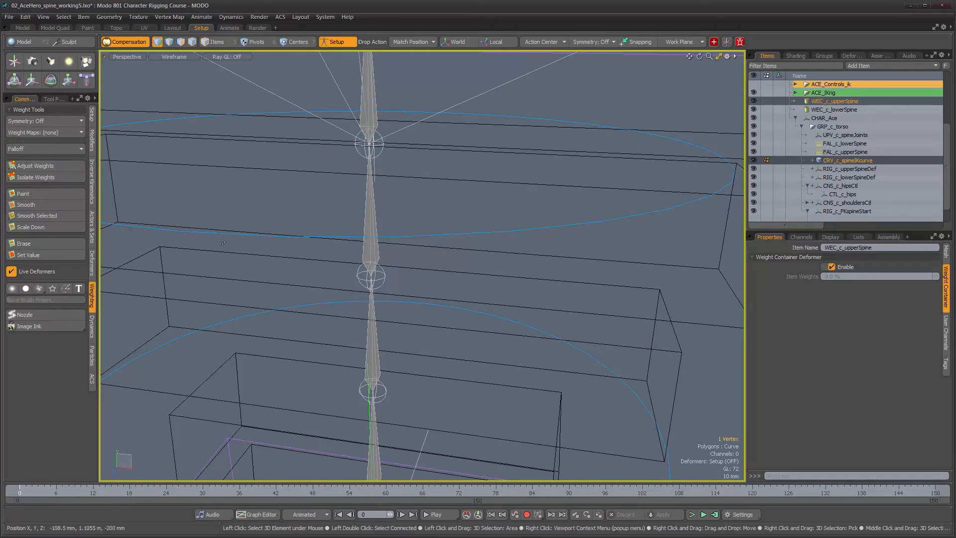
pyautogui.click(54, 165)
pyautogui.moveTo(412, 278); pyautogui.dragTo(403, 278)
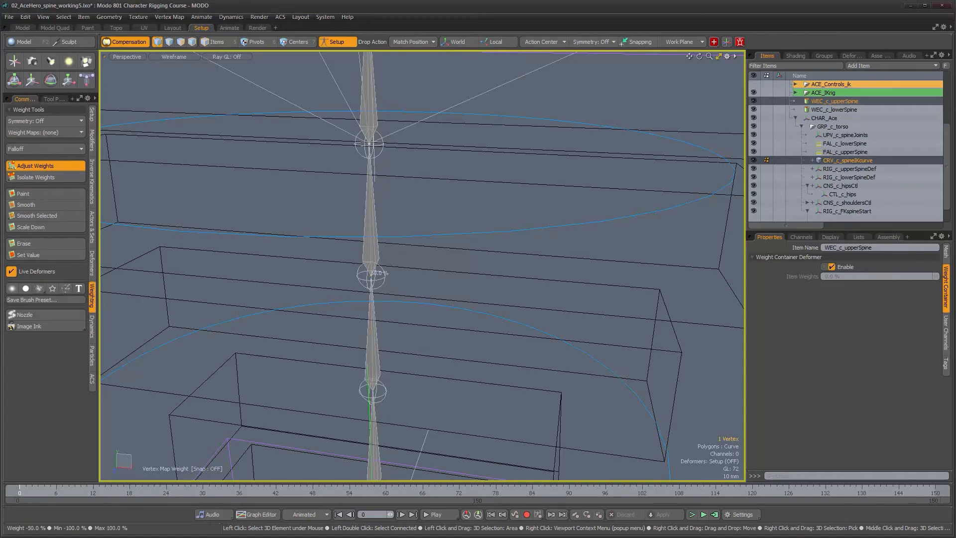
pyautogui.keyDown('alt'); pyautogui.moveTo(431, 214); pyautogui.dragTo(434, 236); pyautogui.keyUp('alt')
pyautogui.keyDown('alt'); pyautogui.moveTo(386, 162); pyautogui.dragTo(422, 128); pyautogui.keyUp('alt')
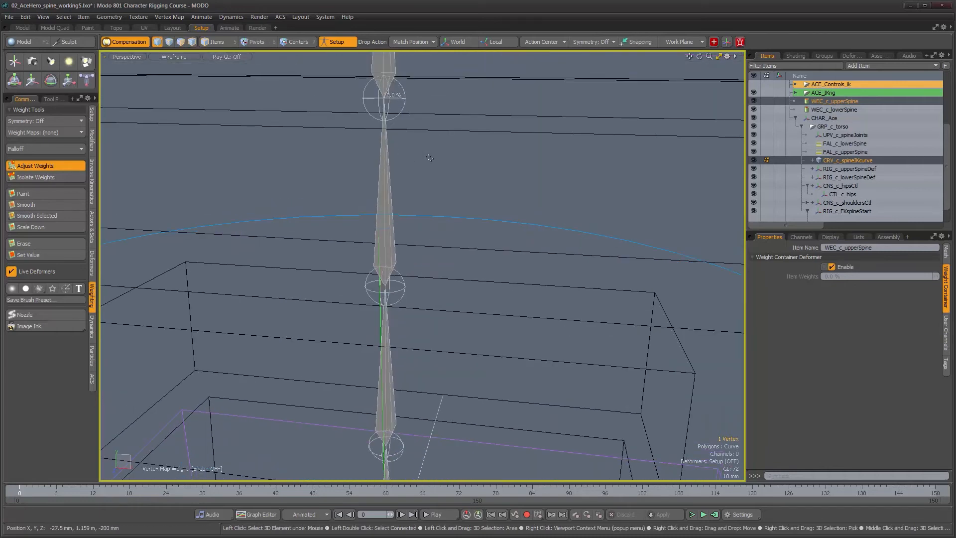
# - Select the spine curve vertex third from the bottom and lower its WEC_c_upperSpine weight by 67%
pyautogui.press('space')
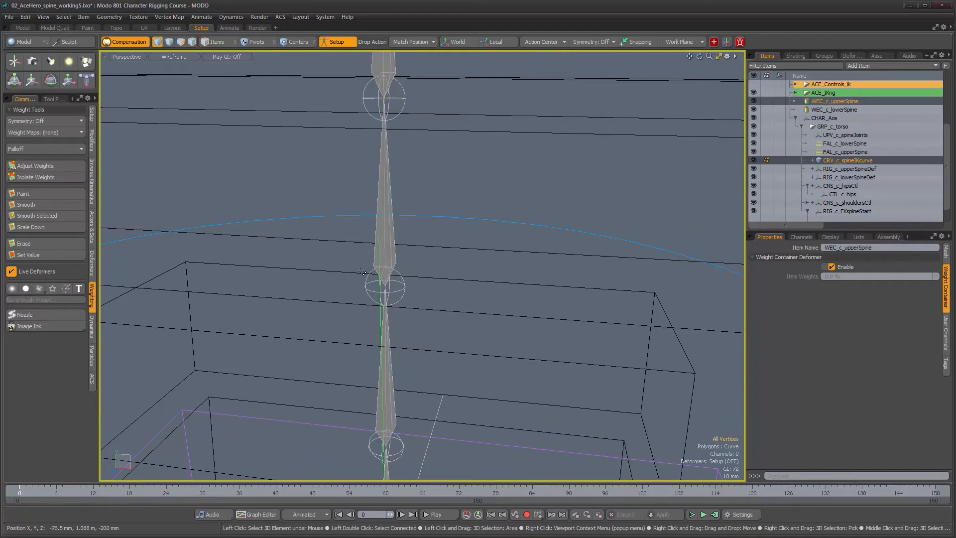
pyautogui.click(65, 168)
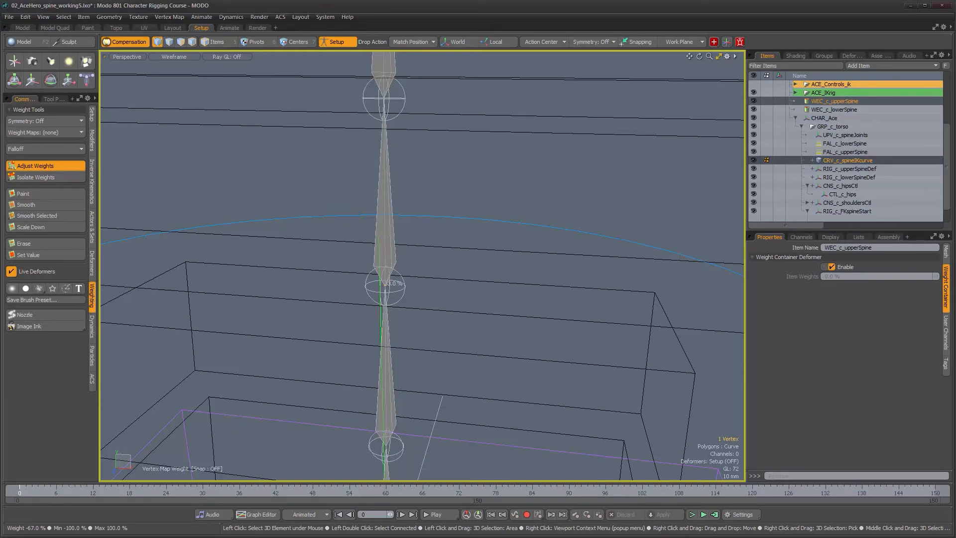
pyautogui.keyDown('alt'); pyautogui.keyDown('shift'); pyautogui.moveTo(501, 326); pyautogui.dragTo(471, 126); pyautogui.keyUp('shift'); pyautogui.keyUp('alt')
pyautogui.press('q')
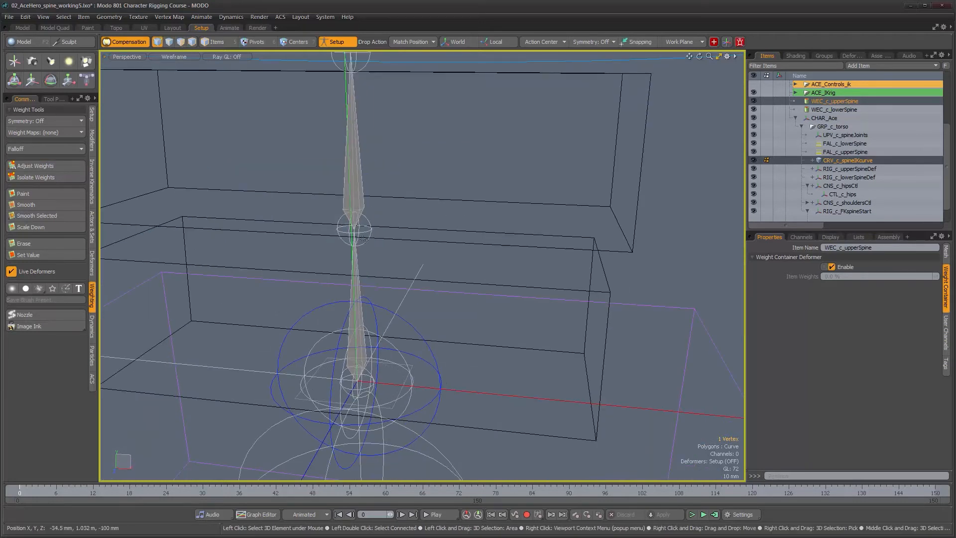
# - Lower the WEC_c_upperSpine weight of the spine curve's second-lowest vertex to 17% and of its bottom vertex to 0%
pyautogui.click(42, 166)
pyautogui.moveTo(543, 264); pyautogui.dragTo(513, 265)
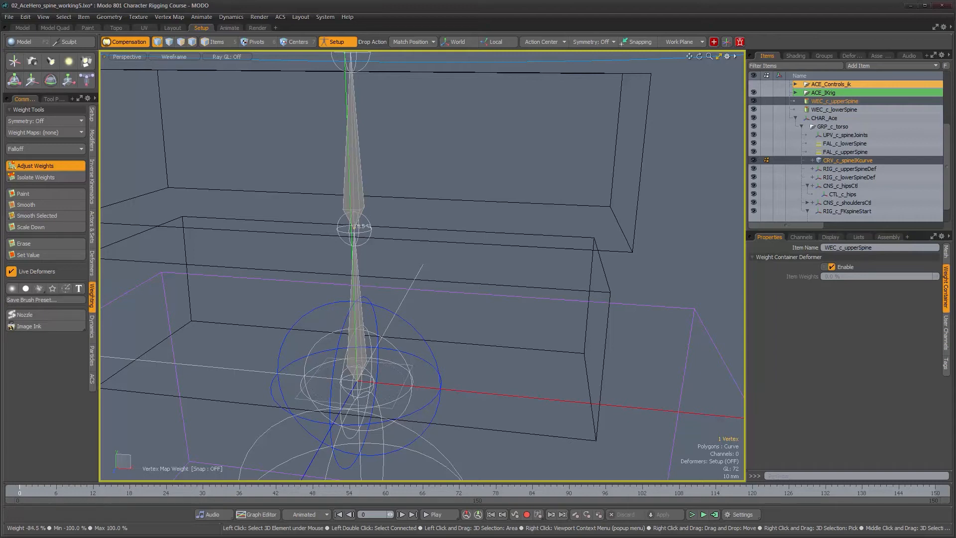
pyautogui.press('q')
pyautogui.click(18, 167)
pyautogui.press('q')
# - Select all vertices of the spine curve and check their WEC_c_upperSpine weights along the spine with Adjust Weights
pyautogui.scroll(-4, 497, 286)
pyautogui.keyDown('alt'); pyautogui.moveTo(510, 282); pyautogui.dragTo(490, 301, button='middle'); pyautogui.keyUp('alt')
pyautogui.keyDown('alt'); pyautogui.moveTo(490, 301); pyautogui.dragTo(321, 117); pyautogui.keyUp('alt')
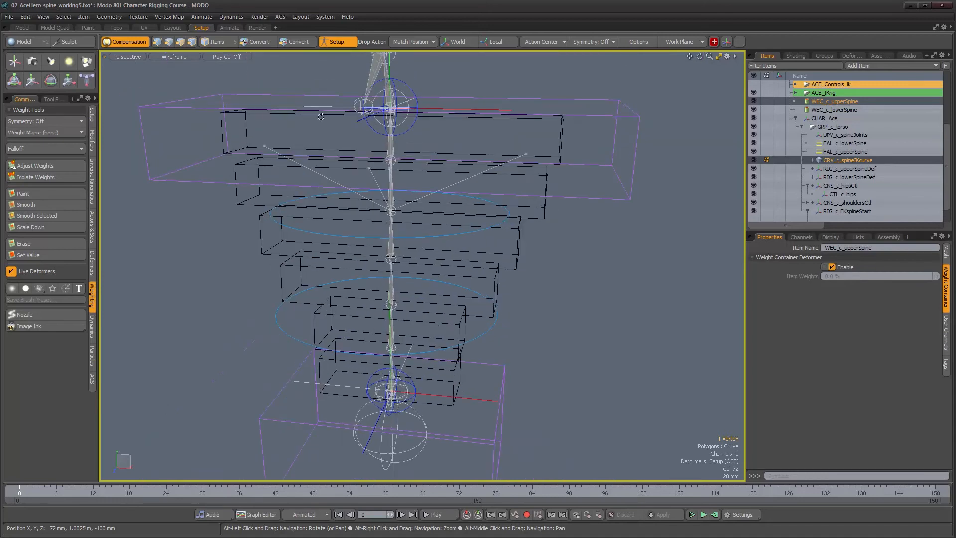
pyautogui.moveTo(321, 84); pyautogui.dragTo(462, 433)
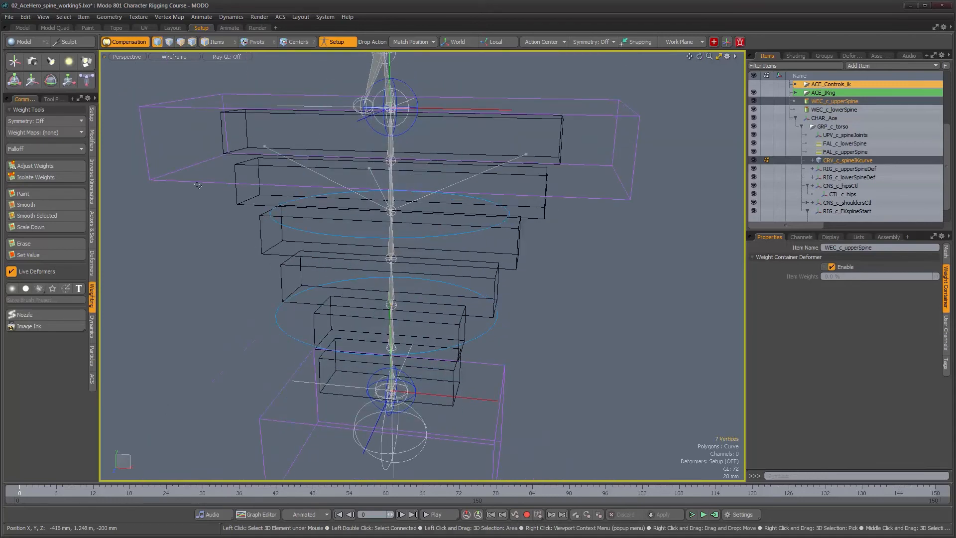
pyautogui.click(39, 166)
pyautogui.scroll(5, 410, 234)
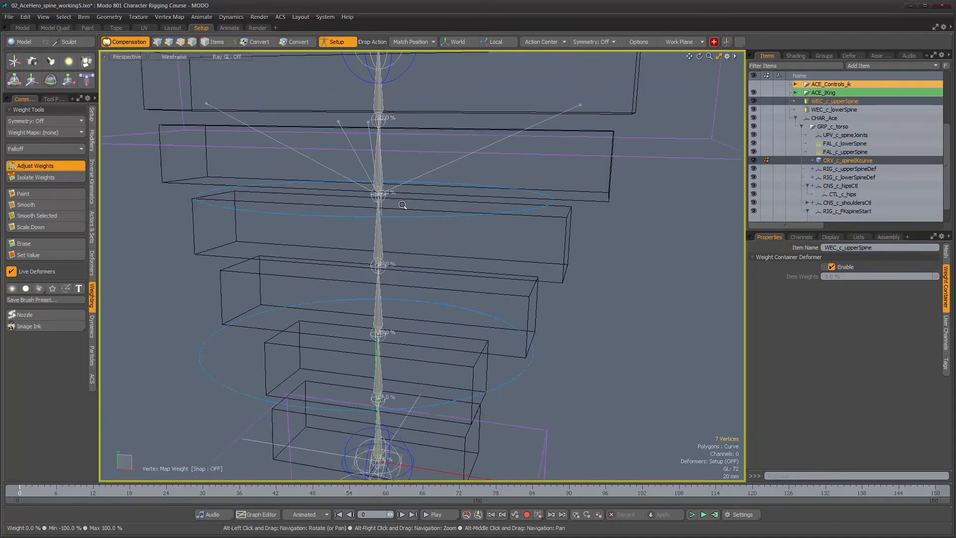
pyautogui.scroll(5, 411, 234)
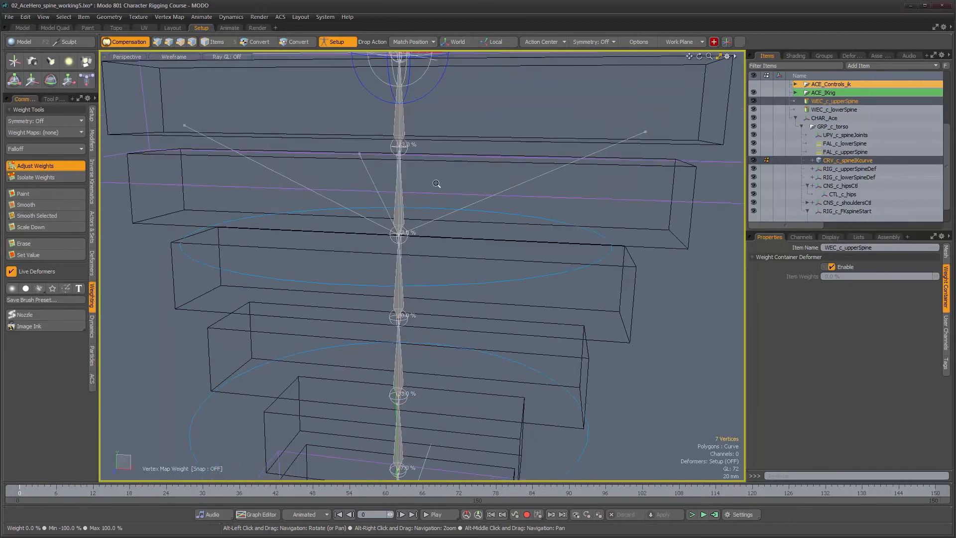
pyautogui.keyDown('alt'); pyautogui.moveTo(449, 248); pyautogui.dragTo(455, 223); pyautogui.keyUp('alt')
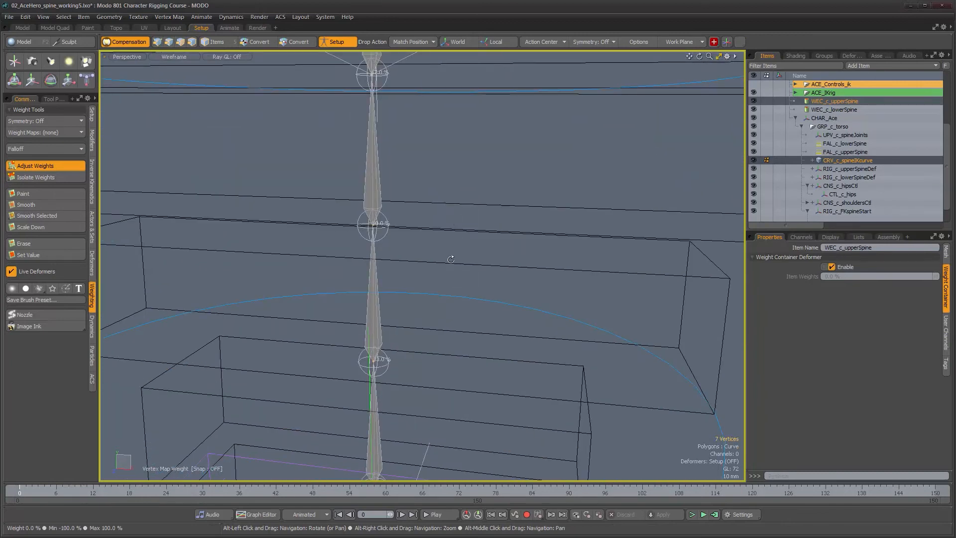
pyautogui.keyDown('alt'); pyautogui.moveTo(450, 258); pyautogui.dragTo(448, 259); pyautogui.keyUp('alt')
pyautogui.keyDown('alt'); pyautogui.moveTo(449, 426); pyautogui.dragTo(449, 277, button='middle'); pyautogui.keyUp('alt')
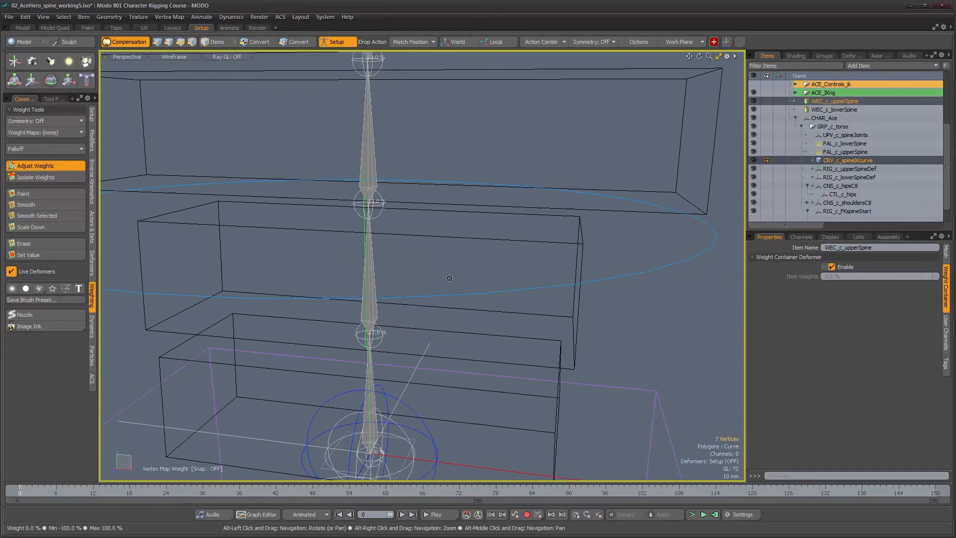
pyautogui.keyDown('alt'); pyautogui.moveTo(449, 278); pyautogui.dragTo(478, 265); pyautogui.keyUp('alt')
# - Select WEC_c_lowerSpine together with the spine curve and lower the weight of the second-lowest vertex by 17%
pyautogui.click(835, 109)
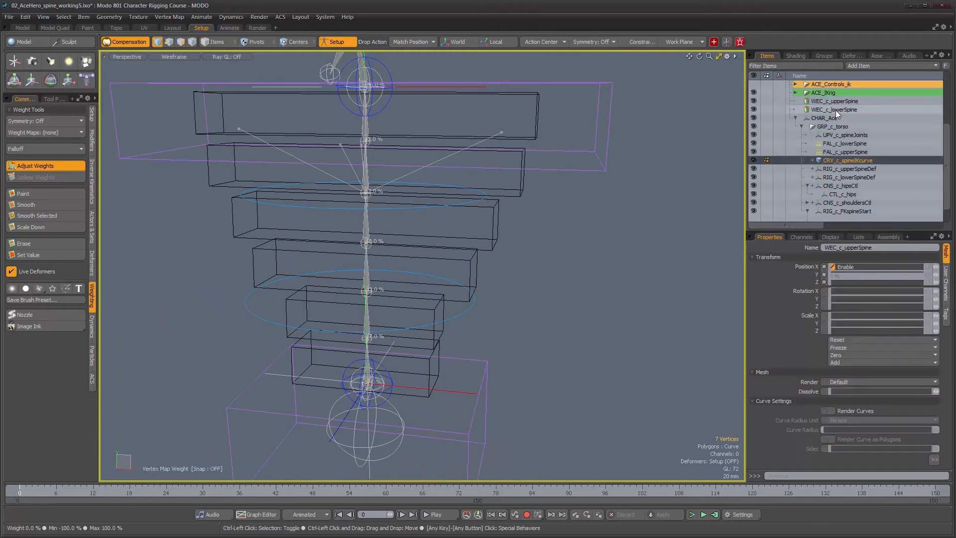
pyautogui.keyDown('alt'); pyautogui.moveTo(418, 241); pyautogui.dragTo(420, 414); pyautogui.keyUp('alt')
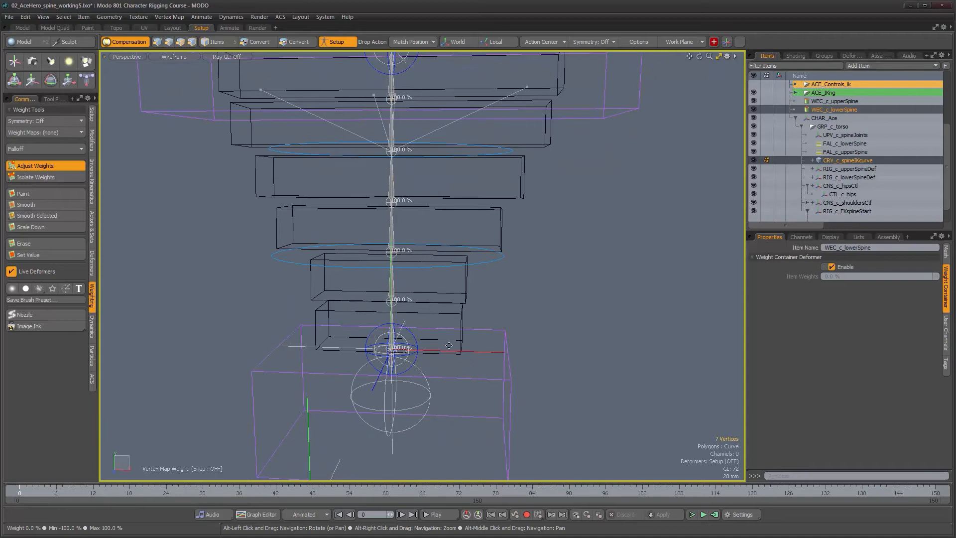
pyautogui.keyDown('alt'); pyautogui.moveTo(449, 345); pyautogui.dragTo(447, 362); pyautogui.keyUp('alt')
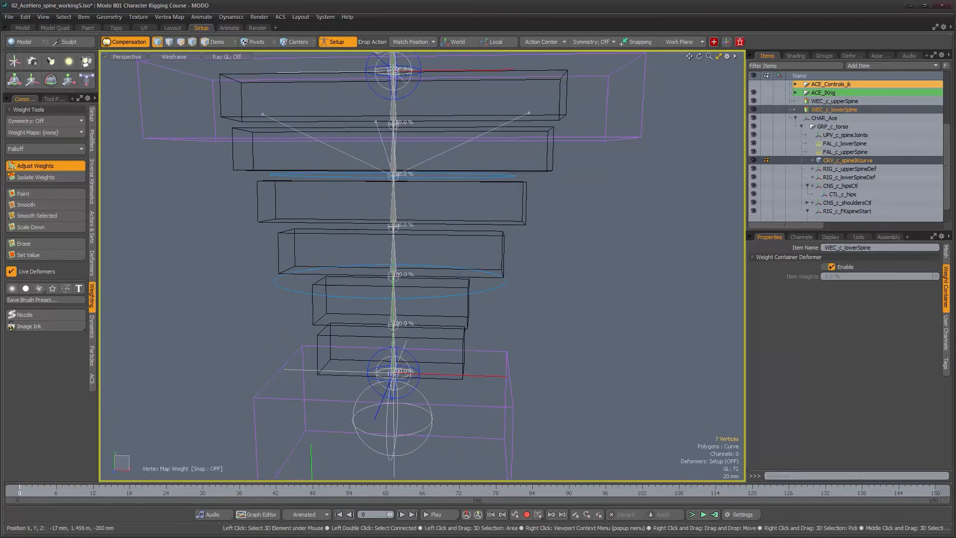
pyautogui.scroll(-2, 450, 198)
pyautogui.keyDown('alt'); pyautogui.keyDown('shift'); pyautogui.moveTo(450, 198); pyautogui.dragTo(457, 223); pyautogui.keyUp('shift'); pyautogui.keyUp('alt')
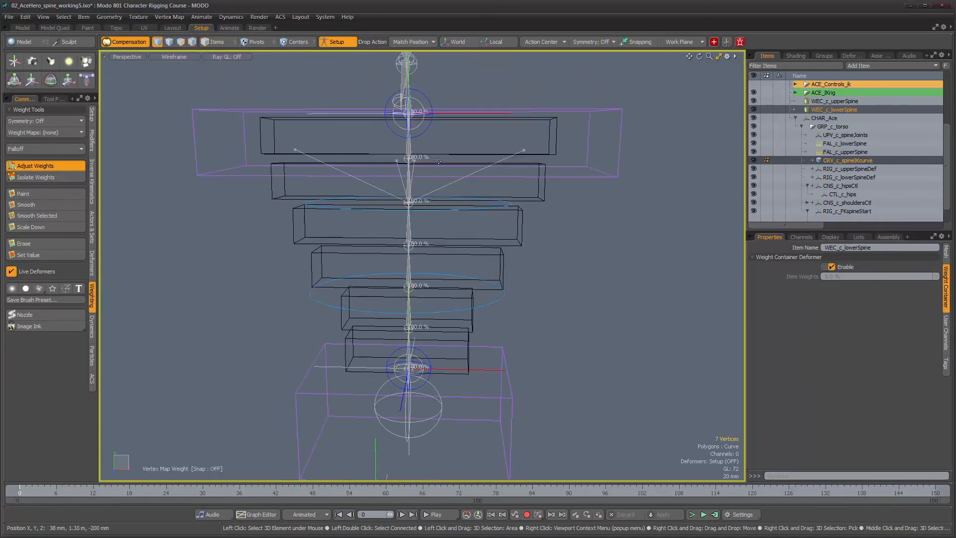
pyautogui.scroll(3, 466, 306)
pyautogui.keyDown('alt'); pyautogui.keyDown('shift'); pyautogui.moveTo(493, 292); pyautogui.dragTo(490, 285); pyautogui.keyUp('shift'); pyautogui.keyUp('alt')
pyautogui.press('q')
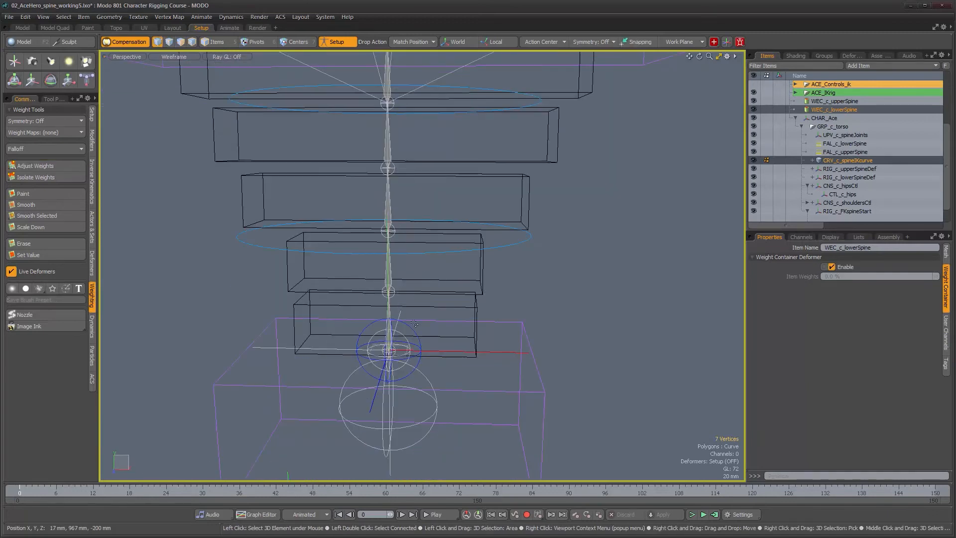
pyautogui.scroll(2, 437, 305)
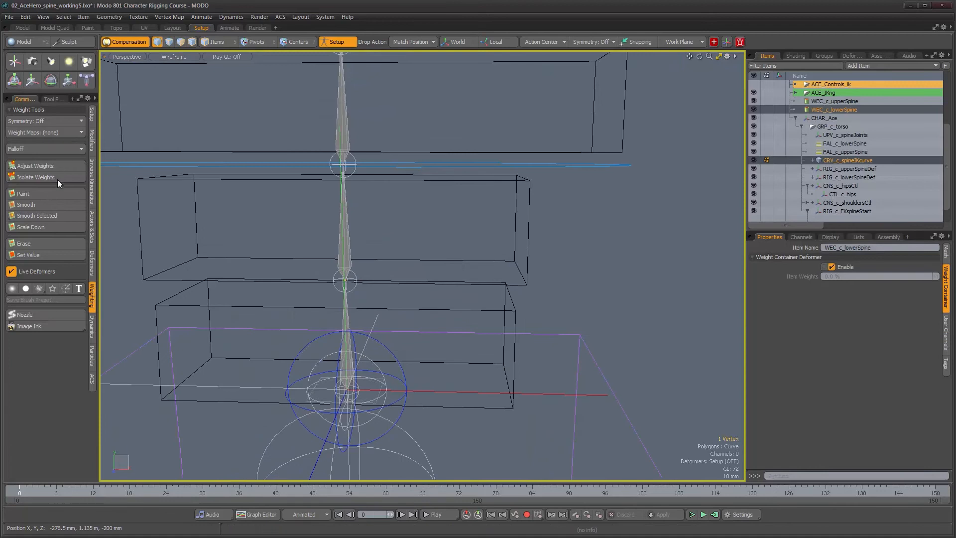
pyautogui.click(48, 166)
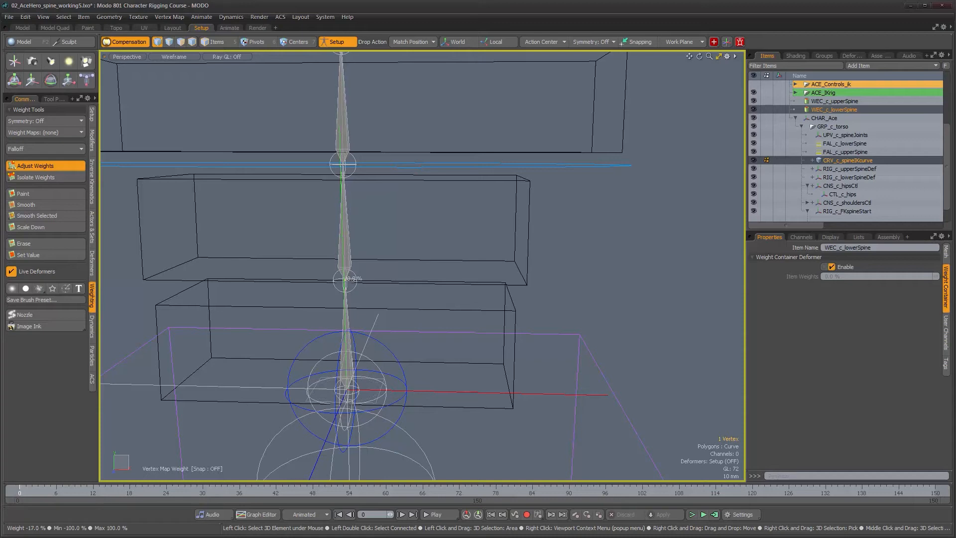
pyautogui.press('q')
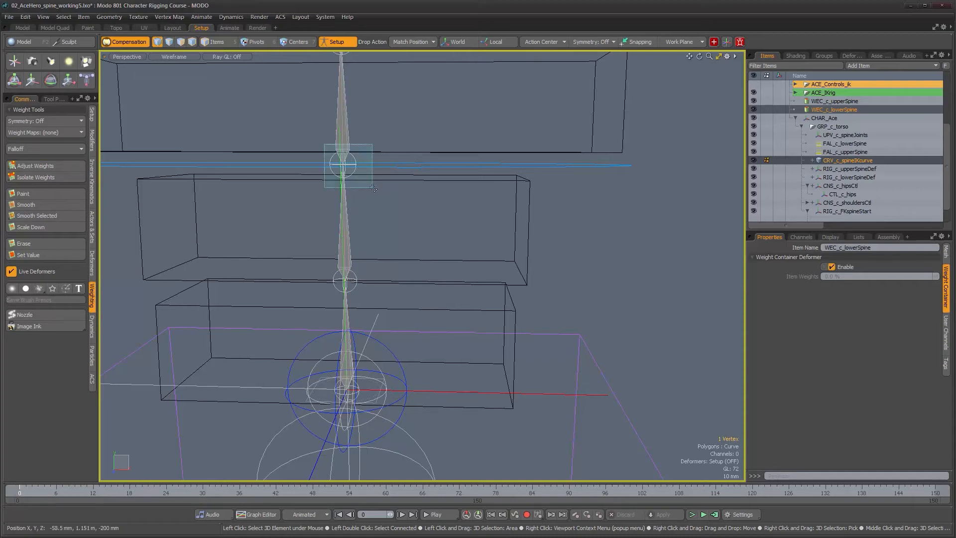
# - Lower the WEC_c_lowerSpine weight of the third vertex from the bottom by 34% and of the middle vertex by about 50%
pyautogui.click(44, 166)
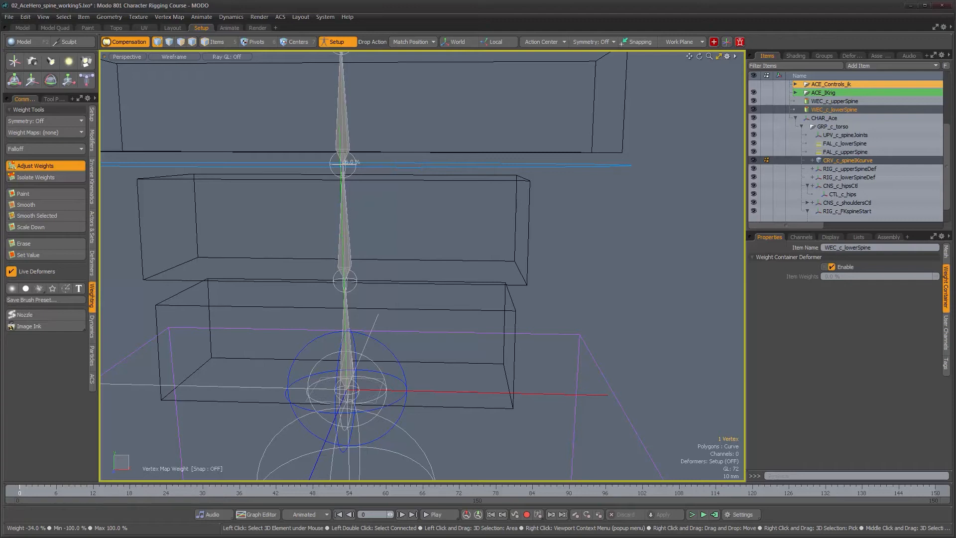
pyautogui.press('q')
pyautogui.keyDown('alt'); pyautogui.keyDown('shift'); pyautogui.moveTo(352, 158); pyautogui.dragTo(355, 245); pyautogui.keyUp('shift'); pyautogui.keyUp('alt')
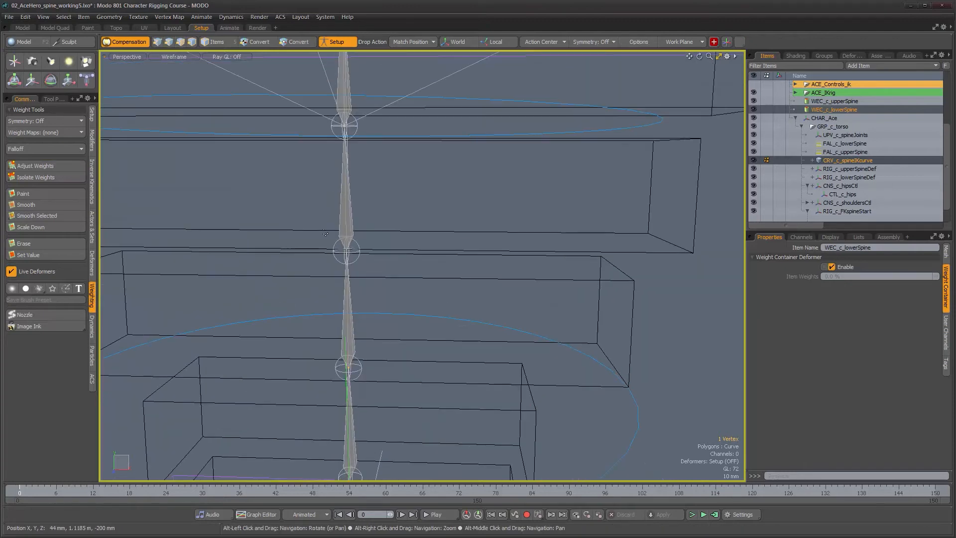
pyautogui.click(29, 165)
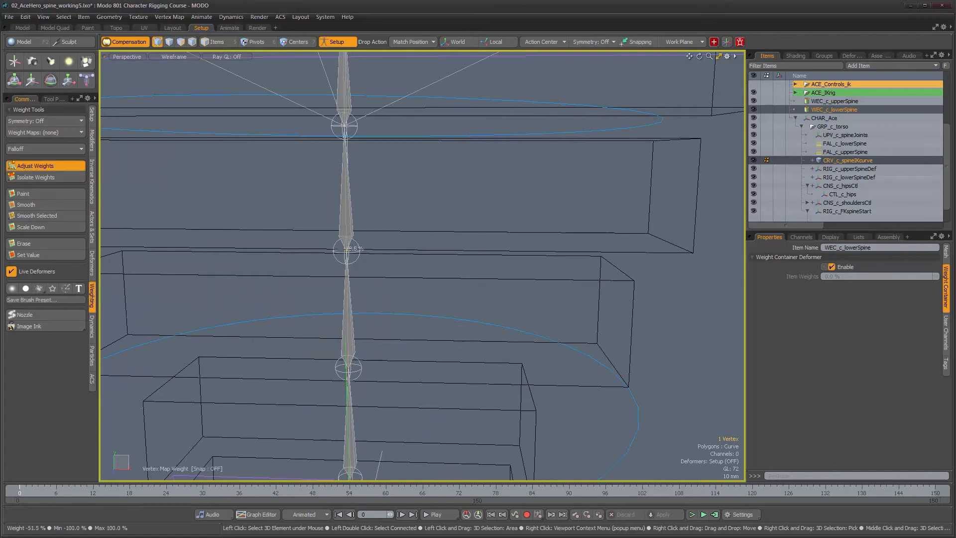
pyautogui.keyDown('alt'); pyautogui.moveTo(495, 280); pyautogui.dragTo(295, 213); pyautogui.keyUp('alt')
pyautogui.press('q')
# - Lower the WEC_c_lowerSpine weight of the spine curve vertex third from the top by 67%
pyautogui.click(56, 165)
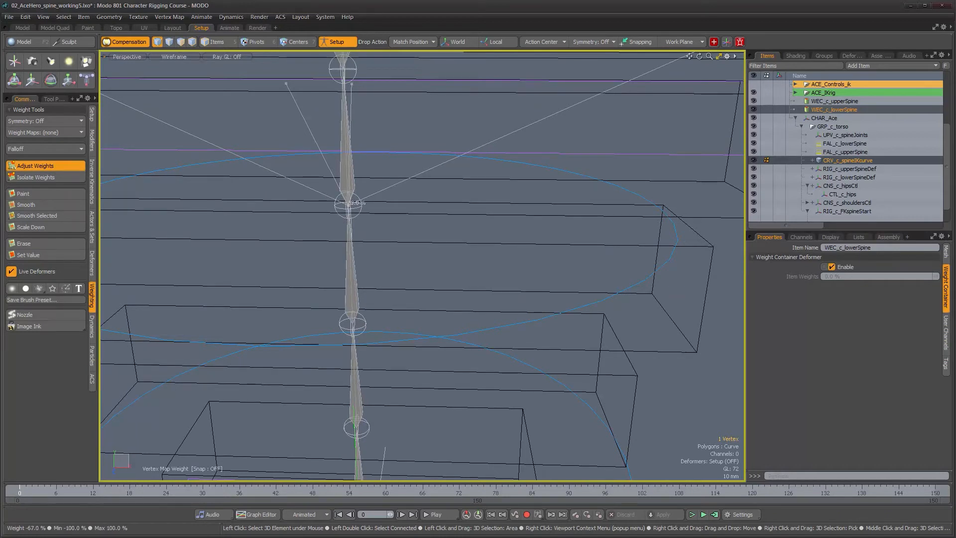
pyautogui.keyDown('alt'); pyautogui.keyDown('shift'); pyautogui.moveTo(432, 152); pyautogui.dragTo(452, 273); pyautogui.keyUp('shift'); pyautogui.keyUp('alt')
pyautogui.press('q')
# - Lower the WEC_c_lowerSpine weight of the second vertex from the top by about 83%, and adjust the top vertex's weight
pyautogui.moveTo(351, 186); pyautogui.dragTo(396, 217)
pyautogui.click(48, 165)
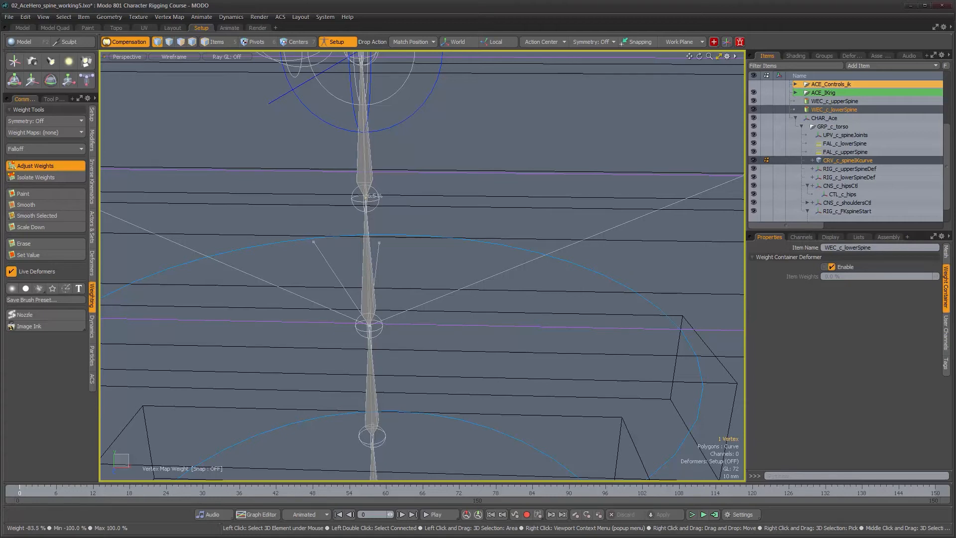
pyautogui.press('space')
pyautogui.keyDown('alt'); pyautogui.keyDown('shift'); pyautogui.moveTo(385, 54); pyautogui.dragTo(377, 249); pyautogui.keyUp('shift'); pyautogui.keyUp('alt')
pyautogui.click(52, 165)
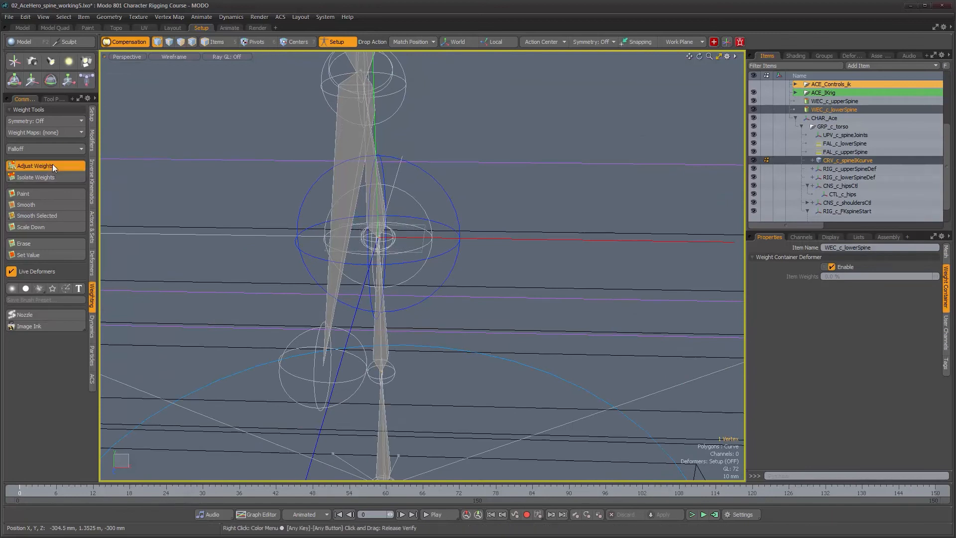
pyautogui.press('space')
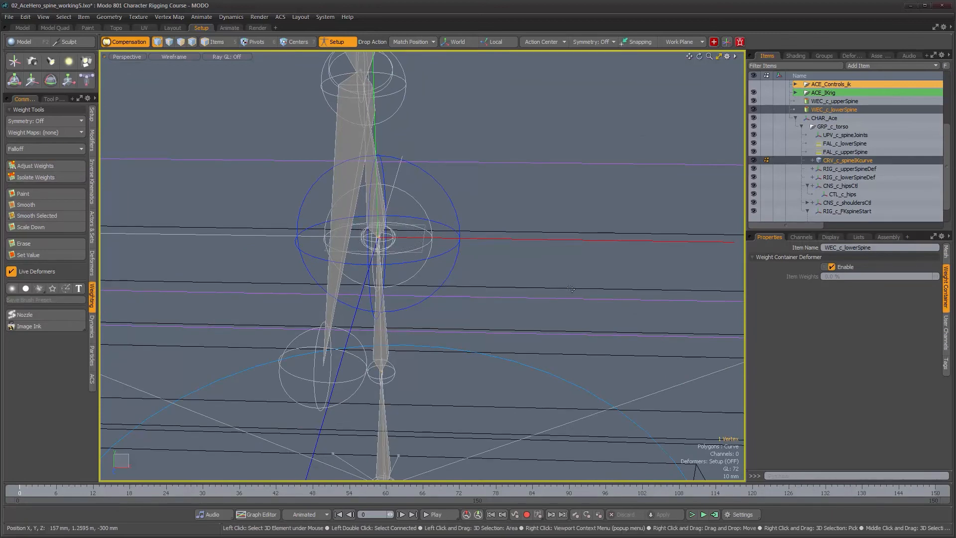
# - Switch to item selection and select only the CRV_c_spineIKcurve item
pyautogui.keyDown('ctrl'); pyautogui.keyDown('alt'); pyautogui.moveTo(564, 284); pyautogui.dragTo(498, 286); pyautogui.keyUp('alt'); pyautogui.keyUp('ctrl')
pyautogui.keyDown('alt'); pyautogui.keyDown('shift'); pyautogui.moveTo(536, 423); pyautogui.dragTo(470, 266); pyautogui.keyUp('shift'); pyautogui.keyUp('alt')
pyautogui.moveTo(470, 265)
pyautogui.keyDown('ctrl'); pyautogui.keyDown('alt'); pyautogui.mouseDown()
pyautogui.moveTo(491, 265)
pyautogui.moveTo(475, 266)
pyautogui.mouseUp(); pyautogui.keyUp('alt'); pyautogui.keyUp('ctrl')
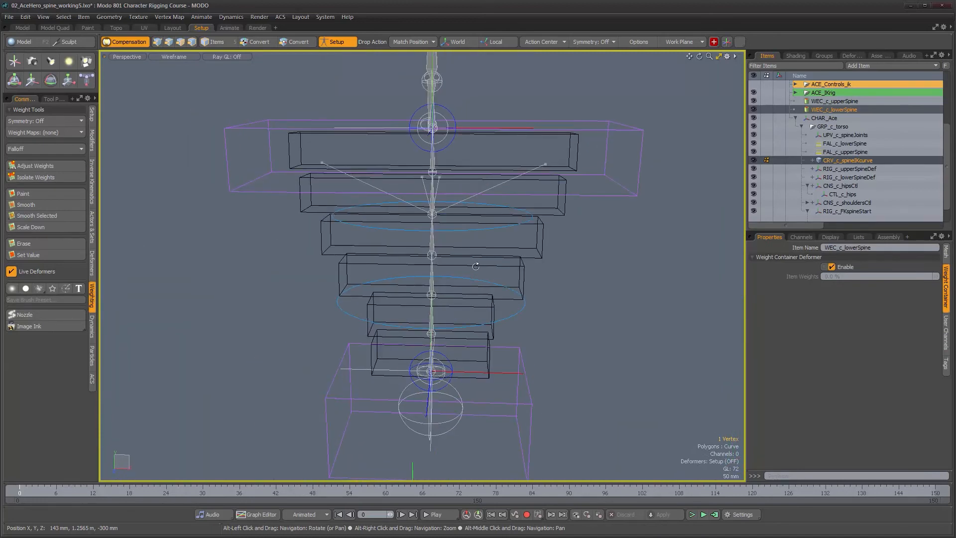
pyautogui.press('5')
pyautogui.keyDown('ctrl'); pyautogui.keyDown('alt'); pyautogui.moveTo(577, 281); pyautogui.dragTo(530, 263); pyautogui.keyUp('alt'); pyautogui.keyUp('ctrl')
pyautogui.keyDown('alt'); pyautogui.moveTo(530, 264); pyautogui.dragTo(531, 254); pyautogui.keyUp('alt')
pyautogui.scroll(-1, 530, 254)
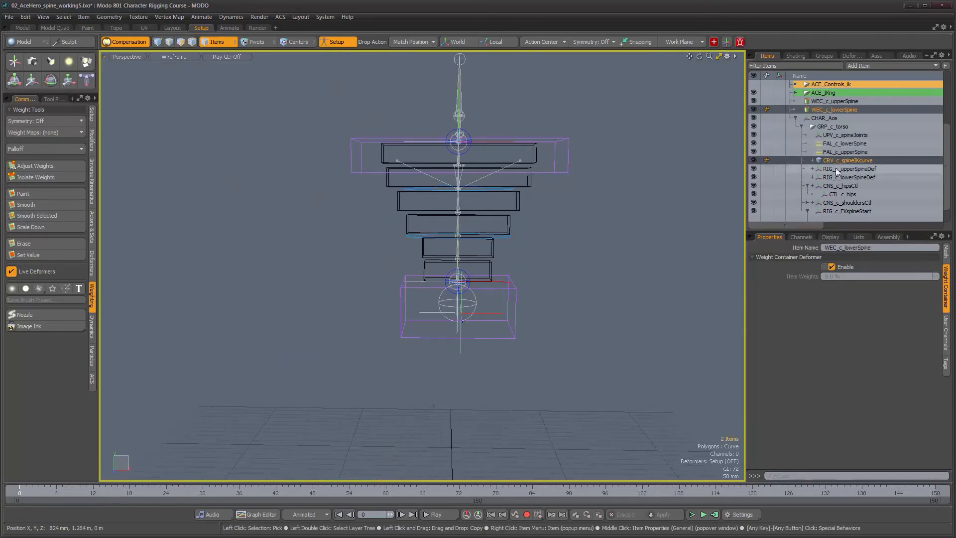
pyautogui.click(858, 162)
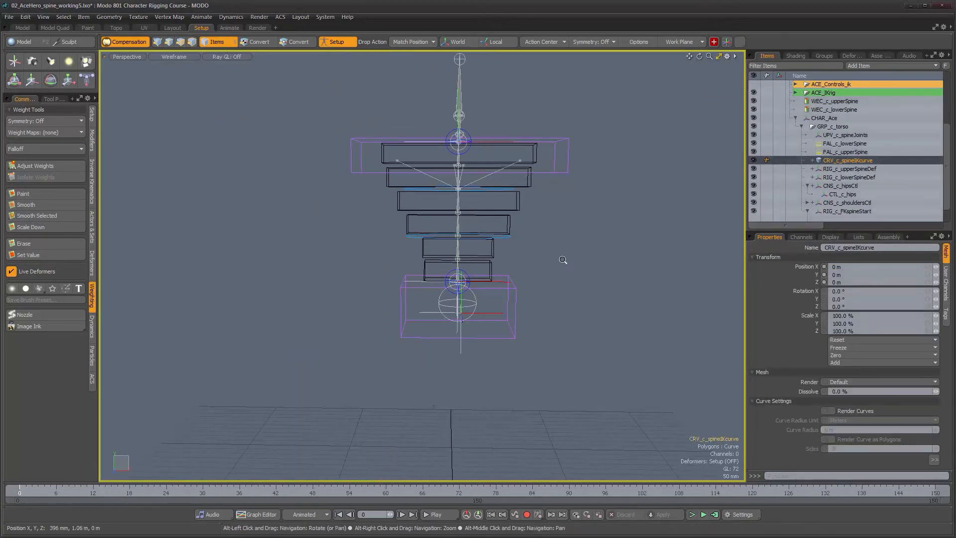
# - Turn off setup mode and set the viewport shading to Advanced OpenGL
pyautogui.scroll(-2, 563, 258)
pyautogui.keyDown('alt'); pyautogui.keyDown('shift'); pyautogui.moveTo(563, 257); pyautogui.dragTo(504, 252); pyautogui.keyUp('shift'); pyautogui.keyUp('alt')
pyautogui.scroll(-2, 504, 251)
pyautogui.click(338, 42)
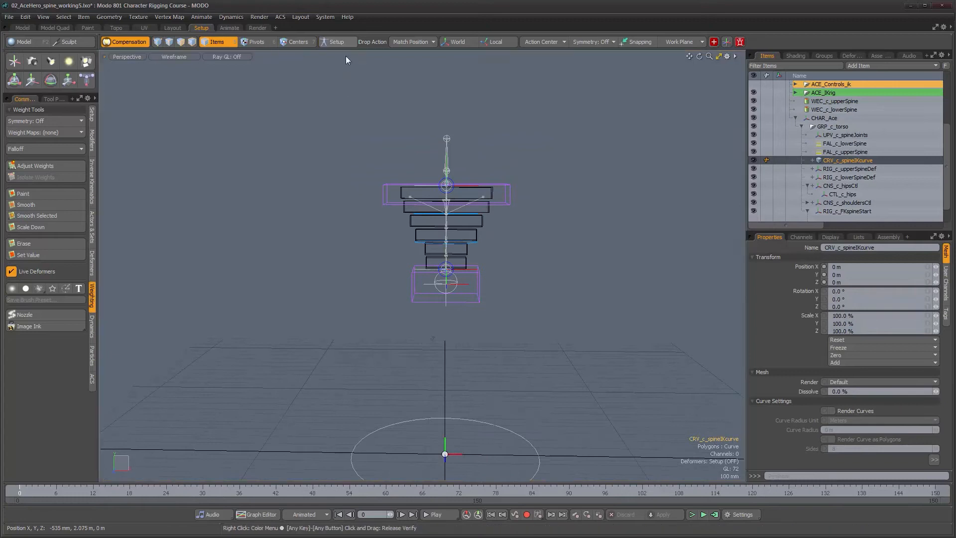
pyautogui.scroll(-4, 595, 352)
pyautogui.keyDown('alt'); pyautogui.keyDown('shift'); pyautogui.moveTo(557, 357); pyautogui.dragTo(515, 319); pyautogui.keyUp('shift'); pyautogui.keyUp('alt')
pyautogui.hotkey('ctrl', '2')
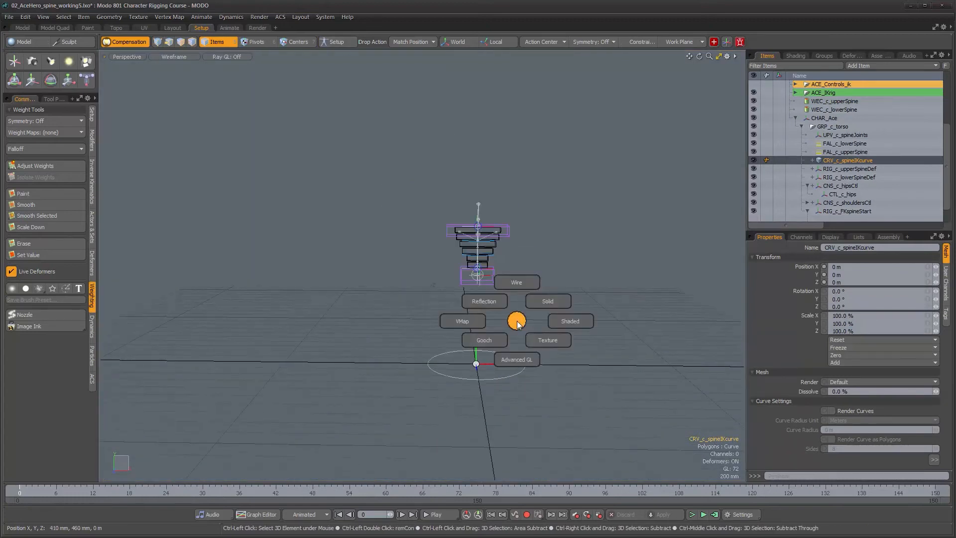
pyautogui.click(519, 360)
# - Move the CHAR_Ace master control to -2.495 m in X and inspect how the spine joints follow
pyautogui.click(521, 366)
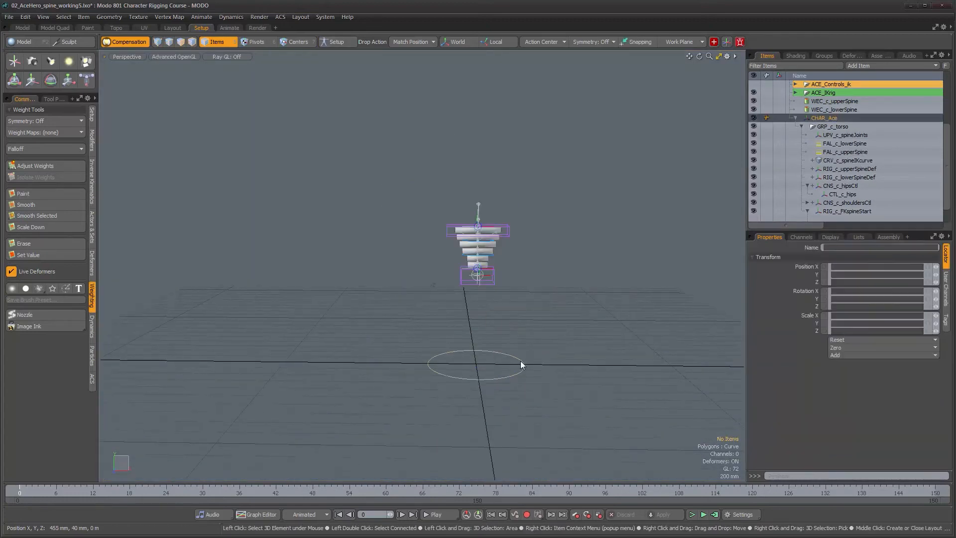
pyautogui.press('w')
pyautogui.moveTo(521, 364); pyautogui.dragTo(486, 276)
pyautogui.moveTo(352, 363); pyautogui.dragTo(287, 363)
pyautogui.keyDown('alt'); pyautogui.moveTo(233, 312); pyautogui.dragTo(349, 311, button='right'); pyautogui.keyUp('alt')
pyautogui.keyDown('alt'); pyautogui.moveTo(288, 242); pyautogui.dragTo(353, 312, button='middle'); pyautogui.keyUp('alt')
pyautogui.keyDown('alt'); pyautogui.moveTo(333, 280); pyautogui.dragTo(363, 244, button='right'); pyautogui.keyUp('alt')
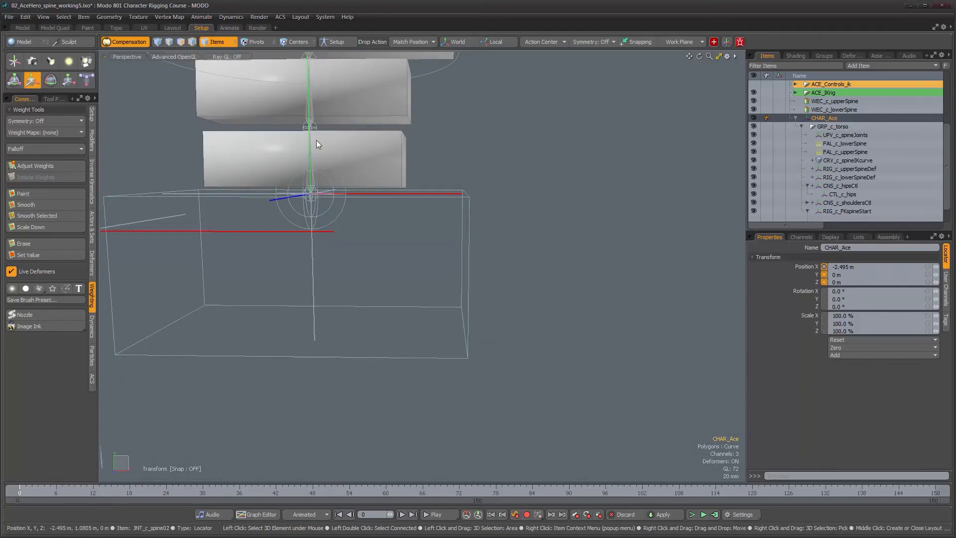
pyautogui.keyDown('alt'); pyautogui.moveTo(362, 228); pyautogui.dragTo(501, 338, button='right'); pyautogui.keyUp('alt')
pyautogui.keyDown('alt'); pyautogui.moveTo(500, 338); pyautogui.dragTo(421, 318, button='middle'); pyautogui.keyUp('alt')
pyautogui.keyDown('alt'); pyautogui.moveTo(441, 323); pyautogui.dragTo(444, 319); pyautogui.keyUp('alt')
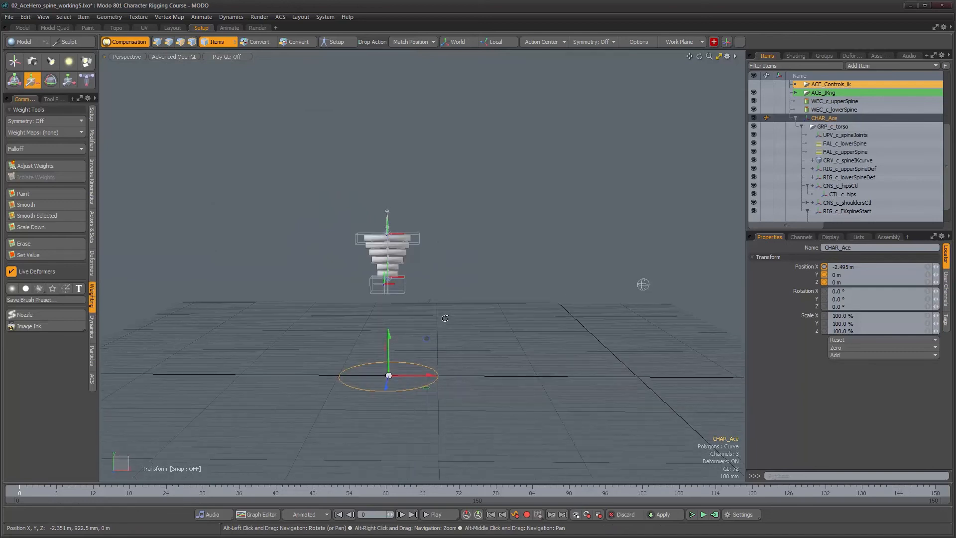
# - Scale the CHAR_Ace master control uniformly to 134% as a test and undo the scaling
pyautogui.keyDown('alt'); pyautogui.moveTo(401, 354); pyautogui.dragTo(484, 378); pyautogui.keyUp('alt')
pyautogui.press('r')
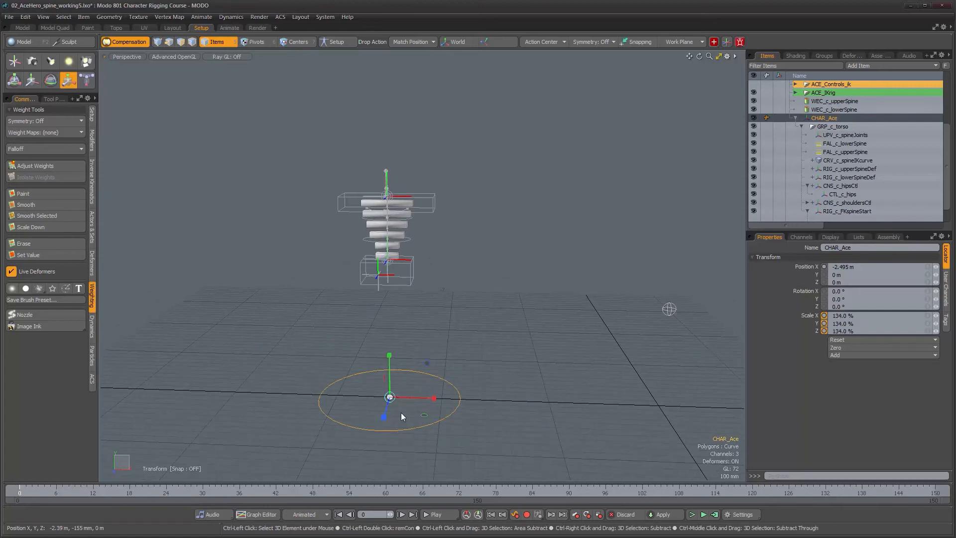
pyautogui.hotkey('ctrl', 'z')
# - Show the Spine schematic alongside the viewport and set Value A of the UTI_c_noStretchWeight node to 1
pyautogui.press('KP_0')
pyautogui.keyDown('alt'); pyautogui.moveTo(383, 478); pyautogui.dragTo(383, 418); pyautogui.keyUp('alt')
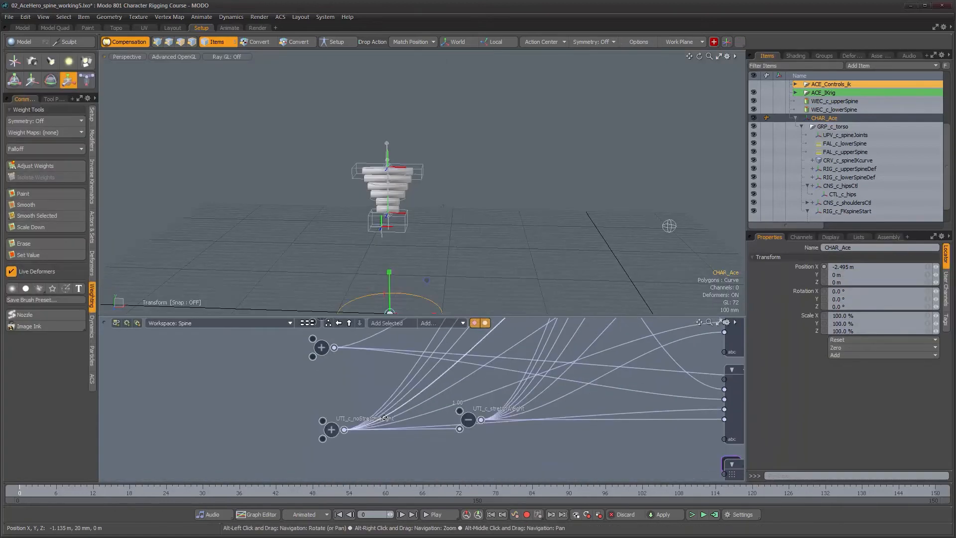
pyautogui.click(384, 418)
pyautogui.click(845, 257)
pyautogui.write('1')
pyautogui.press('Return')
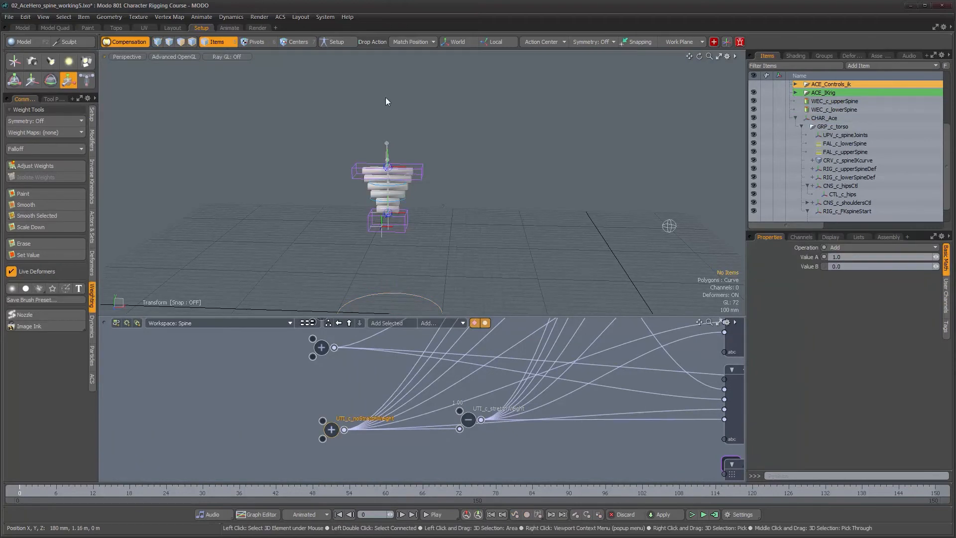
# - Scale the CHAR_Ace master control uniformly to about 261.5% in the viewport
pyautogui.keyDown('alt'); pyautogui.moveTo(431, 221); pyautogui.dragTo(426, 273); pyautogui.keyUp('alt')
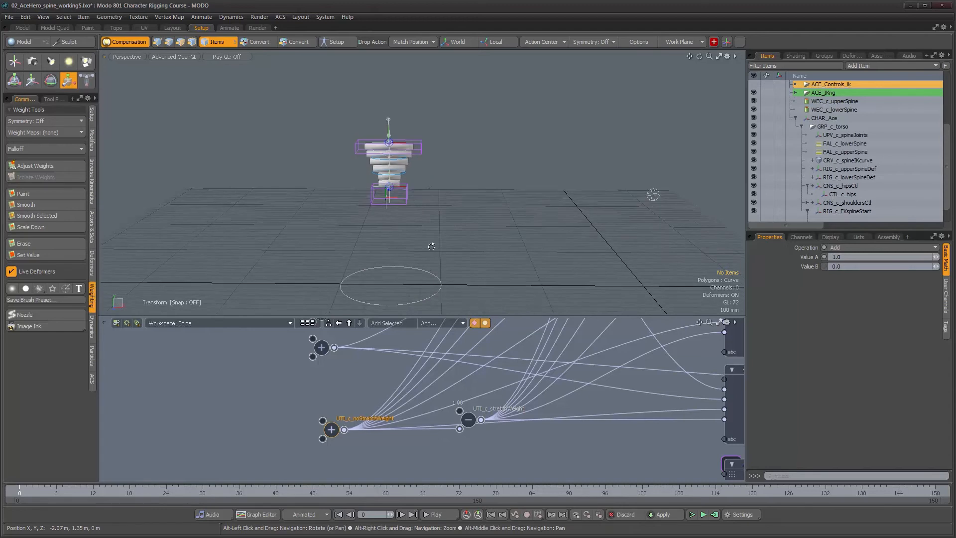
pyautogui.click(423, 278)
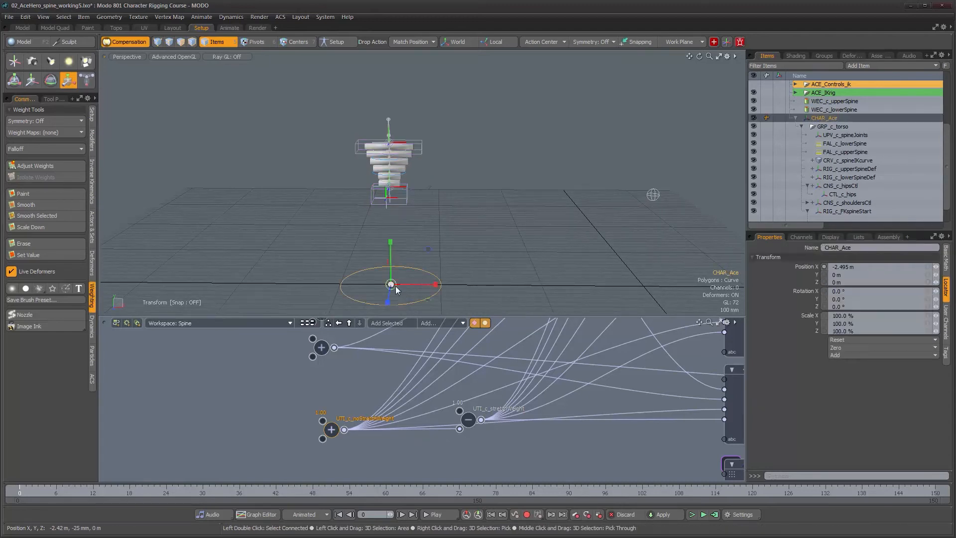
pyautogui.moveTo(393, 284); pyautogui.dragTo(432, 291)
pyautogui.keyDown('alt'); pyautogui.moveTo(471, 136); pyautogui.dragTo(379, 194); pyautogui.keyUp('alt')
pyautogui.moveTo(378, 280); pyautogui.dragTo(418, 285)
# - Inspect from several angles how the spine joints sit between the hips and shoulders controls on the scaled rig
pyautogui.scroll(-2, 420, 192)
pyautogui.keyDown('alt'); pyautogui.moveTo(420, 191); pyautogui.dragTo(420, 236, button='middle'); pyautogui.keyUp('alt')
pyautogui.keyDown('alt'); pyautogui.moveTo(436, 235); pyautogui.dragTo(532, 227); pyautogui.keyUp('alt')
pyautogui.keyDown('alt'); pyautogui.moveTo(398, 124); pyautogui.dragTo(445, 120, button='right'); pyautogui.keyUp('alt')
pyautogui.keyDown('alt'); pyautogui.moveTo(444, 119); pyautogui.dragTo(429, 175, button='middle'); pyautogui.keyUp('alt')
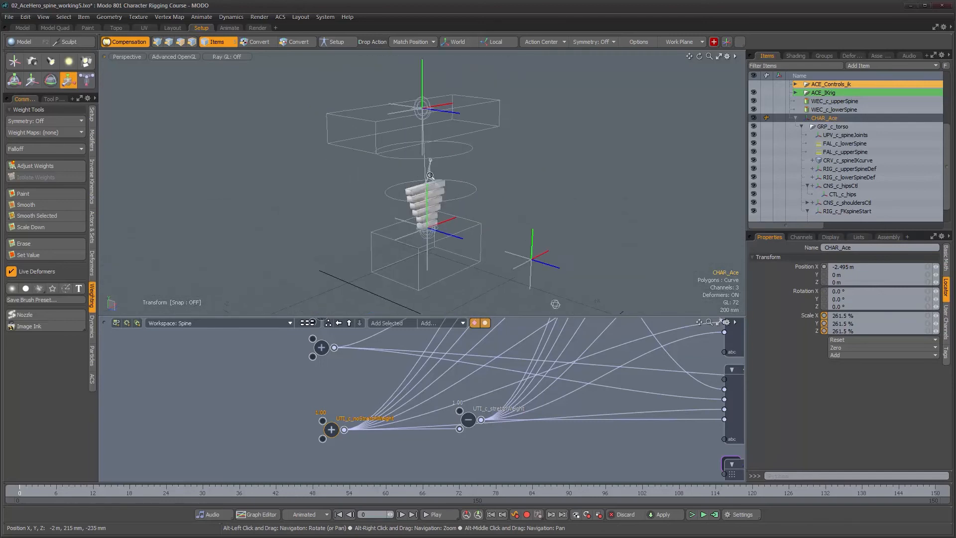
pyautogui.keyDown('alt'); pyautogui.moveTo(430, 175); pyautogui.dragTo(431, 228, button='right'); pyautogui.keyUp('alt')
pyautogui.keyDown('alt'); pyautogui.moveTo(440, 191); pyautogui.dragTo(380, 194); pyautogui.keyUp('alt')
pyautogui.keyDown('alt'); pyautogui.scroll(-3, 394, 204); pyautogui.keyUp('alt')
pyautogui.keyDown('alt'); pyautogui.moveTo(394, 204); pyautogui.dragTo(371, 143, button='middle'); pyautogui.keyUp('alt')
pyautogui.keyDown('alt'); pyautogui.scroll(-2, 374, 145); pyautogui.keyUp('alt')
pyautogui.keyDown('alt'); pyautogui.moveTo(386, 215); pyautogui.dragTo(344, 219); pyautogui.keyUp('alt')
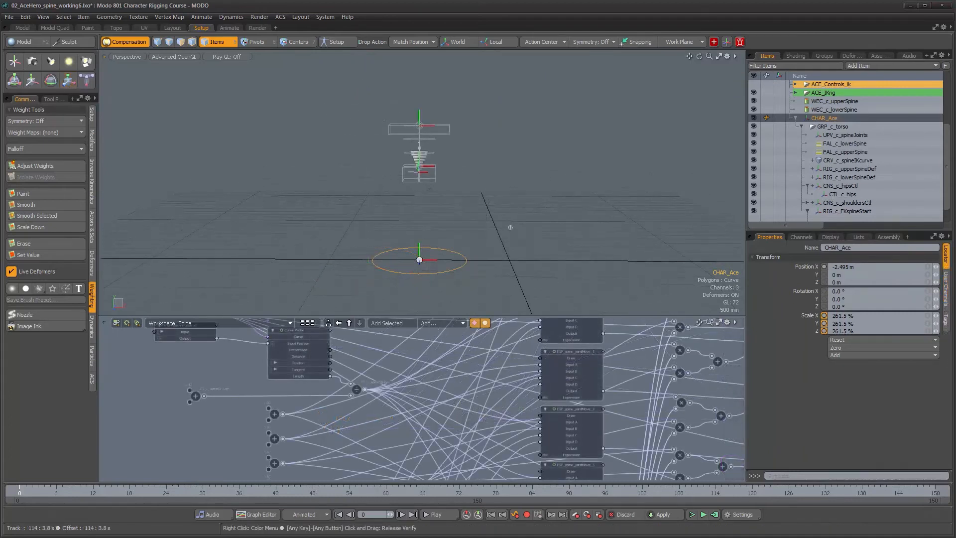
pyautogui.keyDown('alt'); pyautogui.moveTo(455, 222); pyautogui.dragTo(426, 238); pyautogui.keyUp('alt')
pyautogui.keyDown('alt'); pyautogui.moveTo(426, 238); pyautogui.dragTo(452, 238, button='right'); pyautogui.keyUp('alt')
pyautogui.keyDown('alt'); pyautogui.moveTo(452, 238); pyautogui.dragTo(478, 218); pyautogui.keyUp('alt')
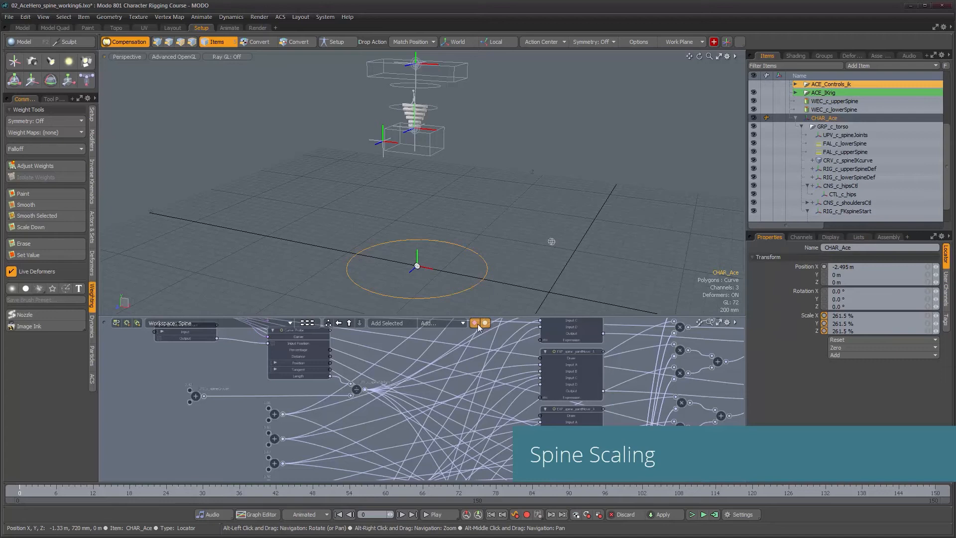
# - Set Value A of the UTI_c_noStretchWeight node to 0 and inspect the joint spacing on the scaled spine
pyautogui.scroll(-3, 468, 399)
pyautogui.scroll(5, 398, 418)
pyautogui.keyDown('alt'); pyautogui.moveTo(331, 448); pyautogui.dragTo(358, 406); pyautogui.keyUp('alt')
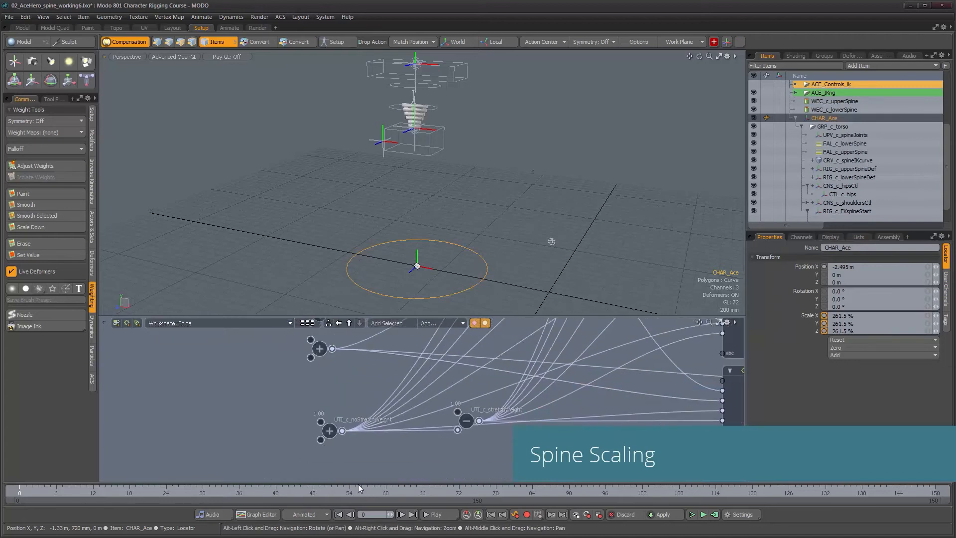
pyautogui.click(359, 420)
pyautogui.keyDown('alt'); pyautogui.moveTo(461, 232); pyautogui.dragTo(431, 241); pyautogui.keyUp('alt')
pyautogui.keyDown('alt'); pyautogui.moveTo(430, 126); pyautogui.dragTo(438, 187, button='middle'); pyautogui.keyUp('alt')
pyautogui.keyDown('alt'); pyautogui.moveTo(424, 162); pyautogui.dragTo(468, 170, button='right'); pyautogui.keyUp('alt')
pyautogui.keyDown('alt'); pyautogui.moveTo(471, 181); pyautogui.dragTo(469, 201, button='middle'); pyautogui.keyUp('alt')
pyautogui.keyDown('alt'); pyautogui.moveTo(470, 229); pyautogui.dragTo(498, 218); pyautogui.keyUp('alt')
pyautogui.keyDown('alt'); pyautogui.moveTo(511, 252); pyautogui.dragTo(532, 272); pyautogui.keyUp('alt')
pyautogui.keyDown('alt'); pyautogui.moveTo(532, 273); pyautogui.dragTo(498, 249, button='right'); pyautogui.keyUp('alt')
pyautogui.keyDown('alt'); pyautogui.moveTo(498, 249); pyautogui.dragTo(513, 217, button='middle'); pyautogui.keyUp('alt')
pyautogui.keyDown('alt'); pyautogui.moveTo(513, 218); pyautogui.dragTo(484, 231); pyautogui.keyUp('alt')
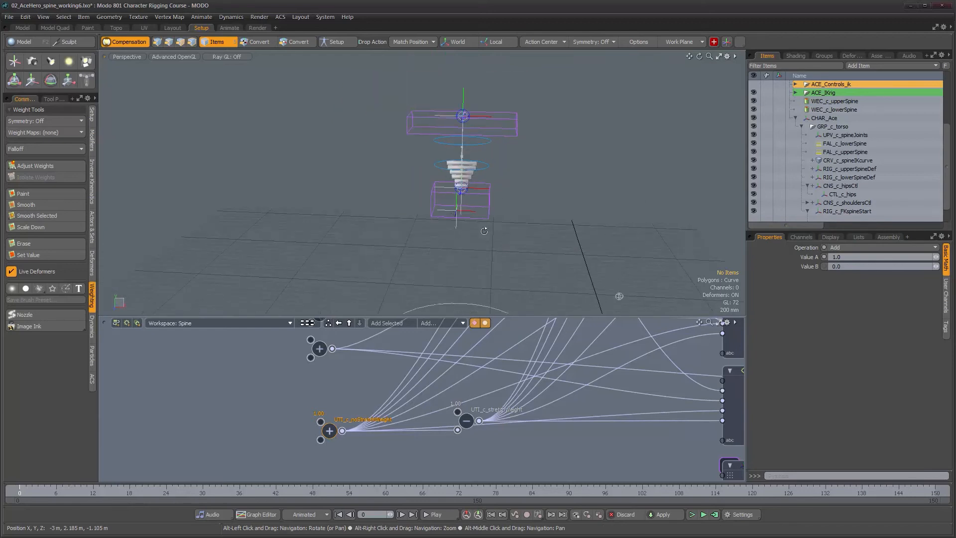
pyautogui.write('0')
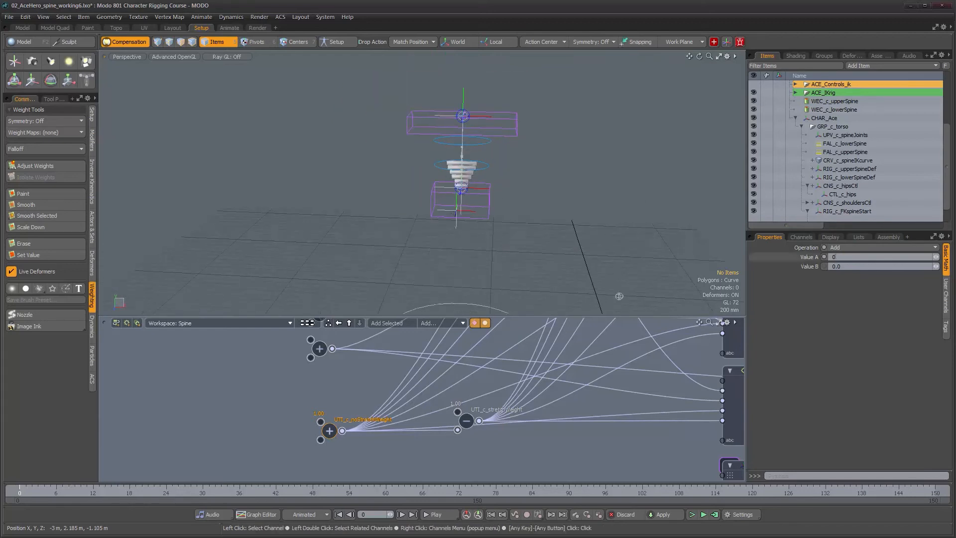
pyautogui.press('Return')
pyautogui.keyDown('alt'); pyautogui.moveTo(596, 205); pyautogui.dragTo(506, 188); pyautogui.keyUp('alt')
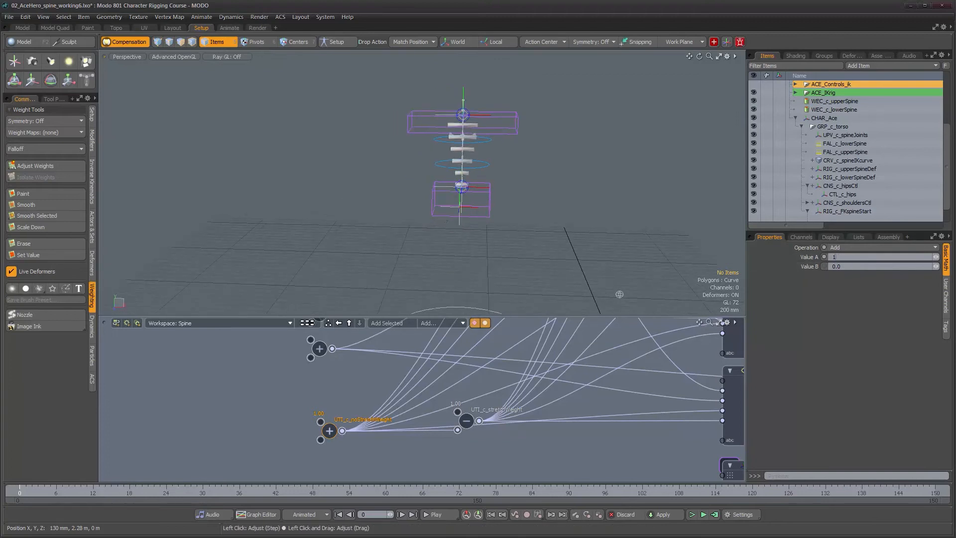
# - Set Value A of the UTI_c_noStretchWeight node back to 1 and inspect the scaled spine again
pyautogui.write('1')
pyautogui.press('Return')
pyautogui.keyDown('alt'); pyautogui.moveTo(566, 204); pyautogui.dragTo(512, 225); pyautogui.keyUp('alt')
pyautogui.keyDown('alt'); pyautogui.moveTo(506, 408); pyautogui.dragTo(494, 407, button='right'); pyautogui.keyUp('alt')
pyautogui.keyDown('alt'); pyautogui.moveTo(516, 393); pyautogui.dragTo(473, 416); pyautogui.keyUp('alt')
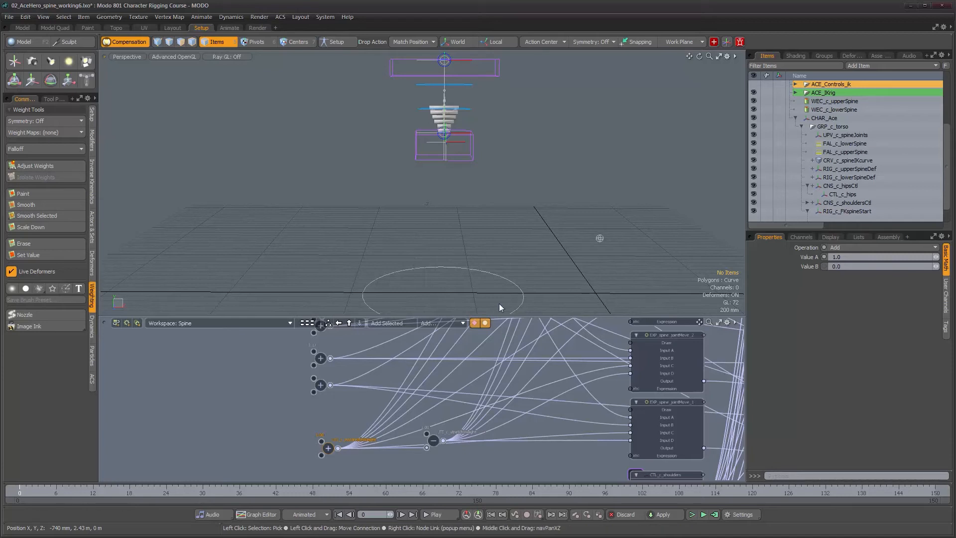
pyautogui.moveTo(499, 277)
pyautogui.keyDown('alt'); pyautogui.mouseDown()
pyautogui.moveTo(520, 282)
pyautogui.moveTo(498, 282)
pyautogui.mouseUp(); pyautogui.keyUp('alt')
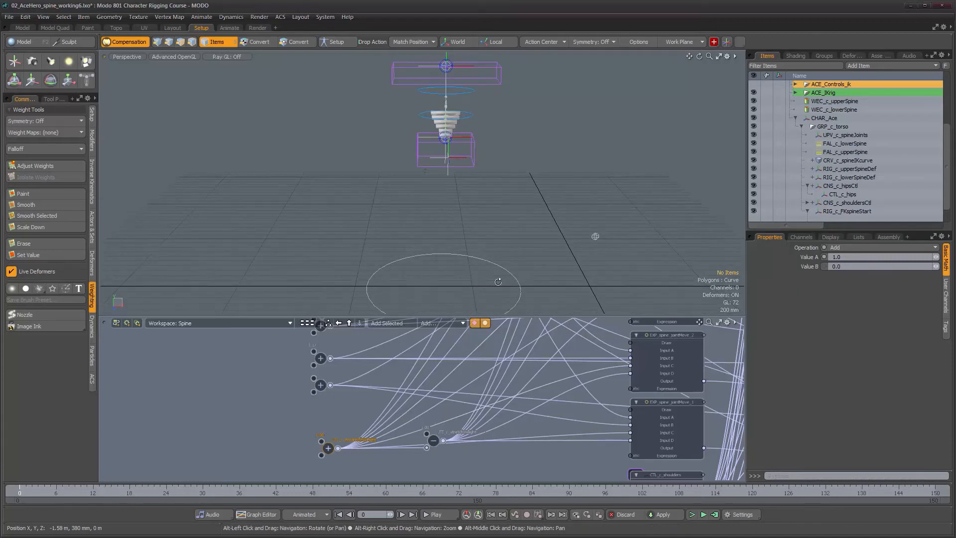
pyautogui.scroll(-1, 536, 201)
pyautogui.keyDown('alt'); pyautogui.keyDown('shift'); pyautogui.moveTo(536, 201); pyautogui.dragTo(540, 189); pyautogui.keyUp('shift'); pyautogui.keyUp('alt')
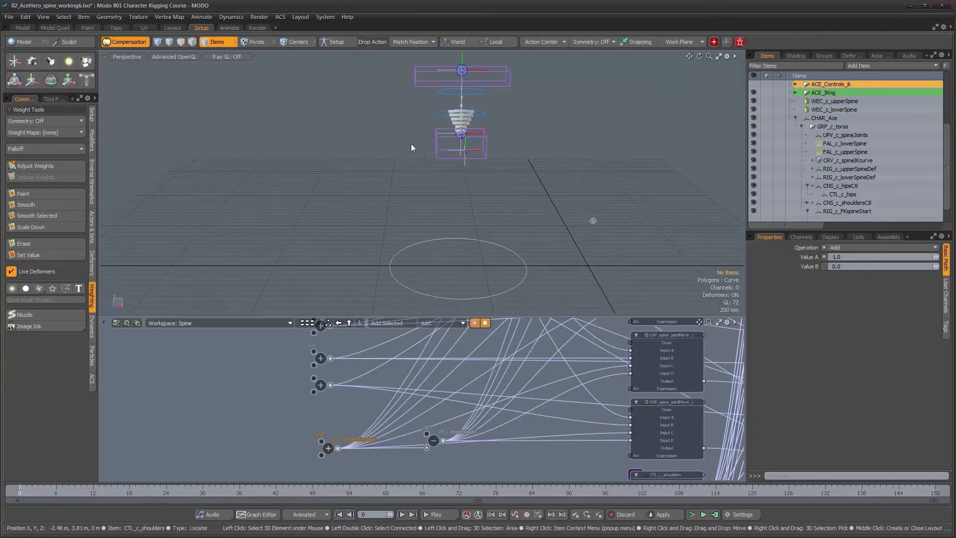
# - Add the CHAR_Ace master control to the Spine schematic and place its node beside the column of joint percentage nodes
pyautogui.click(513, 288)
pyautogui.press('w')
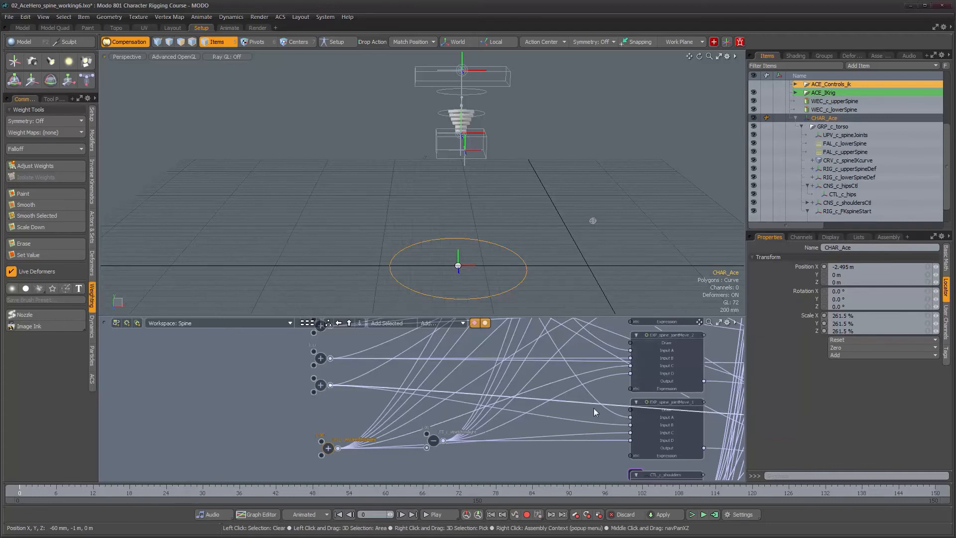
pyautogui.keyDown('alt'); pyautogui.moveTo(596, 408); pyautogui.dragTo(593, 421); pyautogui.keyUp('alt')
pyautogui.keyDown('alt'); pyautogui.moveTo(593, 421); pyautogui.dragTo(577, 421, button='right'); pyautogui.keyUp('alt')
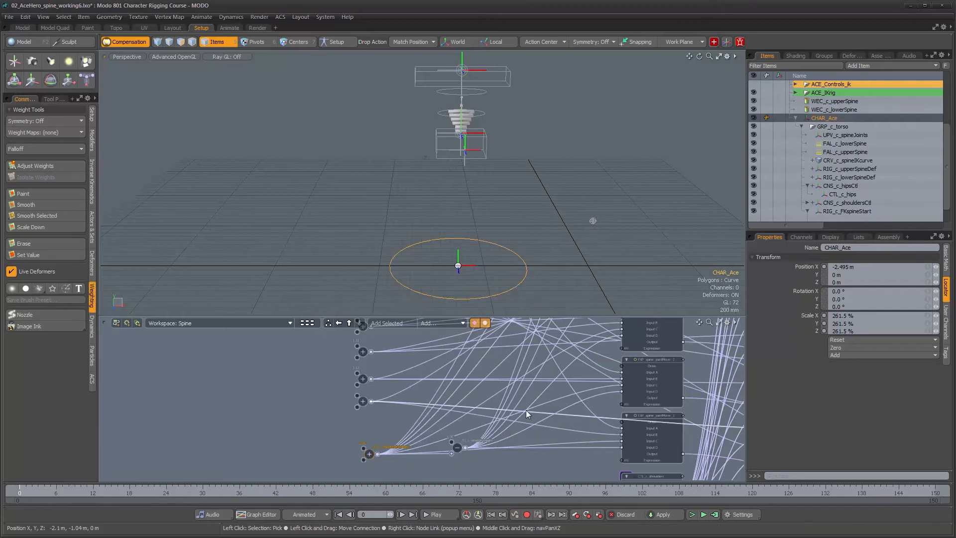
pyautogui.keyDown('alt'); pyautogui.moveTo(511, 436); pyautogui.dragTo(448, 427); pyautogui.keyUp('alt')
pyautogui.click(400, 324)
pyautogui.moveTo(345, 404); pyautogui.dragTo(327, 409)
pyautogui.keyDown('alt'); pyautogui.moveTo(432, 434); pyautogui.dragTo(361, 357); pyautogui.keyUp('alt')
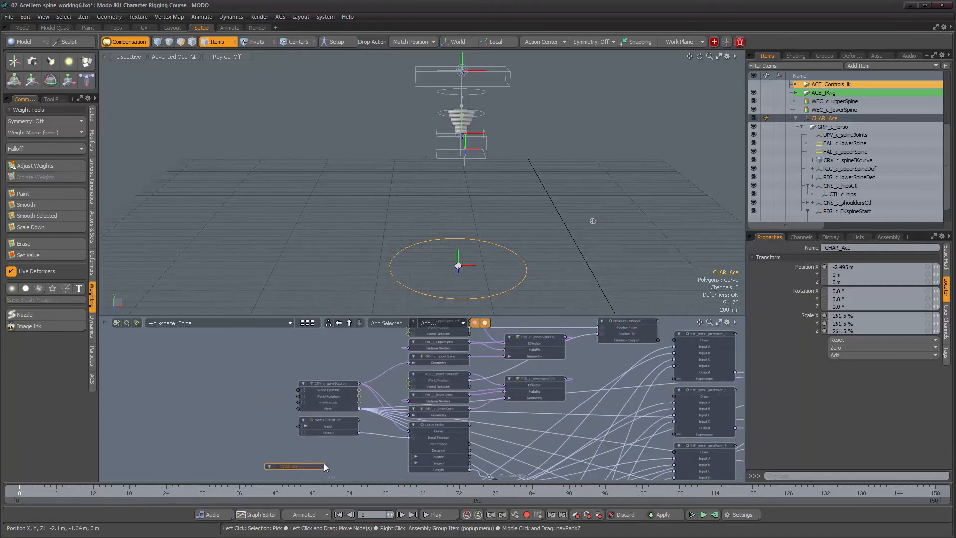
pyautogui.keyDown('alt'); pyautogui.moveTo(341, 462); pyautogui.dragTo(375, 374); pyautogui.keyUp('alt')
pyautogui.keyDown('alt'); pyautogui.moveTo(390, 423); pyautogui.dragTo(365, 414); pyautogui.keyUp('alt')
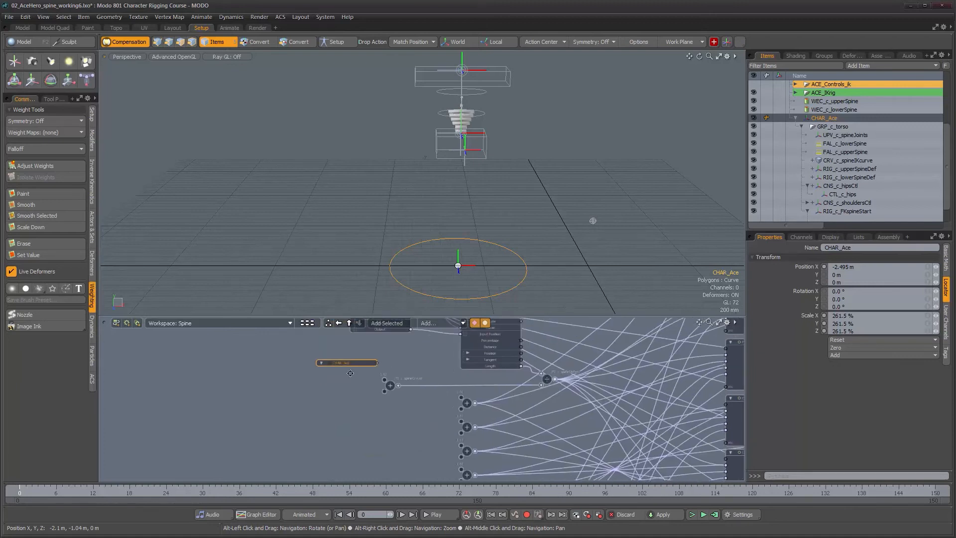
pyautogui.keyDown('alt'); pyautogui.moveTo(408, 474); pyautogui.dragTo(405, 389); pyautogui.keyUp('alt')
pyautogui.keyDown('alt'); pyautogui.moveTo(450, 385); pyautogui.dragTo(481, 389, button='right'); pyautogui.keyUp('alt')
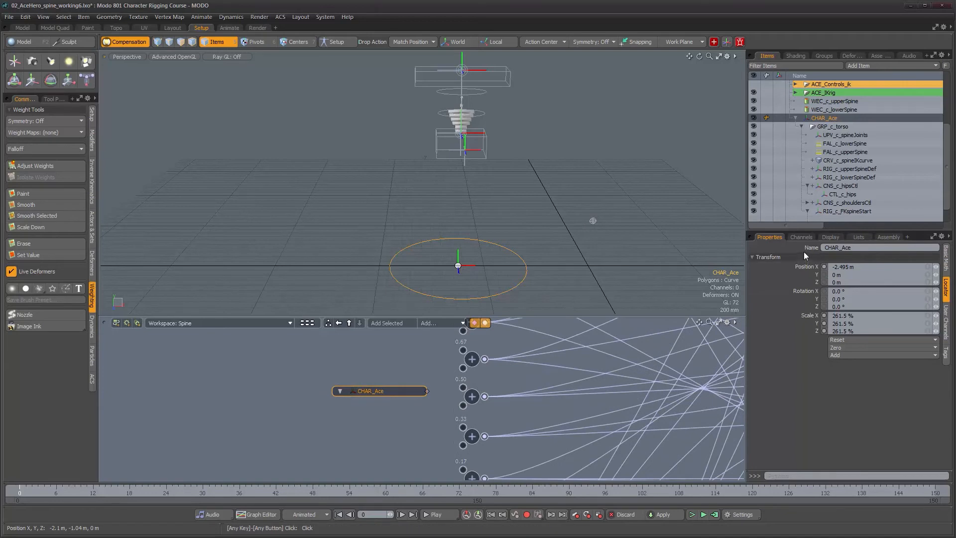
# - Add the Scale Y channel of CHAR_Ace to its schematic node and expand the Scale entry to expose it
pyautogui.click(803, 238)
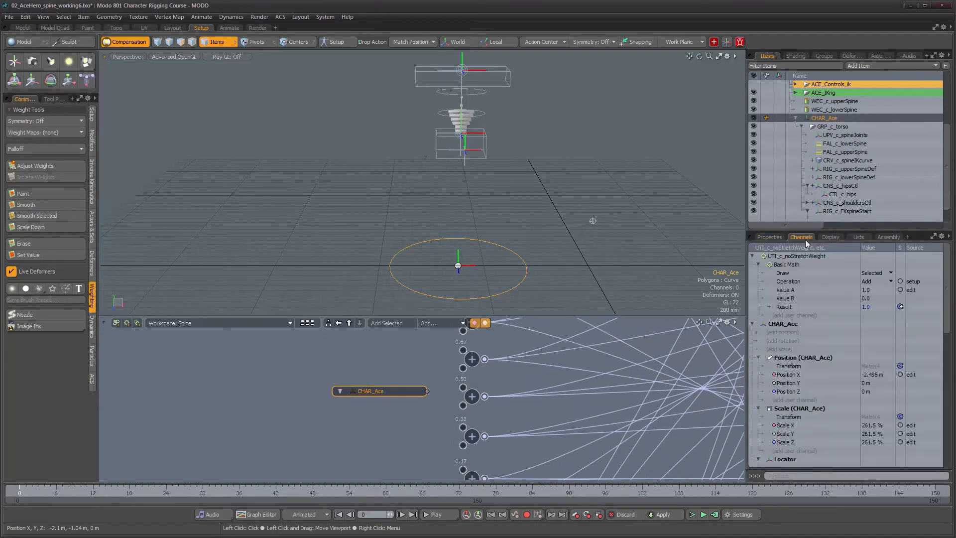
pyautogui.click(785, 433)
pyautogui.moveTo(772, 441); pyautogui.dragTo(404, 437)
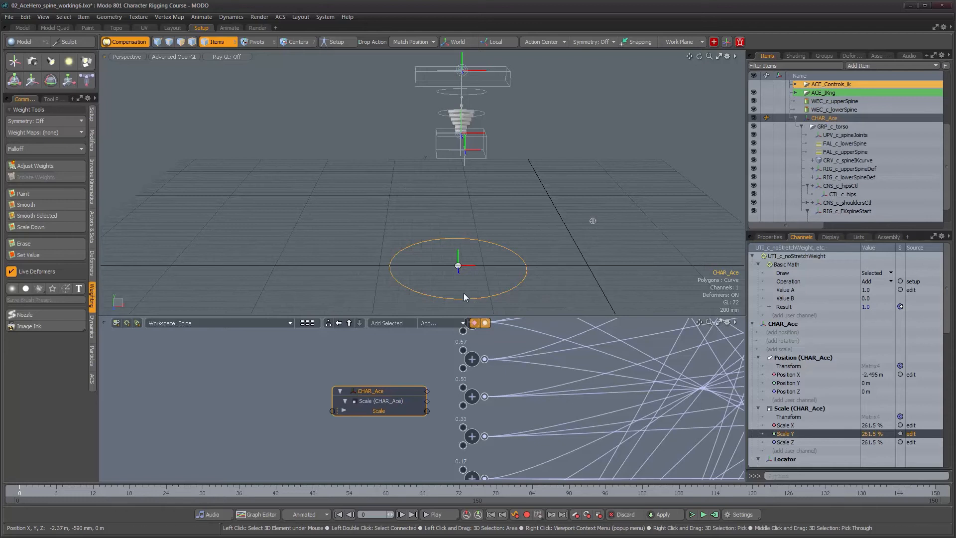
pyautogui.click(344, 410)
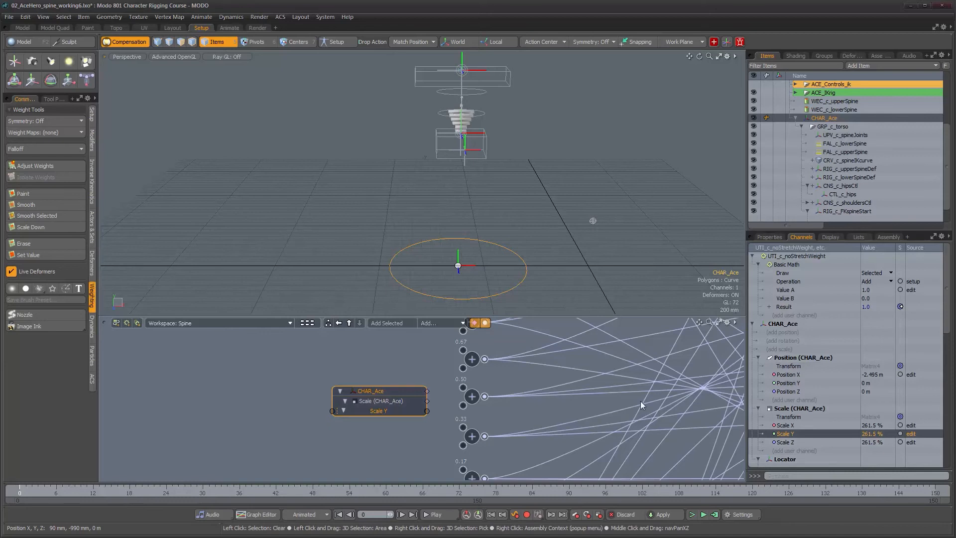
# - Examine the schematic connections running from UTI_c_noStretchWeight and UTI_c_stretchWeight into the spine joint move expressions
pyautogui.keyDown('alt'); pyautogui.moveTo(642, 405); pyautogui.dragTo(611, 405, button='right'); pyautogui.keyUp('alt')
pyautogui.keyDown('alt'); pyautogui.moveTo(611, 404); pyautogui.dragTo(438, 355); pyautogui.keyUp('alt')
pyautogui.keyDown('alt'); pyautogui.moveTo(334, 374); pyautogui.dragTo(350, 361); pyautogui.keyUp('alt')
pyautogui.keyDown('alt'); pyautogui.moveTo(393, 396); pyautogui.dragTo(413, 396, button='right'); pyautogui.keyUp('alt')
pyautogui.keyDown('alt'); pyautogui.moveTo(413, 396); pyautogui.dragTo(388, 330); pyautogui.keyUp('alt')
pyautogui.keyDown('alt'); pyautogui.moveTo(692, 420); pyautogui.dragTo(532, 423); pyautogui.keyUp('alt')
pyautogui.keyDown('alt'); pyautogui.moveTo(543, 387); pyautogui.dragTo(540, 440); pyautogui.keyUp('alt')
pyautogui.keyDown('alt'); pyautogui.moveTo(529, 343); pyautogui.dragTo(637, 216); pyautogui.keyUp('alt')
pyautogui.keyDown('alt'); pyautogui.moveTo(294, 412); pyautogui.dragTo(376, 391); pyautogui.keyUp('alt')
pyautogui.keyDown('alt'); pyautogui.moveTo(371, 391); pyautogui.dragTo(405, 396, button='right'); pyautogui.keyUp('alt')
pyautogui.moveTo(345, 429); pyautogui.dragTo(330, 452)
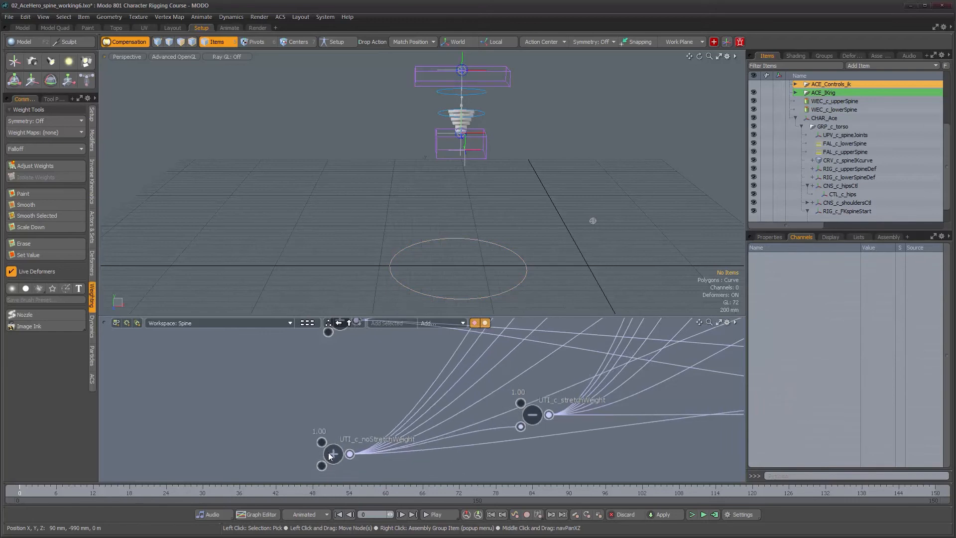
pyautogui.keyDown('alt'); pyautogui.moveTo(642, 459); pyautogui.dragTo(599, 459, button='right'); pyautogui.keyUp('alt')
pyautogui.keyDown('alt'); pyautogui.moveTo(600, 459); pyautogui.dragTo(432, 425); pyautogui.keyUp('alt')
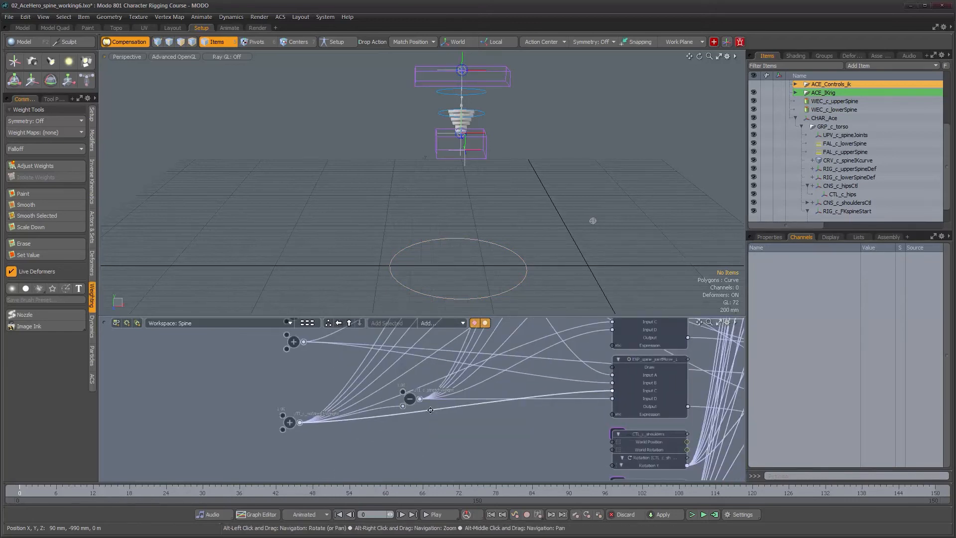
pyautogui.keyDown('alt'); pyautogui.moveTo(430, 410); pyautogui.dragTo(431, 433); pyautogui.keyUp('alt')
pyautogui.keyDown('alt'); pyautogui.moveTo(431, 432); pyautogui.dragTo(410, 427, button='right'); pyautogui.keyUp('alt')
pyautogui.keyDown('alt'); pyautogui.moveTo(410, 427); pyautogui.dragTo(410, 439); pyautogui.keyUp('alt')
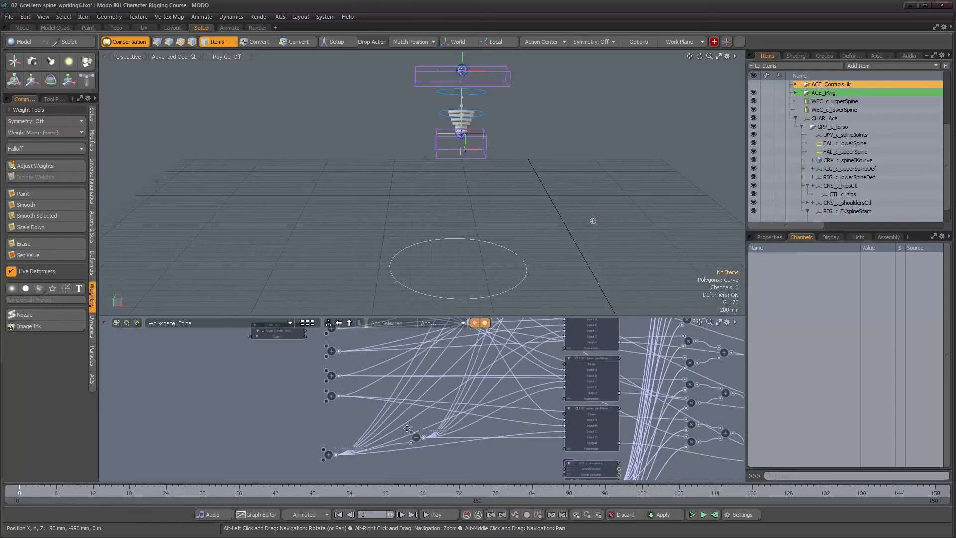
# - Move the CHAR_Ace node next to the UTI_c_noStretchWeight node in the schematic
pyautogui.click(291, 333)
pyautogui.keyDown('alt'); pyautogui.moveTo(295, 352); pyautogui.dragTo(312, 441); pyautogui.keyUp('alt')
pyautogui.keyDown('alt'); pyautogui.moveTo(355, 457); pyautogui.dragTo(397, 413, button='right'); pyautogui.keyUp('alt')
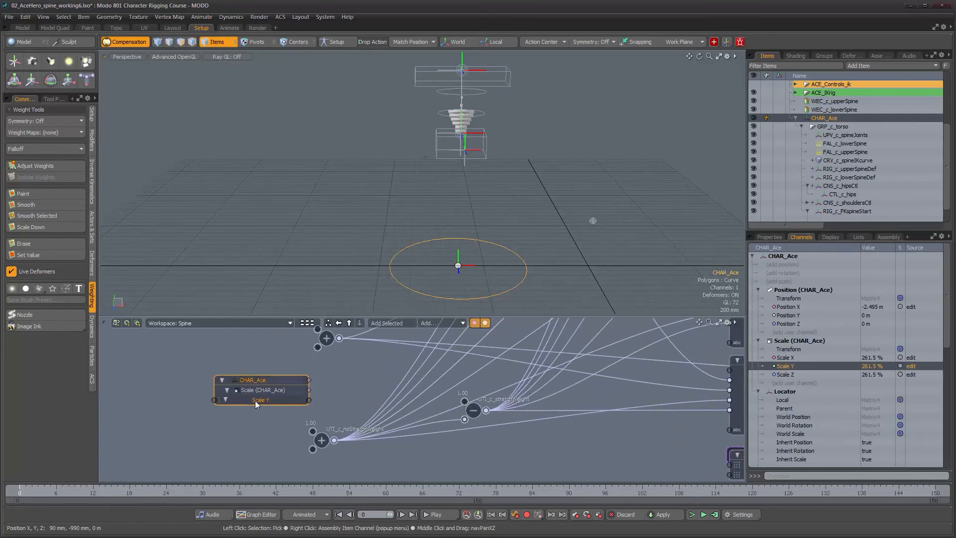
pyautogui.moveTo(260, 407)
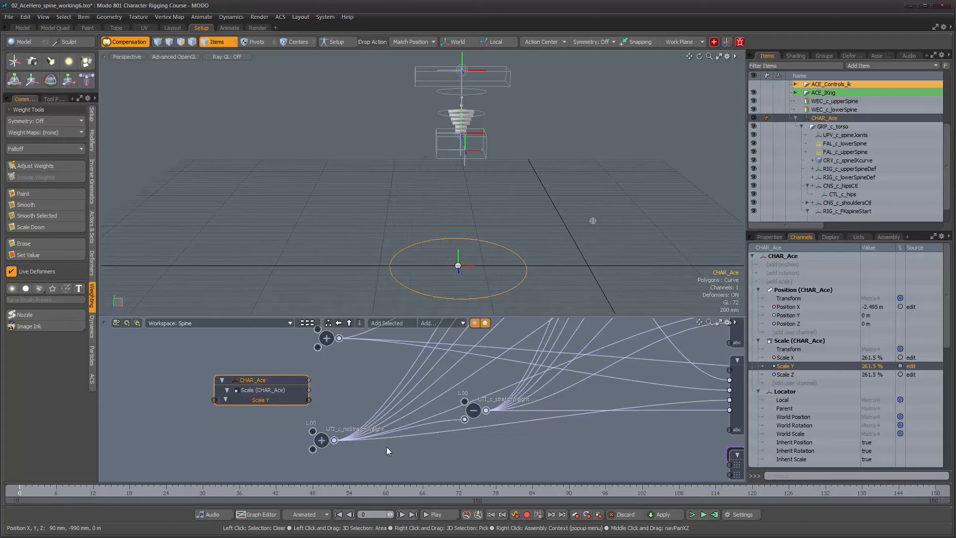
pyautogui.keyDown('alt'); pyautogui.moveTo(381, 432); pyautogui.dragTo(321, 423); pyautogui.keyUp('alt')
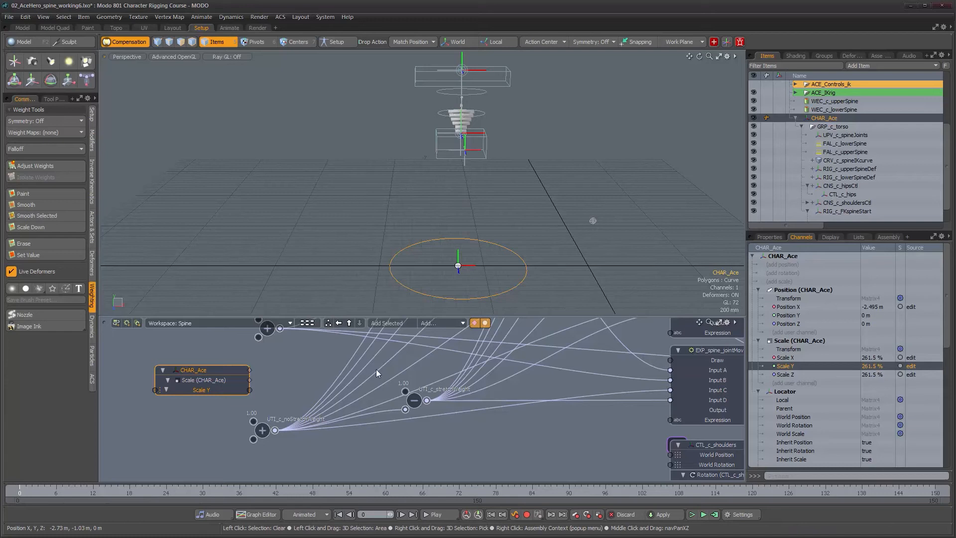
# - Add a Basic Math: Multiply modifier and place it between the UTI_c_noStretchWeight node and the EXP_spine_jointMove_1 expression
pyautogui.click(391, 445)
pyautogui.click(432, 324)
pyautogui.moveTo(506, 322)
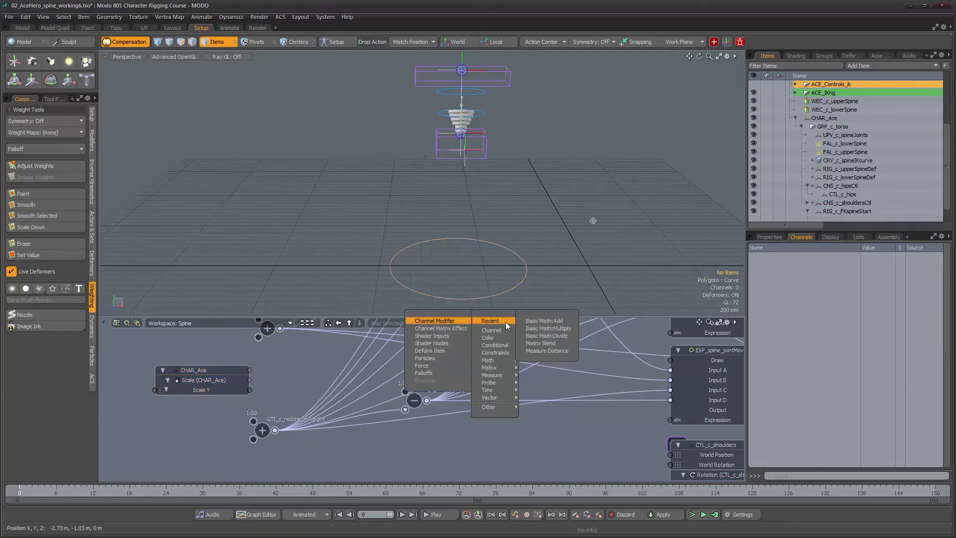
pyautogui.click(562, 329)
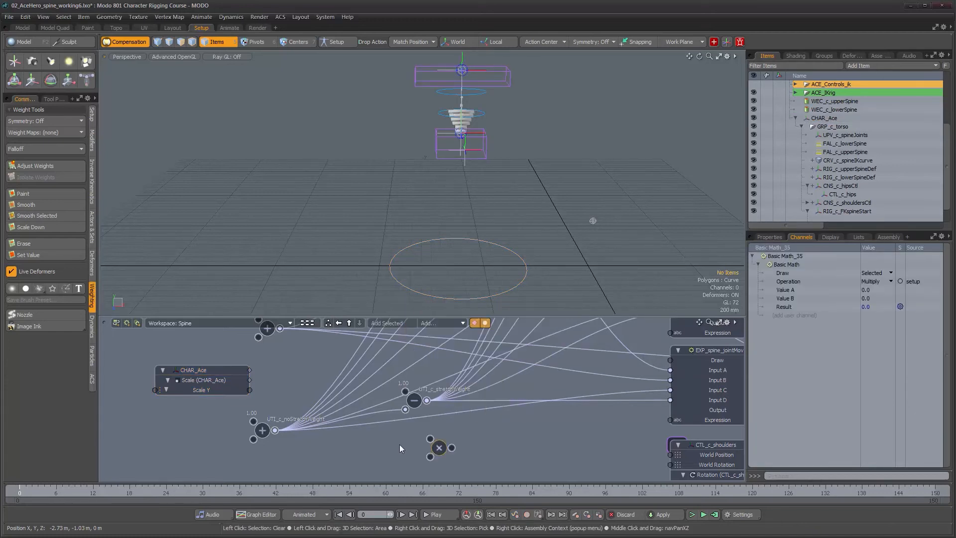
pyautogui.moveTo(529, 451); pyautogui.dragTo(554, 441)
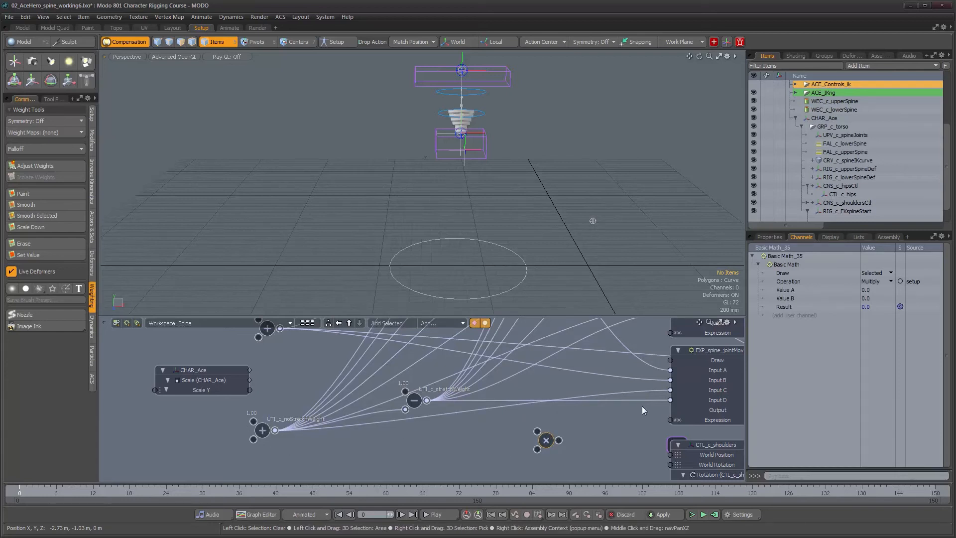
pyautogui.moveTo(670, 398); pyautogui.dragTo(621, 399, button='middle')
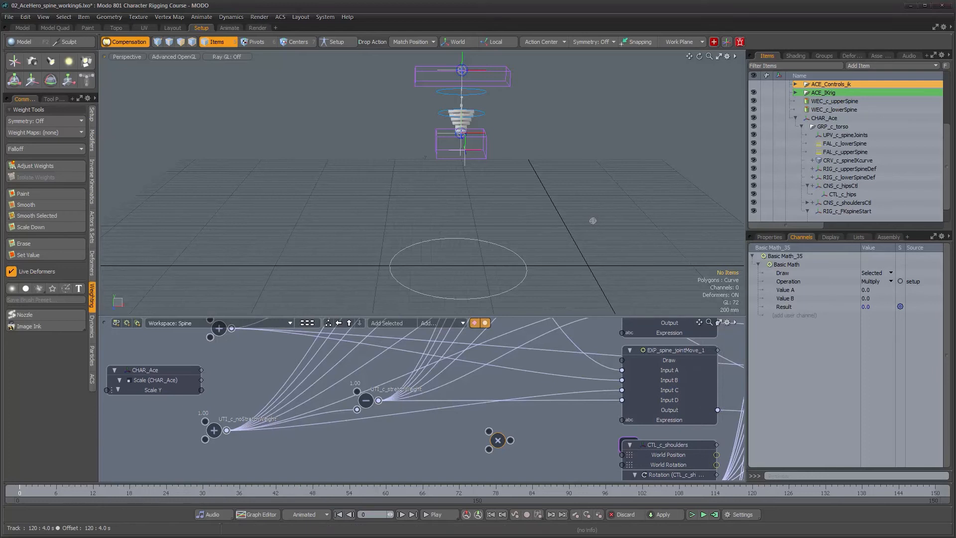
# - Bring up the WordPad formula notes, highlight C:NonSweight in the FinalJointPos line, and minimize the document
pyautogui.moveTo(955, 99); pyautogui.dragTo(561, 93)
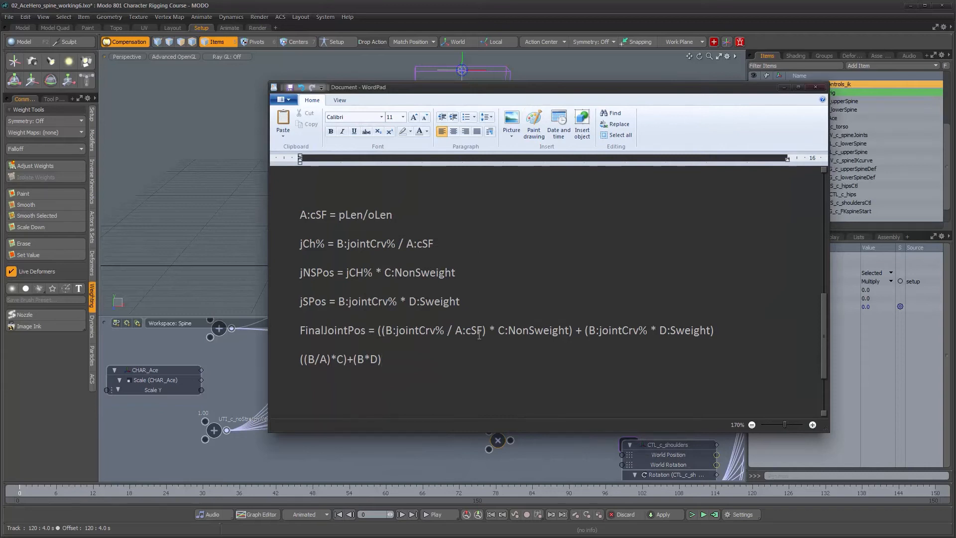
pyautogui.moveTo(499, 331); pyautogui.dragTo(568, 331)
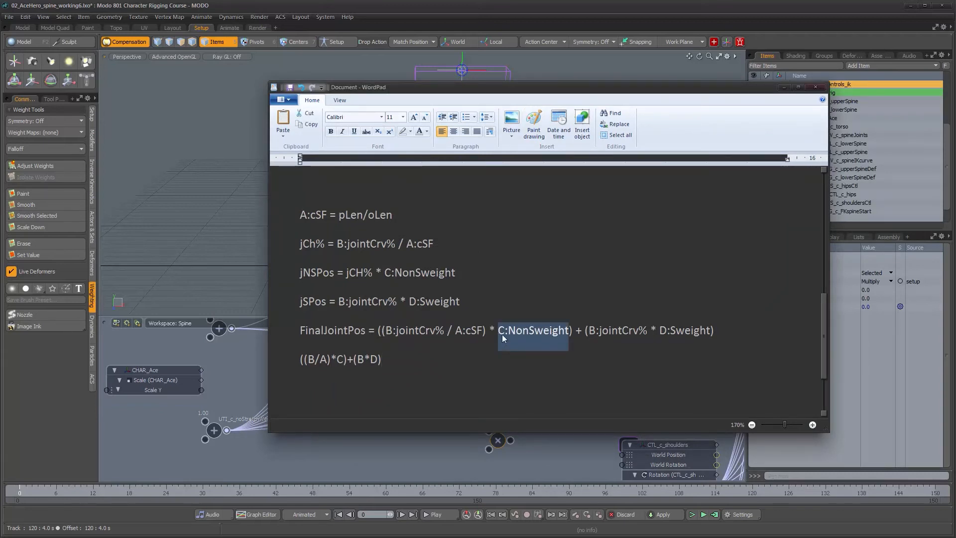
pyautogui.click(783, 86)
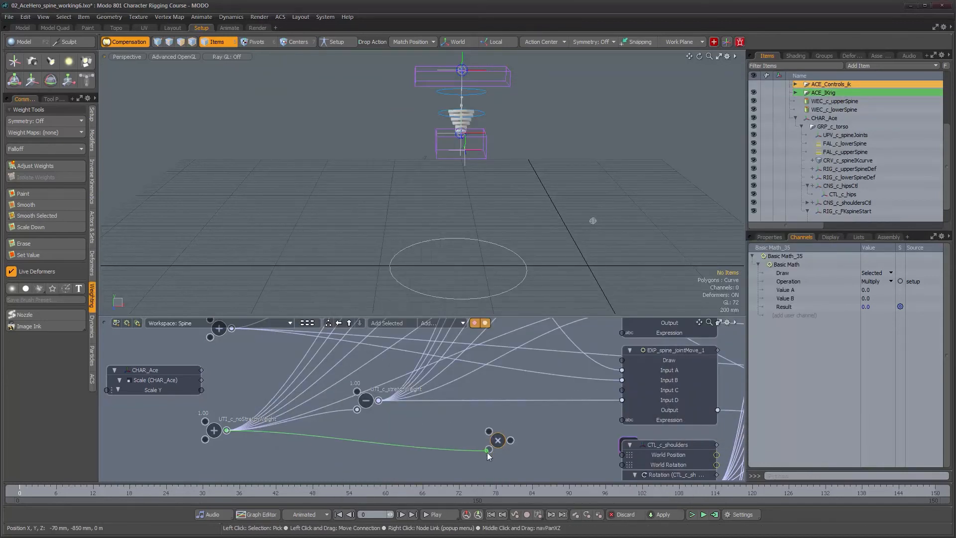
# - In Setup mode, route the no-stretch weight and CHAR_Ace Scale Y through the multiply node into Input C of EXP_spine_jointMove_1, then leave Setup mode
pyautogui.moveTo(488, 451); pyautogui.dragTo(489, 452)
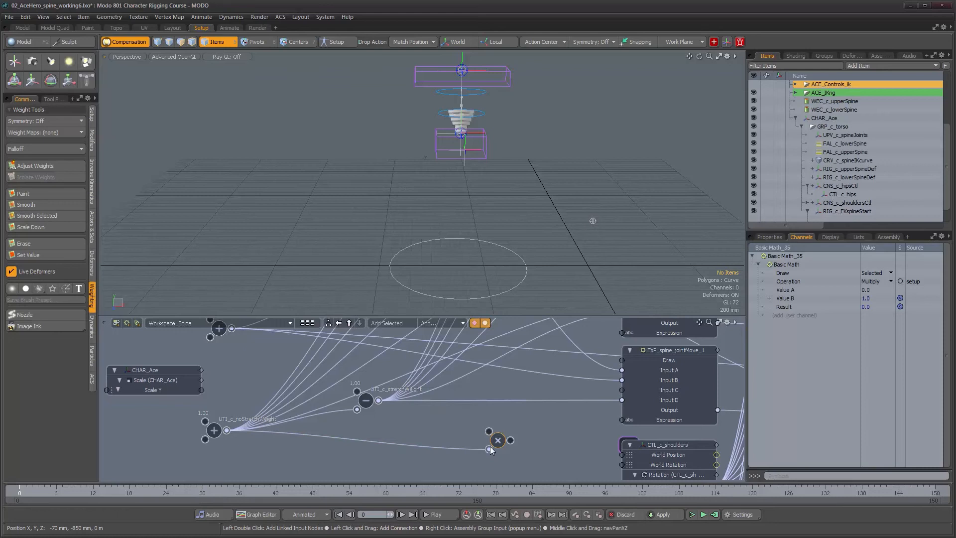
pyautogui.hotkey('ctrl', 'z')
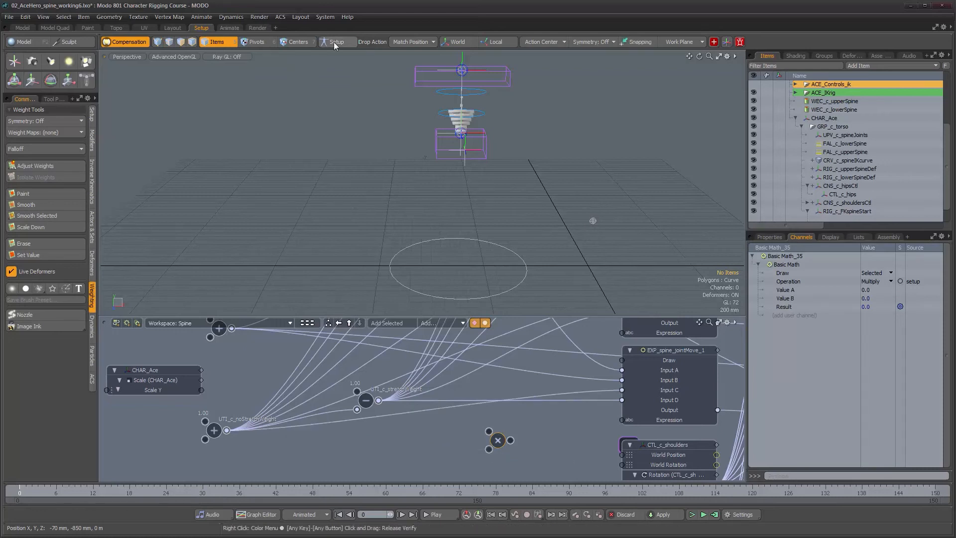
pyautogui.click(334, 43)
pyautogui.keyDown('alt'); pyautogui.moveTo(525, 194); pyautogui.dragTo(403, 153); pyautogui.keyUp('alt')
pyautogui.keyDown('alt'); pyautogui.moveTo(481, 218); pyautogui.dragTo(572, 219, button='right'); pyautogui.keyUp('alt')
pyautogui.keyDown('alt'); pyautogui.moveTo(486, 196); pyautogui.dragTo(496, 208, button='middle'); pyautogui.keyUp('alt')
pyautogui.moveTo(593, 390); pyautogui.dragTo(489, 449)
pyautogui.moveTo(201, 389); pyautogui.dragTo(512, 446)
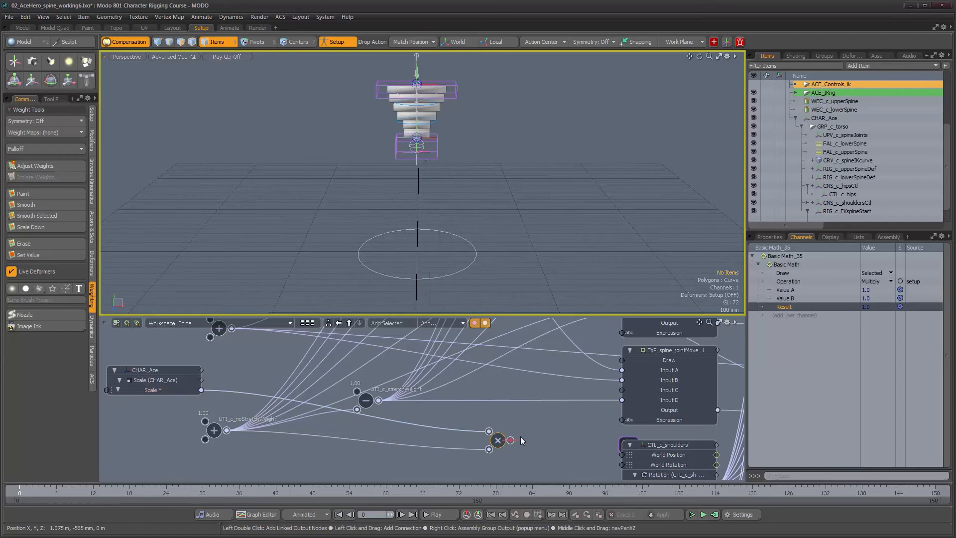
pyautogui.moveTo(625, 393); pyautogui.dragTo(622, 390)
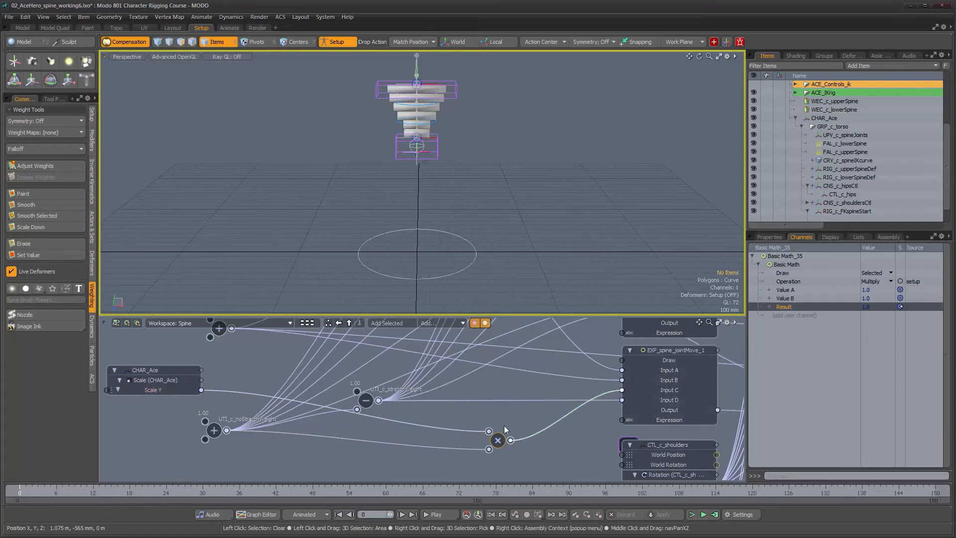
pyautogui.click(343, 42)
# - Examine the spine joints of the scaled rig in the viewport and the remaining joint move expressions in the schematic
pyautogui.keyDown('alt'); pyautogui.keyDown('shift'); pyautogui.moveTo(164, 174); pyautogui.dragTo(437, 209); pyautogui.keyUp('shift'); pyautogui.keyUp('alt')
pyautogui.scroll(-3, 422, 209)
pyautogui.keyDown('alt'); pyautogui.keyDown('shift'); pyautogui.moveTo(590, 185); pyautogui.dragTo(401, 205); pyautogui.keyUp('shift'); pyautogui.keyUp('alt')
pyautogui.scroll(8, 400, 205)
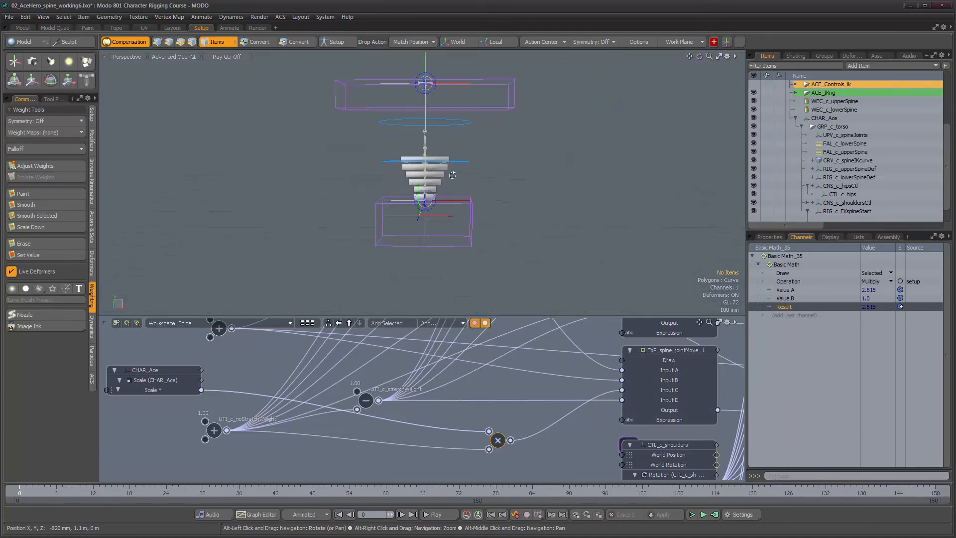
pyautogui.keyDown('alt'); pyautogui.moveTo(487, 201); pyautogui.dragTo(637, 365); pyautogui.keyUp('alt')
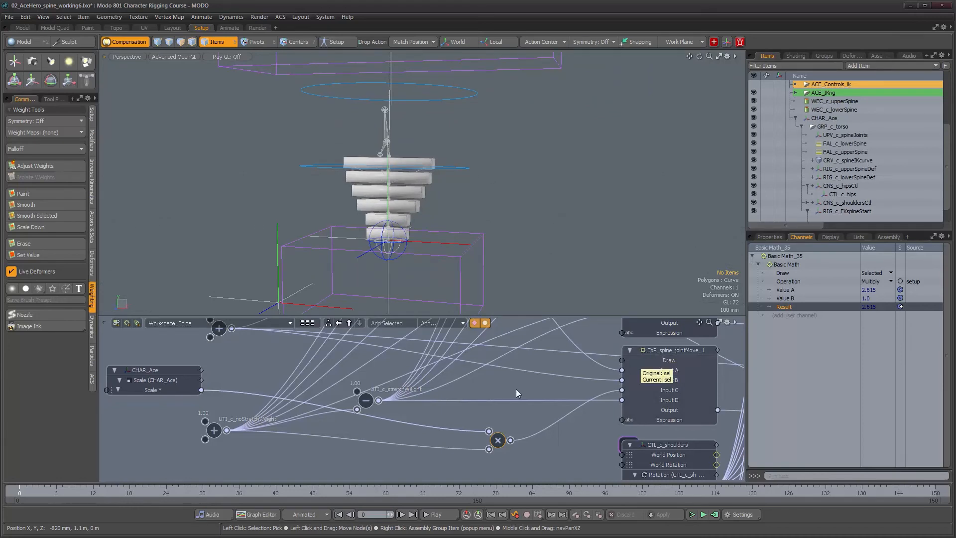
pyautogui.keyDown('alt'); pyautogui.moveTo(476, 392); pyautogui.dragTo(454, 392, button='right'); pyautogui.keyUp('alt')
pyautogui.keyDown('alt'); pyautogui.moveTo(453, 400); pyautogui.dragTo(451, 437, button='middle'); pyautogui.keyUp('alt')
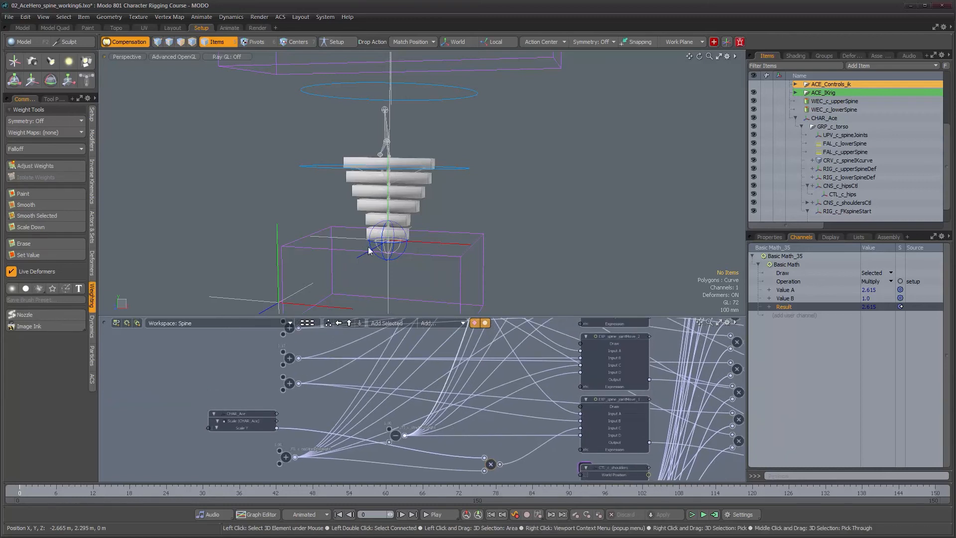
# - Move the CHAR_Ace node up through the schematic and place it above the CRV_c_spineIKcurve node
pyautogui.click(333, 41)
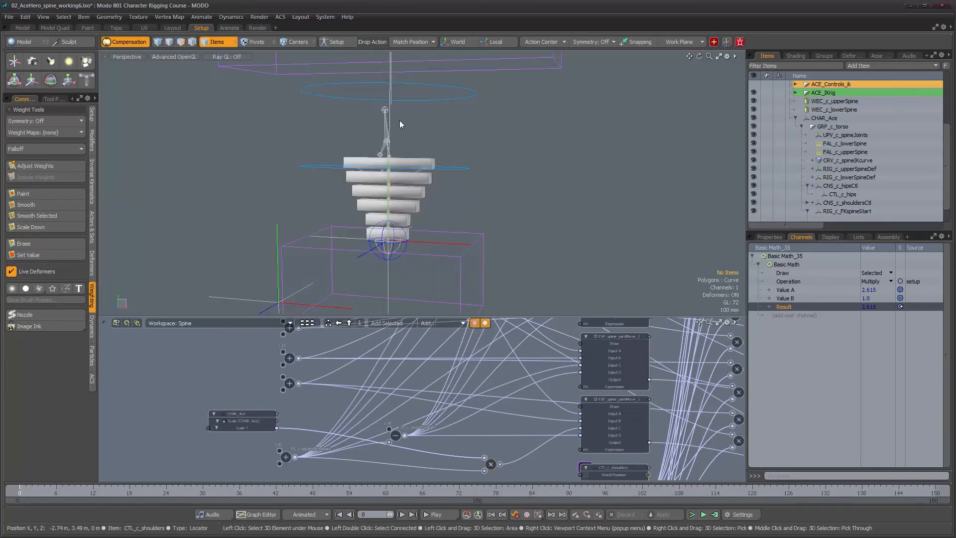
pyautogui.keyDown('alt'); pyautogui.moveTo(458, 364); pyautogui.dragTo(505, 411, button='middle'); pyautogui.keyUp('alt')
pyautogui.moveTo(305, 462); pyautogui.dragTo(284, 353)
pyautogui.moveTo(324, 385); pyautogui.dragTo(370, 505, button='middle')
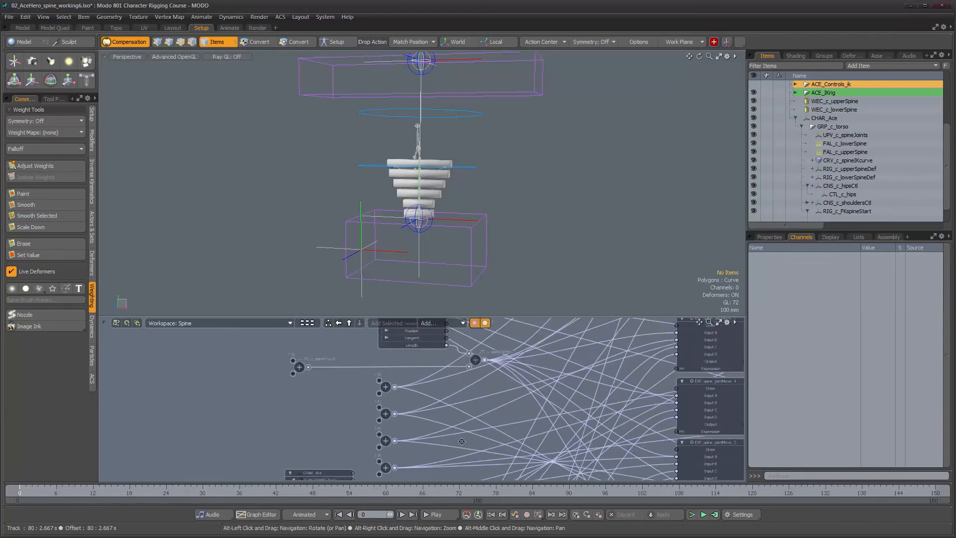
pyautogui.moveTo(339, 473); pyautogui.dragTo(315, 334)
pyautogui.keyDown('alt'); pyautogui.moveTo(453, 319); pyautogui.dragTo(406, 441); pyautogui.keyUp('alt')
pyautogui.moveTo(262, 456); pyautogui.dragTo(258, 339)
pyautogui.keyDown('alt'); pyautogui.moveTo(491, 349); pyautogui.dragTo(444, 409); pyautogui.keyUp('alt')
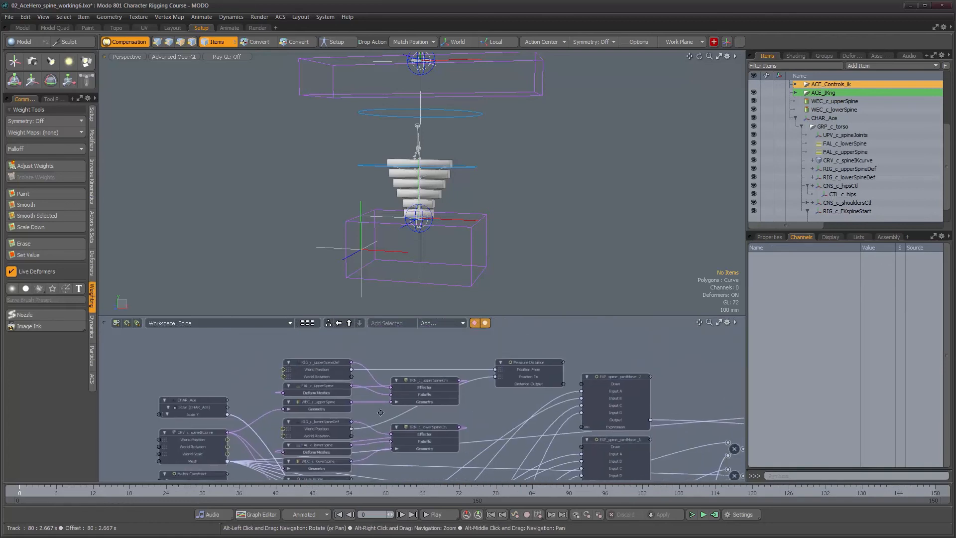
# - Add a Basic Math: Multiply modifier and place it in front of the EXP_spine_jointMove_7 expression
pyautogui.keyDown('alt'); pyautogui.moveTo(498, 409); pyautogui.dragTo(514, 412, button='right'); pyautogui.keyUp('alt')
pyautogui.keyDown('alt'); pyautogui.moveTo(515, 411); pyautogui.dragTo(559, 399); pyautogui.keyUp('alt')
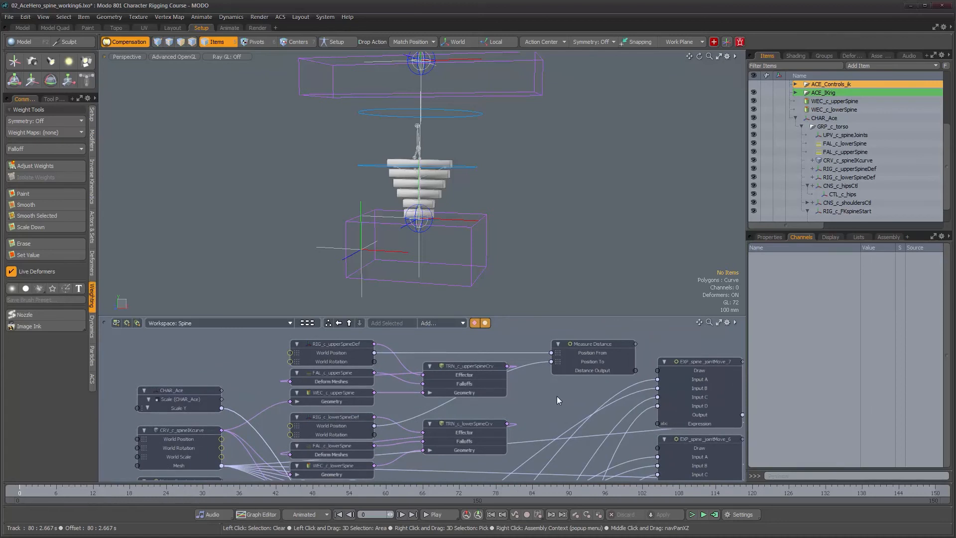
pyautogui.click(452, 323)
pyautogui.moveTo(524, 322)
pyautogui.click(555, 323)
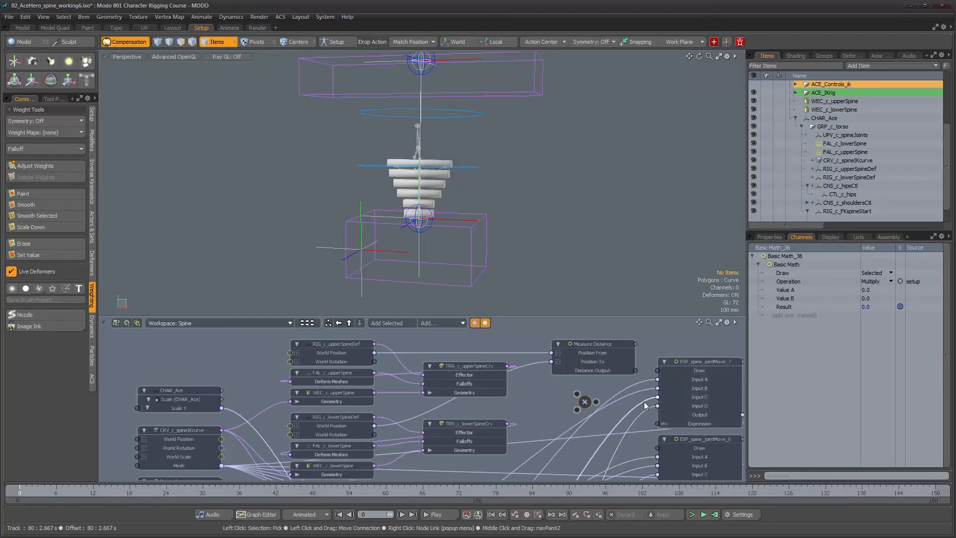
# - Connect the no-stretch weight and CHAR_Ace Scale Y to the new multiply node, and its result to Input C of EXP_spine_jointMove_7
pyautogui.moveTo(577, 395); pyautogui.dragTo(577, 394)
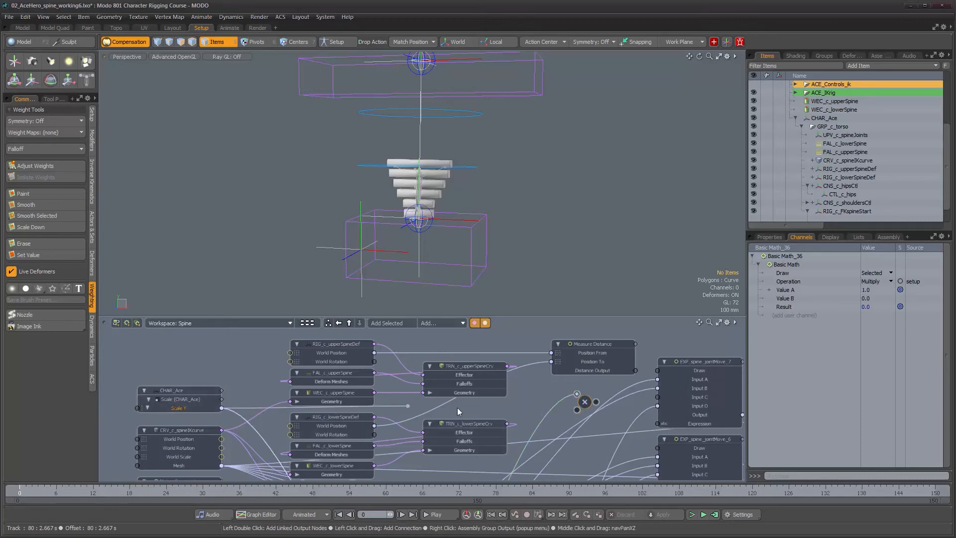
pyautogui.moveTo(575, 416); pyautogui.dragTo(576, 409)
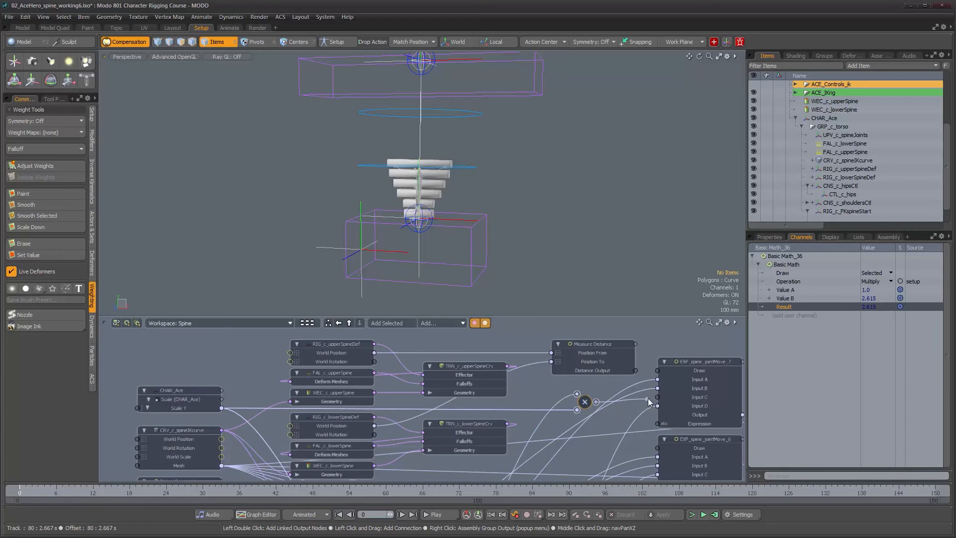
pyautogui.moveTo(658, 399); pyautogui.dragTo(658, 397)
# - Examine the top spine joint in the viewport and the multiply node feeding EXP_spine_jointMove_1 in the schematic
pyautogui.keyDown('alt'); pyautogui.moveTo(448, 169); pyautogui.dragTo(387, 144); pyautogui.keyUp('alt')
pyautogui.keyDown('alt'); pyautogui.moveTo(386, 144); pyautogui.dragTo(418, 167, button='middle'); pyautogui.keyUp('alt')
pyautogui.keyDown('alt'); pyautogui.moveTo(418, 167); pyautogui.dragTo(396, 138, button='right'); pyautogui.keyUp('alt')
pyautogui.keyDown('alt'); pyautogui.moveTo(405, 173); pyautogui.dragTo(491, 196); pyautogui.keyUp('alt')
pyautogui.keyDown('alt'); pyautogui.moveTo(491, 196); pyautogui.dragTo(458, 203, button='right'); pyautogui.keyUp('alt')
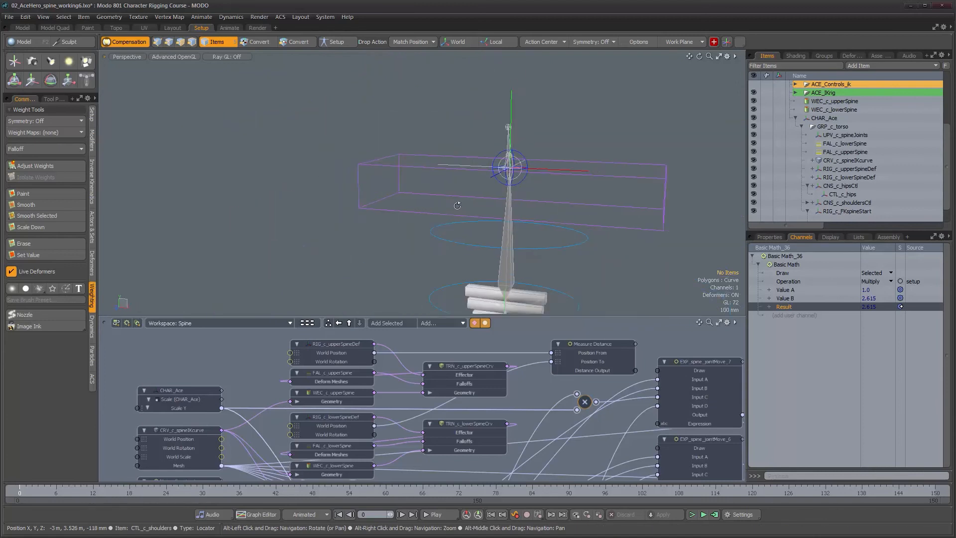
pyautogui.keyDown('alt'); pyautogui.moveTo(459, 204); pyautogui.dragTo(474, 194, button='middle'); pyautogui.keyUp('alt')
pyautogui.keyDown('alt'); pyautogui.moveTo(512, 209); pyautogui.dragTo(527, 241); pyautogui.keyUp('alt')
pyautogui.keyDown('alt'); pyautogui.moveTo(591, 439); pyautogui.dragTo(567, 407); pyautogui.keyUp('alt')
pyautogui.scroll(-1, 586, 383)
pyautogui.scroll(-2, 567, 408)
pyautogui.keyDown('alt'); pyautogui.moveTo(587, 464); pyautogui.dragTo(583, 342); pyautogui.keyUp('alt')
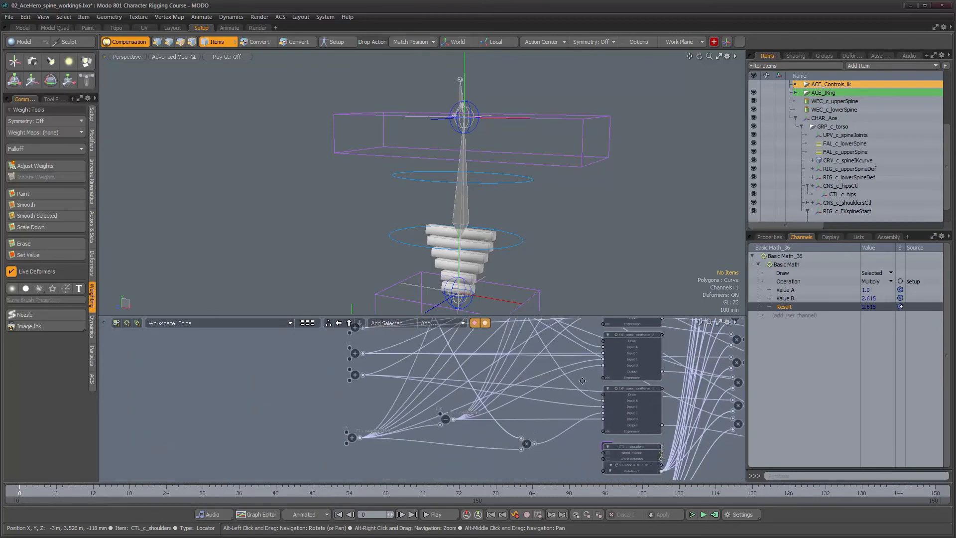
# - Add another Basic Math: Multiply modifier and place it in front of the EXP_spine_jointMove_6 expression
pyautogui.keyDown('alt'); pyautogui.moveTo(582, 381); pyautogui.dragTo(573, 476); pyautogui.keyUp('alt')
pyautogui.keyDown('alt'); pyautogui.moveTo(568, 328); pyautogui.dragTo(556, 506); pyautogui.keyUp('alt')
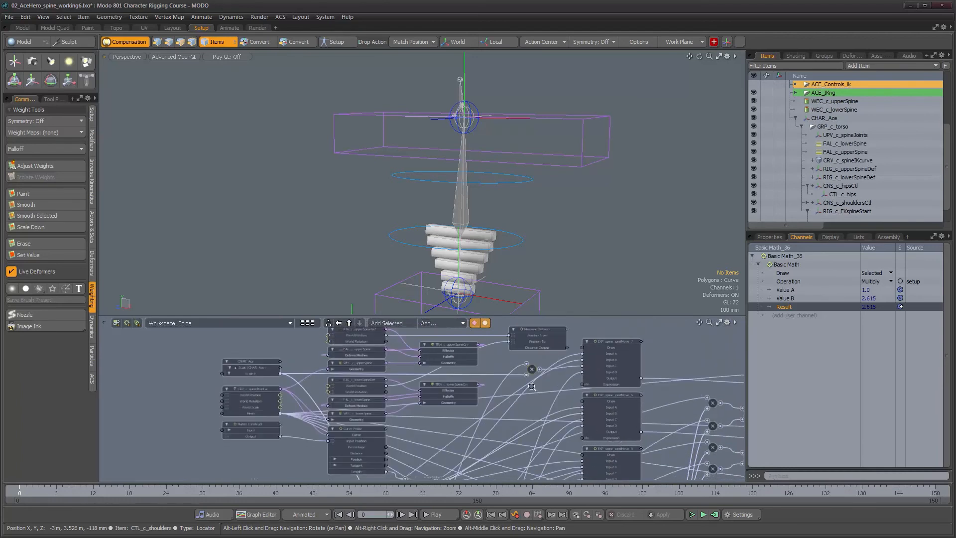
pyautogui.scroll(2, 532, 386)
pyautogui.keyDown('alt'); pyautogui.moveTo(542, 383); pyautogui.dragTo(557, 433); pyautogui.keyUp('alt')
pyautogui.scroll(1, 552, 416)
pyautogui.scroll(-1, 573, 417)
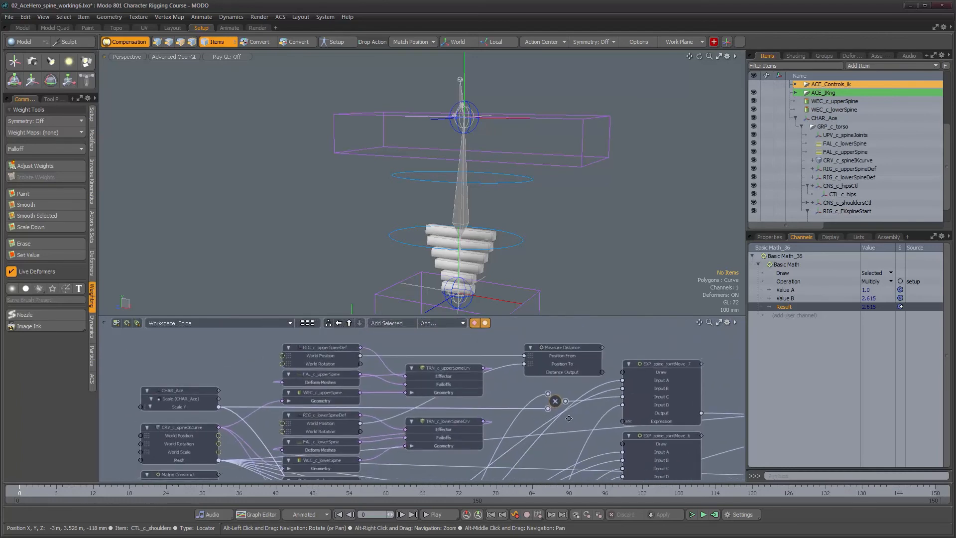
pyautogui.click(458, 324)
pyautogui.moveTo(513, 326)
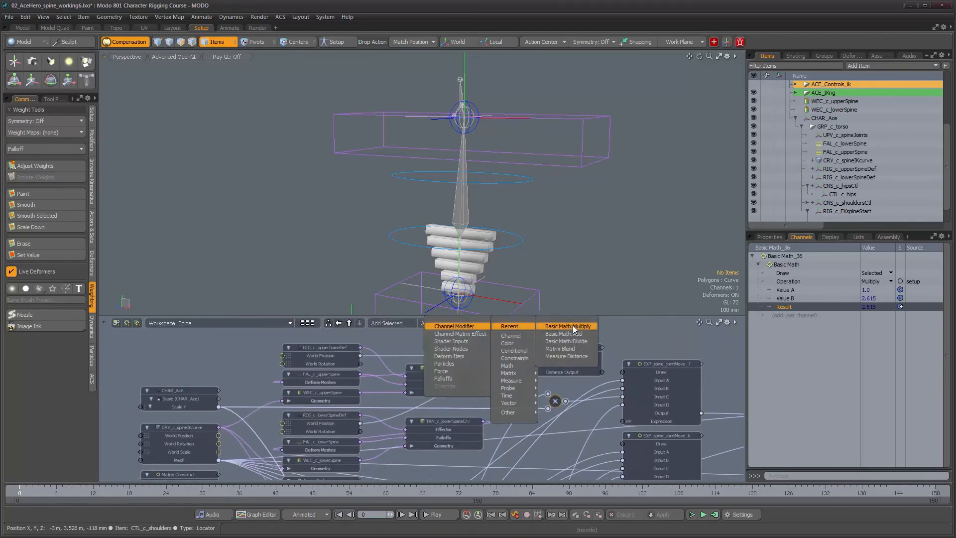
pyautogui.click(574, 324)
pyautogui.keyDown('alt'); pyautogui.moveTo(557, 398); pyautogui.dragTo(557, 359); pyautogui.keyUp('alt')
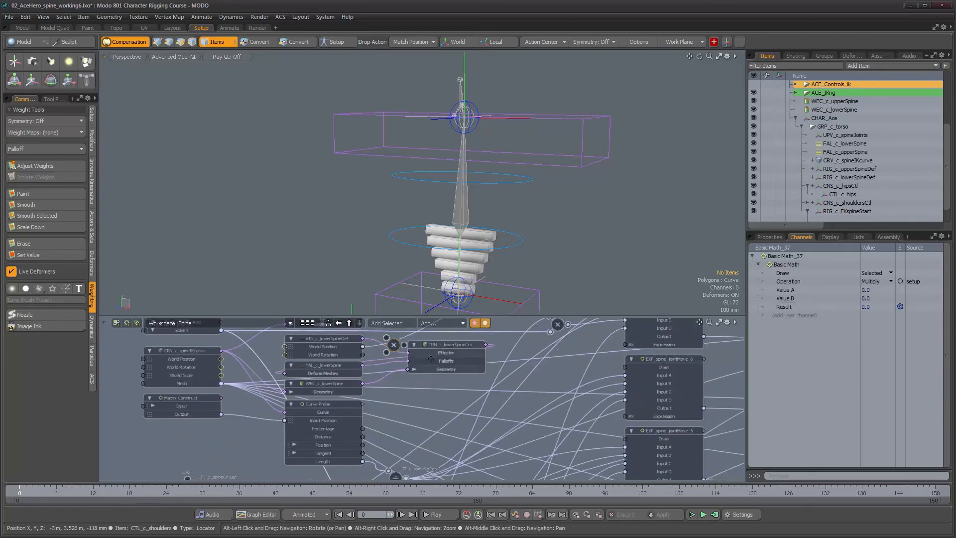
pyautogui.moveTo(393, 346); pyautogui.dragTo(584, 417)
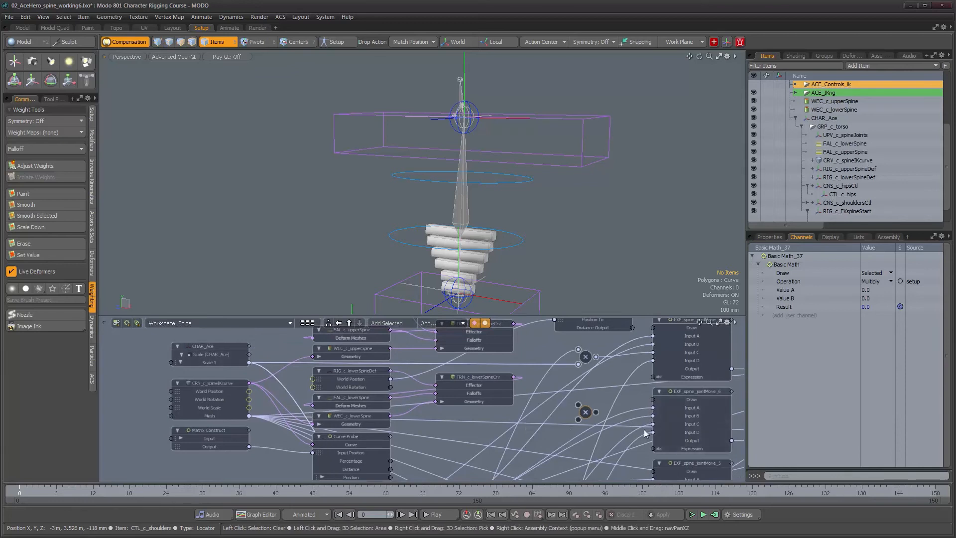
# - Multiply the no-stretch weight by CHAR_Ace Scale Y in the new node and feed the result into Input C of EXP_spine_jointMove_6
pyautogui.moveTo(620, 423); pyautogui.dragTo(578, 419)
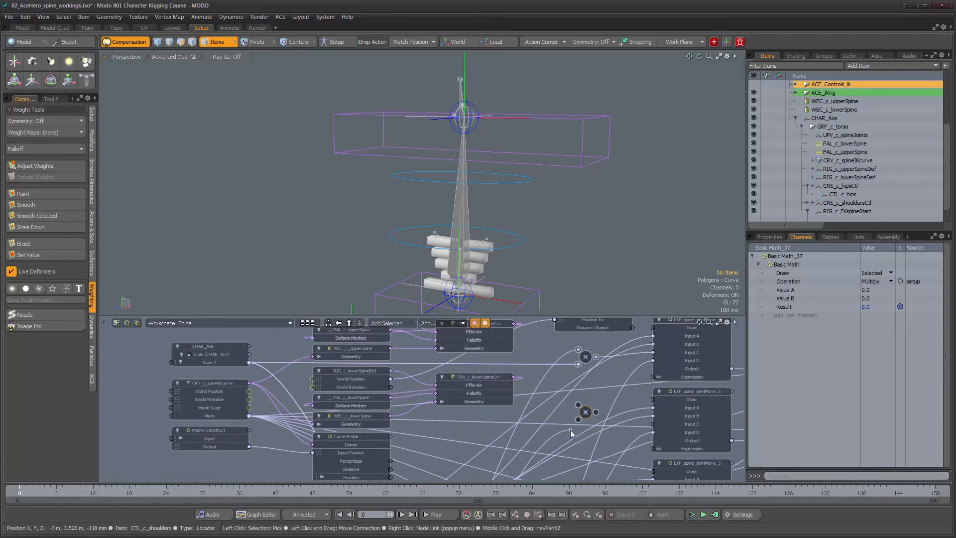
pyautogui.moveTo(249, 362); pyautogui.dragTo(578, 405)
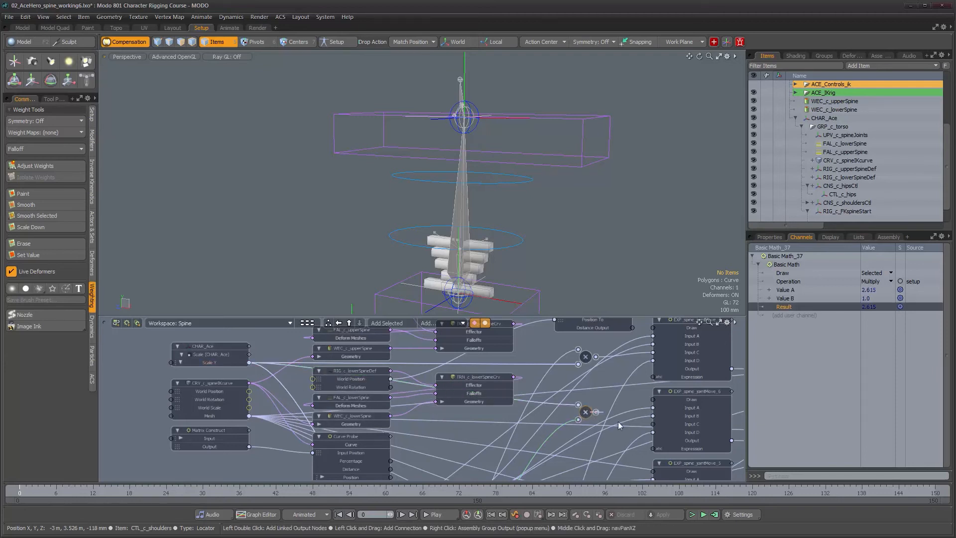
pyautogui.keyDown('alt'); pyautogui.moveTo(472, 184); pyautogui.dragTo(496, 187); pyautogui.keyUp('alt')
pyautogui.keyDown('alt'); pyautogui.moveTo(565, 187); pyautogui.dragTo(541, 203); pyautogui.keyUp('alt')
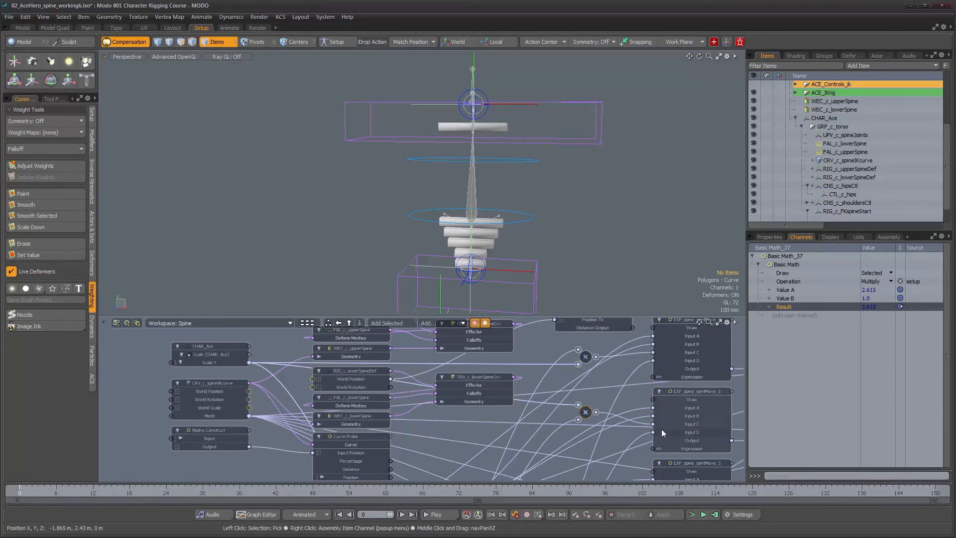
pyautogui.moveTo(661, 429)
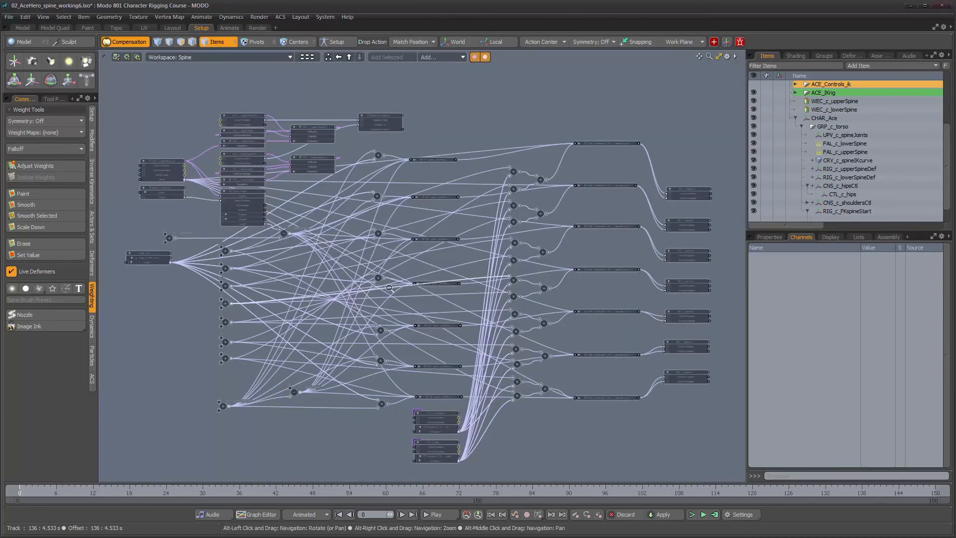
# - Examine the multiply nodes placed in front of all the EXP_spine_jointMove expressions in the enlarged schematic
pyautogui.keyDown('alt'); pyautogui.moveTo(389, 287); pyautogui.dragTo(487, 279, button='right'); pyautogui.keyUp('alt')
pyautogui.keyDown('alt'); pyautogui.moveTo(486, 75); pyautogui.dragTo(547, 214); pyautogui.keyUp('alt')
pyautogui.keyDown('alt'); pyautogui.moveTo(547, 214); pyautogui.dragTo(530, 205, button='right'); pyautogui.keyUp('alt')
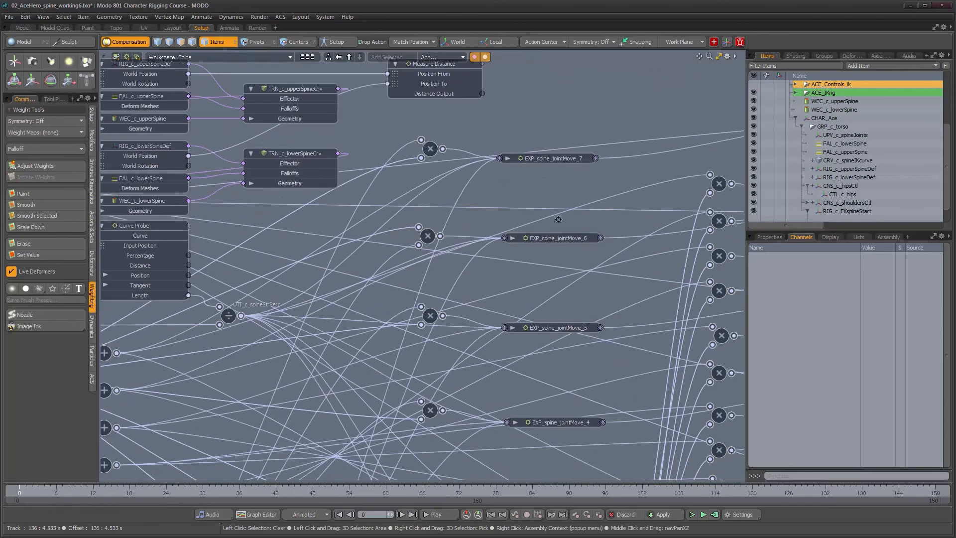
pyautogui.scroll(-2, 558, 219)
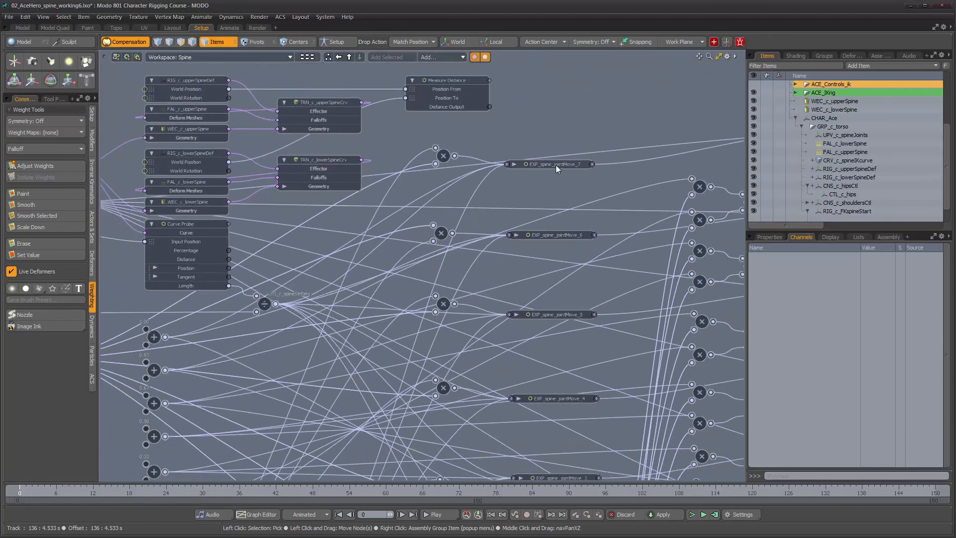
pyautogui.moveTo(556, 166); pyautogui.dragTo(557, 165)
pyautogui.keyDown('alt'); pyautogui.moveTo(545, 272); pyautogui.dragTo(559, 289); pyautogui.keyUp('alt')
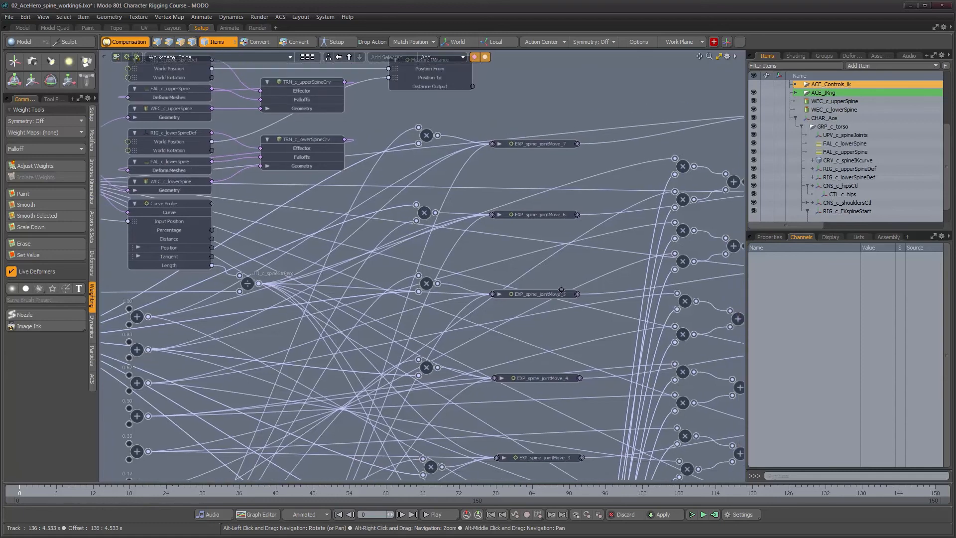
pyautogui.keyDown('alt'); pyautogui.moveTo(557, 350); pyautogui.dragTo(548, 353, button='right'); pyautogui.keyUp('alt')
pyautogui.keyDown('alt'); pyautogui.moveTo(549, 353); pyautogui.dragTo(595, 324); pyautogui.keyUp('alt')
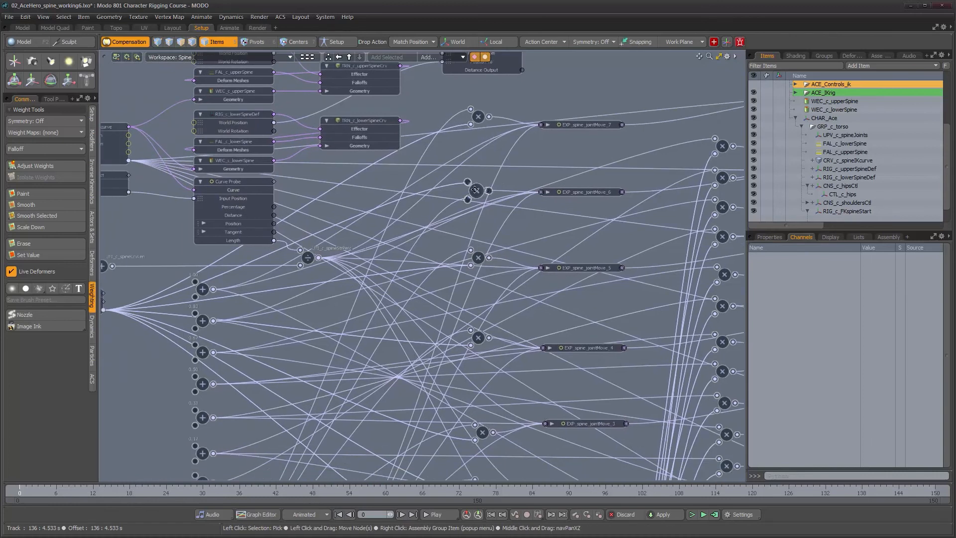
pyautogui.keyDown('alt'); pyautogui.moveTo(508, 234); pyautogui.dragTo(480, 235, button='right'); pyautogui.keyUp('alt')
pyautogui.keyDown('alt'); pyautogui.moveTo(481, 234); pyautogui.dragTo(518, 212); pyautogui.keyUp('alt')
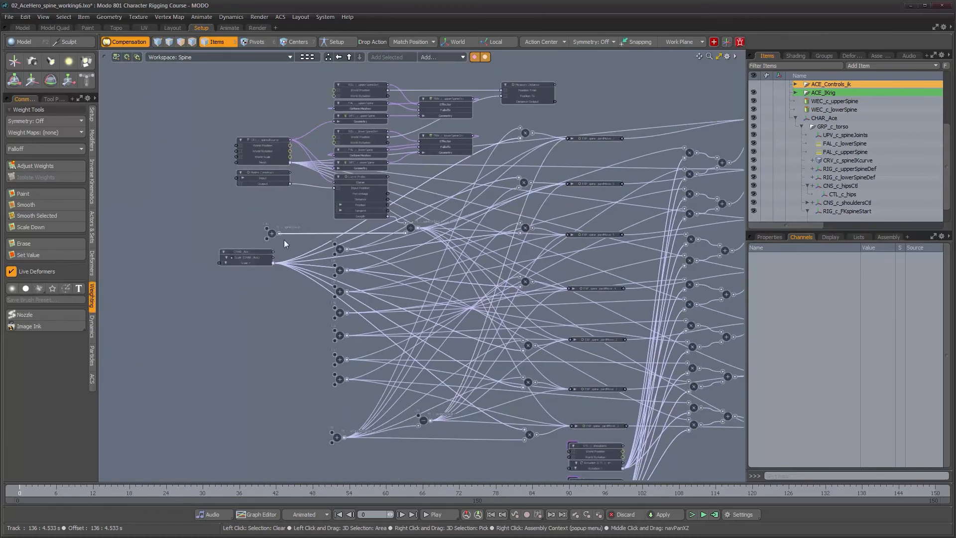
# - Move the CHAR_Ace node farther away from the column of add nodes and check the UTI_c_noStretchWeight connections
pyautogui.moveTo(259, 256); pyautogui.dragTo(240, 274)
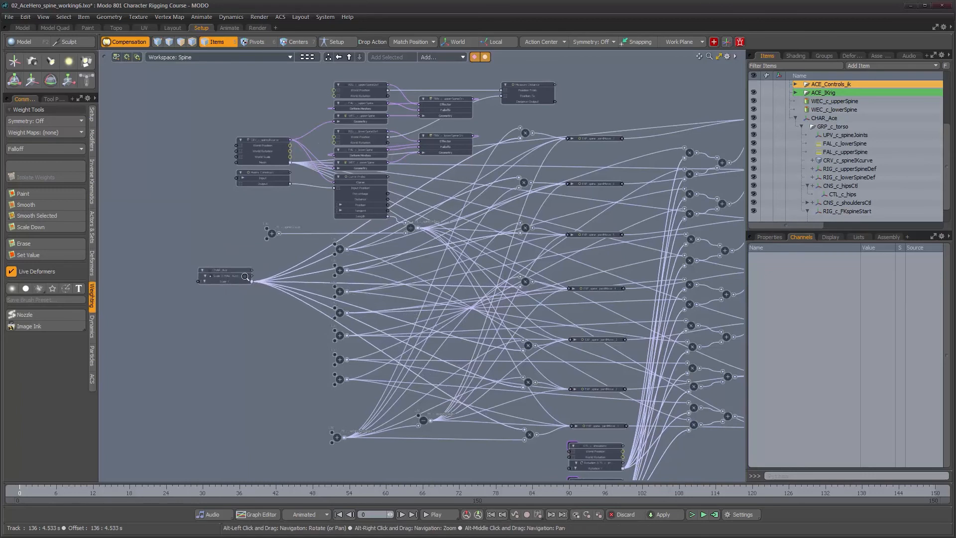
pyautogui.keyDown('alt'); pyautogui.moveTo(240, 273); pyautogui.dragTo(276, 281, button='right'); pyautogui.keyUp('alt')
pyautogui.keyDown('alt'); pyautogui.moveTo(213, 287); pyautogui.dragTo(164, 287, button='right'); pyautogui.keyUp('alt')
pyautogui.keyDown('alt'); pyautogui.moveTo(399, 416); pyautogui.dragTo(347, 366); pyautogui.keyUp('alt')
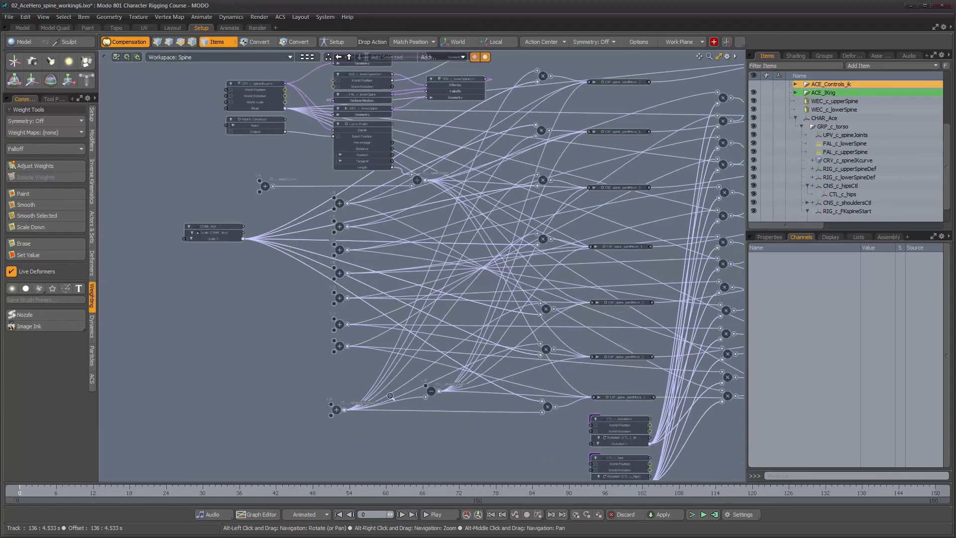
pyautogui.keyDown('alt'); pyautogui.moveTo(391, 394); pyautogui.dragTo(429, 395, button='right'); pyautogui.keyUp('alt')
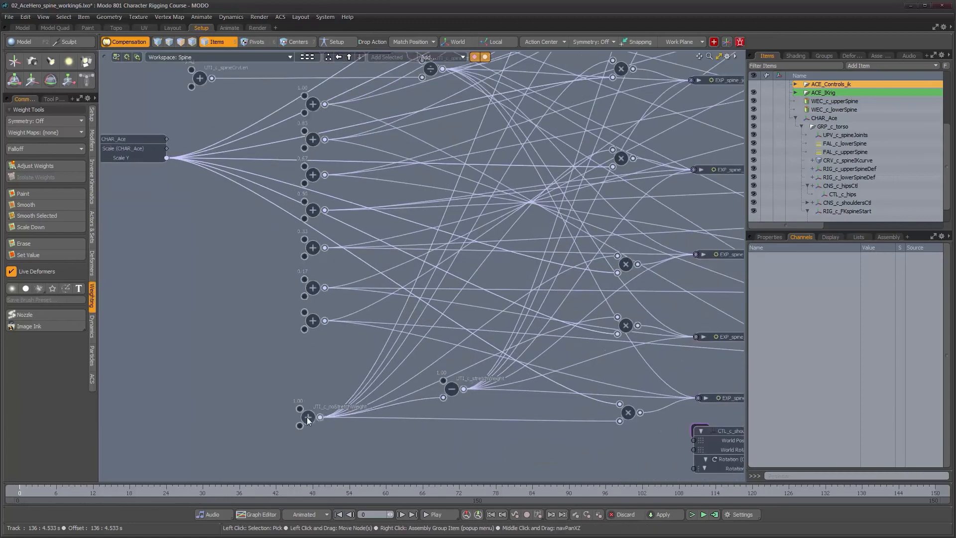
pyautogui.keyDown('alt'); pyautogui.moveTo(470, 322); pyautogui.dragTo(439, 317, button='right'); pyautogui.keyUp('alt')
pyautogui.keyDown('alt'); pyautogui.moveTo(439, 317); pyautogui.dragTo(387, 332); pyautogui.keyUp('alt')
# - Restore the 3D viewport above the schematic and frame the whole spine rig with its master control
pyautogui.press('KP_0')
pyautogui.moveTo(468, 197); pyautogui.dragTo(466, 276)
pyautogui.keyDown('alt'); pyautogui.moveTo(408, 144); pyautogui.dragTo(492, 167); pyautogui.keyUp('alt')
pyautogui.keyDown('alt'); pyautogui.moveTo(458, 196); pyautogui.dragTo(455, 171, button='middle'); pyautogui.keyUp('alt')
pyautogui.keyDown('alt'); pyautogui.moveTo(454, 171); pyautogui.dragTo(428, 170, button='right'); pyautogui.keyUp('alt')
pyautogui.keyDown('alt'); pyautogui.moveTo(467, 228); pyautogui.dragTo(454, 197, button='middle'); pyautogui.keyUp('alt')
# - Test the rig's scaling by uniformly scaling the CHAR_Ace master control to 209%
pyautogui.click(461, 243)
pyautogui.keyDown('alt'); pyautogui.moveTo(461, 243); pyautogui.dragTo(480, 213); pyautogui.keyUp('alt')
pyautogui.press('r')
pyautogui.scroll(2, 471, 209)
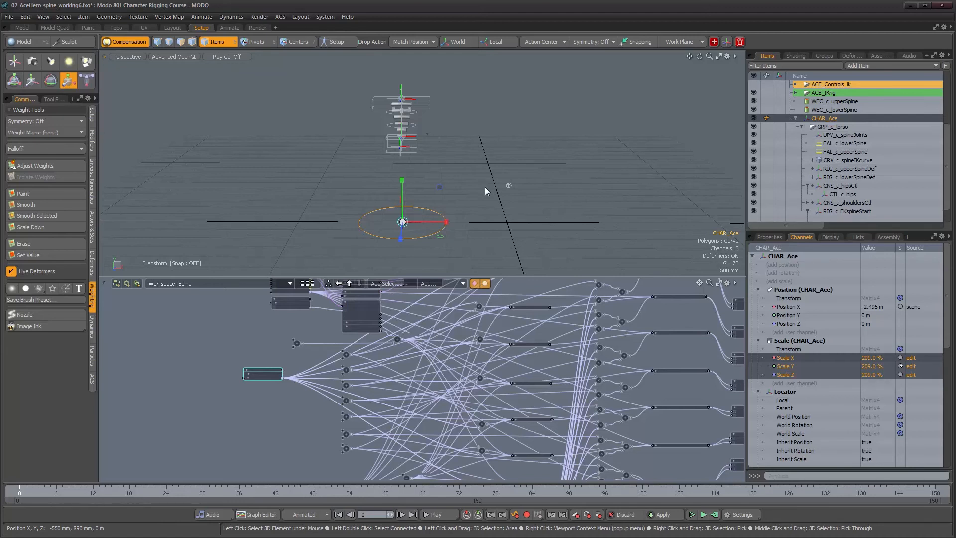
pyautogui.keyDown('alt'); pyautogui.moveTo(486, 187); pyautogui.dragTo(486, 181); pyautogui.keyUp('alt')
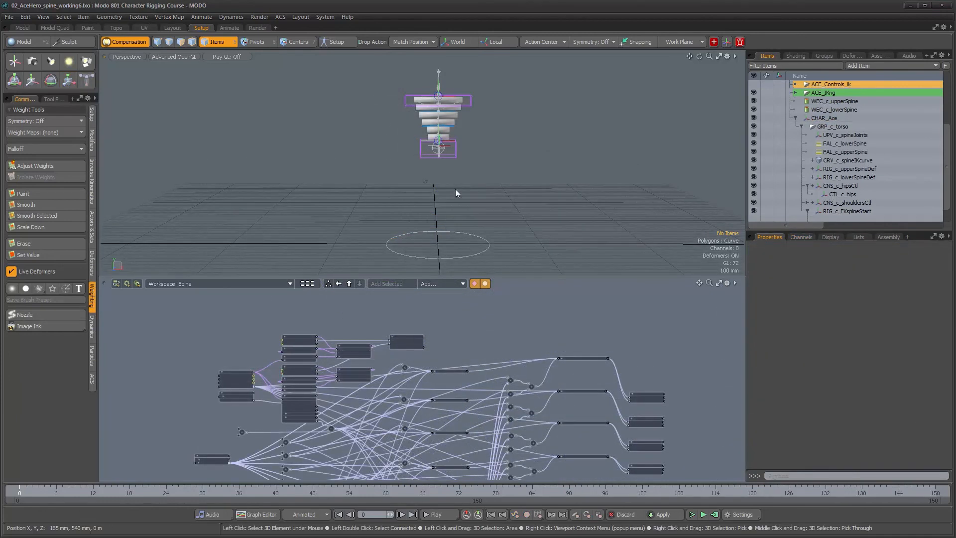
# - Frame the spine and rotate the CTL_c_shoulders control to -35.2° around Z
pyautogui.keyDown('alt'); pyautogui.moveTo(455, 196); pyautogui.dragTo(435, 203); pyautogui.keyUp('alt')
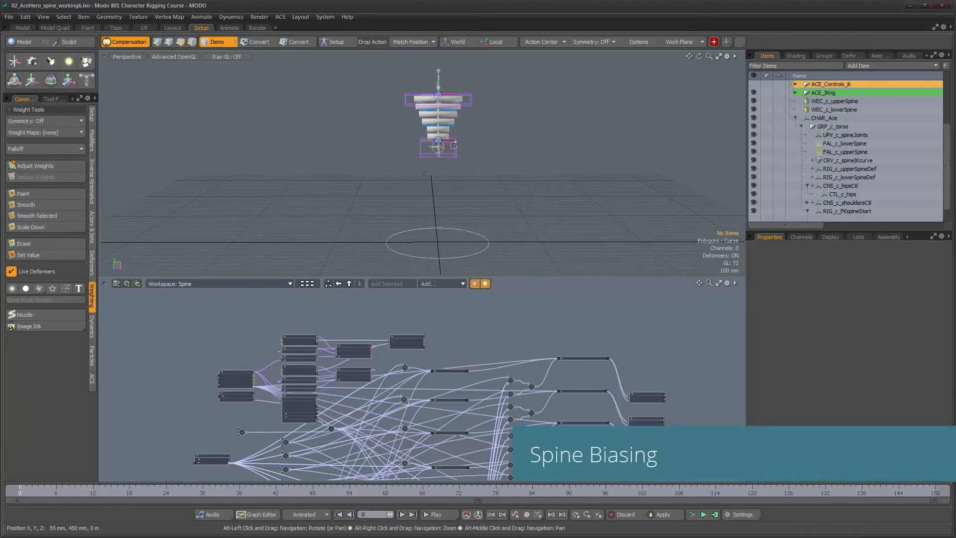
pyautogui.keyDown('alt'); pyautogui.moveTo(437, 199); pyautogui.dragTo(424, 234, button='middle'); pyautogui.keyUp('alt')
pyautogui.keyDown('alt'); pyautogui.moveTo(425, 219); pyautogui.dragTo(512, 169, button='right'); pyautogui.keyUp('alt')
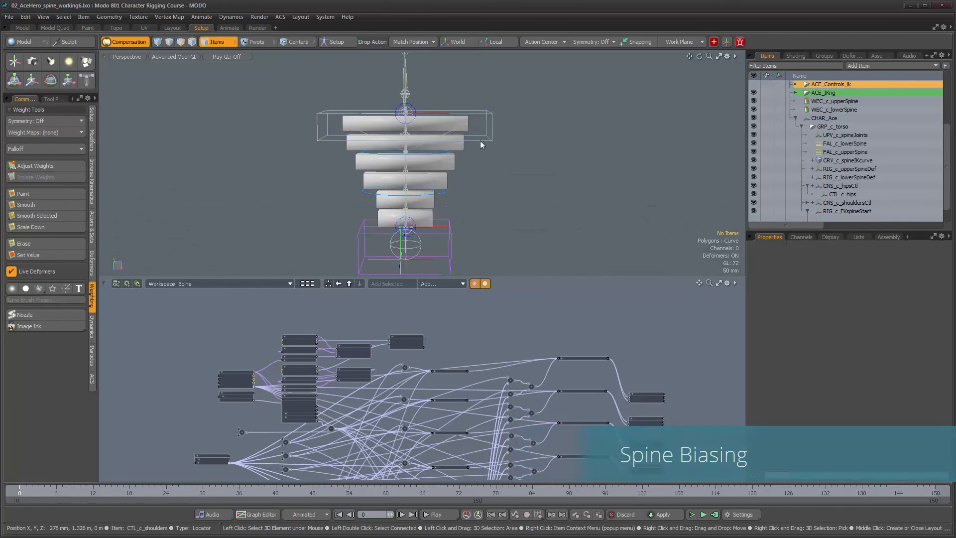
pyautogui.click(480, 140)
pyautogui.press('e')
pyautogui.moveTo(443, 93); pyautogui.dragTo(496, 116)
pyautogui.keyDown('alt'); pyautogui.moveTo(472, 220); pyautogui.dragTo(505, 188); pyautogui.keyUp('alt')
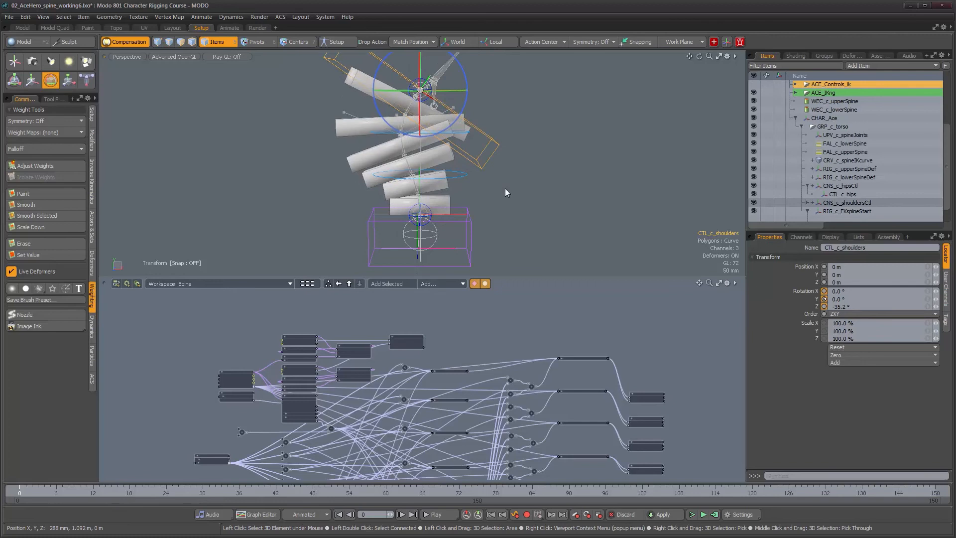
pyautogui.press('q')
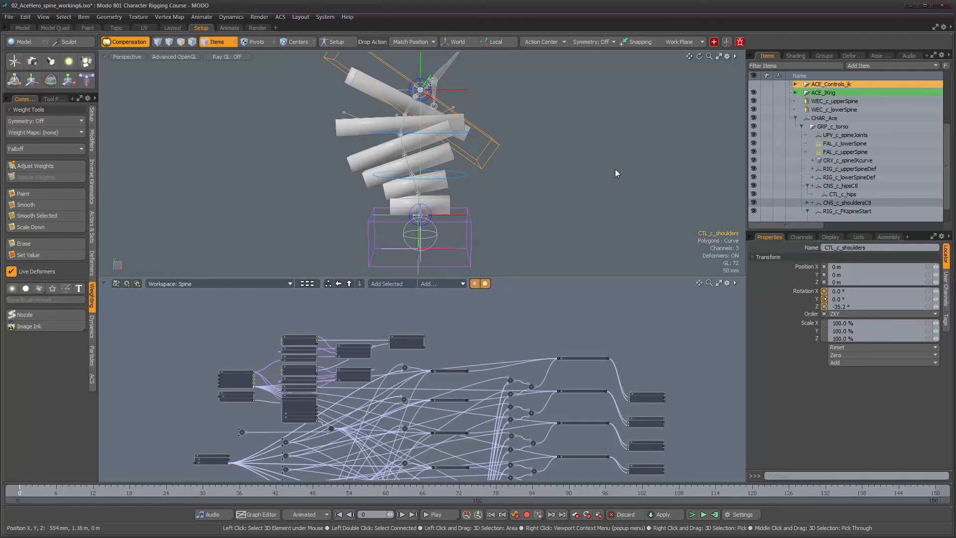
# - Examine the FAL_c_upperSpine linear falloff and its Range against the bent spine, and check the deformer list
pyautogui.click(856, 152)
pyautogui.moveTo(560, 186)
pyautogui.keyDown('alt'); pyautogui.mouseDown()
pyautogui.moveTo(542, 182)
pyautogui.moveTo(554, 193)
pyautogui.mouseUp(); pyautogui.keyUp('alt')
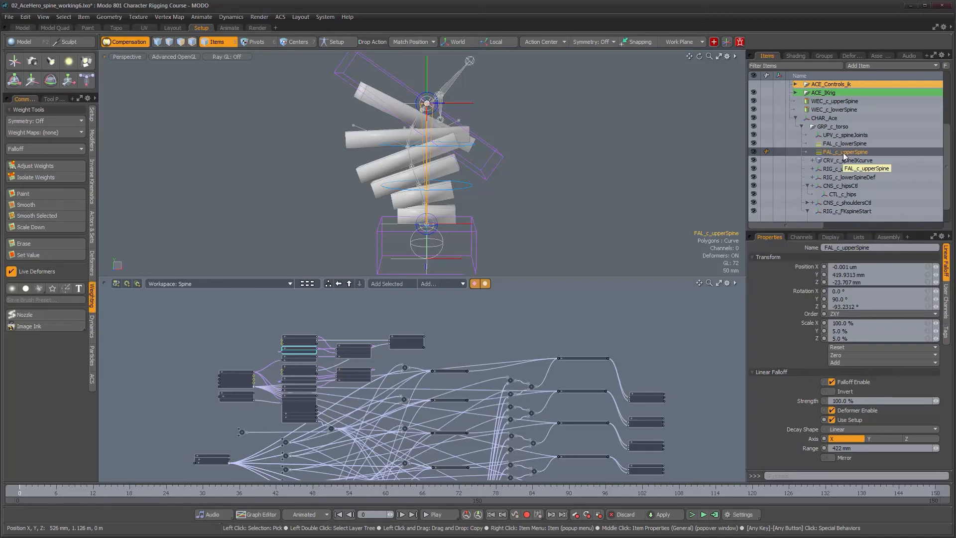
pyautogui.click(851, 55)
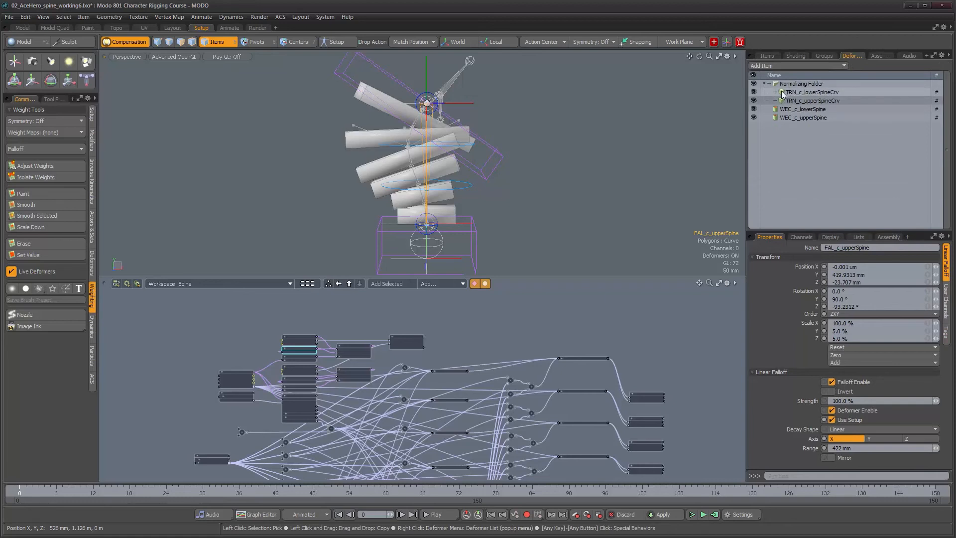
pyautogui.click(768, 58)
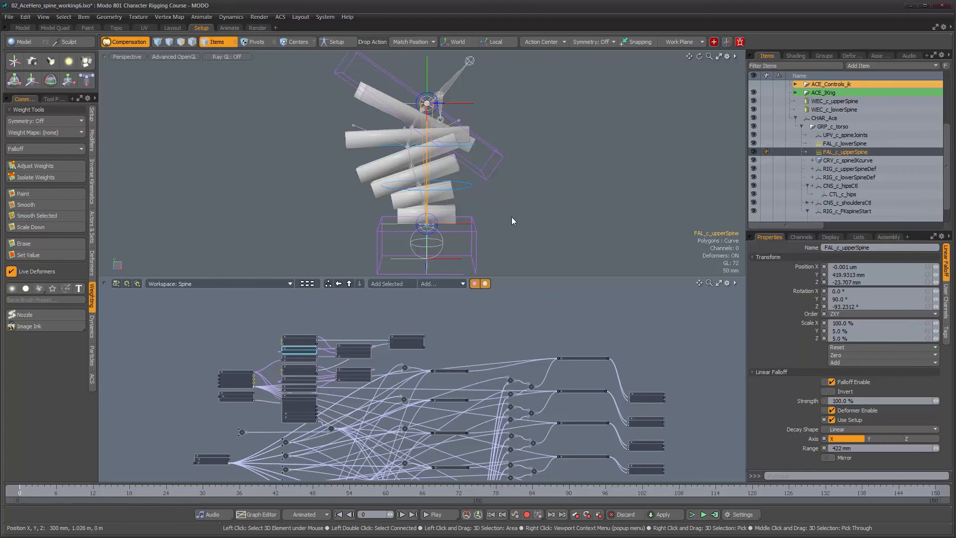
pyautogui.keyDown('alt'); pyautogui.moveTo(466, 189); pyautogui.dragTo(502, 196); pyautogui.keyUp('alt')
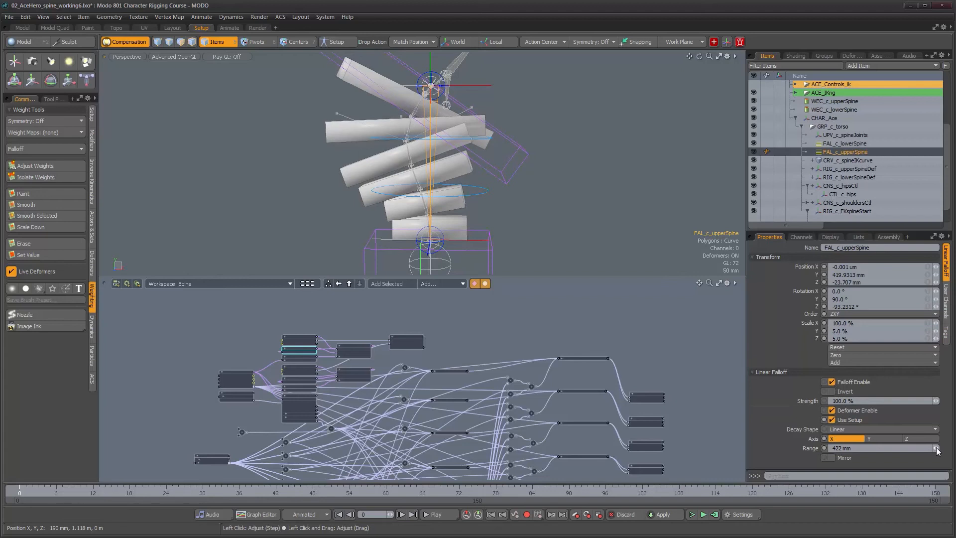
pyautogui.moveTo(936, 448); pyautogui.dragTo(935, 448)
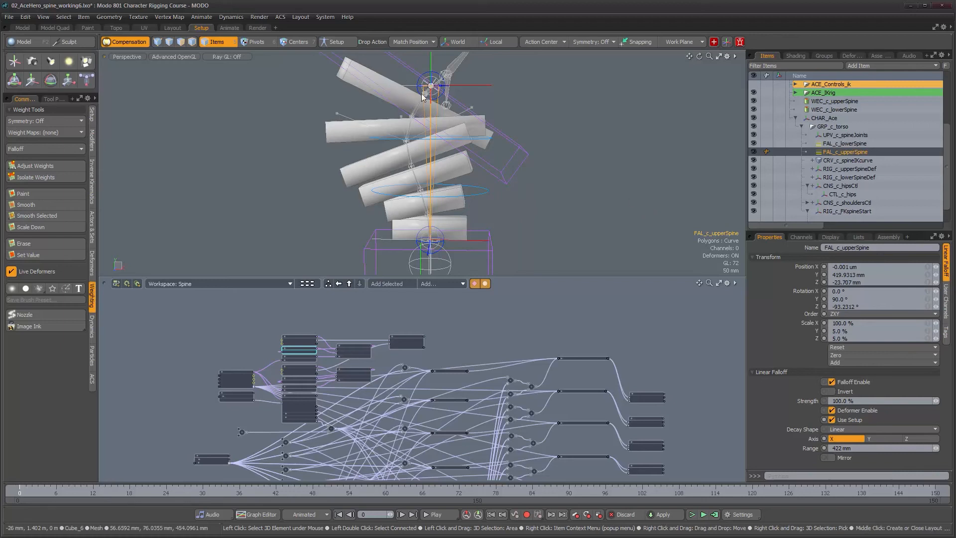
pyautogui.keyDown('alt'); pyautogui.moveTo(416, 175); pyautogui.dragTo(441, 199); pyautogui.keyUp('alt')
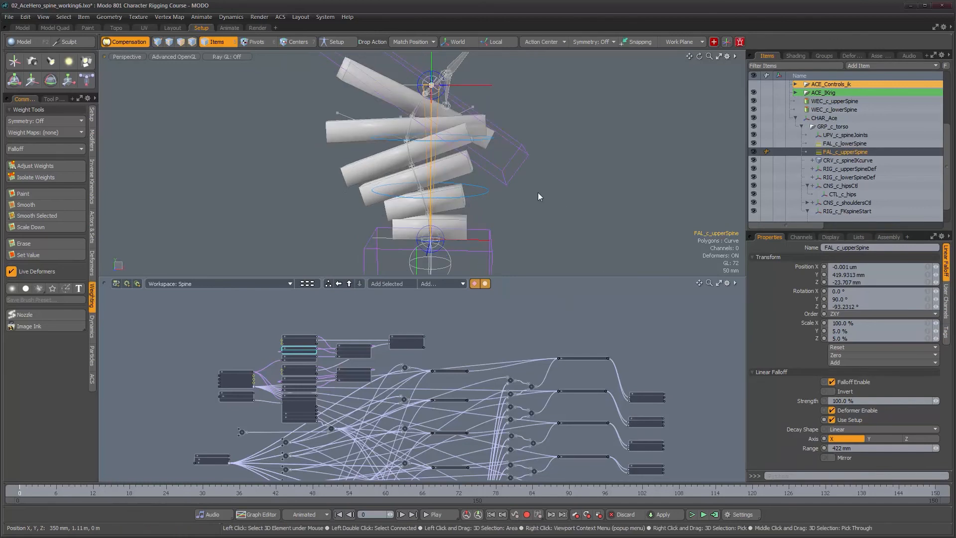
pyautogui.click(515, 180)
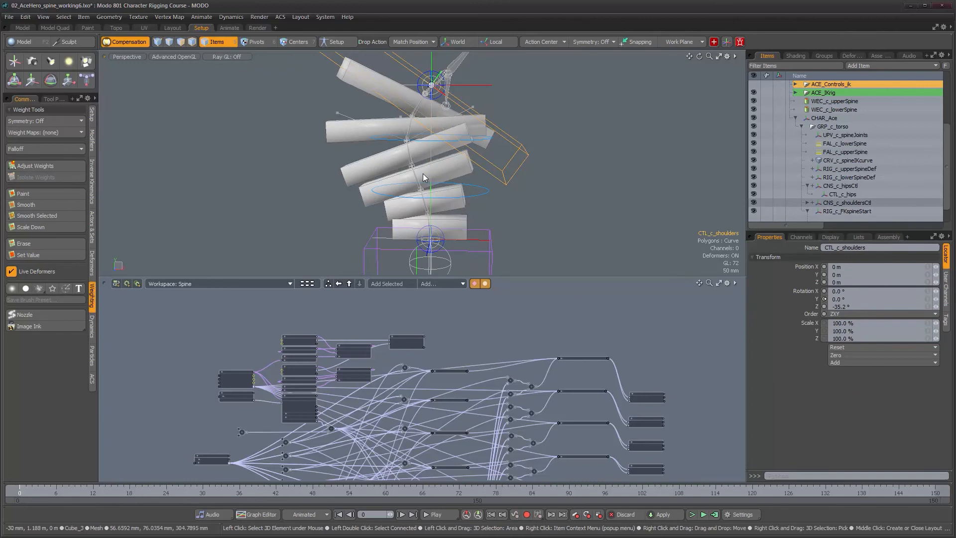
pyautogui.keyDown('alt'); pyautogui.moveTo(496, 195); pyautogui.dragTo(501, 183, button='middle'); pyautogui.keyUp('alt')
pyautogui.keyDown('alt'); pyautogui.moveTo(501, 183); pyautogui.dragTo(497, 193); pyautogui.keyUp('alt')
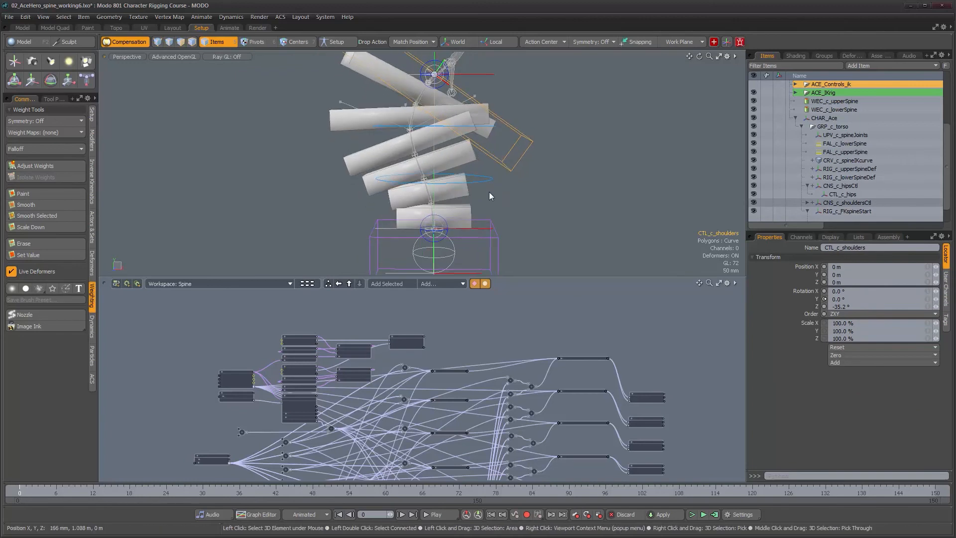
# - Locate the two spine falloffs in the schematic and move the RIG_c_upperSpineDef and FAL_c_upperSpine nodes up, clear of WEC_c_upperSpine
pyautogui.click(847, 145)
pyautogui.keyDown('ctrl'); pyautogui.click(847, 153); pyautogui.keyUp('ctrl')
pyautogui.keyDown('alt'); pyautogui.moveTo(346, 360); pyautogui.dragTo(428, 345); pyautogui.keyUp('alt')
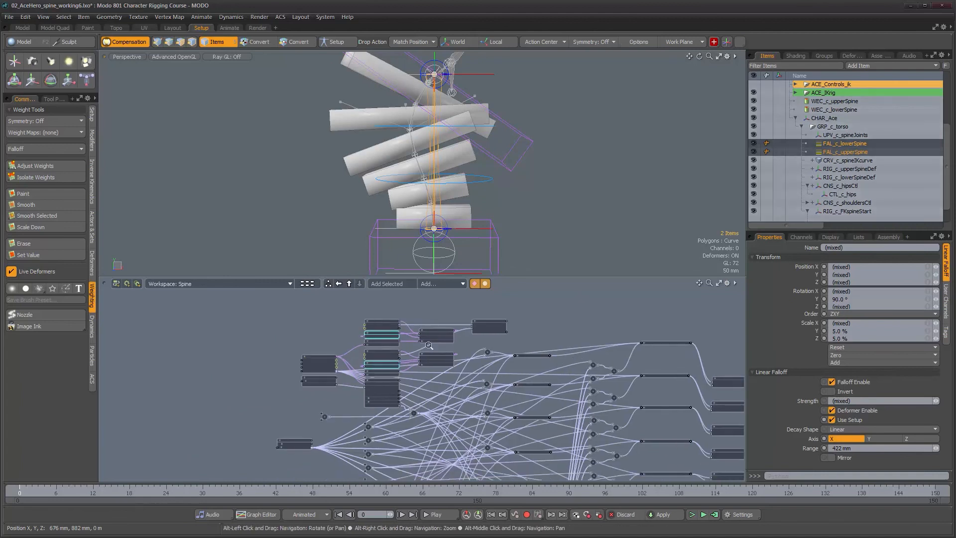
pyautogui.keyDown('alt'); pyautogui.moveTo(428, 345); pyautogui.dragTo(491, 351, button='right'); pyautogui.keyUp('alt')
pyautogui.keyDown('alt'); pyautogui.moveTo(452, 349); pyautogui.dragTo(548, 349); pyautogui.keyUp('alt')
pyautogui.keyDown('alt'); pyautogui.moveTo(547, 349); pyautogui.dragTo(533, 349, button='right'); pyautogui.keyUp('alt')
pyautogui.keyDown('alt'); pyautogui.moveTo(533, 349); pyautogui.dragTo(529, 374); pyautogui.keyUp('alt')
pyautogui.moveTo(529, 374)
pyautogui.keyDown('alt'); pyautogui.mouseDown(button='right')
pyautogui.moveTo(506, 375)
pyautogui.moveTo(518, 378)
pyautogui.mouseUp(button='right'); pyautogui.keyUp('alt')
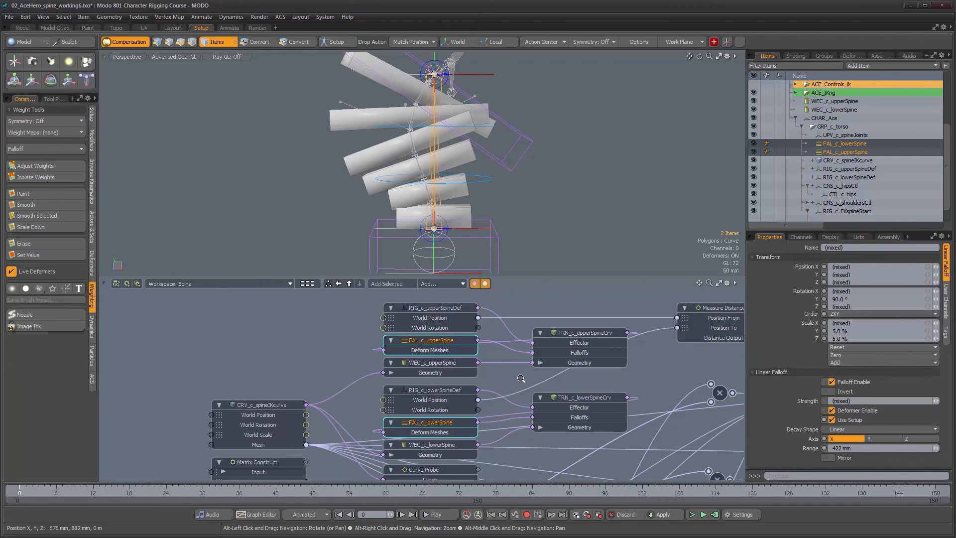
pyautogui.keyDown('alt'); pyautogui.moveTo(596, 388); pyautogui.dragTo(564, 370, button='right'); pyautogui.keyUp('alt')
pyautogui.keyDown('alt'); pyautogui.moveTo(563, 370); pyautogui.dragTo(557, 377); pyautogui.keyUp('alt')
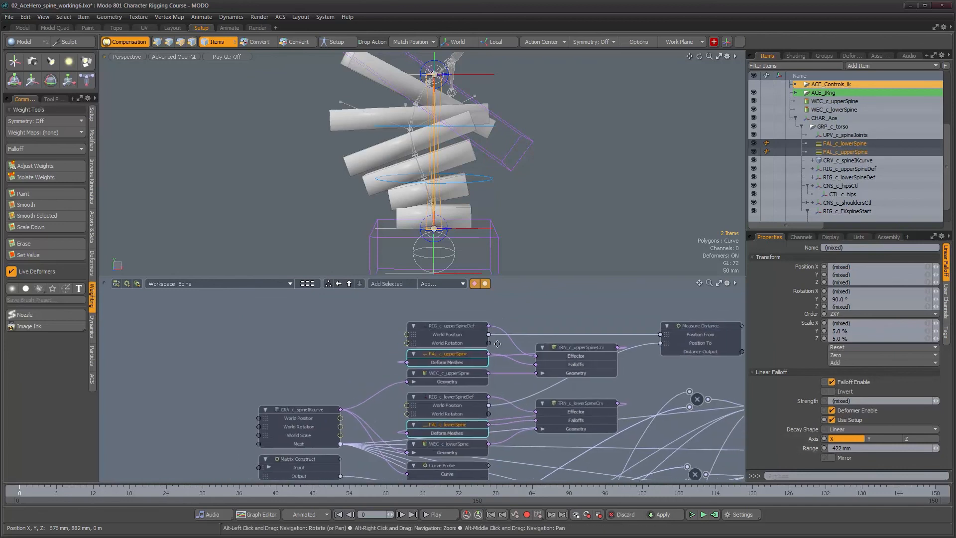
pyautogui.moveTo(418, 305); pyautogui.dragTo(461, 394)
pyautogui.moveTo(417, 312); pyautogui.dragTo(453, 416)
pyautogui.moveTo(453, 404); pyautogui.dragTo(454, 396)
pyautogui.keyDown('alt'); pyautogui.moveTo(497, 338); pyautogui.dragTo(492, 382); pyautogui.keyUp('alt')
pyautogui.moveTo(437, 324); pyautogui.dragTo(453, 334)
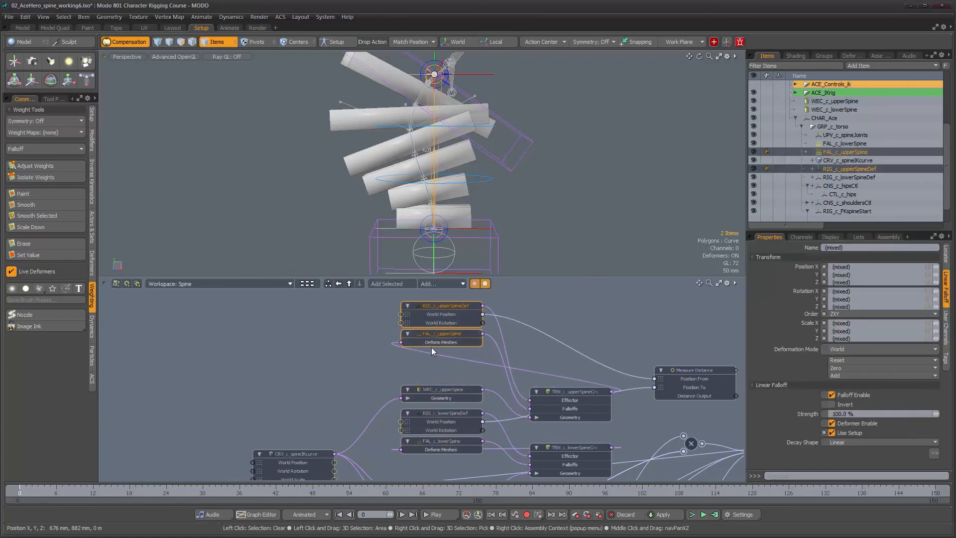
# - Expose the Range channel on both the FAL_c_upperSpine and FAL_c_lowerSpine nodes
pyautogui.click(413, 345)
pyautogui.click(417, 342)
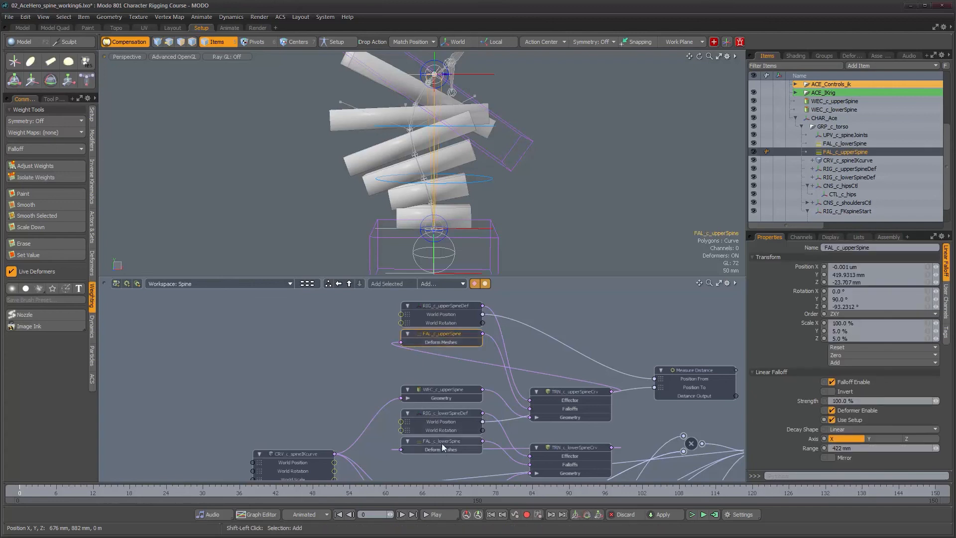
pyautogui.keyDown('shift'); pyautogui.click(441, 441); pyautogui.keyUp('shift')
pyautogui.rightClick(441, 441)
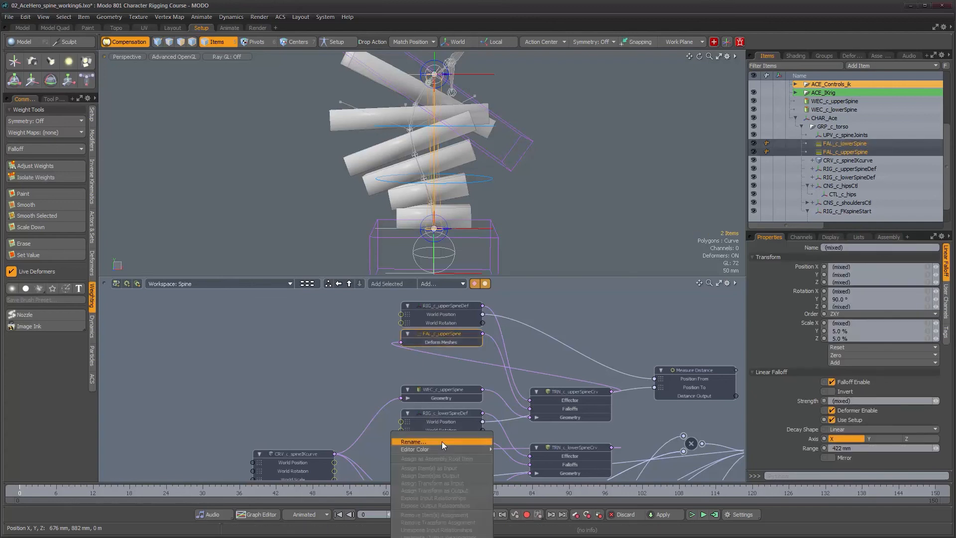
pyautogui.moveTo(438, 449)
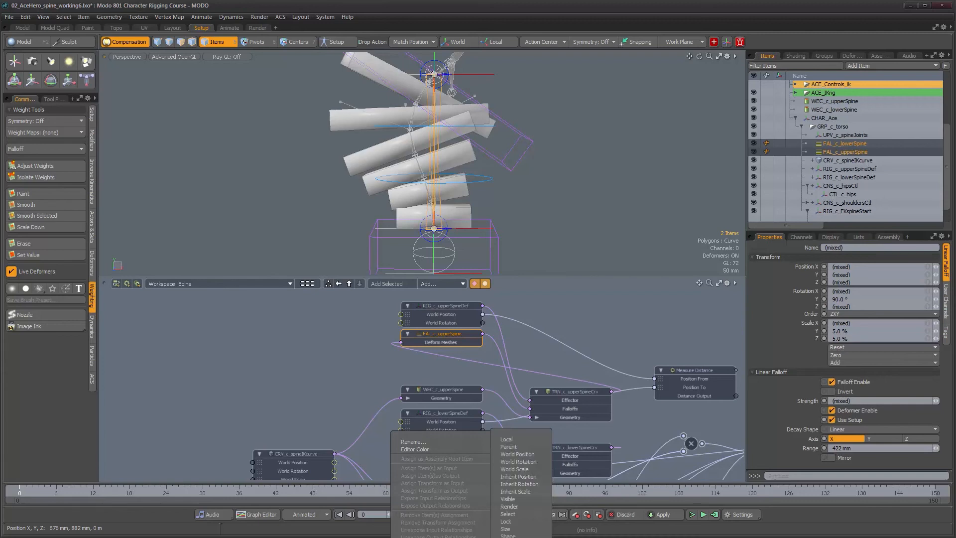
pyautogui.click(505, 536)
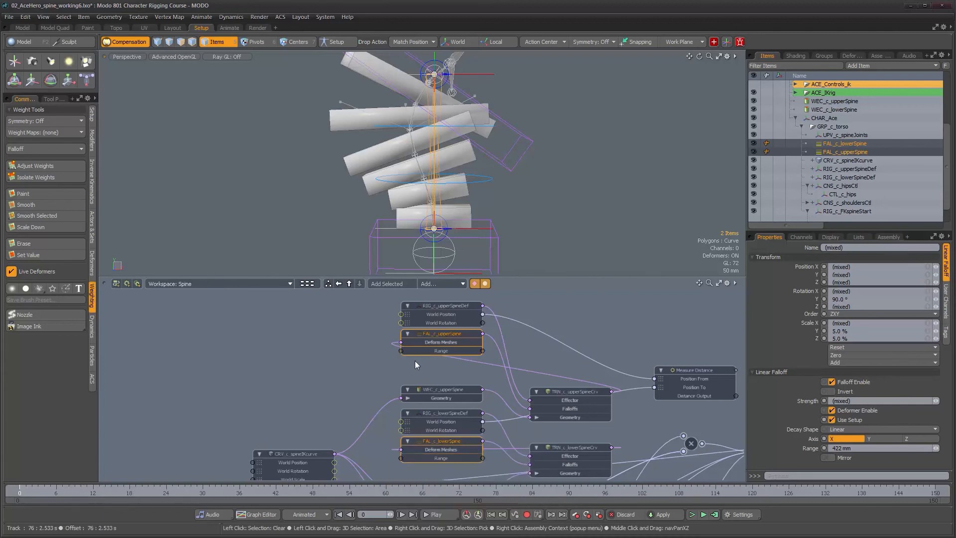
# - Space the FAL_c_lowerSpine and FAL_c_upperSpine nodes slightly below their respective RIG spine deformer nodes
pyautogui.keyDown('ctrl'); pyautogui.keyDown('alt'); pyautogui.moveTo(443, 373); pyautogui.dragTo(439, 355); pyautogui.keyUp('alt'); pyautogui.keyUp('ctrl')
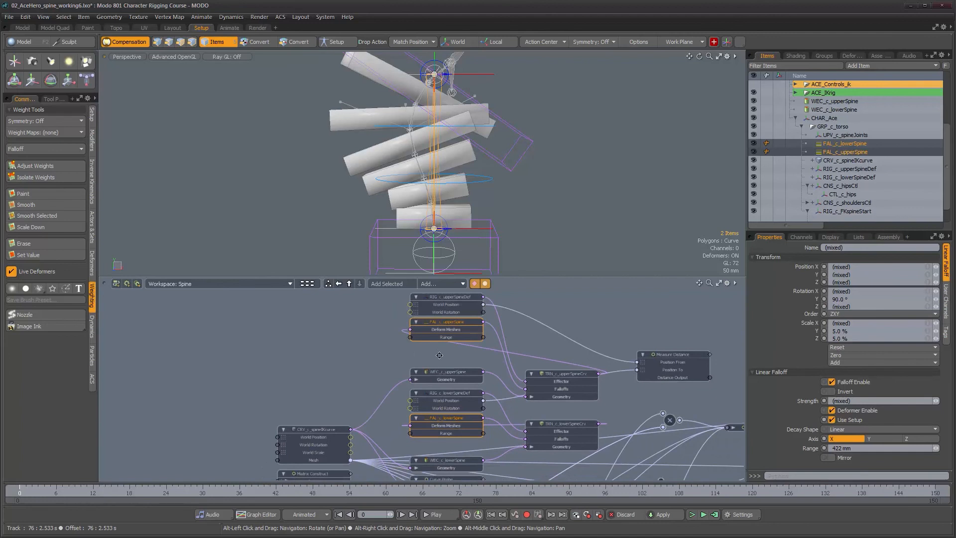
pyautogui.click(449, 441)
pyautogui.moveTo(446, 417); pyautogui.dragTo(446, 422)
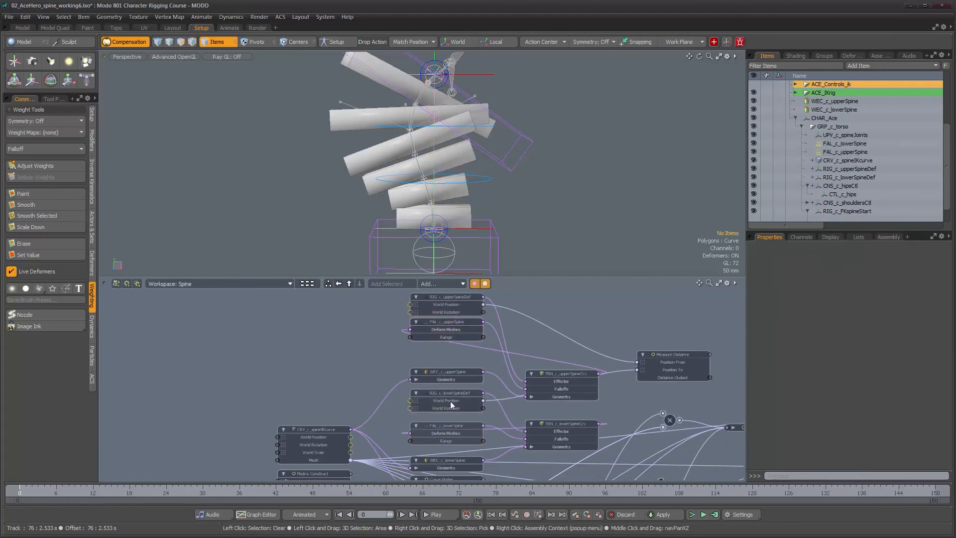
pyautogui.moveTo(450, 322); pyautogui.dragTo(516, 367)
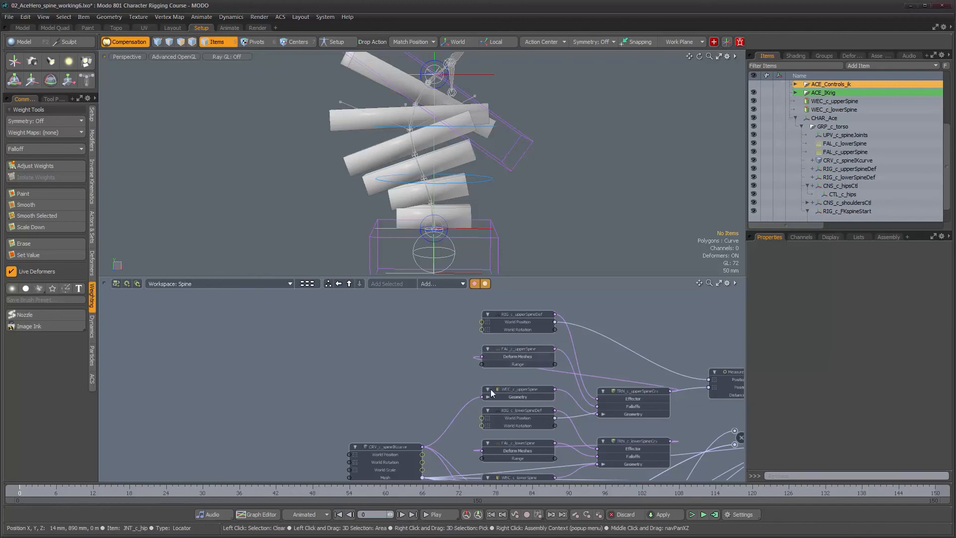
# - Add a Basic Math Add node in the empty area beside the falloff nodes and rename it UTI_c_spineBiasCtl
pyautogui.scroll(1, 426, 371)
pyautogui.moveTo(435, 369); pyautogui.dragTo(426, 370, button='middle')
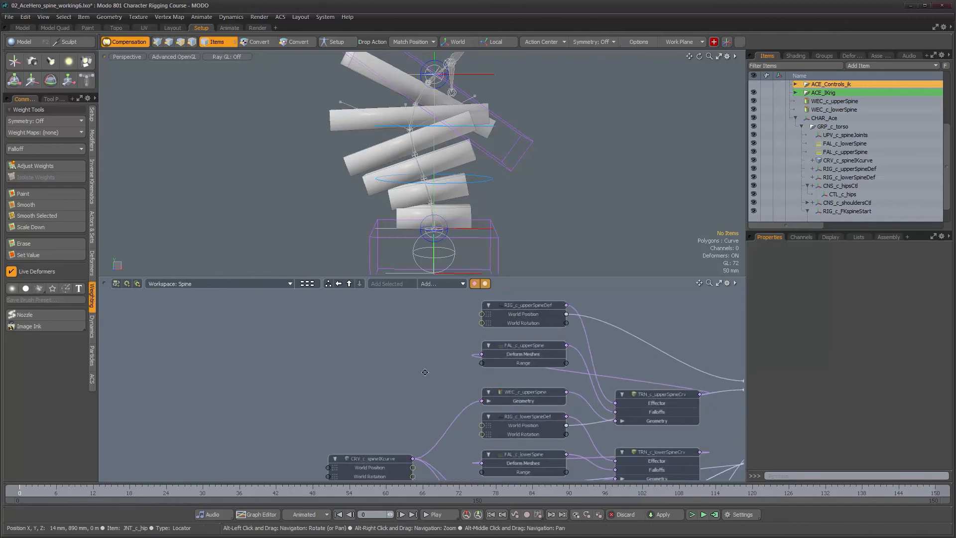
pyautogui.click(440, 284)
pyautogui.moveTo(506, 283)
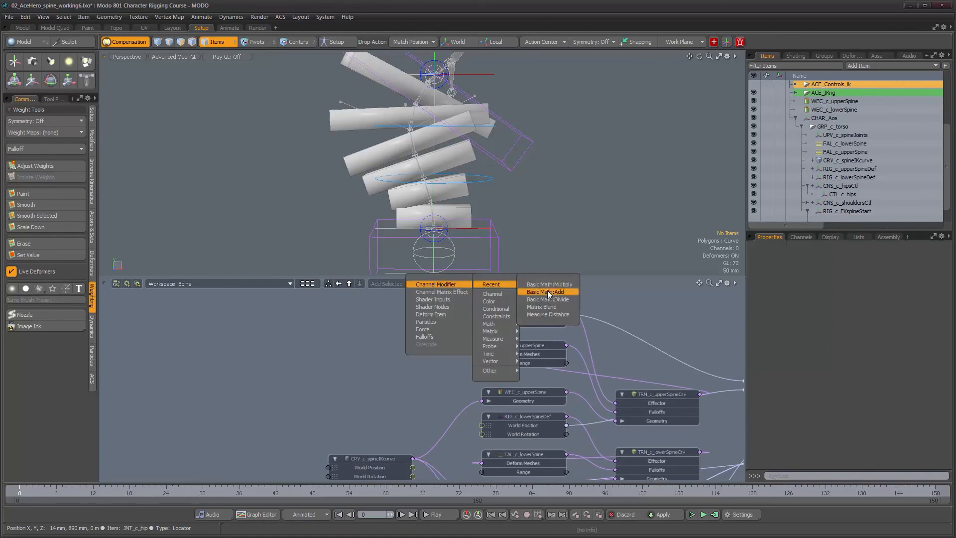
pyautogui.click(545, 294)
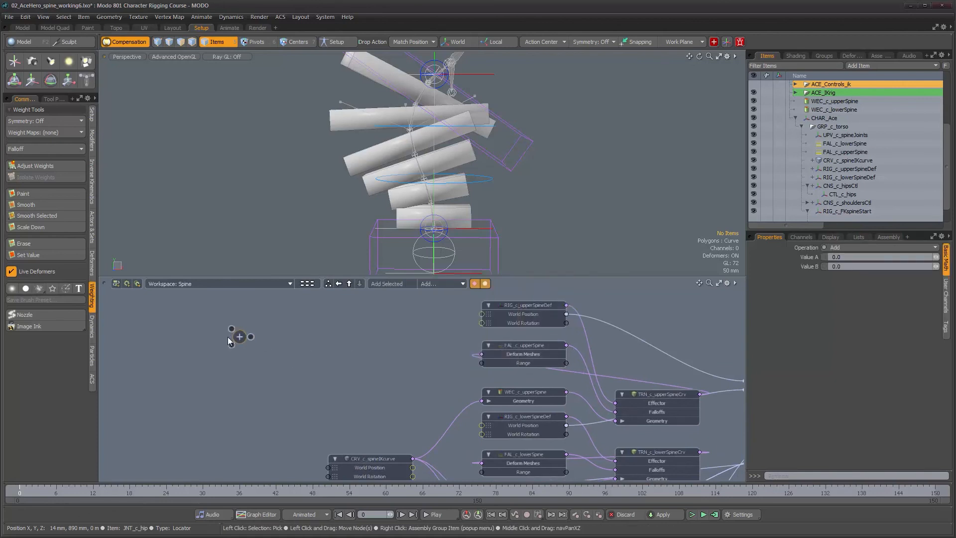
pyautogui.rightClick(223, 336)
pyautogui.click(228, 337)
pyautogui.write('UTI_c_sp')
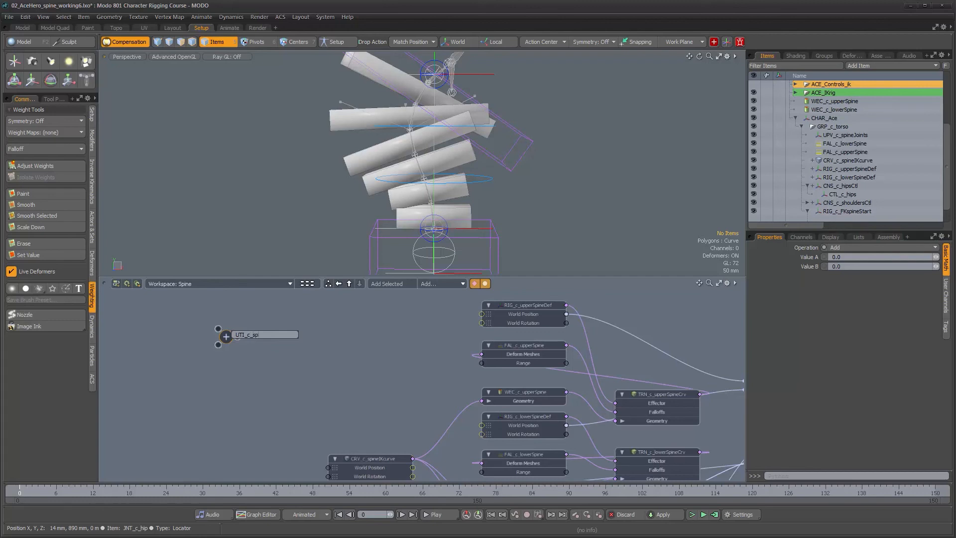
pyautogui.write('ineBiasCtl')
pyautogui.press('Return')
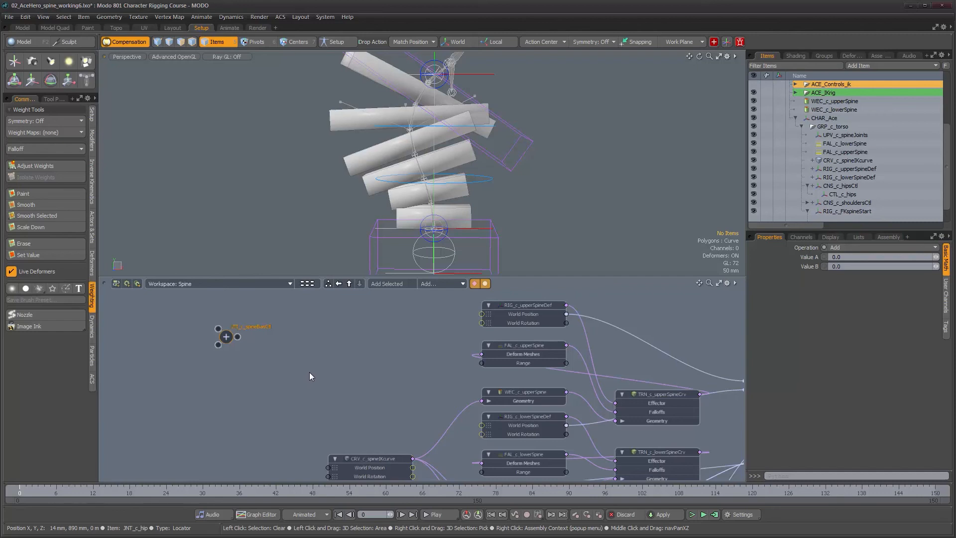
# - Create a second Add node near the upper spine nodes and connect the Curve Probe's Length output to its Value B
pyautogui.click(441, 284)
pyautogui.moveTo(452, 370); pyautogui.dragTo(264, 391)
pyautogui.scroll(-3, 335, 381)
pyautogui.keyDown('alt'); pyautogui.moveTo(351, 385); pyautogui.dragTo(395, 386); pyautogui.keyUp('alt')
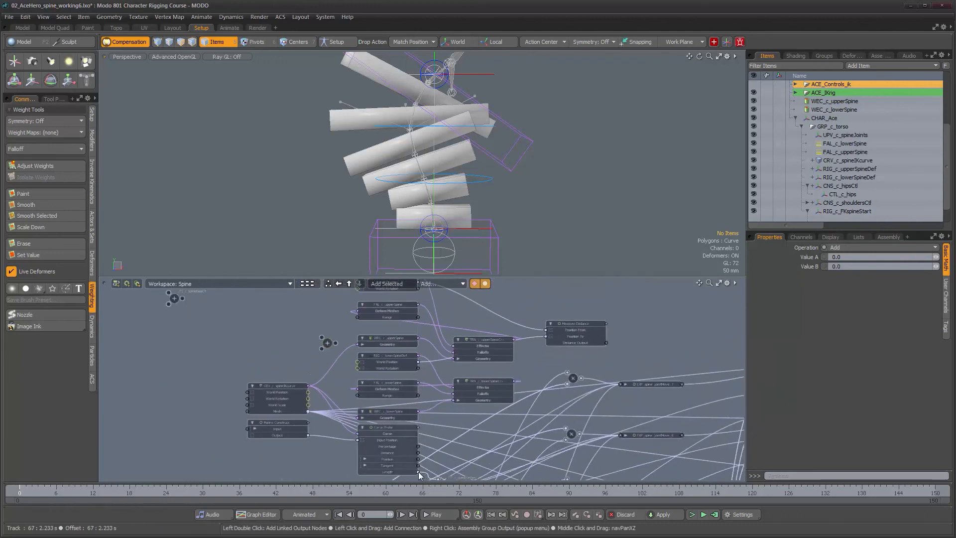
pyautogui.moveTo(418, 475)
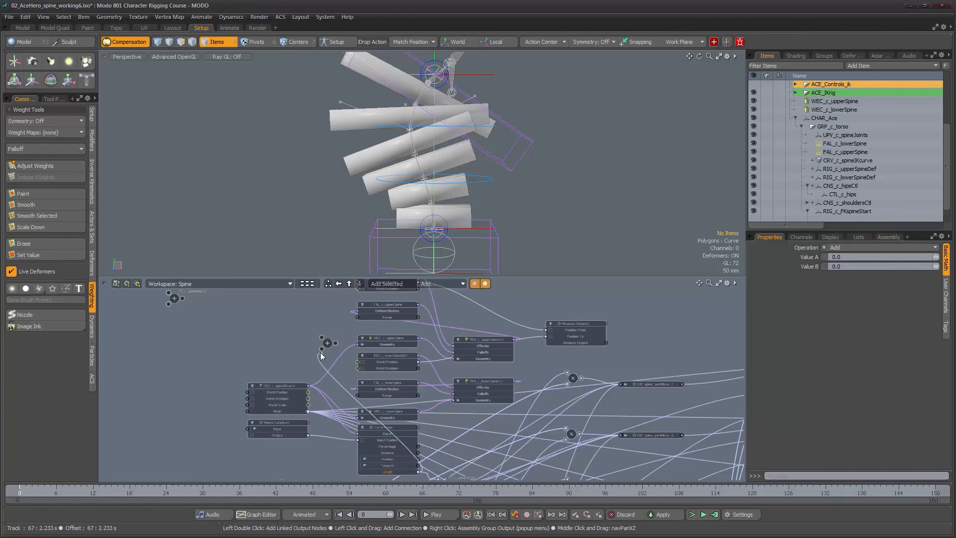
pyautogui.keyDown('alt'); pyautogui.moveTo(331, 362); pyautogui.dragTo(351, 374); pyautogui.keyUp('alt')
pyautogui.keyDown('alt'); pyautogui.moveTo(351, 374); pyautogui.dragTo(394, 381, button='right'); pyautogui.keyUp('alt')
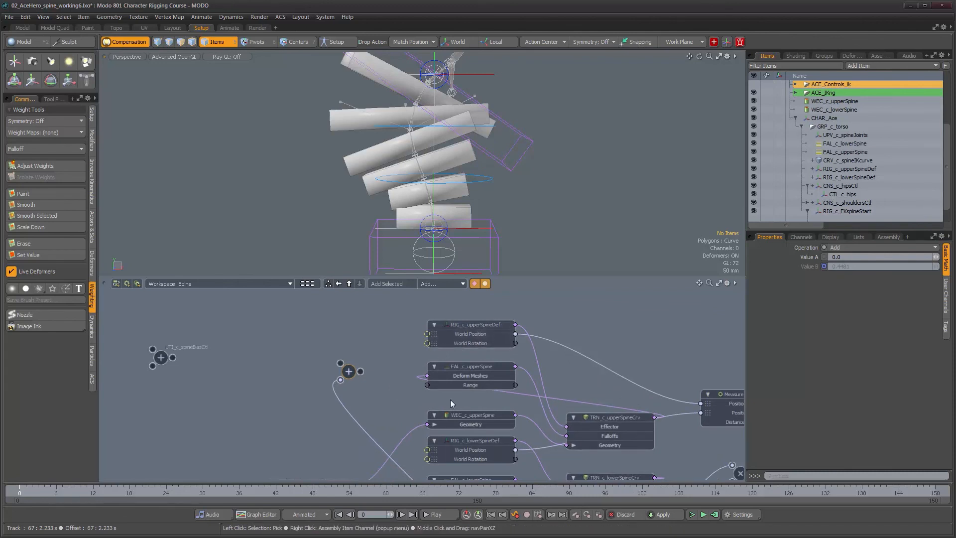
# - Move the second Add node slightly down from the falloff nodes and clear the selection
pyautogui.moveTo(467, 384); pyautogui.dragTo(488, 368, button='middle')
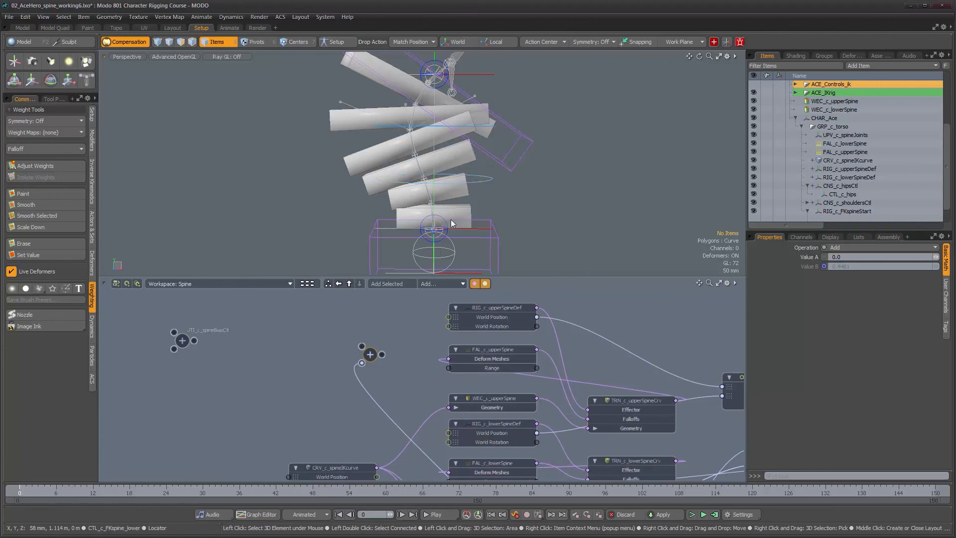
pyautogui.moveTo(369, 361); pyautogui.dragTo(359, 383)
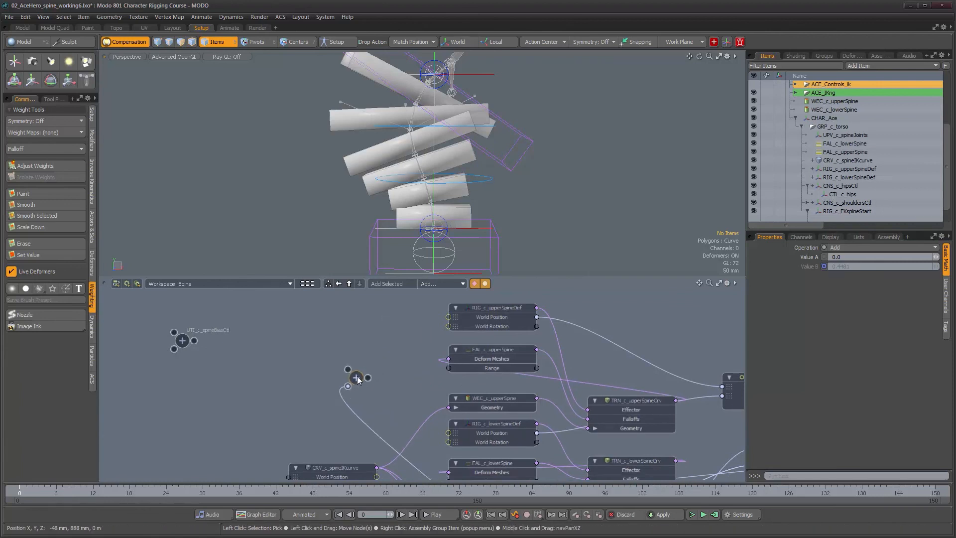
pyautogui.moveTo(399, 368); pyautogui.dragTo(415, 386, button='middle')
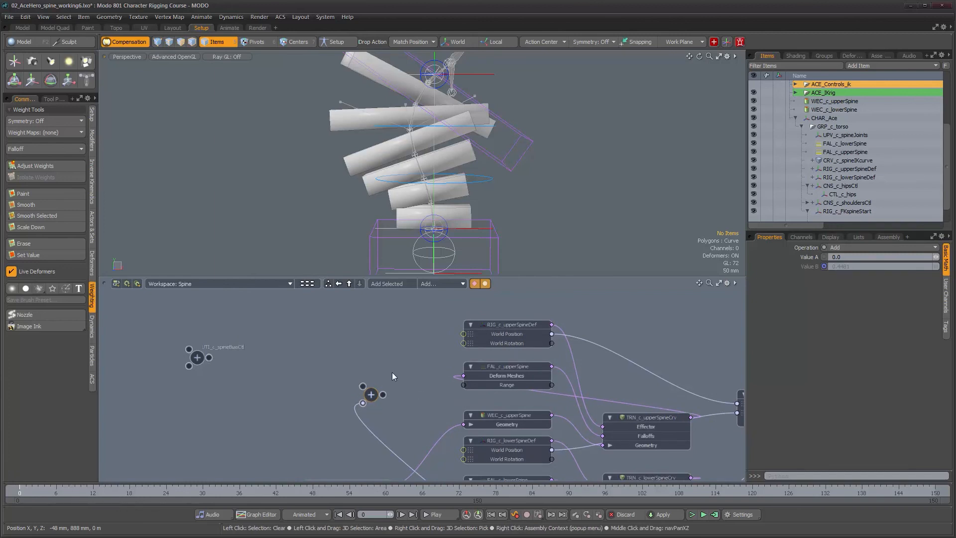
pyautogui.click(406, 309)
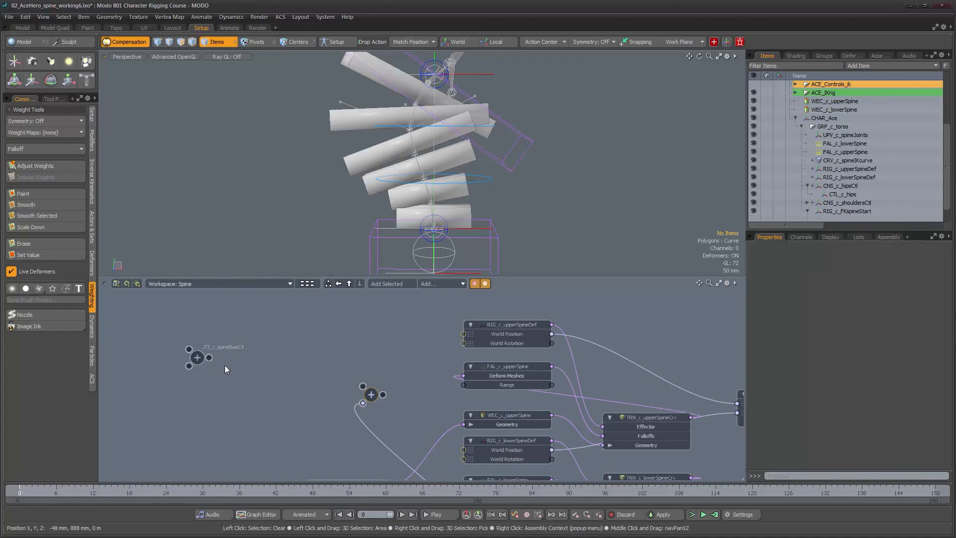
# - Add a Basic Math Multiply node fed by UTI_c_spineBiasCtl, set Value B to -1.0, and connect its output to the existing Add node's Value A
pyautogui.click(198, 358)
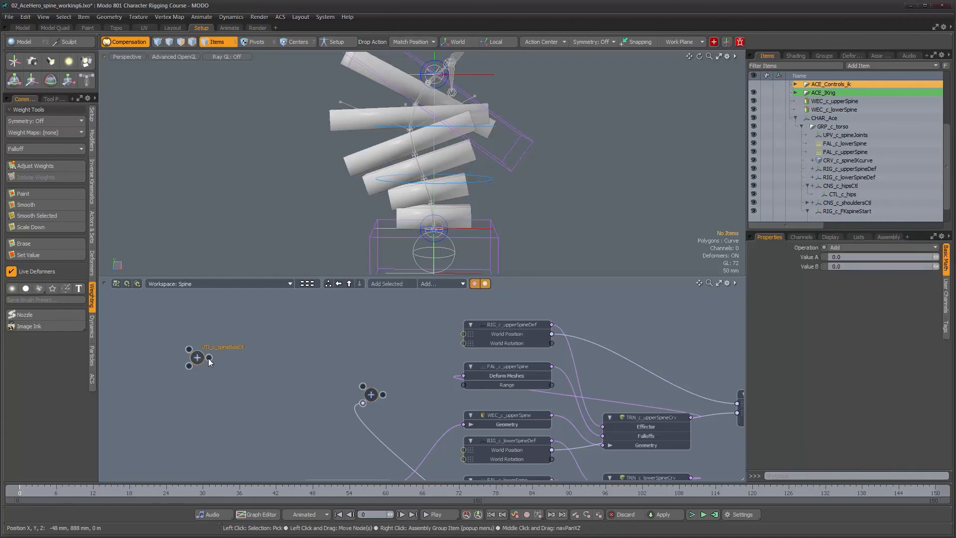
pyautogui.click(440, 283)
pyautogui.moveTo(515, 286)
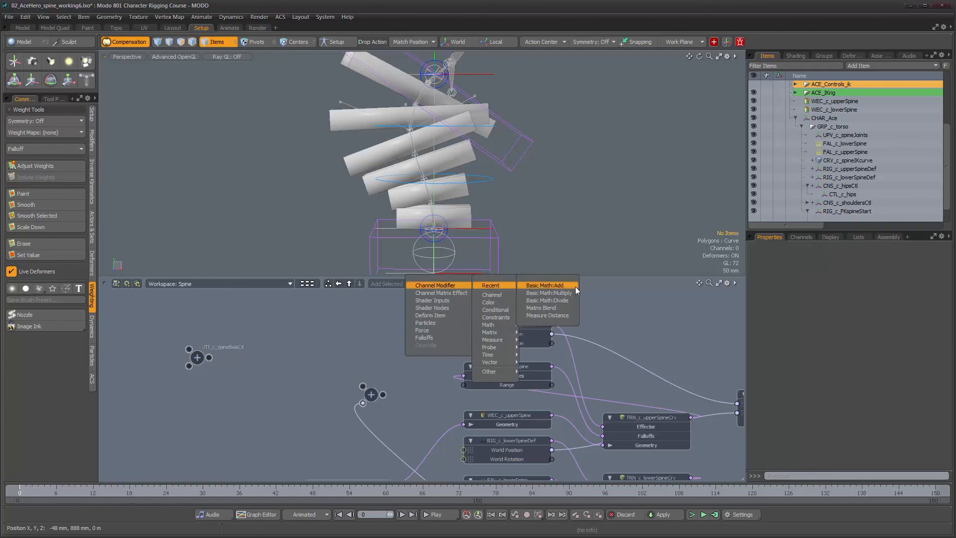
pyautogui.click(547, 293)
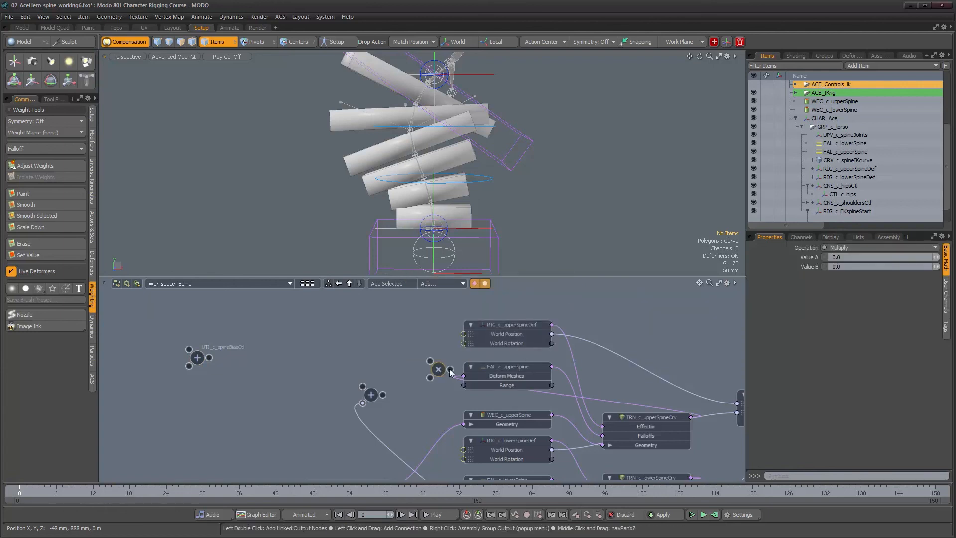
pyautogui.moveTo(378, 353); pyautogui.dragTo(367, 341)
pyautogui.moveTo(209, 357); pyautogui.dragTo(359, 331)
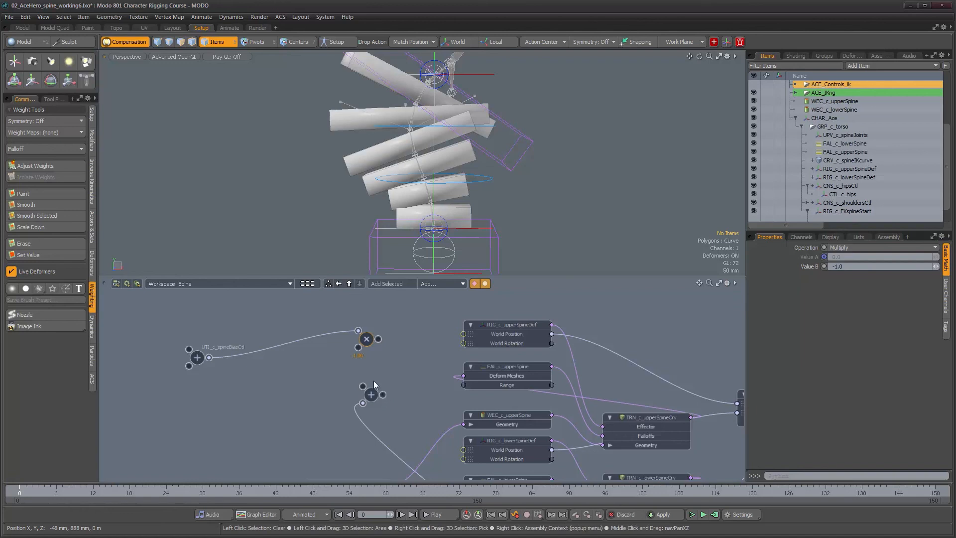
pyautogui.moveTo(362, 331); pyautogui.dragTo(360, 386)
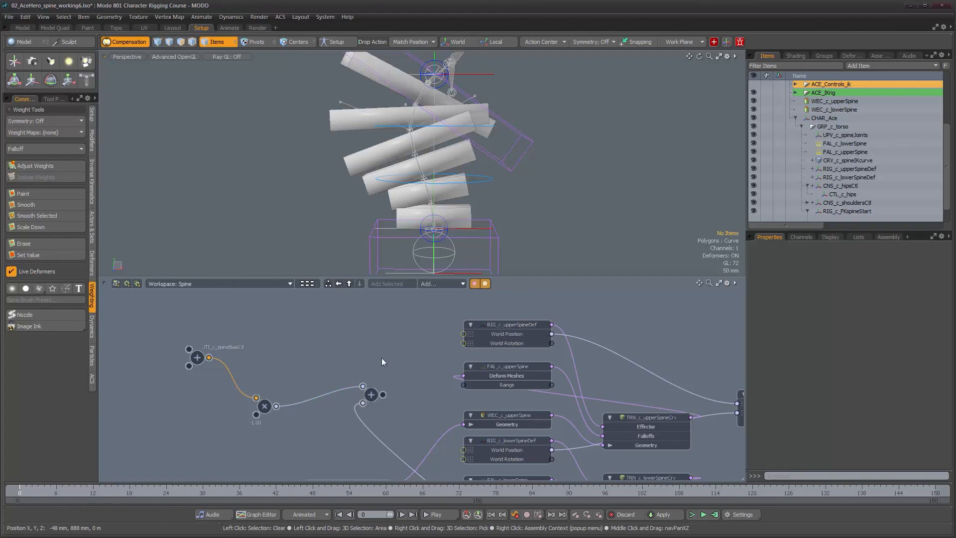
# - Create another Basic Math Add node just above the existing one and connect UTI_c_spineBiasCtl's output to its Value A
pyautogui.click(443, 283)
pyautogui.moveTo(503, 285)
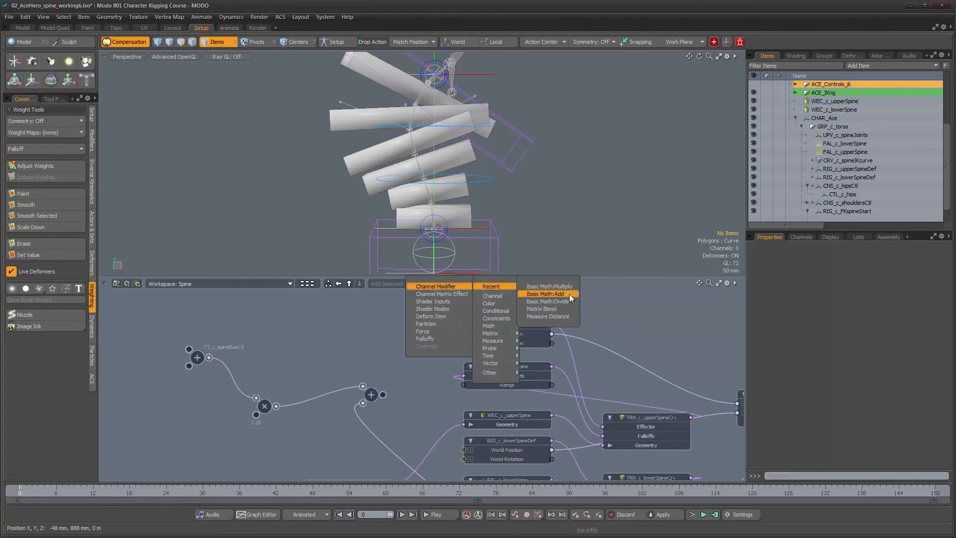
pyautogui.click(545, 293)
pyautogui.click(372, 348)
pyautogui.moveTo(370, 344); pyautogui.dragTo(370, 364)
pyautogui.moveTo(209, 357); pyautogui.dragTo(364, 354)
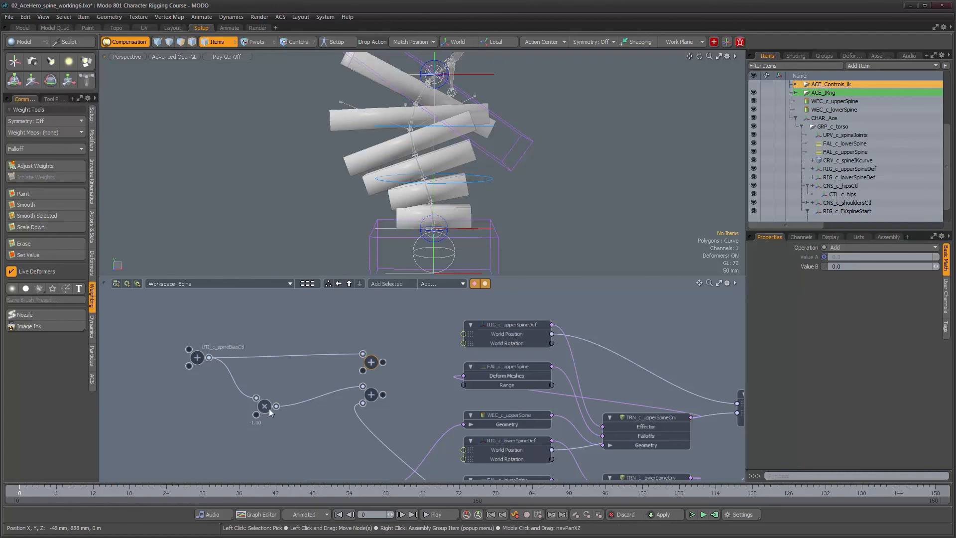
# - Connect the Curve Probe's Length output to Value B of the new Add node
pyautogui.keyDown('alt'); pyautogui.moveTo(396, 422); pyautogui.dragTo(390, 375); pyautogui.keyUp('alt')
pyautogui.keyDown('alt'); pyautogui.moveTo(389, 378); pyautogui.dragTo(377, 395, button='right'); pyautogui.keyUp('alt')
pyautogui.keyDown('alt'); pyautogui.moveTo(377, 395); pyautogui.dragTo(333, 344); pyautogui.keyUp('alt')
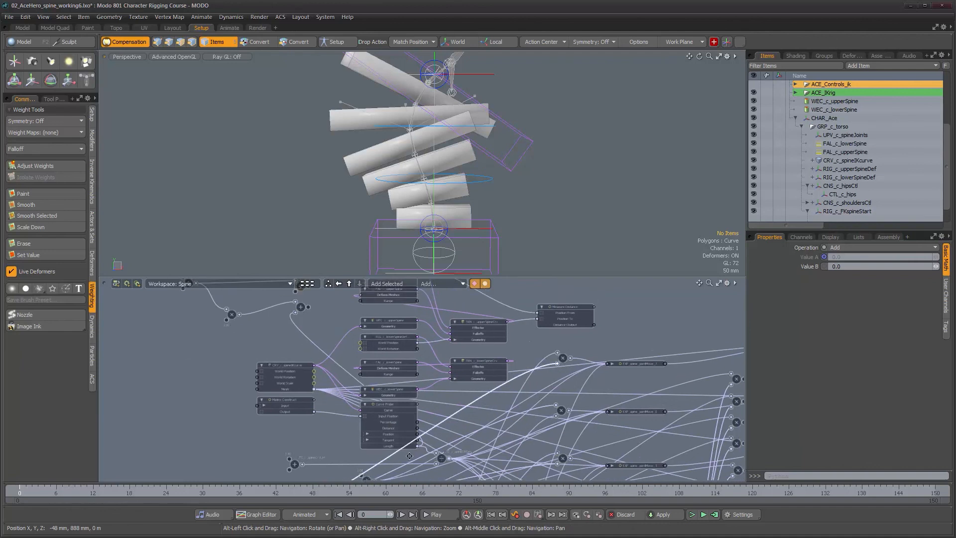
pyautogui.moveTo(416, 446); pyautogui.dragTo(294, 291)
# - Move the new Add node below the other one and try to connect its output to FAL_c_lowerSpine's Range
pyautogui.keyDown('alt'); pyautogui.moveTo(319, 305); pyautogui.dragTo(357, 393); pyautogui.keyUp('alt')
pyautogui.keyDown('alt'); pyautogui.moveTo(356, 392); pyautogui.dragTo(381, 392, button='right'); pyautogui.keyUp('alt')
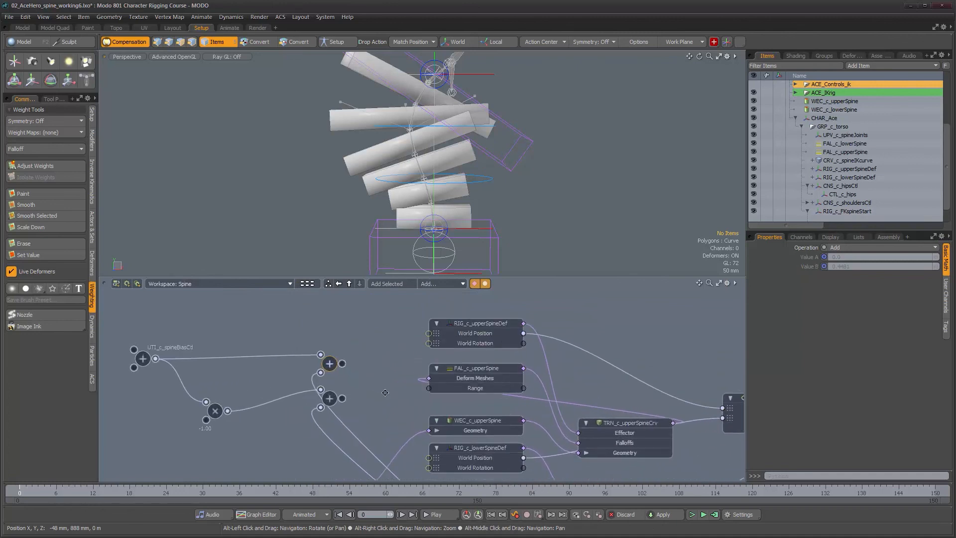
pyautogui.keyDown('alt'); pyautogui.moveTo(390, 400); pyautogui.dragTo(392, 334); pyautogui.keyUp('alt')
pyautogui.moveTo(332, 299); pyautogui.dragTo(432, 445)
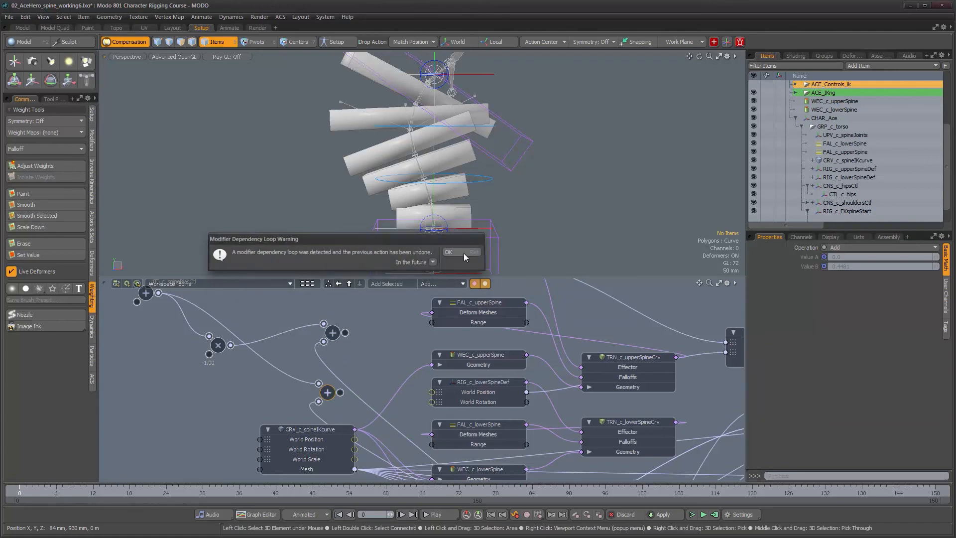
pyautogui.click(463, 252)
# - Rearrange the bias network, placing the Multiply node up beside UTI_c_spineBiasCtl and shifting the upper Add node closer to the falloff nodes
pyautogui.moveTo(390, 349); pyautogui.dragTo(440, 380, button='middle')
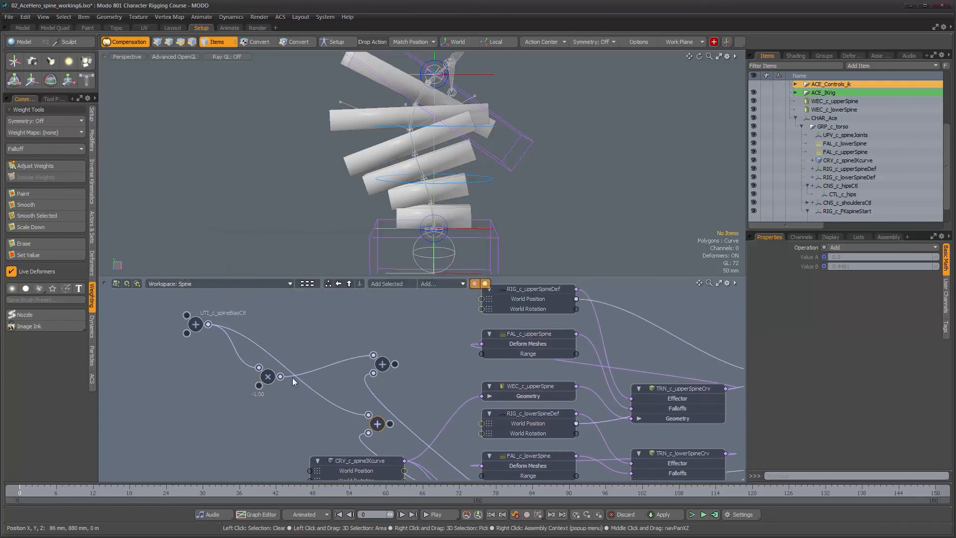
pyautogui.moveTo(268, 377); pyautogui.dragTo(331, 328)
pyautogui.moveTo(380, 362); pyautogui.dragTo(407, 357)
pyautogui.keyDown('alt'); pyautogui.moveTo(410, 401); pyautogui.dragTo(411, 371); pyautogui.keyUp('alt')
pyautogui.keyDown('alt'); pyautogui.moveTo(411, 371); pyautogui.dragTo(392, 379, button='right'); pyautogui.keyUp('alt')
pyautogui.moveTo(381, 389); pyautogui.dragTo(390, 374)
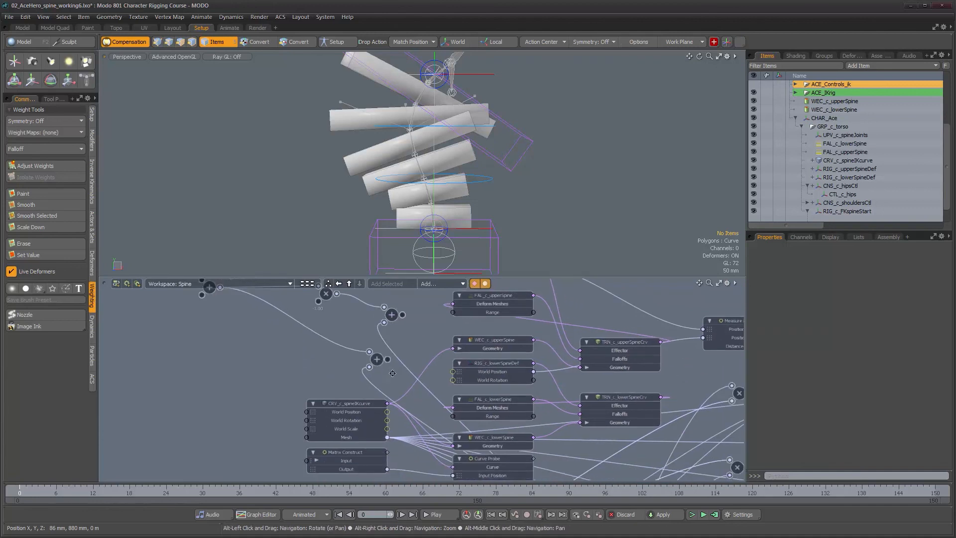
# - Examine the Curve Probe's inputs and trace its Length link back to the Add nodes
pyautogui.keyDown('alt'); pyautogui.moveTo(436, 402); pyautogui.dragTo(440, 361); pyautogui.keyUp('alt')
pyautogui.keyDown('alt'); pyautogui.moveTo(440, 360); pyautogui.dragTo(431, 363, button='right'); pyautogui.keyUp('alt')
pyautogui.keyDown('alt'); pyautogui.moveTo(474, 401); pyautogui.dragTo(471, 380); pyautogui.keyUp('alt')
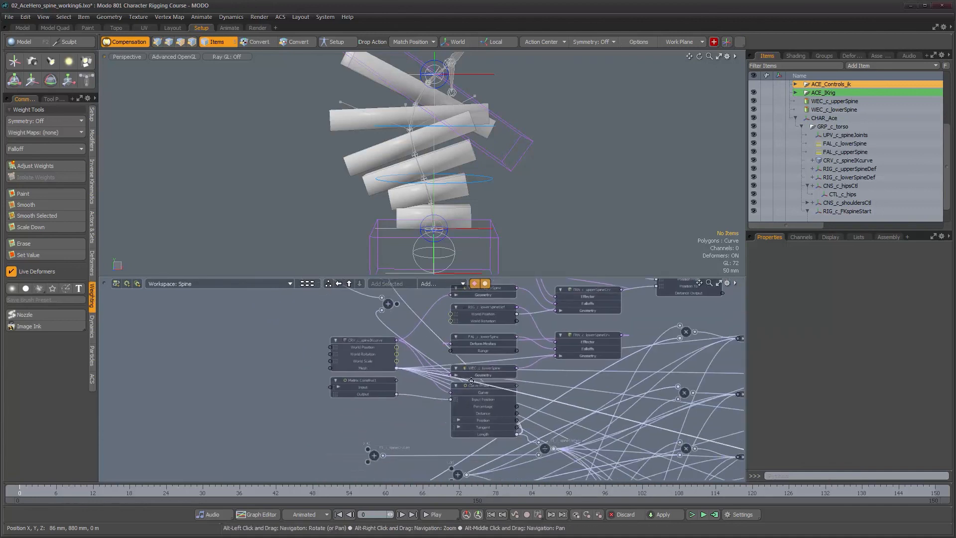
pyautogui.keyDown('alt'); pyautogui.moveTo(488, 405); pyautogui.dragTo(519, 399, button='right'); pyautogui.keyUp('alt')
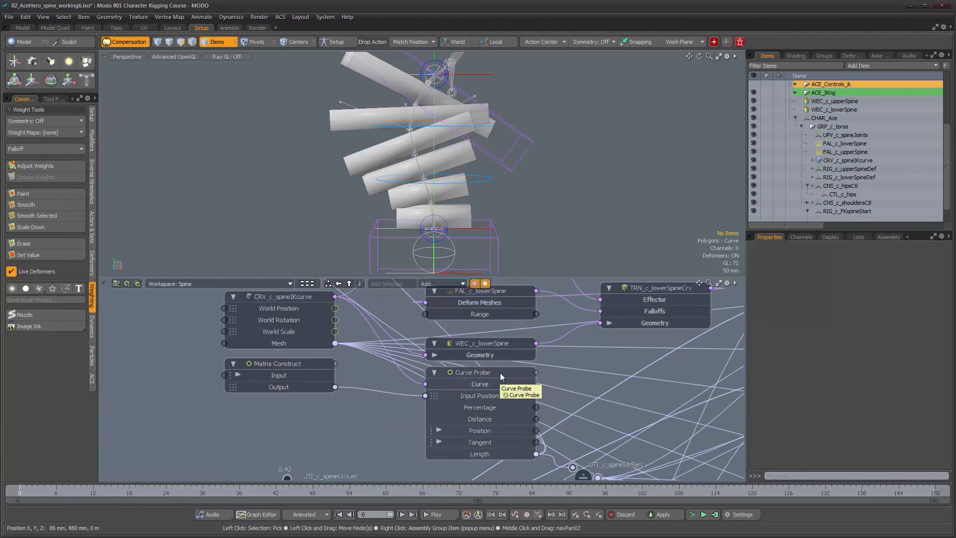
pyautogui.keyDown('alt'); pyautogui.moveTo(500, 373); pyautogui.dragTo(476, 377, button='right'); pyautogui.keyUp('alt')
pyautogui.keyDown('alt'); pyautogui.moveTo(476, 376); pyautogui.dragTo(566, 410); pyautogui.keyUp('alt')
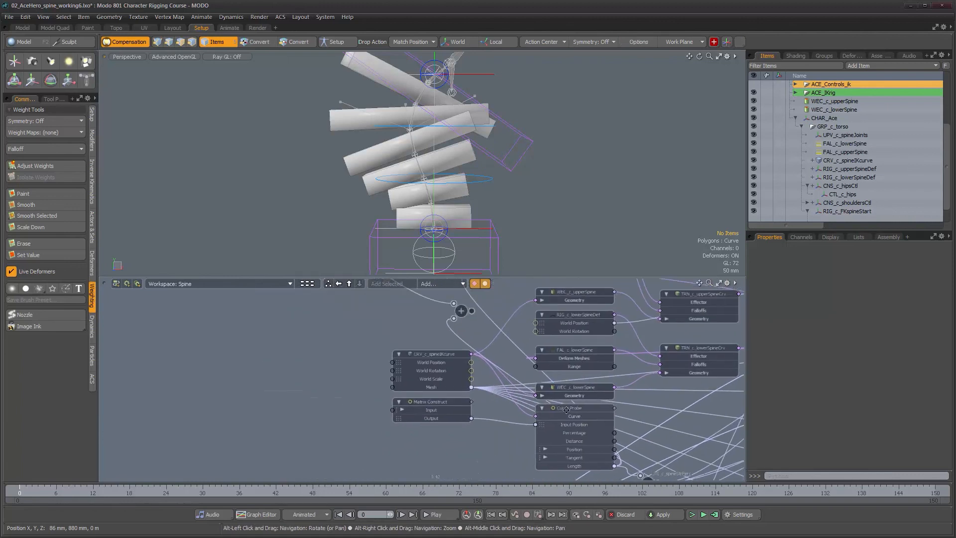
pyautogui.keyDown('alt'); pyautogui.moveTo(566, 410); pyautogui.dragTo(559, 409, button='right'); pyautogui.keyUp('alt')
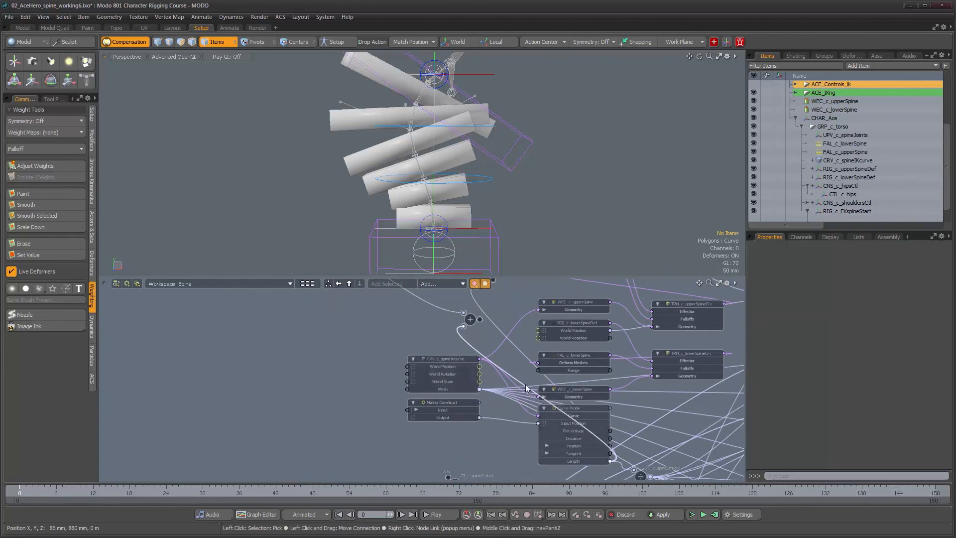
# - Replace the Curve Probe Length links by connecting UTI_c_spineCrvLen's output to Value B of both Add nodes
pyautogui.keyDown('alt'); pyautogui.moveTo(508, 362); pyautogui.dragTo(530, 347); pyautogui.keyUp('alt')
pyautogui.keyDown('alt'); pyautogui.moveTo(530, 347); pyautogui.dragTo(522, 347, button='right'); pyautogui.keyUp('alt')
pyautogui.keyDown('alt'); pyautogui.moveTo(511, 396); pyautogui.dragTo(480, 421); pyautogui.keyUp('alt')
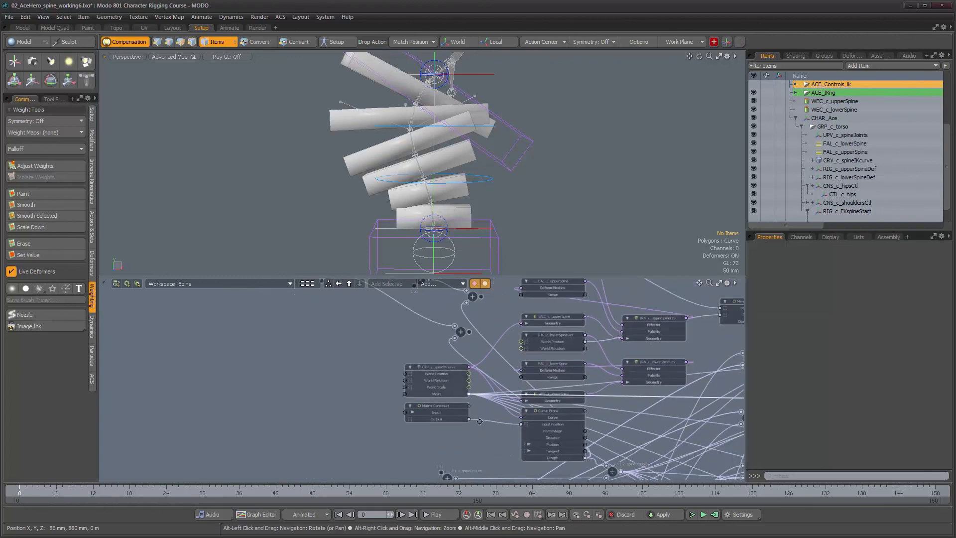
pyautogui.keyDown('alt'); pyautogui.moveTo(476, 457); pyautogui.dragTo(468, 457, button='right'); pyautogui.keyUp('alt')
pyautogui.keyDown('alt'); pyautogui.moveTo(497, 456); pyautogui.dragTo(485, 419); pyautogui.keyUp('alt')
pyautogui.keyDown('alt'); pyautogui.moveTo(486, 420); pyautogui.dragTo(476, 419, button='right'); pyautogui.keyUp('alt')
pyautogui.keyDown('alt'); pyautogui.moveTo(475, 419); pyautogui.dragTo(455, 358); pyautogui.keyUp('alt')
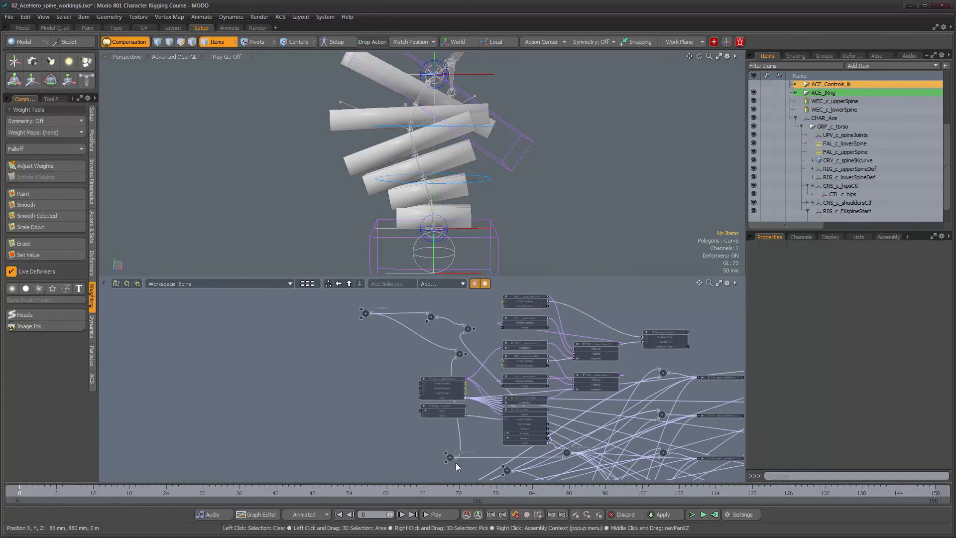
pyautogui.moveTo(456, 457); pyautogui.dragTo(470, 353)
# - Connect the upper Add node to FAL_c_upperSpine's Range and the lower Add node to FAL_c_lowerSpine's Range
pyautogui.scroll(4, 478, 353)
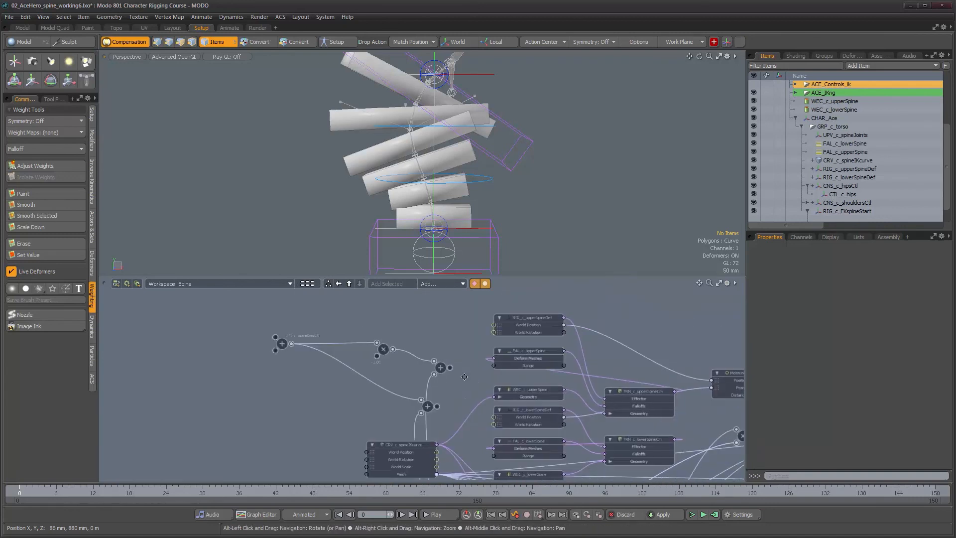
pyautogui.moveTo(497, 371); pyautogui.dragTo(498, 365)
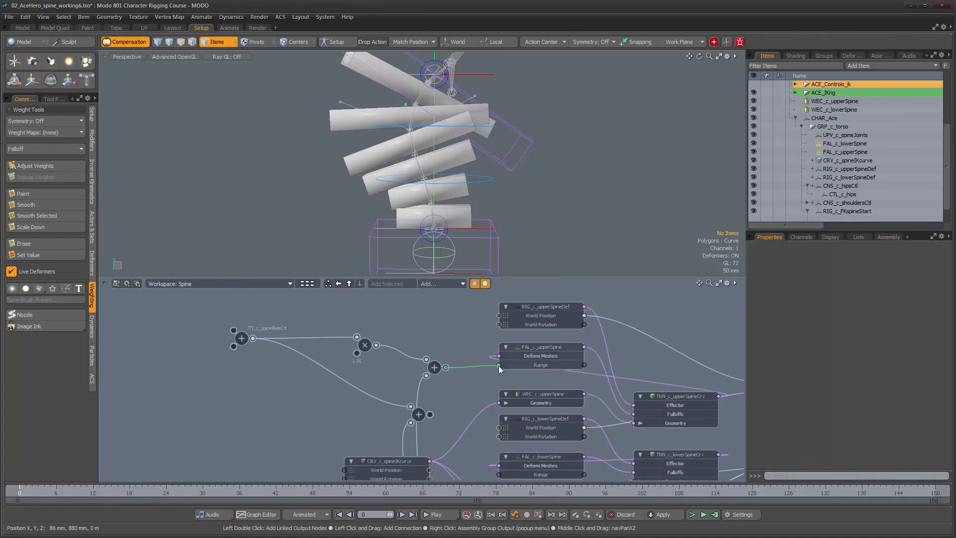
pyautogui.moveTo(460, 446); pyautogui.dragTo(500, 474)
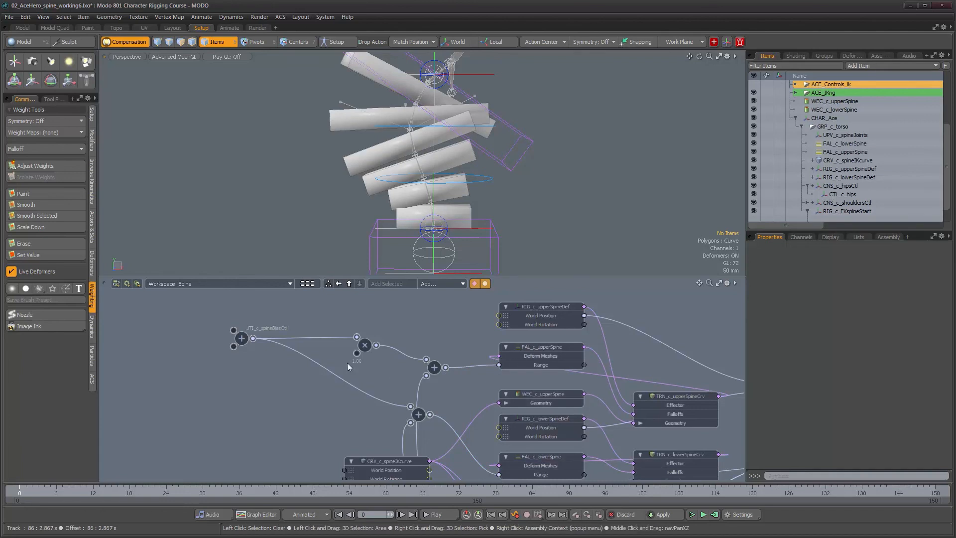
# - Select UTI_c_spineBiasCtl together with FAL_c_lowerSpine and examine the falloff's driven Range and its display in the viewport
pyautogui.click(241, 338)
pyautogui.keyDown('ctrl'); pyautogui.keyDown('alt'); pyautogui.moveTo(567, 175); pyautogui.dragTo(520, 196); pyautogui.keyUp('alt'); pyautogui.keyUp('ctrl')
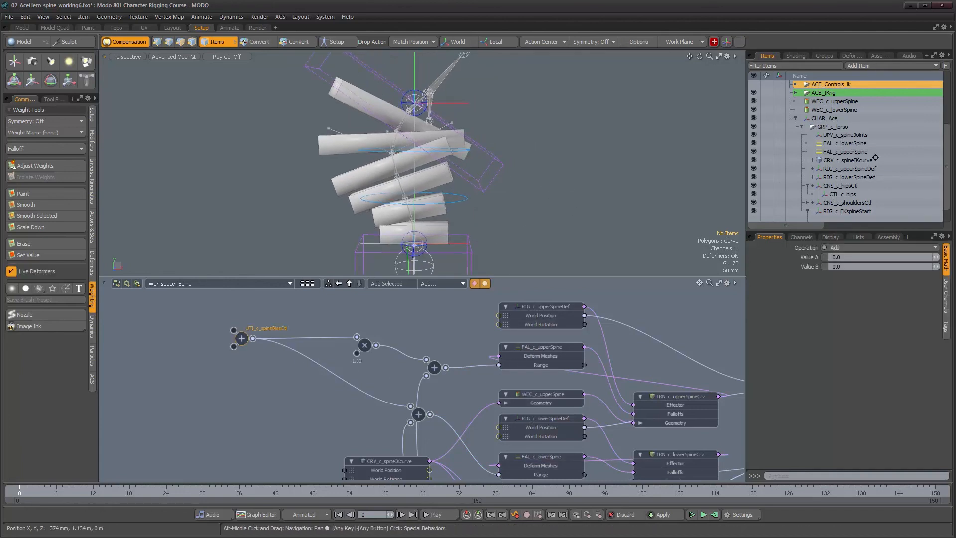
pyautogui.click(861, 144)
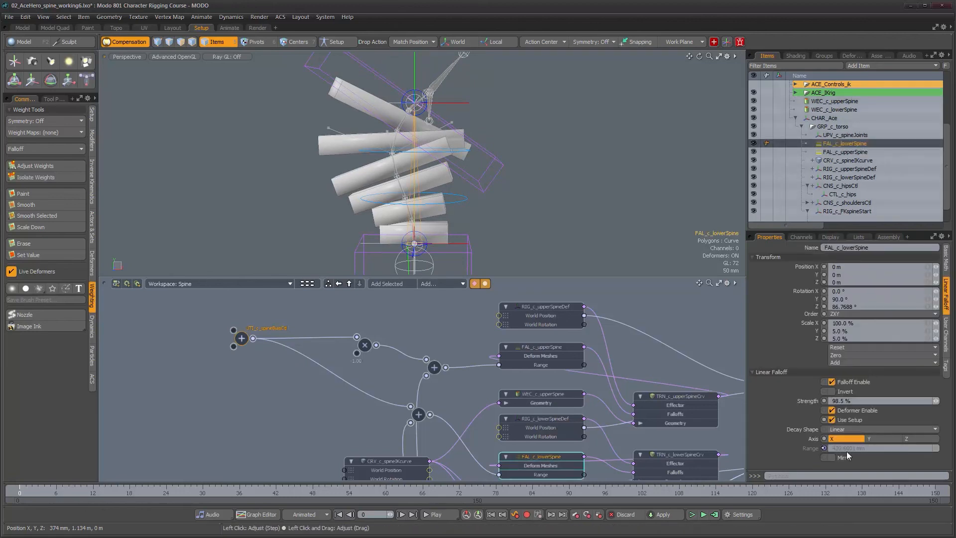
pyautogui.keyDown('alt'); pyautogui.moveTo(566, 207); pyautogui.dragTo(533, 193); pyautogui.keyUp('alt')
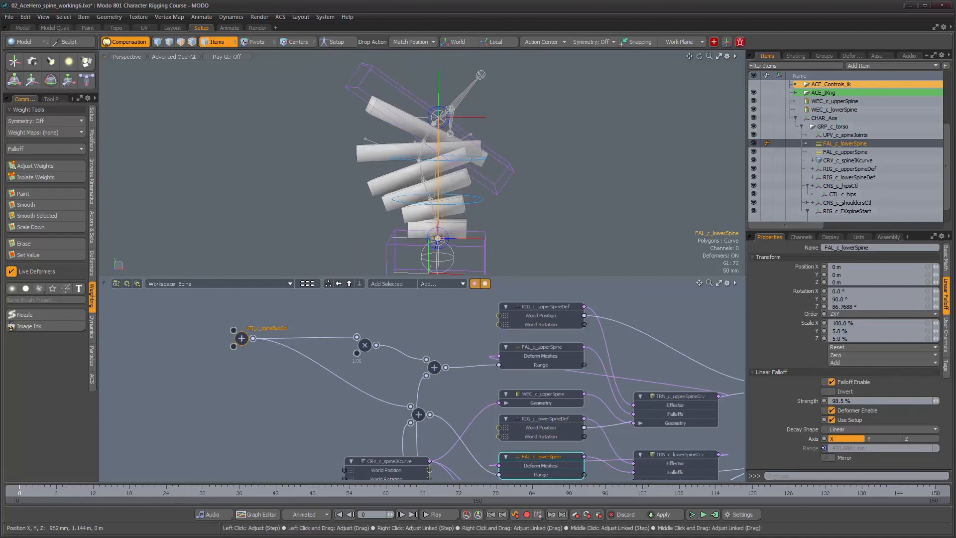
# - Test the spine bias by varying UTI_c_spineBiasCtl's Value A to values such as -0.487, and reset it to 0
pyautogui.click(945, 264)
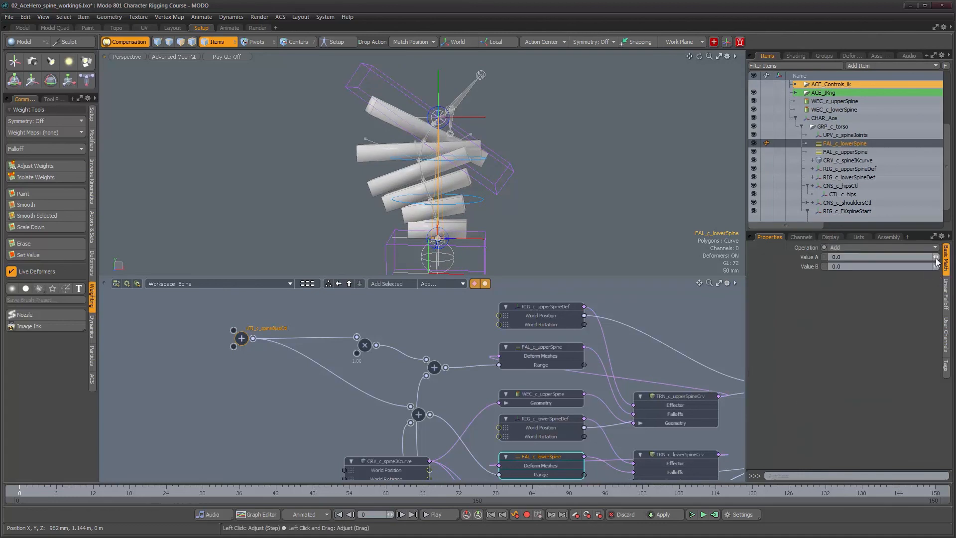
pyautogui.moveTo(936, 256); pyautogui.dragTo(935, 257)
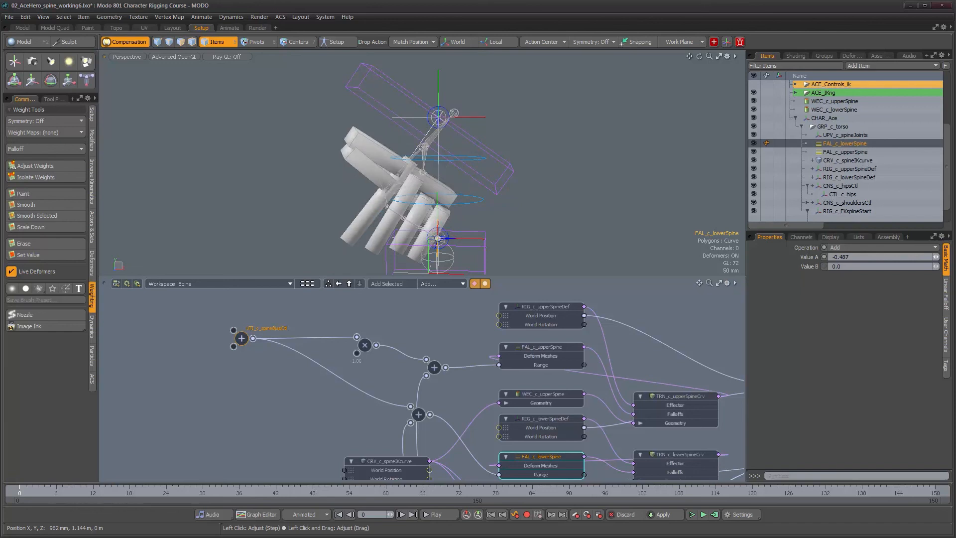
pyautogui.moveTo(936, 256); pyautogui.dragTo(937, 257)
pyautogui.click(854, 258)
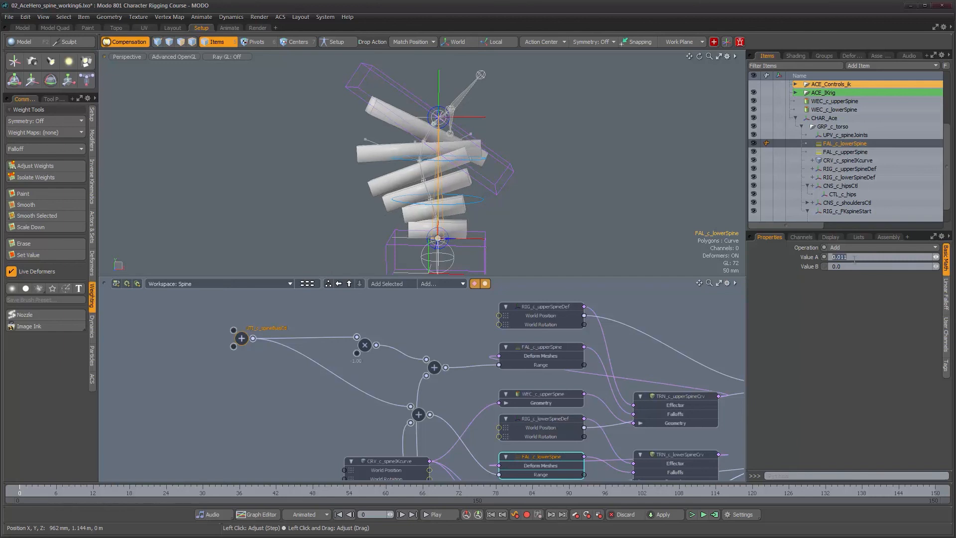
pyautogui.write('0')
pyautogui.press('Return')
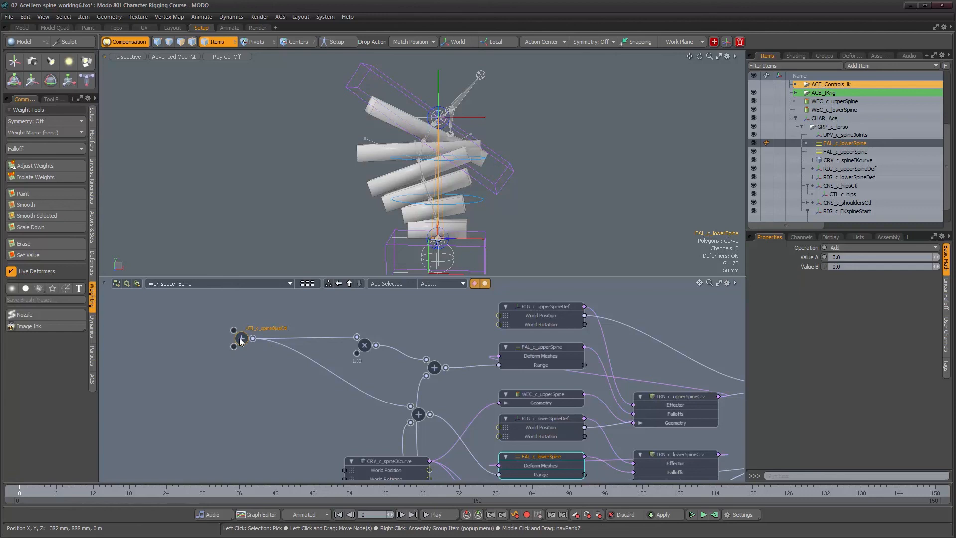
# - Select the CHAR_Ace locator, scale it to test how the spine rig follows, and undo the scaling
pyautogui.scroll(-4, 241, 340)
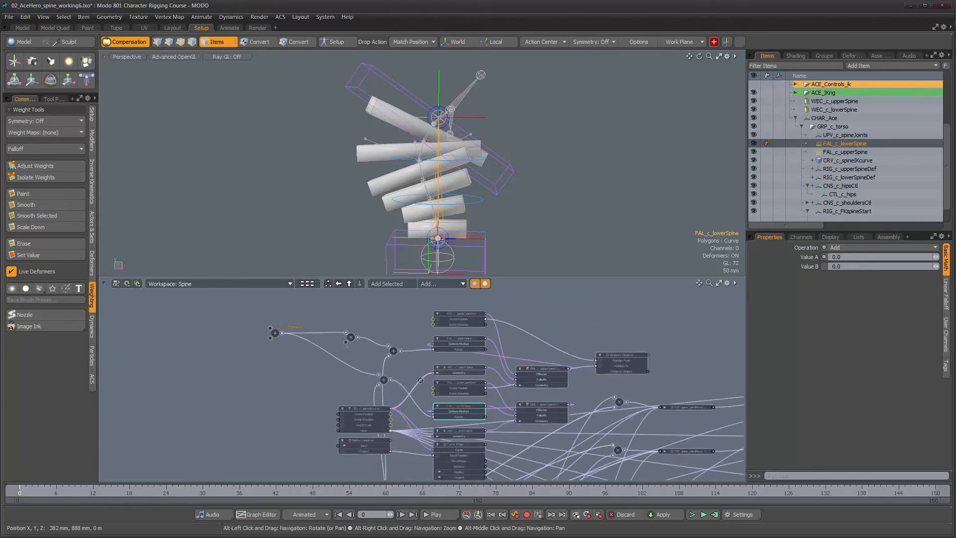
pyautogui.keyDown('alt'); pyautogui.moveTo(464, 431); pyautogui.dragTo(470, 404); pyautogui.keyUp('alt')
pyautogui.keyDown('alt'); pyautogui.moveTo(537, 228); pyautogui.dragTo(491, 230, button='right'); pyautogui.keyUp('alt')
pyautogui.keyDown('alt'); pyautogui.moveTo(490, 229); pyautogui.dragTo(489, 207, button='middle'); pyautogui.keyUp('alt')
pyautogui.keyDown('alt'); pyautogui.moveTo(489, 207); pyautogui.dragTo(485, 240); pyautogui.keyUp('alt')
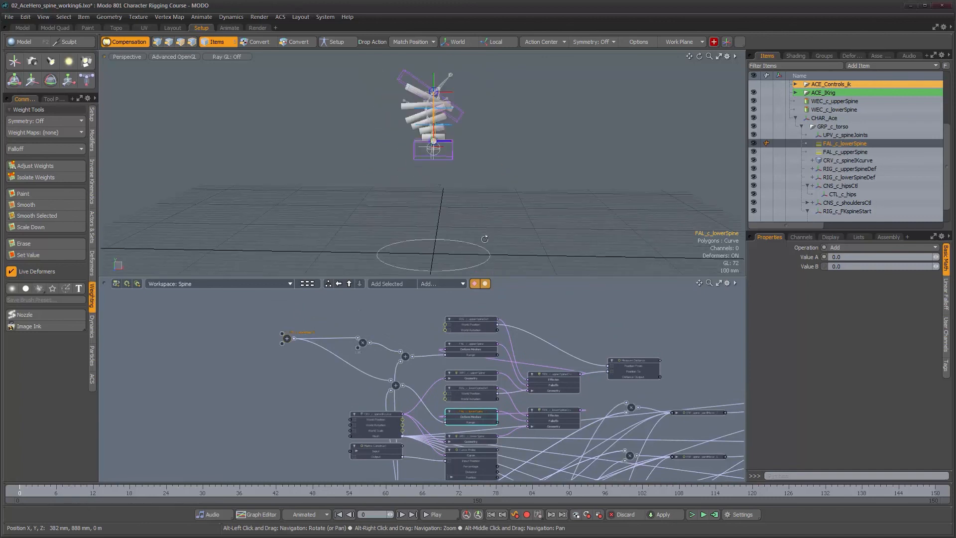
pyautogui.click(484, 253)
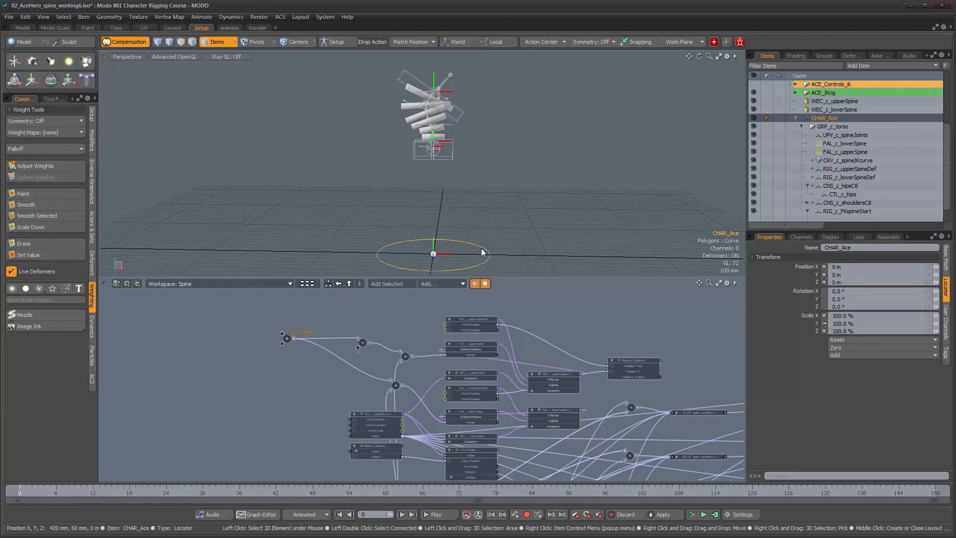
pyautogui.press('e')
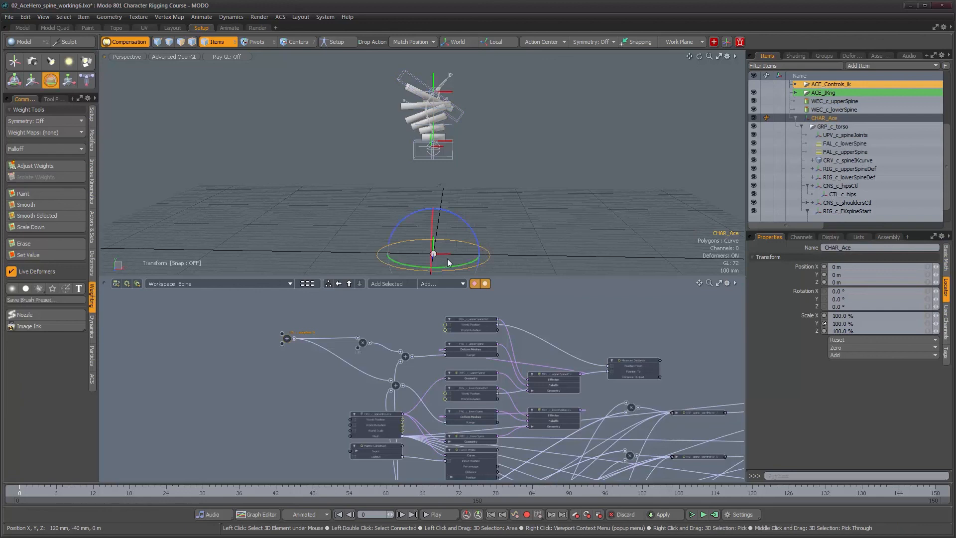
pyautogui.press('r')
pyautogui.scroll(-3, 440, 255)
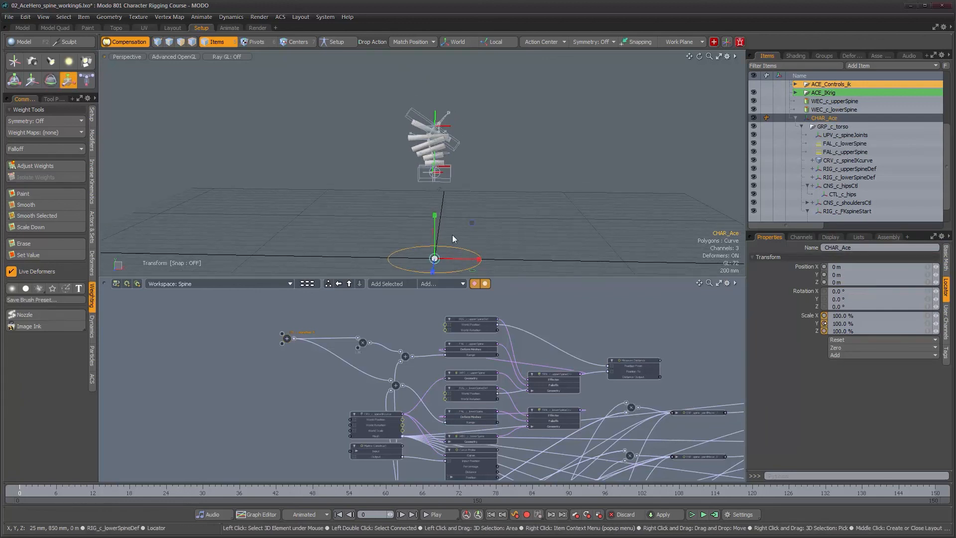
pyautogui.moveTo(454, 239); pyautogui.dragTo(506, 217)
pyautogui.hotkey('ctrl', 'z')
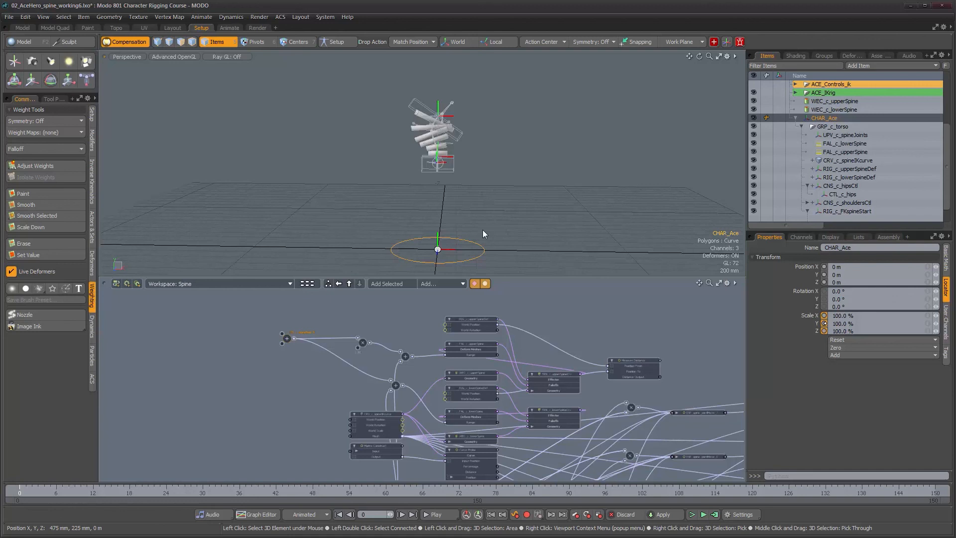
# - Look over the CHAR_Ace node's connections in the Spine schematic, the rig in the viewport, and the item hierarchy
pyautogui.keyDown('alt'); pyautogui.moveTo(440, 184); pyautogui.dragTo(478, 221); pyautogui.keyUp('alt')
pyautogui.keyDown('alt'); pyautogui.moveTo(556, 364); pyautogui.dragTo(373, 300); pyautogui.keyUp('alt')
pyautogui.scroll(-3, 386, 333)
pyautogui.keyDown('alt'); pyautogui.moveTo(414, 156); pyautogui.dragTo(414, 197, button='middle'); pyautogui.keyUp('alt')
pyautogui.keyDown('alt'); pyautogui.moveTo(410, 144); pyautogui.dragTo(461, 174, button='right'); pyautogui.keyUp('alt')
pyautogui.keyDown('alt'); pyautogui.moveTo(443, 189); pyautogui.dragTo(464, 182); pyautogui.keyUp('alt')
pyautogui.keyDown('alt'); pyautogui.moveTo(464, 217); pyautogui.dragTo(478, 176, button='middle'); pyautogui.keyUp('alt')
pyautogui.keyDown('alt'); pyautogui.moveTo(478, 177); pyautogui.dragTo(451, 194, button='right'); pyautogui.keyUp('alt')
pyautogui.keyDown('alt'); pyautogui.moveTo(451, 194); pyautogui.dragTo(451, 199); pyautogui.keyUp('alt')
pyautogui.keyDown('alt'); pyautogui.moveTo(451, 199); pyautogui.dragTo(451, 178, button='middle'); pyautogui.keyUp('alt')
pyautogui.keyDown('alt'); pyautogui.moveTo(451, 178); pyautogui.dragTo(416, 180, button='right'); pyautogui.keyUp('alt')
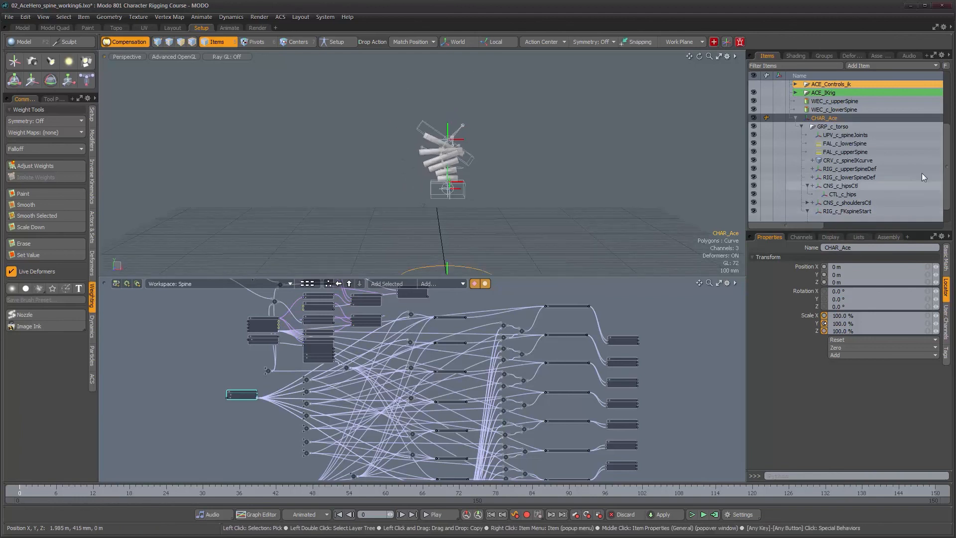
pyautogui.moveTo(948, 186)
pyautogui.mouseDown()
pyautogui.moveTo(948, 153)
pyautogui.moveTo(949, 175)
pyautogui.mouseUp()
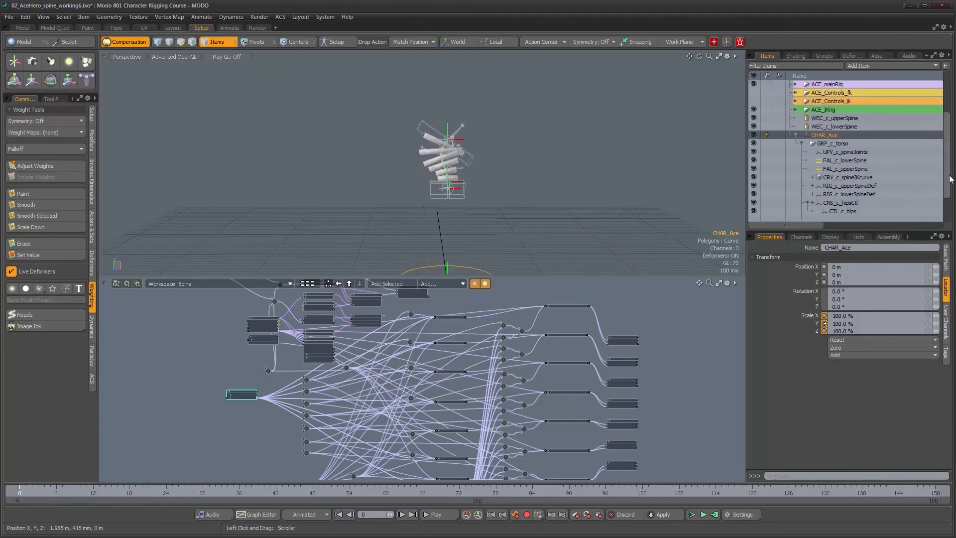
pyautogui.keyDown('alt'); pyautogui.moveTo(564, 187); pyautogui.dragTo(532, 208, button='right'); pyautogui.keyUp('alt')
pyautogui.keyDown('alt'); pyautogui.moveTo(532, 208); pyautogui.dragTo(523, 181, button='middle'); pyautogui.keyUp('alt')
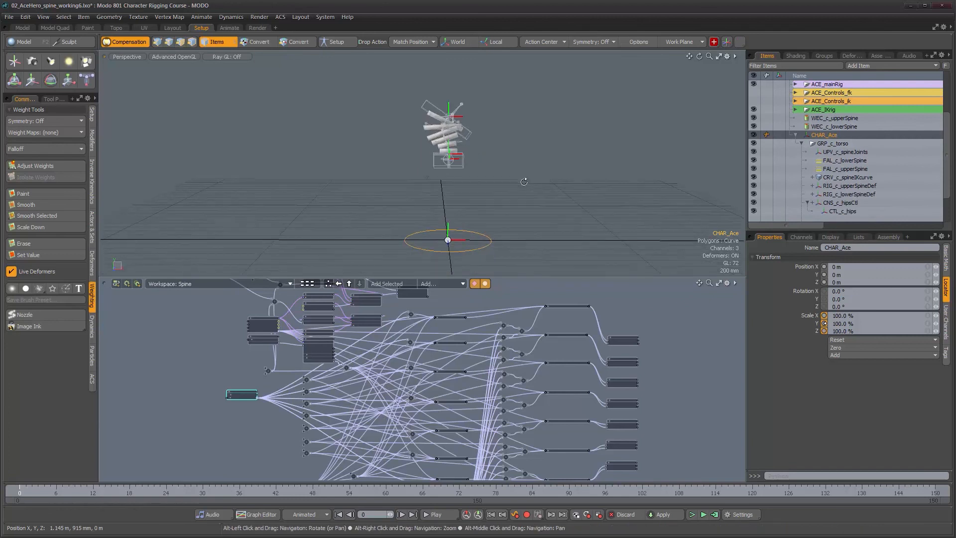